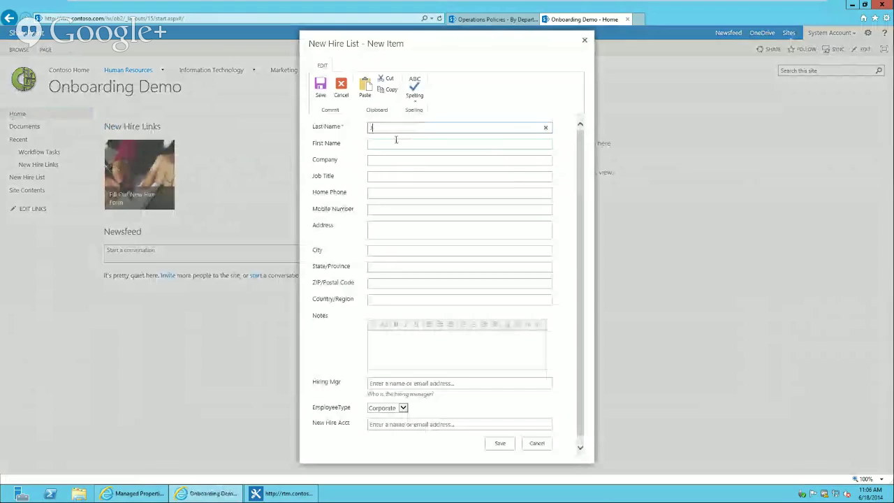
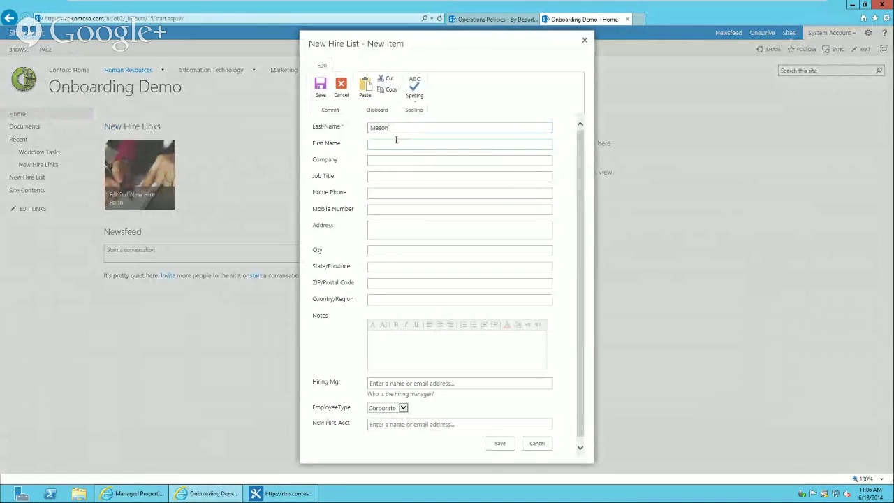
# Enter the new hire's last and first name, company Contoso, job title System Engineer, and home phone
pyautogui.press('Tab')
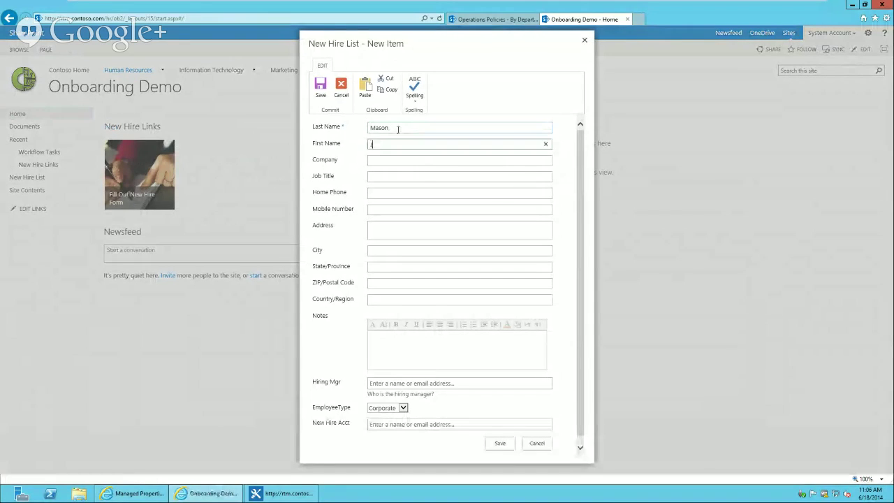
pyautogui.press('Tab')
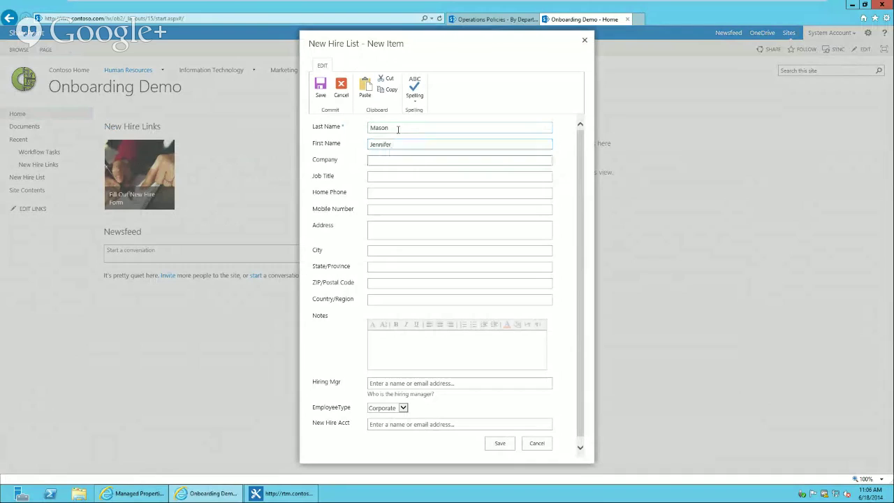
pyautogui.write('Contoso')
pyautogui.press('Tab')
pyautogui.write('Sys')
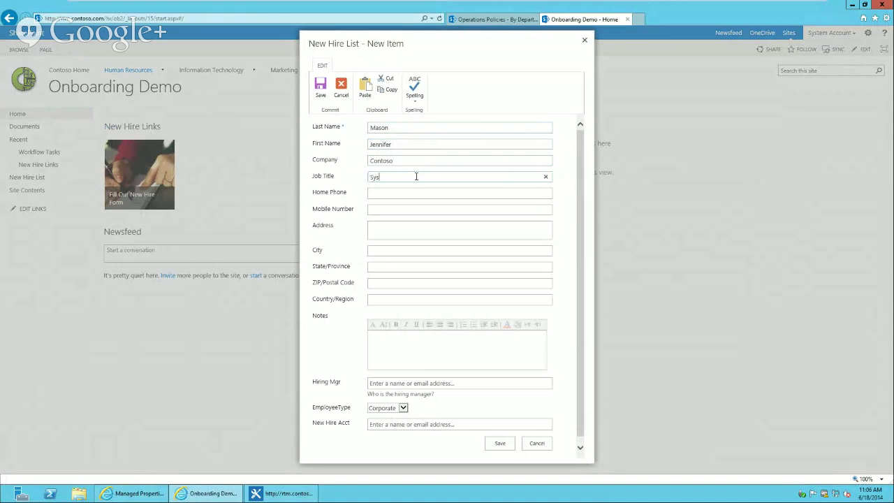
pyautogui.write('tem Engineer')
pyautogui.press('Tab')
pyautogui.write('3')
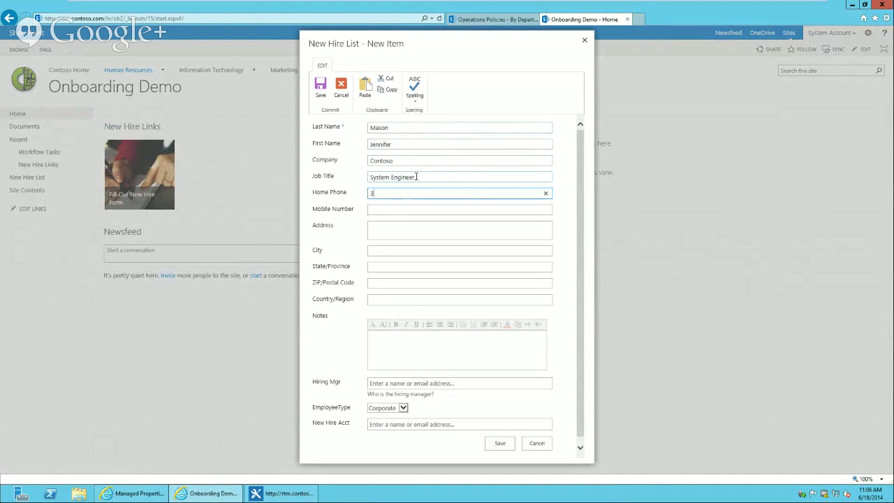
pyautogui.write('33-444-5555')
# Add city Dallas and state TX, resolve the hiring manager, set EmployeeType to Executive, and save
pyautogui.press('Tab')
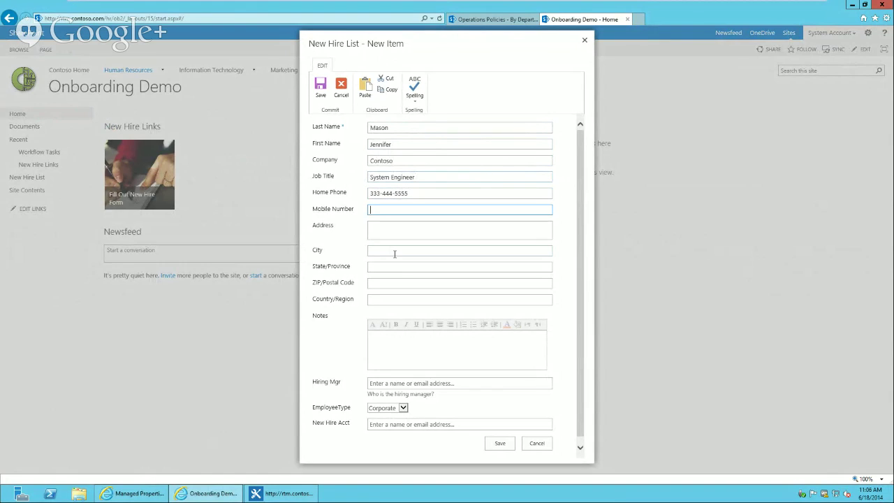
pyautogui.press('Tab')
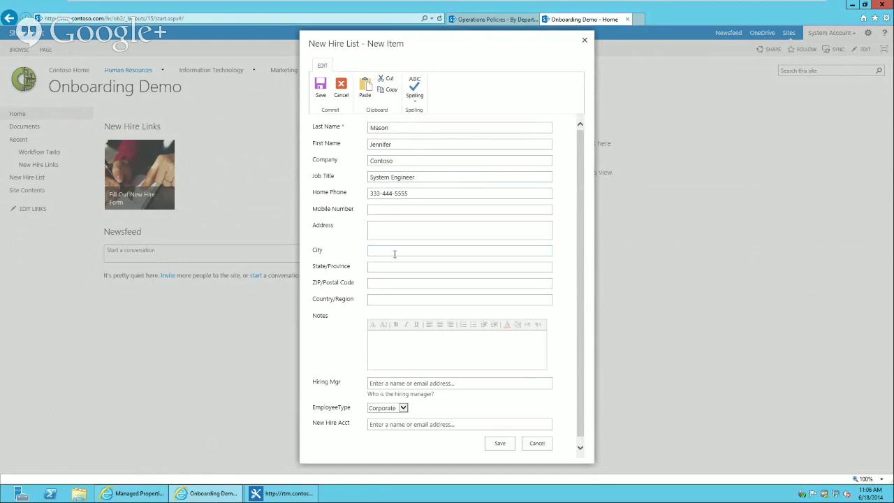
pyautogui.write('Dallas')
pyautogui.press('Tab')
pyautogui.write('TX')
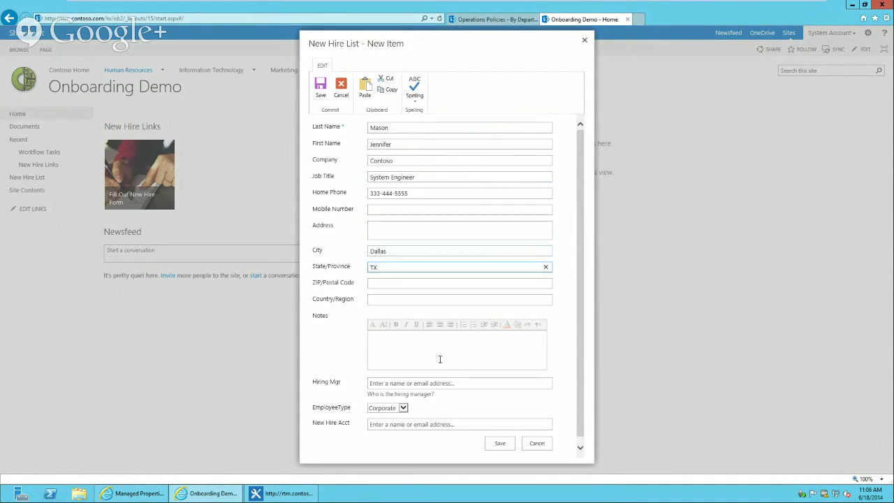
pyautogui.click(411, 381)
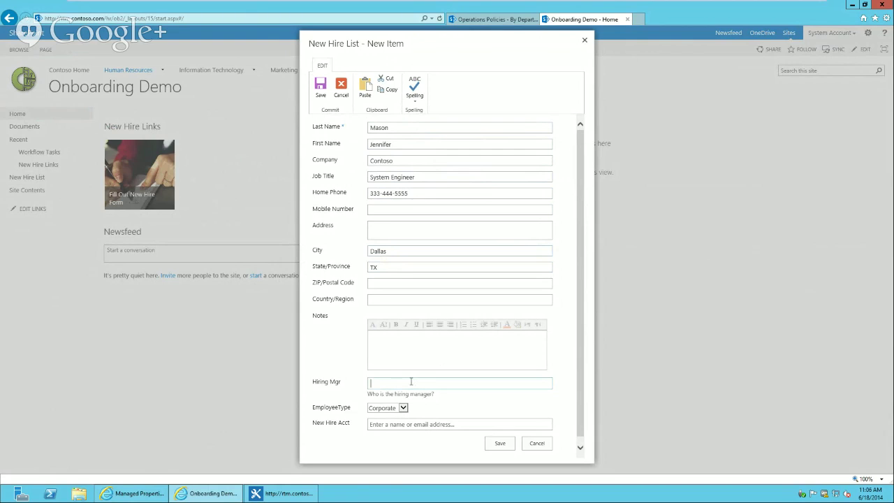
pyautogui.press('Return')
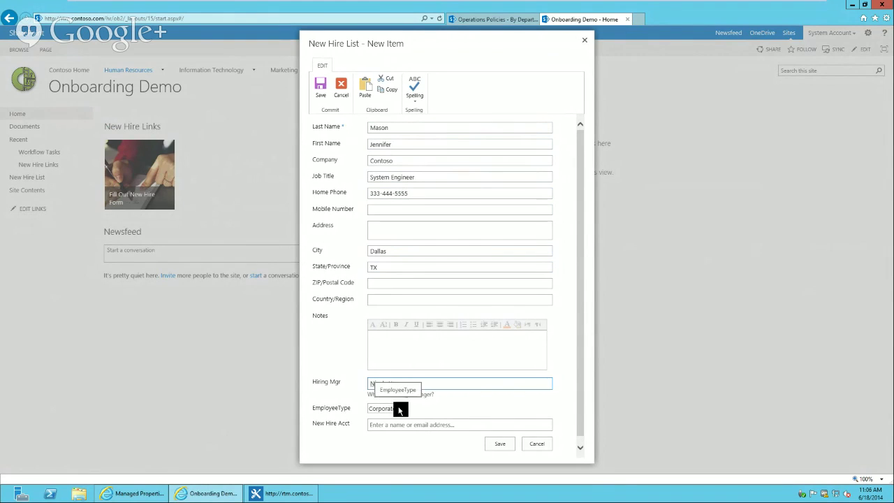
pyautogui.click(399, 407)
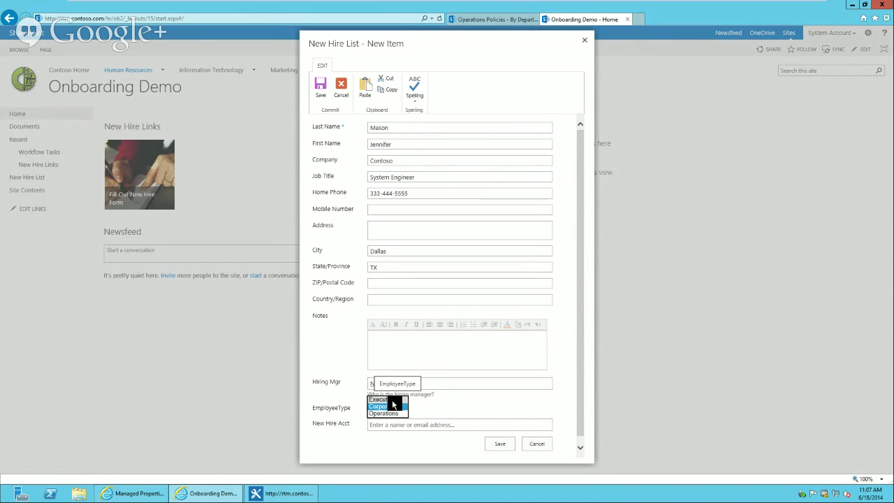
pyautogui.click(392, 401)
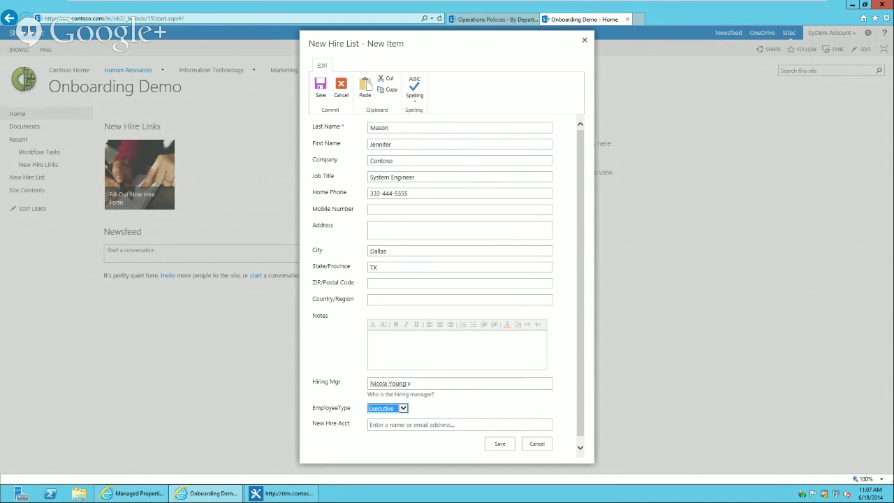
pyautogui.click(497, 446)
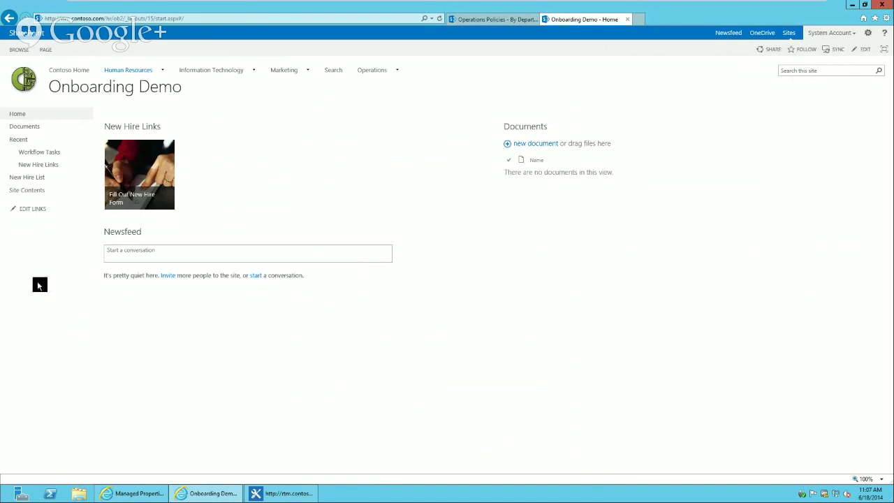
# Open the New Hire List, select the new Executive hire's entry, and refresh the page
pyautogui.click(33, 179)
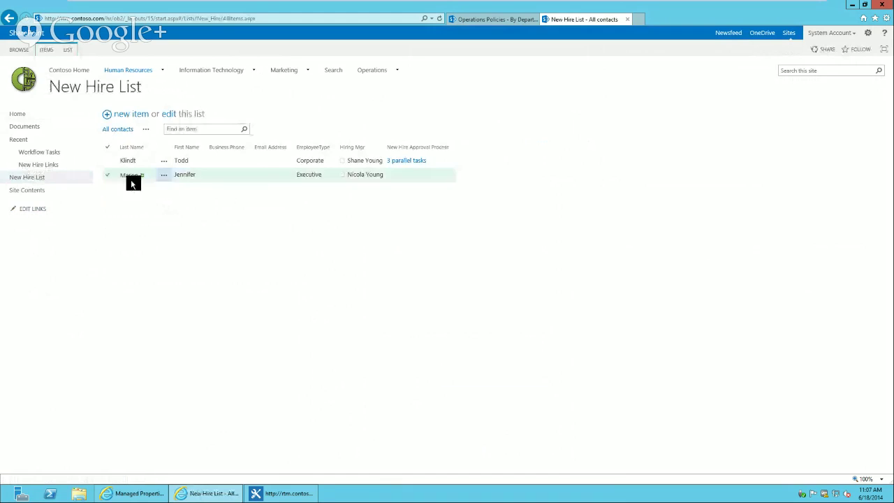
pyautogui.click(262, 171)
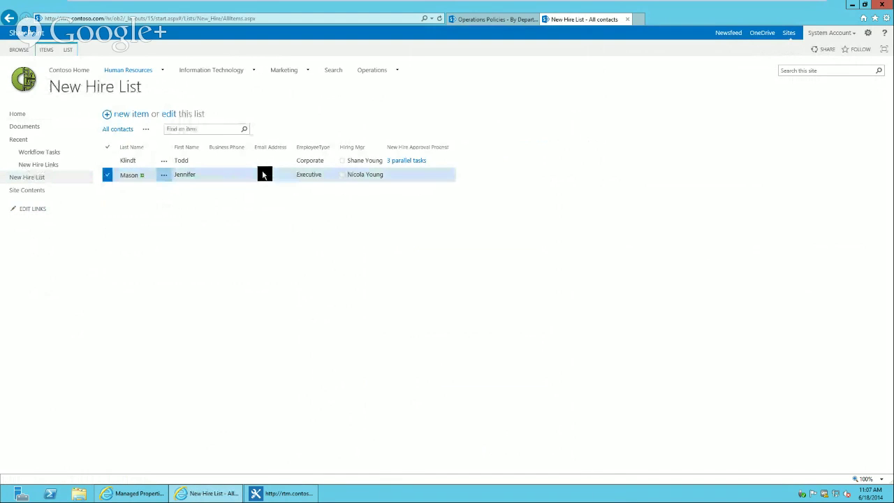
pyautogui.click(440, 18)
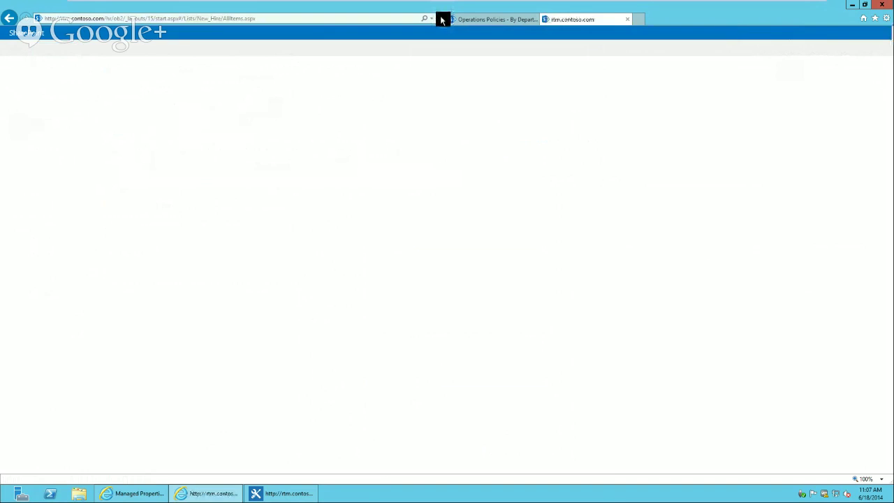
pyautogui.click(258, 174)
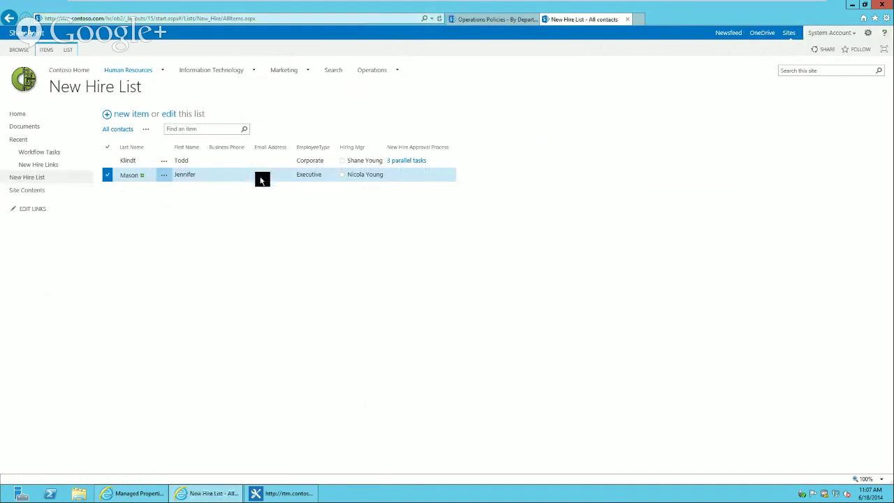
pyautogui.moveTo(289, 493)
pyautogui.click(290, 494)
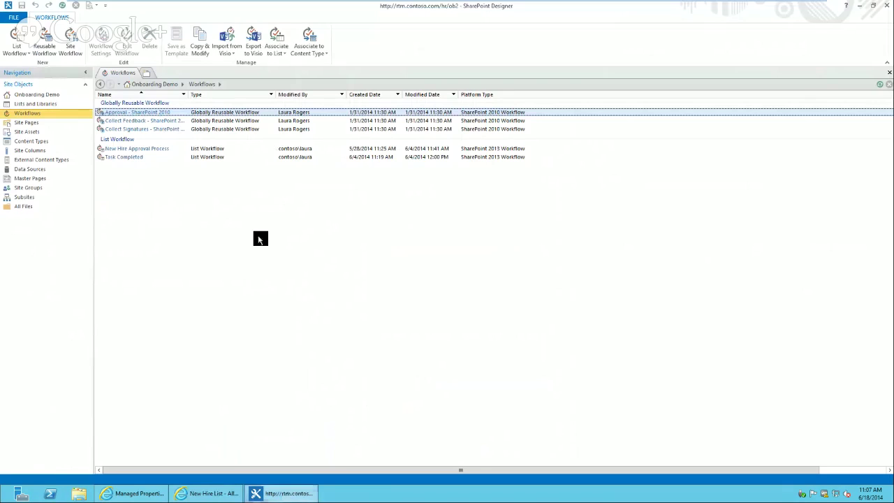
pyautogui.click(155, 149)
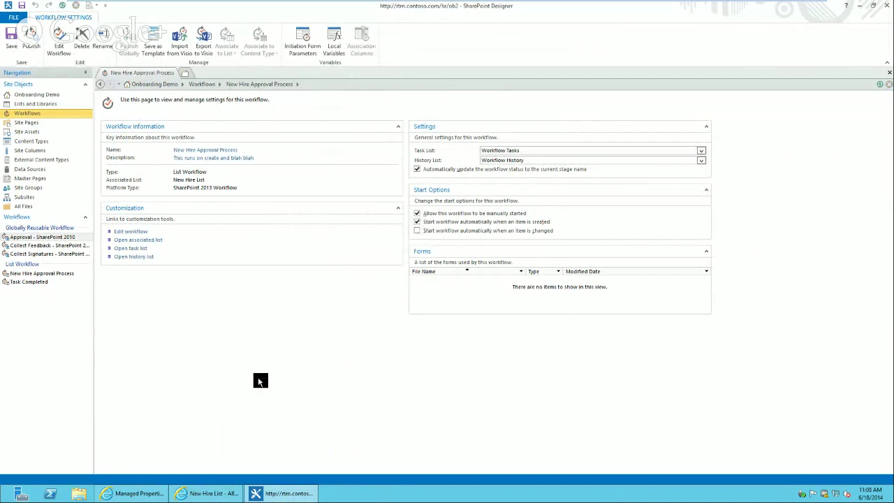
pyautogui.click(196, 492)
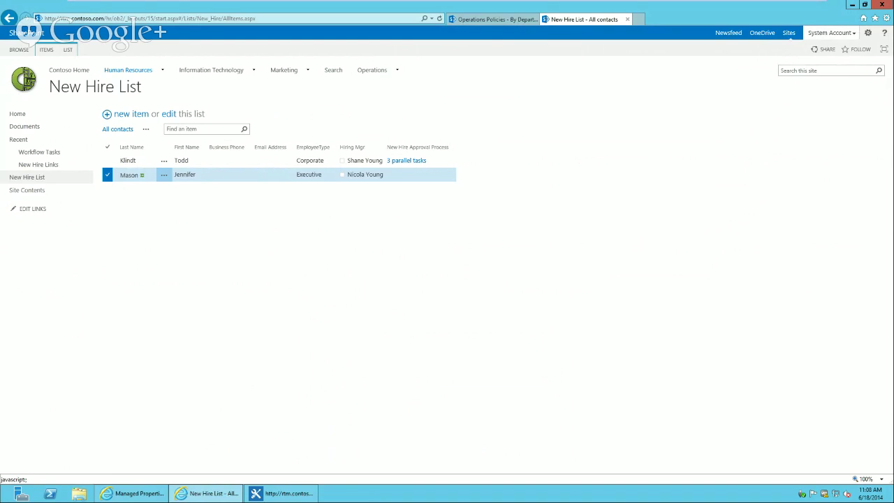
# Start the New Hire Approval Process on the new hire's entry from its Workflows page
pyautogui.click(236, 180)
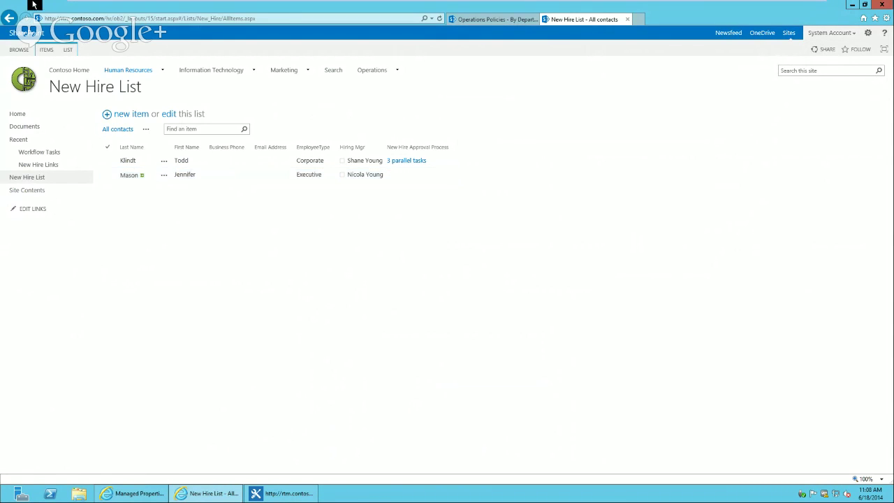
pyautogui.click(217, 176)
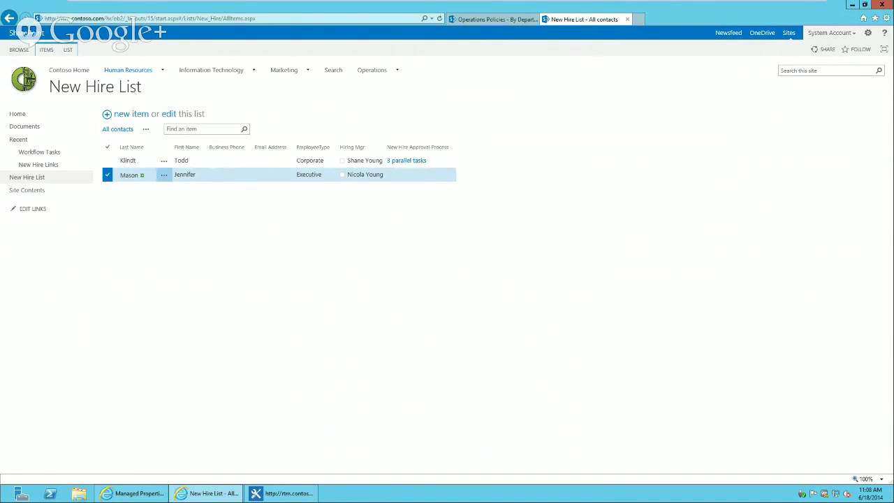
pyautogui.click(48, 50)
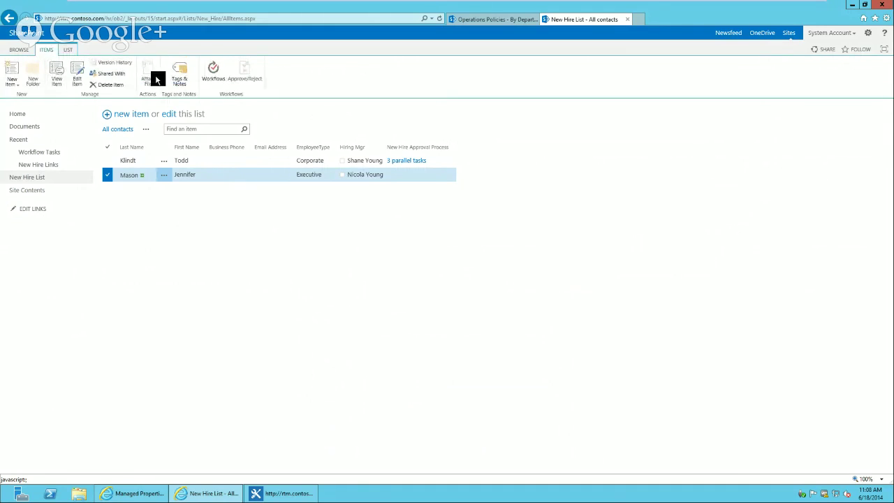
pyautogui.click(213, 76)
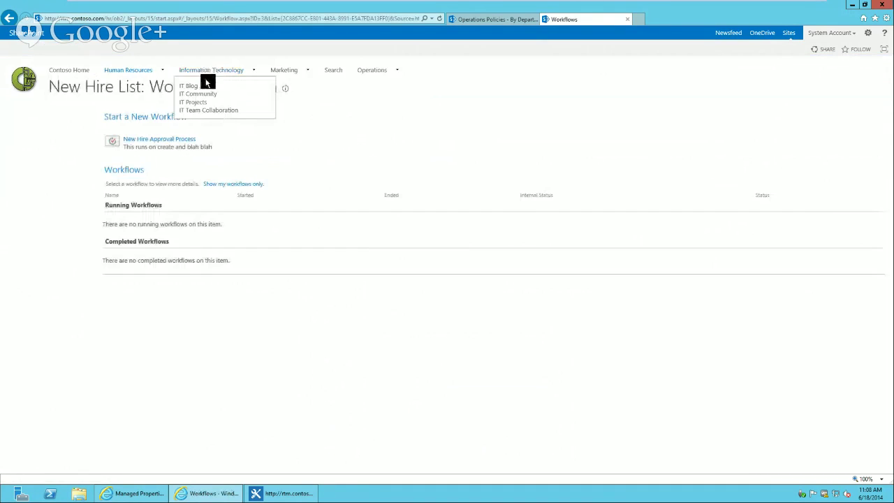
pyautogui.click(172, 141)
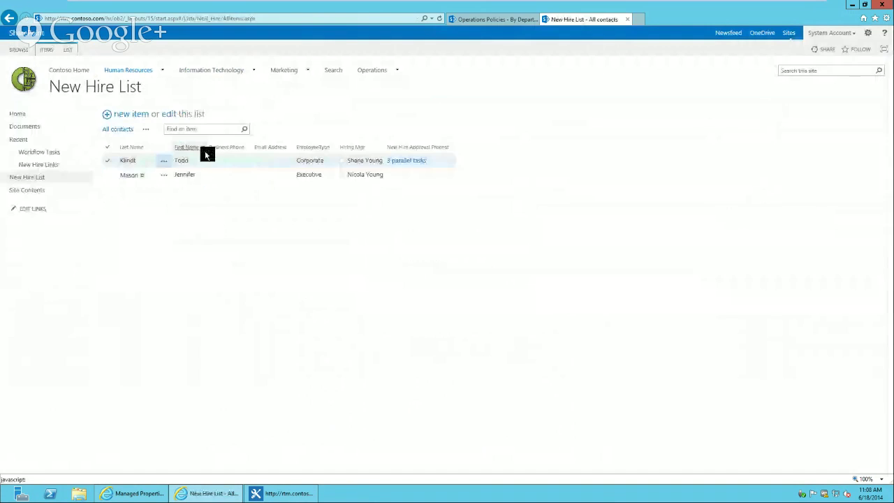
# Refresh the list, then open the Executive entry's Workflows page to check its status
pyautogui.click(264, 180)
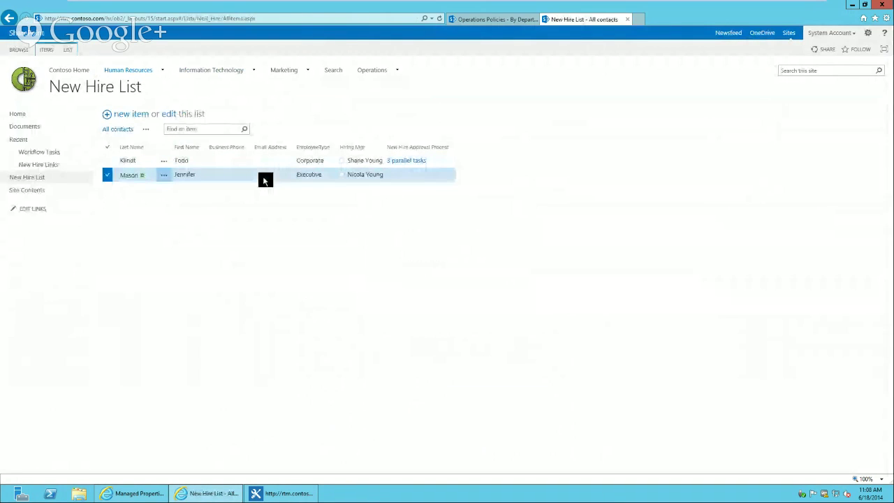
pyautogui.click(376, 21)
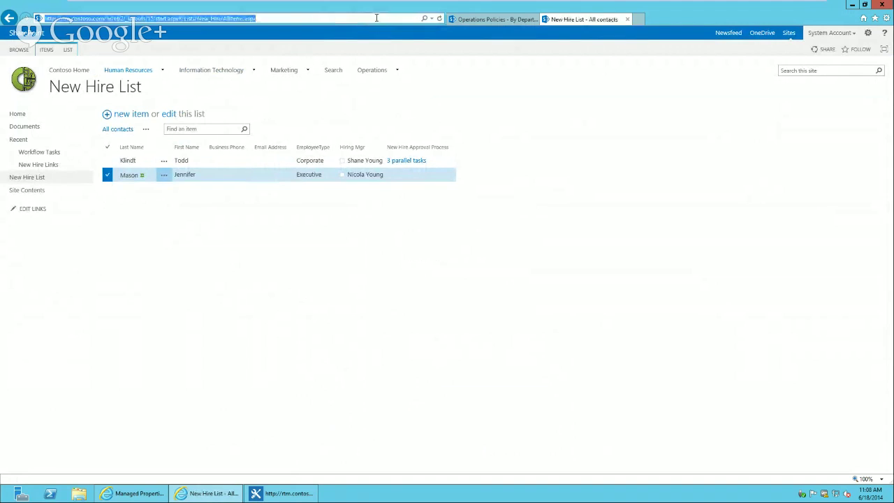
pyautogui.click(438, 19)
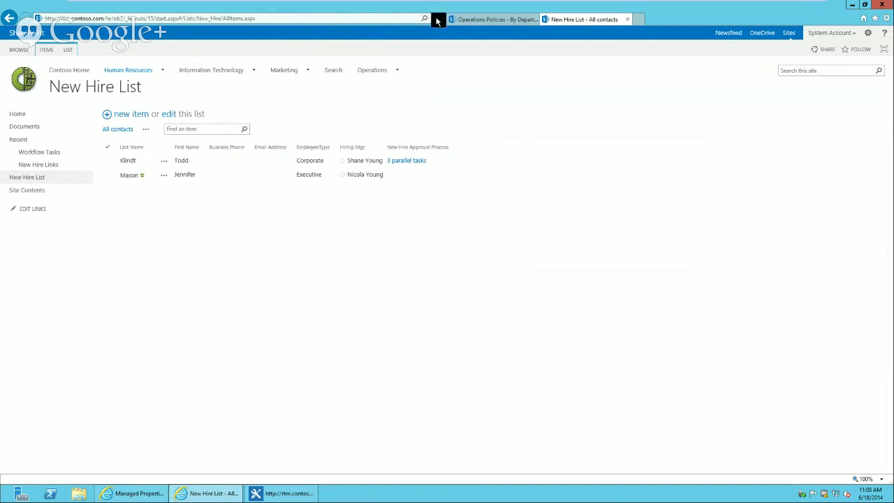
pyautogui.click(439, 20)
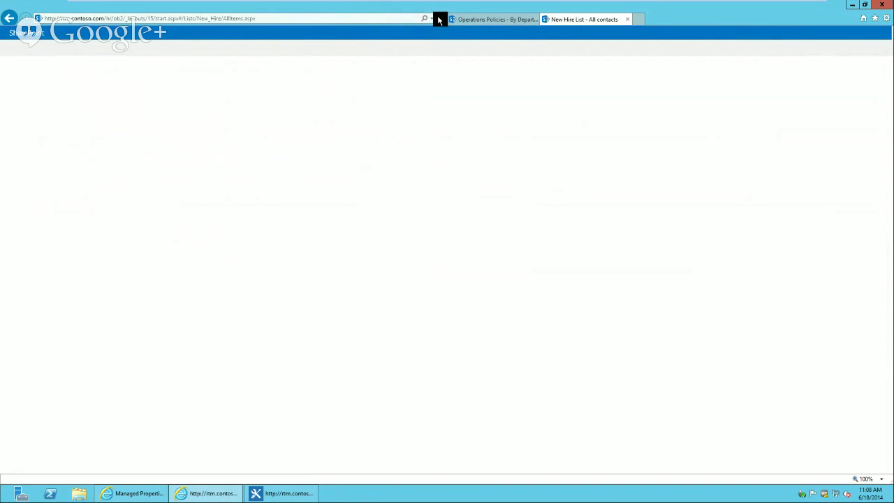
pyautogui.click(265, 174)
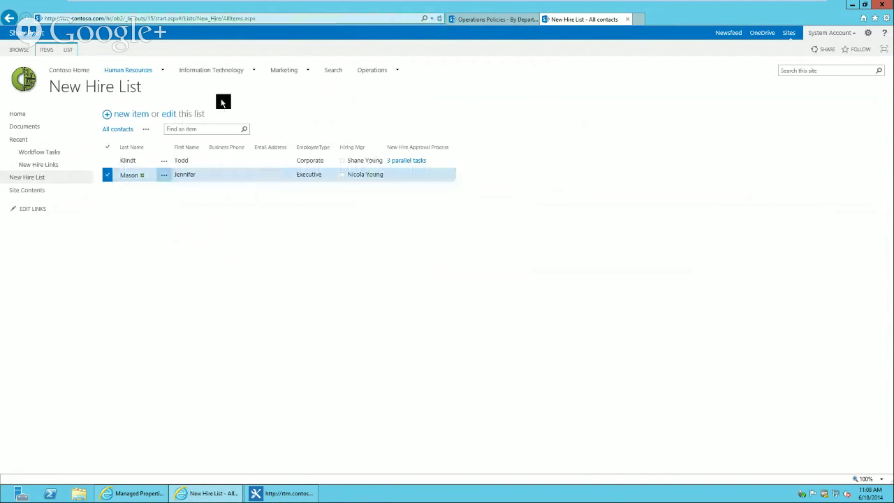
pyautogui.click(47, 50)
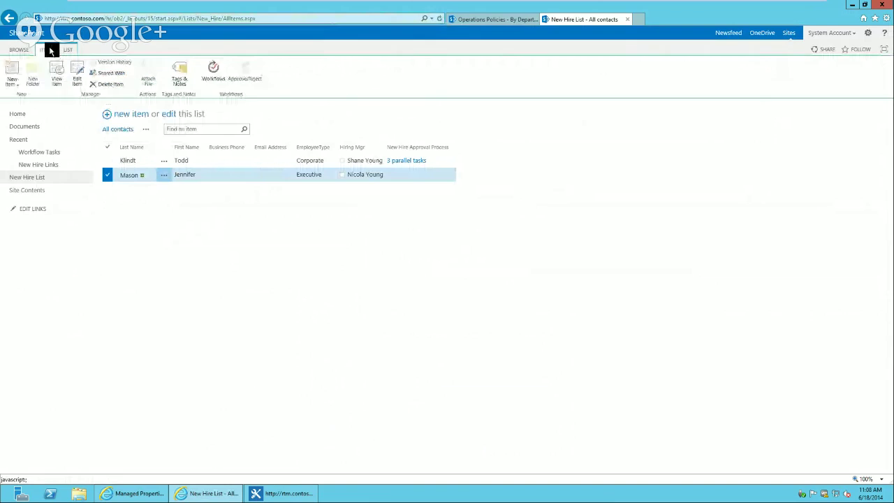
pyautogui.click(218, 76)
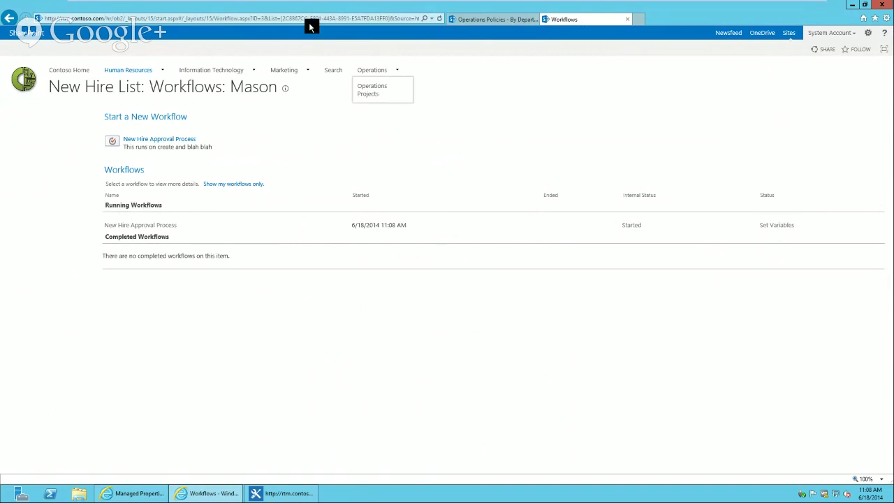
# Refresh the workflows page, open the Set Variables status page, and check the Internal Status details
pyautogui.click(440, 17)
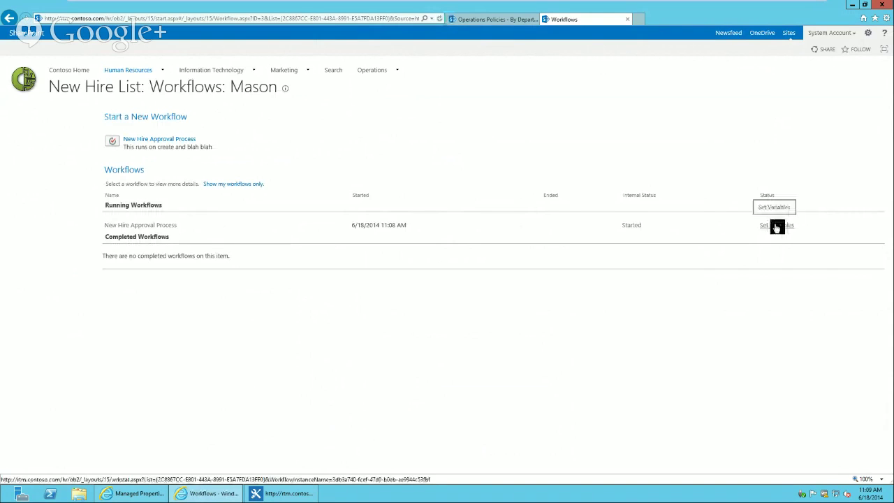
pyautogui.click(777, 227)
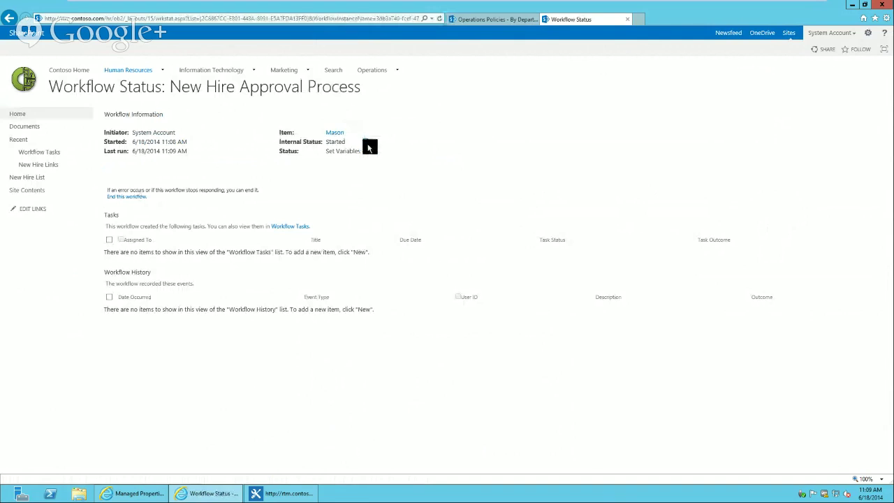
pyautogui.click(366, 142)
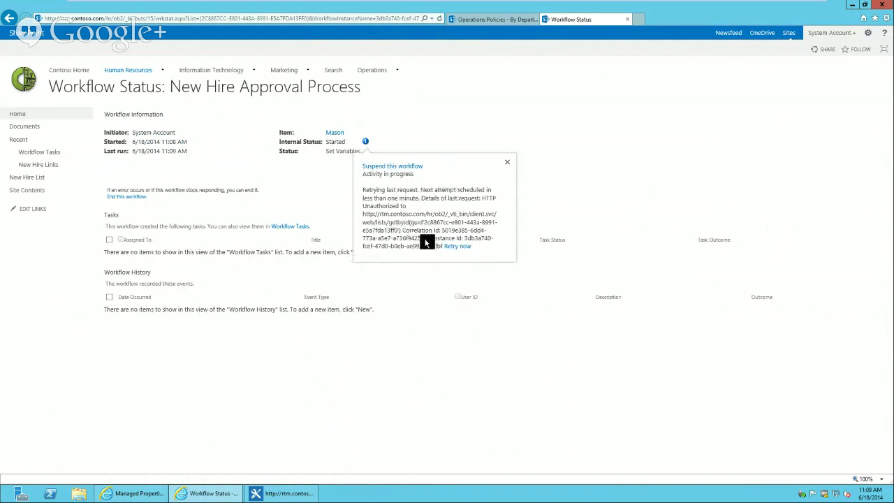
pyautogui.click(487, 116)
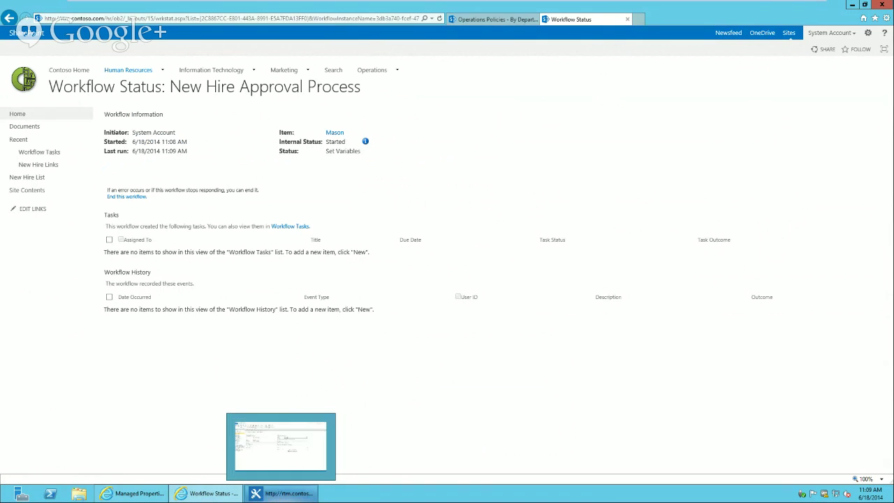
# Resume the suspended Windows8 VM, minimize Hangouts, and dismiss the lock screen
pyautogui.moveTo(696, 4)
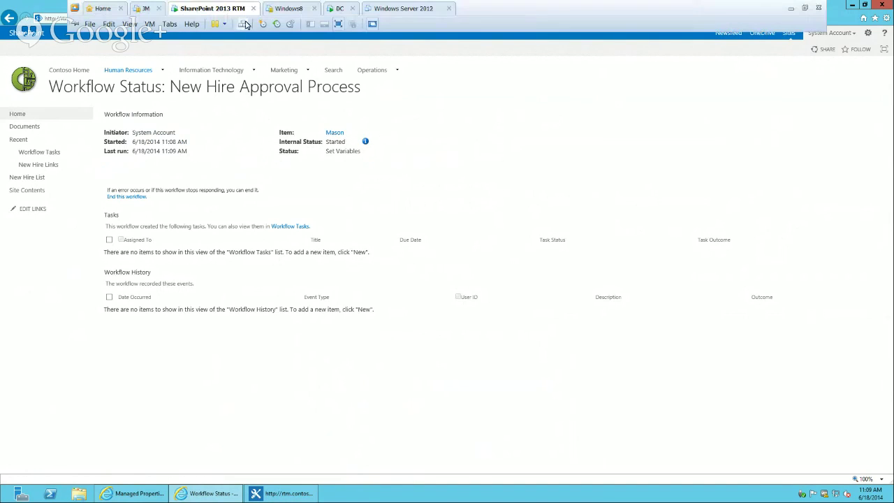
pyautogui.click(289, 8)
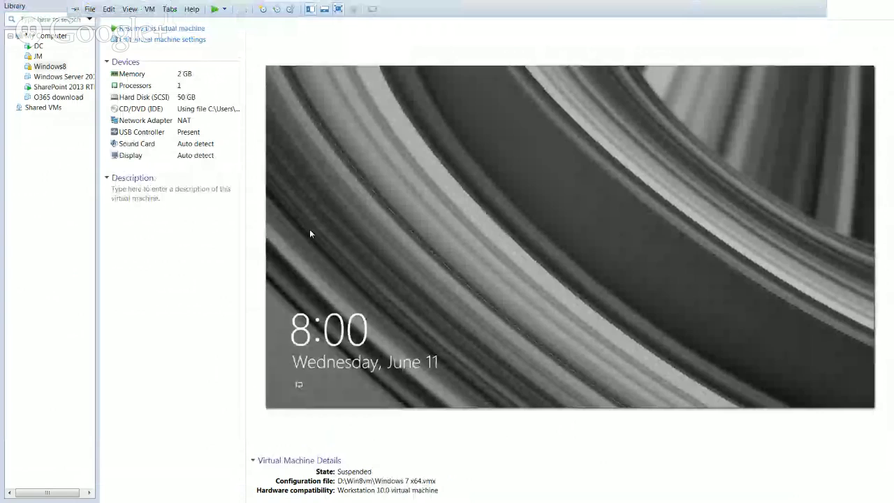
pyautogui.click(413, 172)
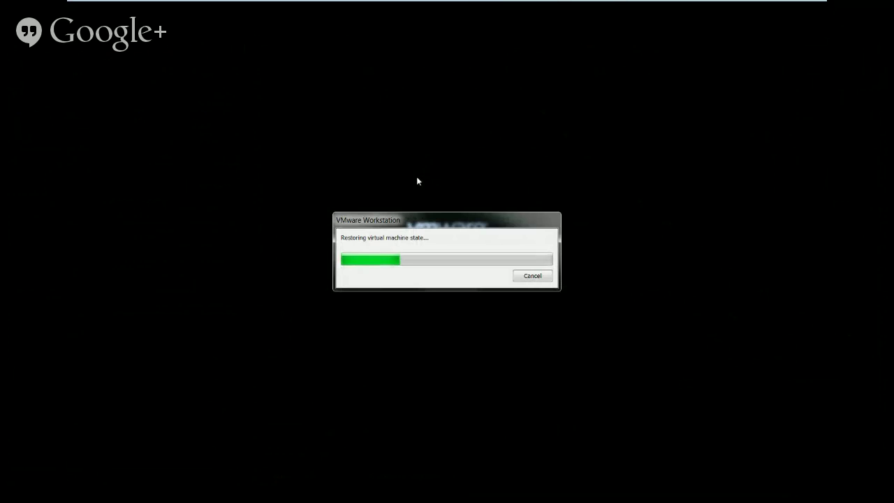
pyautogui.press('super')
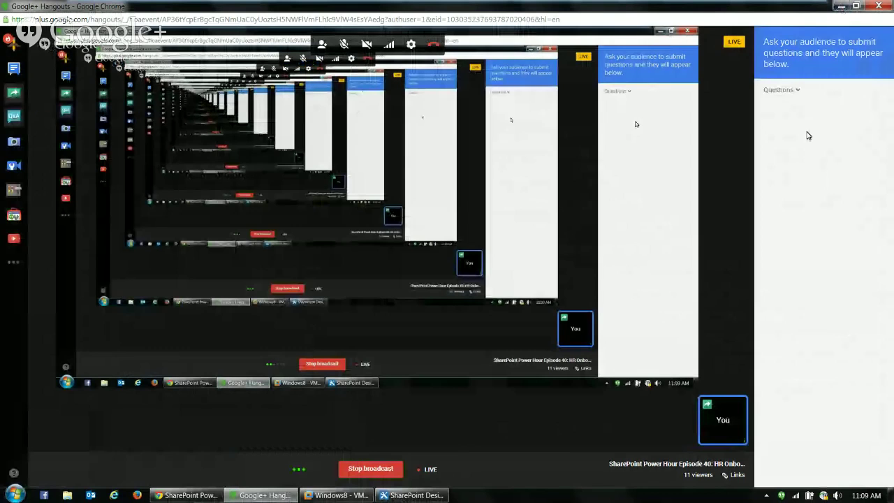
pyautogui.click(842, 8)
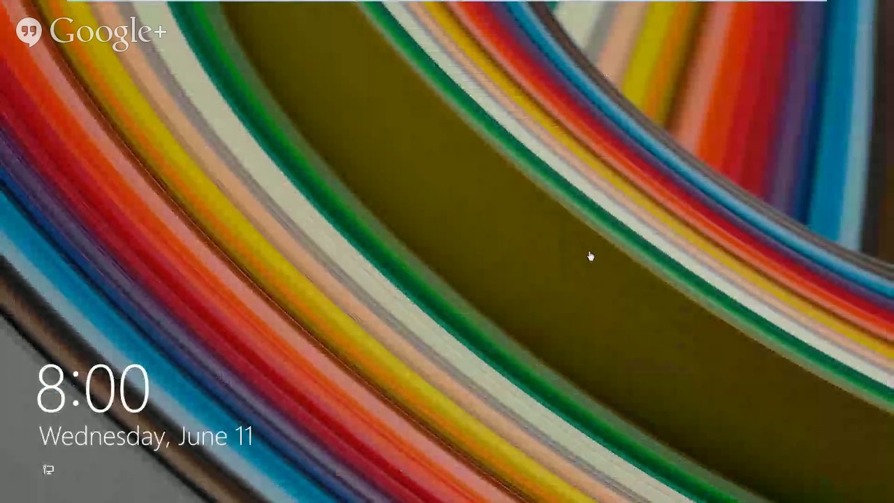
pyautogui.moveTo(447, 0)
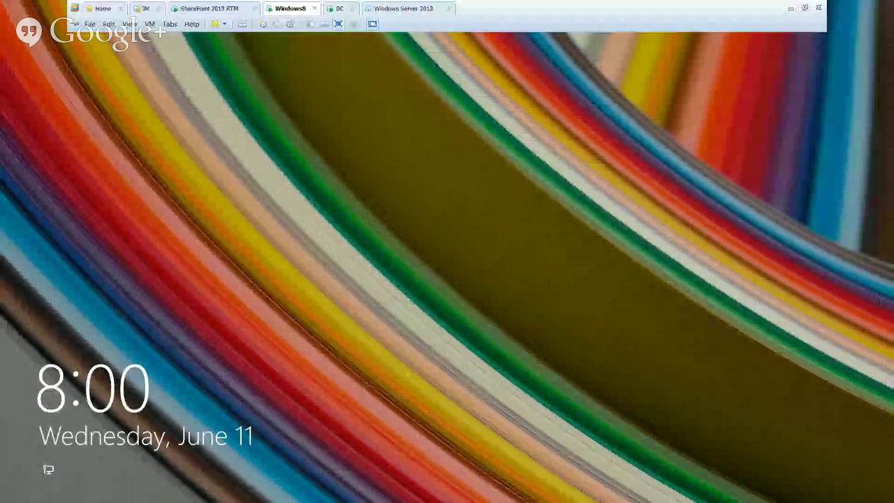
pyautogui.press('Return')
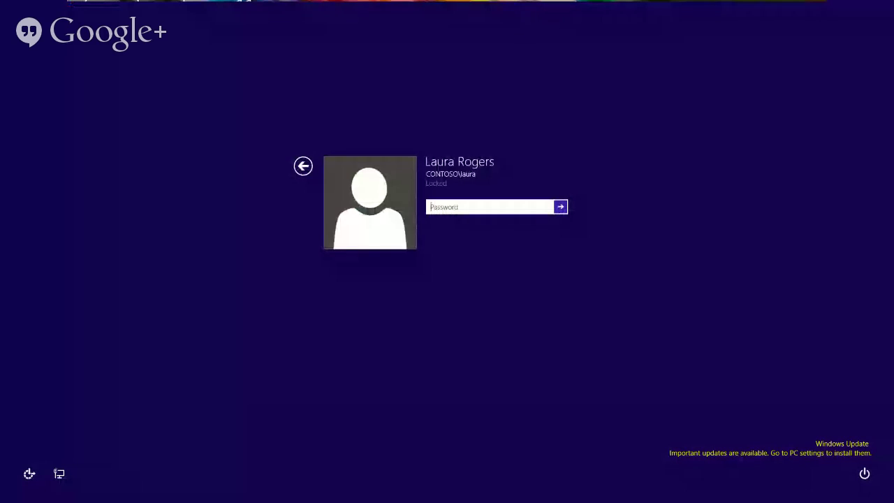
# Unlock the session with the user's password, then open the New Hire List and select the Executive entry
pyautogui.write('Pa$$w0rd12')
pyautogui.press('Return')
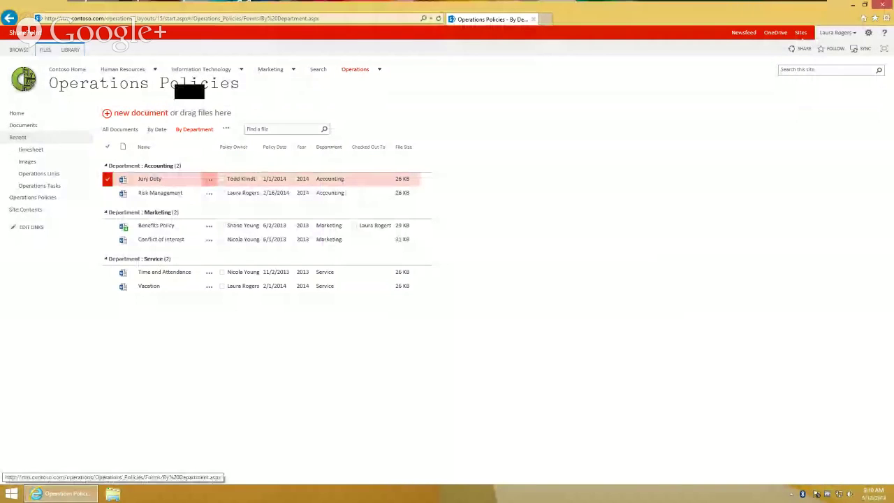
pyautogui.moveTo(123, 69)
pyautogui.click(134, 132)
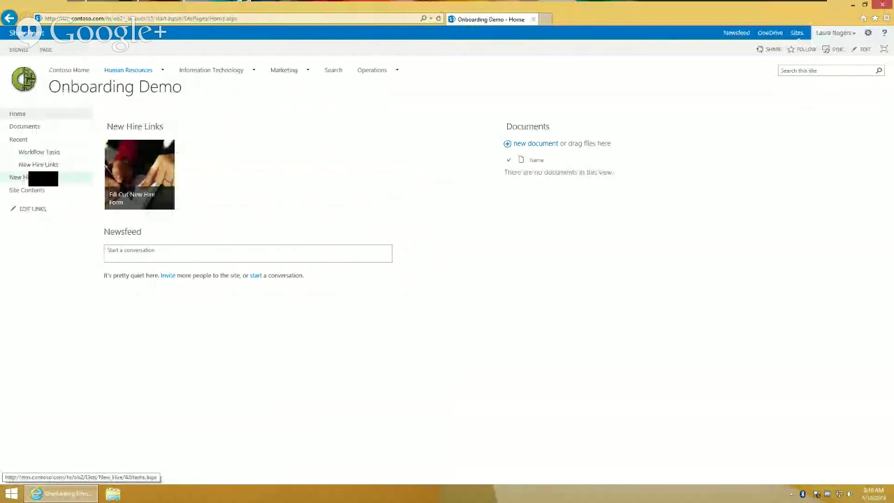
pyautogui.click(32, 177)
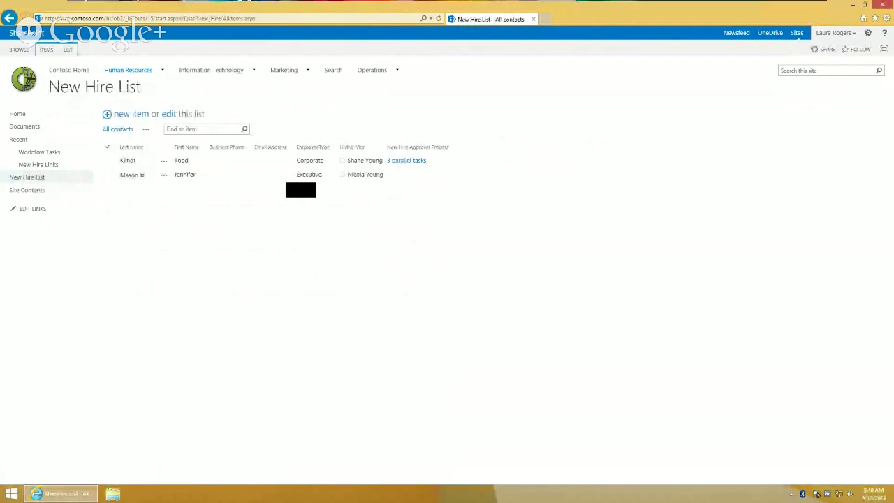
pyautogui.click(297, 176)
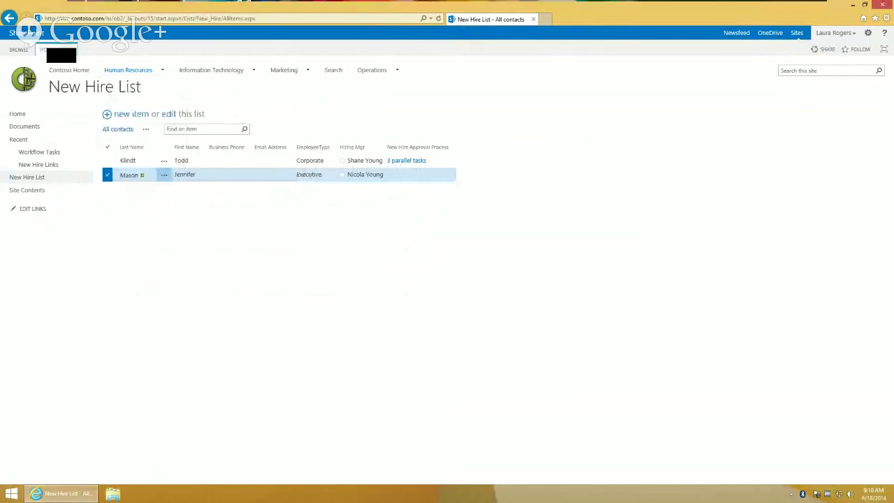
pyautogui.click(46, 49)
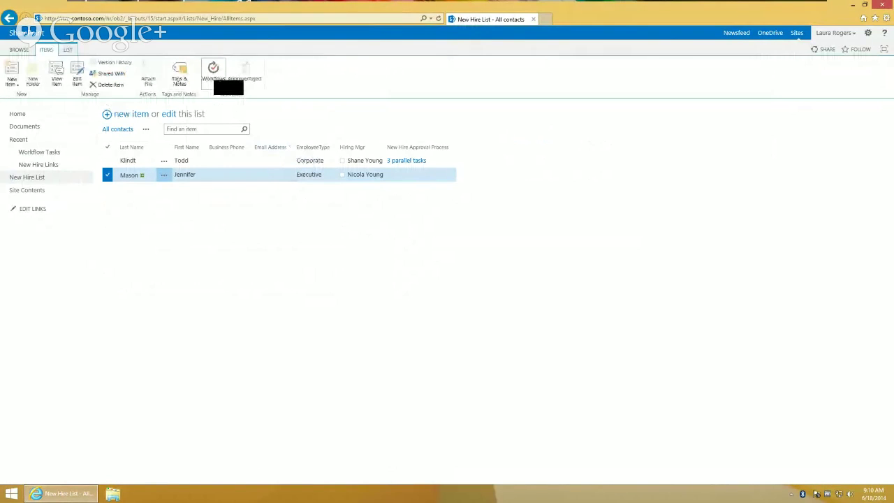
# End the suspended New Hire Approval Process on the Executive item, then reselect it in the New Hire List
pyautogui.click(214, 72)
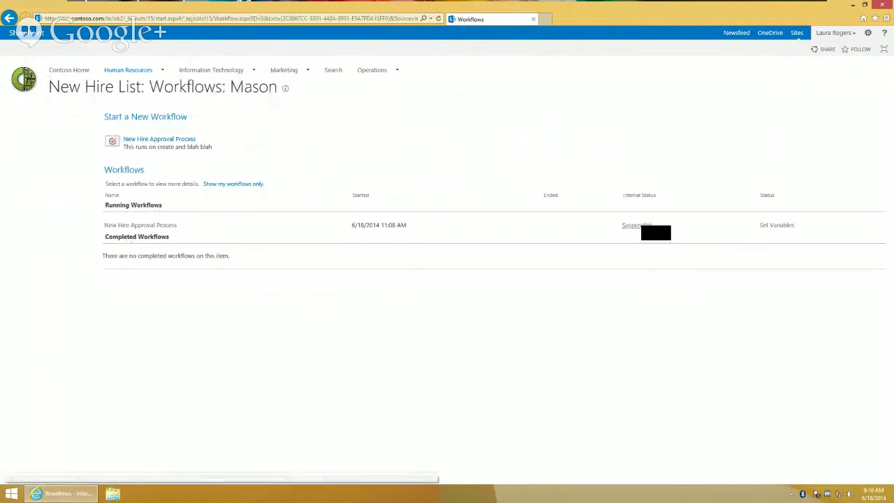
pyautogui.click(647, 229)
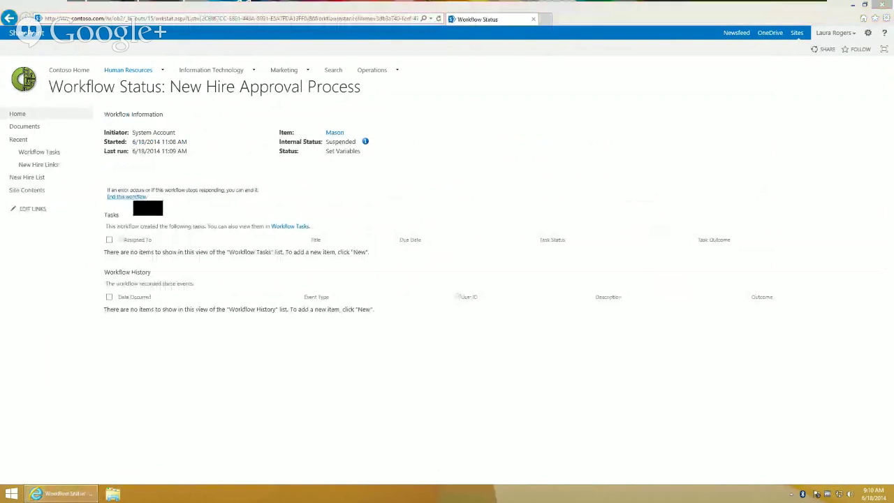
pyautogui.click(136, 197)
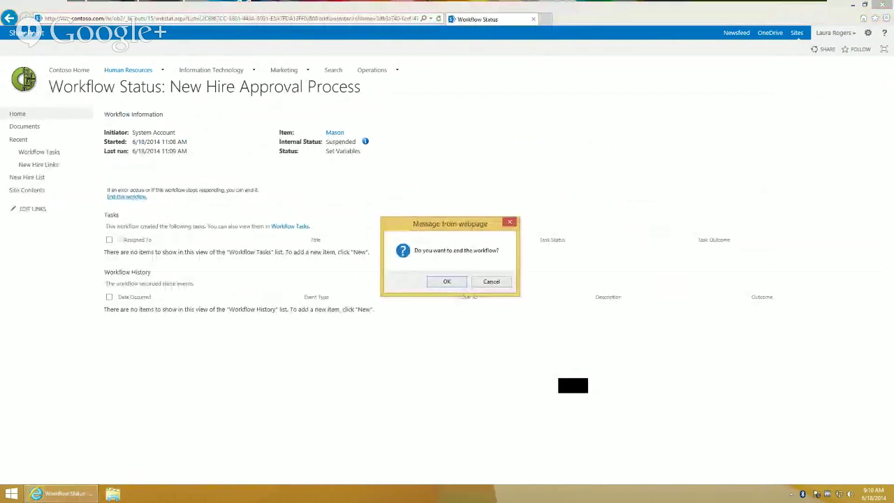
pyautogui.click(447, 283)
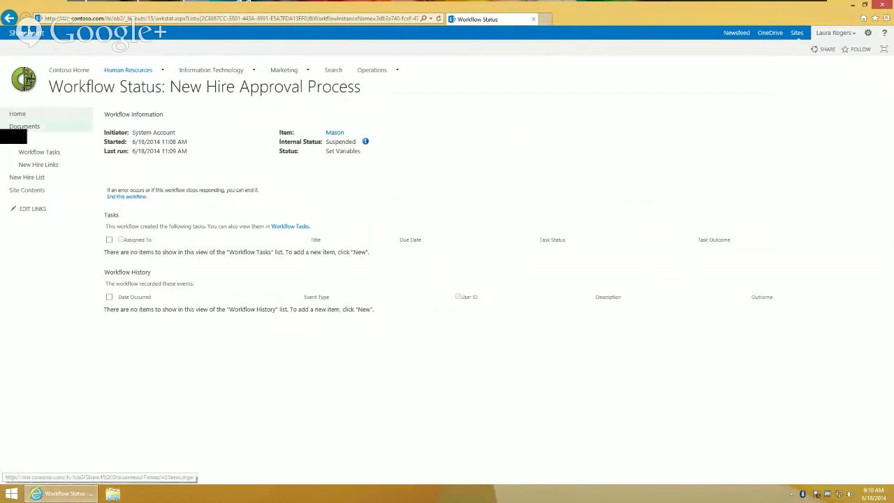
pyautogui.click(35, 178)
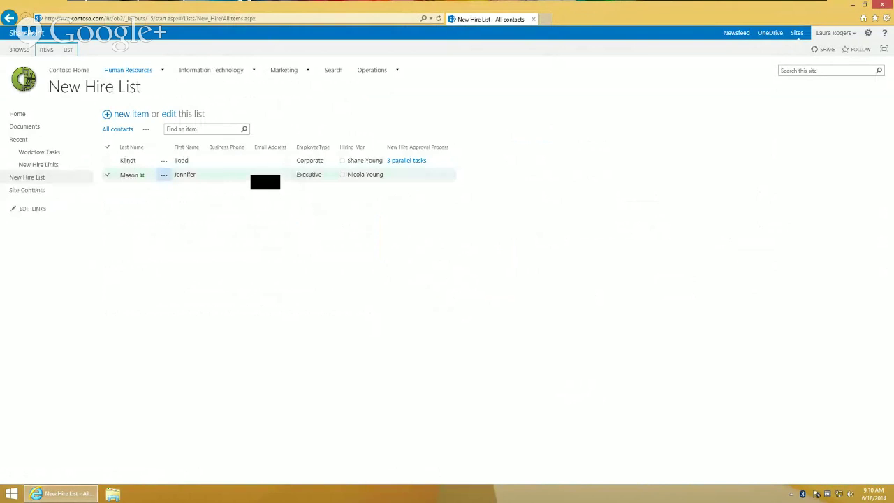
pyautogui.click(266, 182)
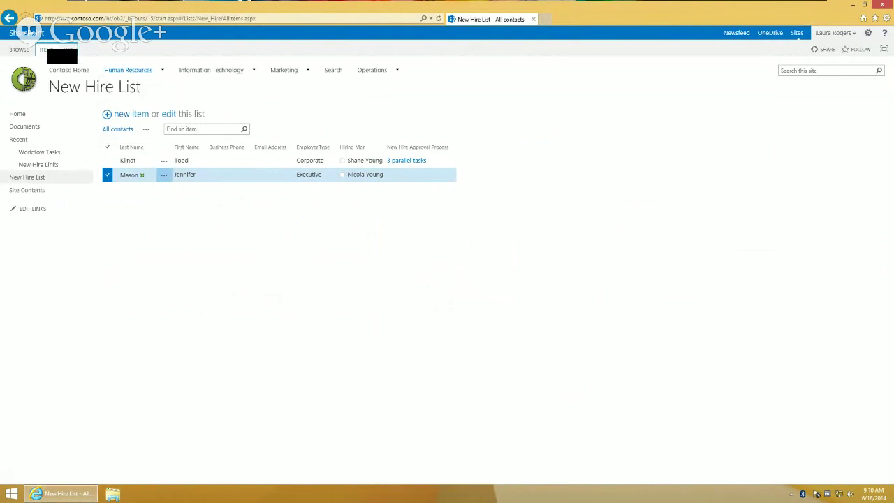
pyautogui.click(46, 50)
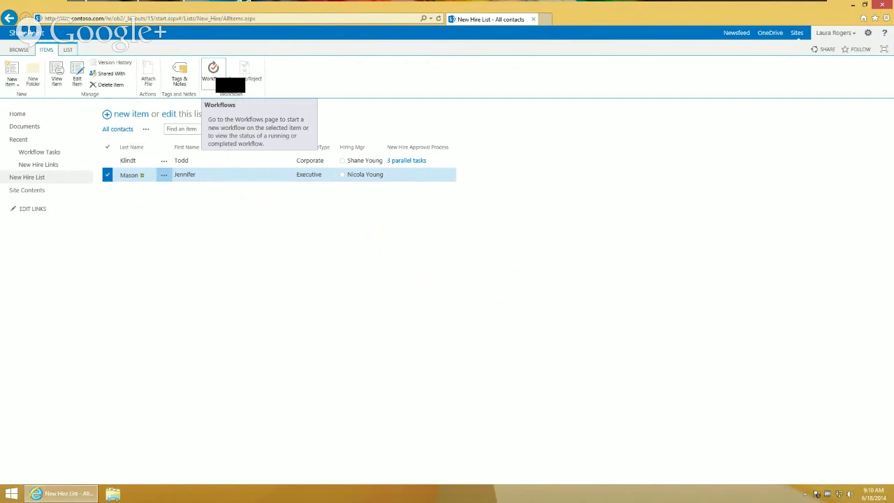
# Start a fresh New Hire Approval Process on the Executive entry, then go to Site Contents
pyautogui.click(218, 81)
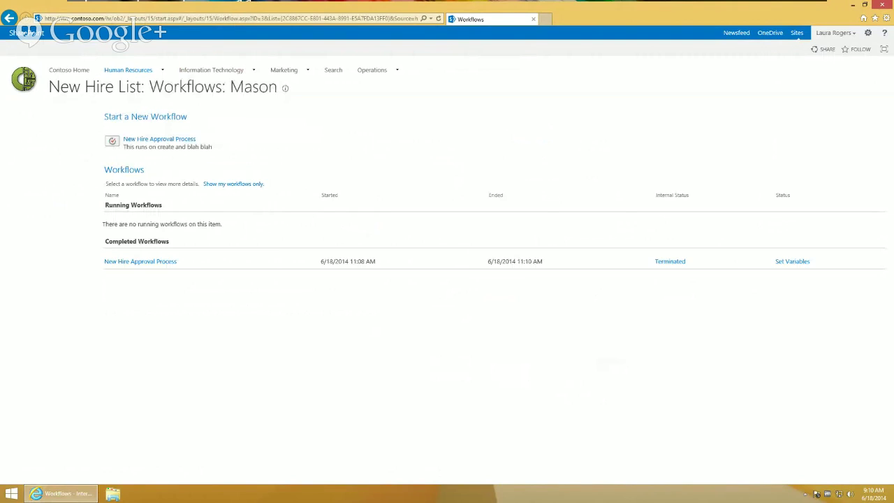
pyautogui.click(159, 139)
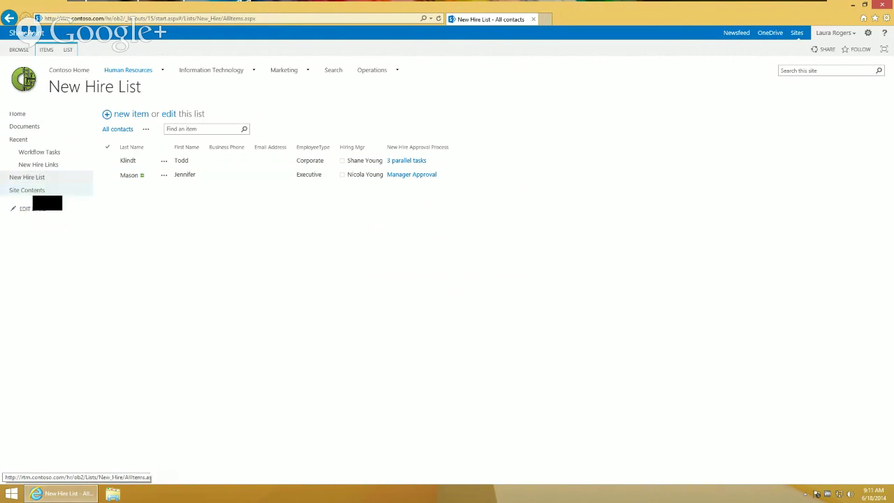
pyautogui.click(31, 190)
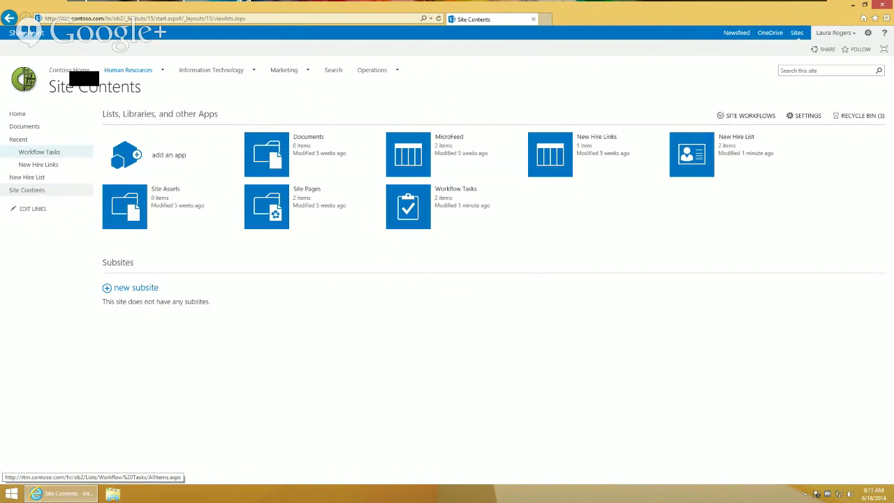
# Open Workflow Tasks and select the pending Approve New Hire task
pyautogui.click(39, 151)
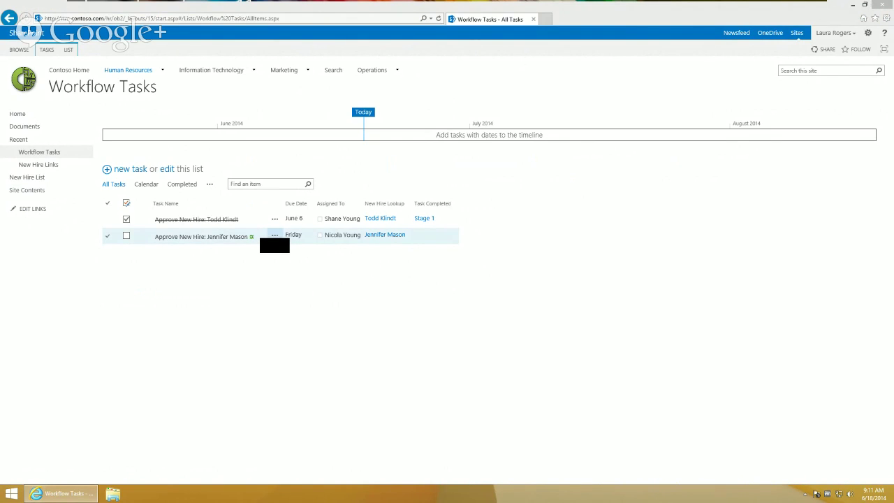
pyautogui.click(275, 243)
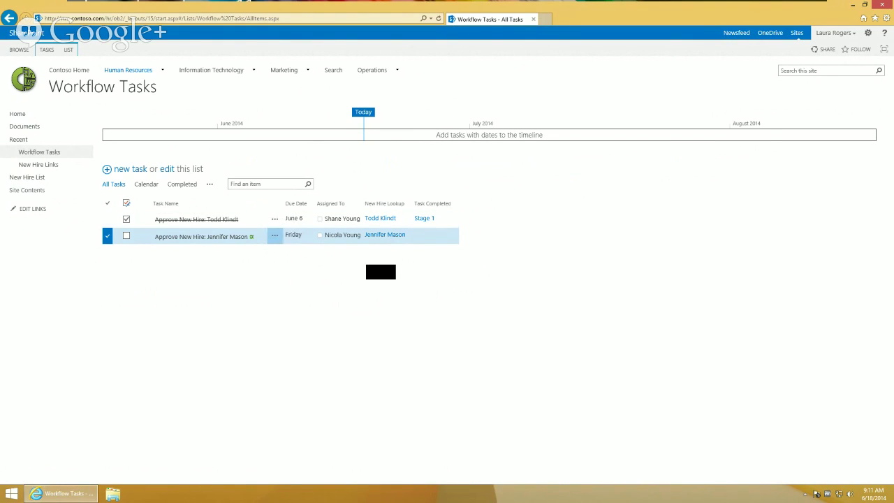
# Approve the Executive hire's pending approval task, then bring up the Windows Start screen
pyautogui.click(186, 237)
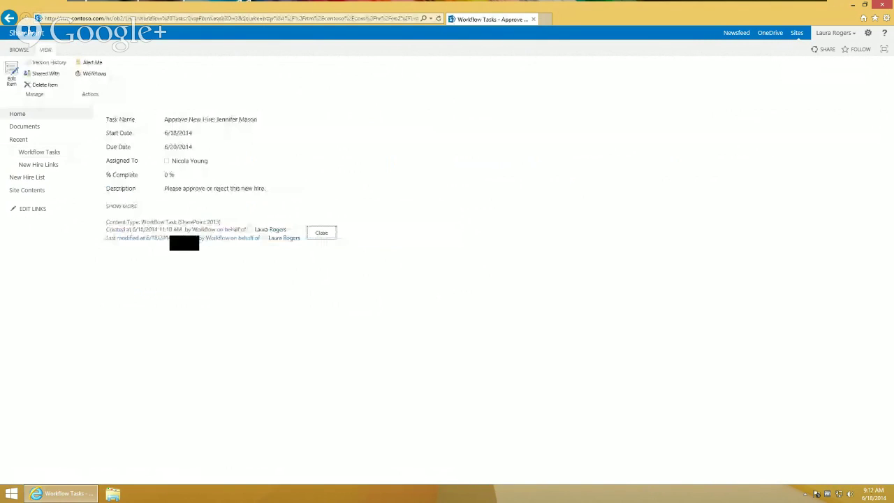
pyautogui.click(11, 73)
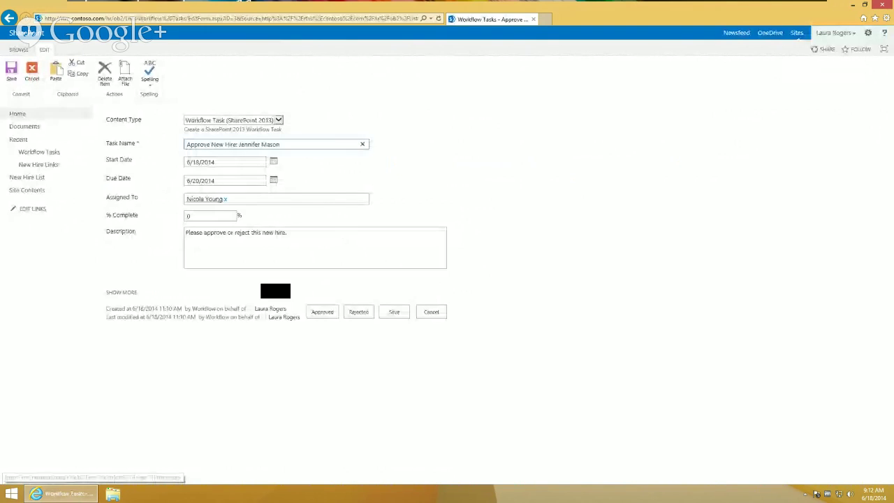
pyautogui.click(322, 312)
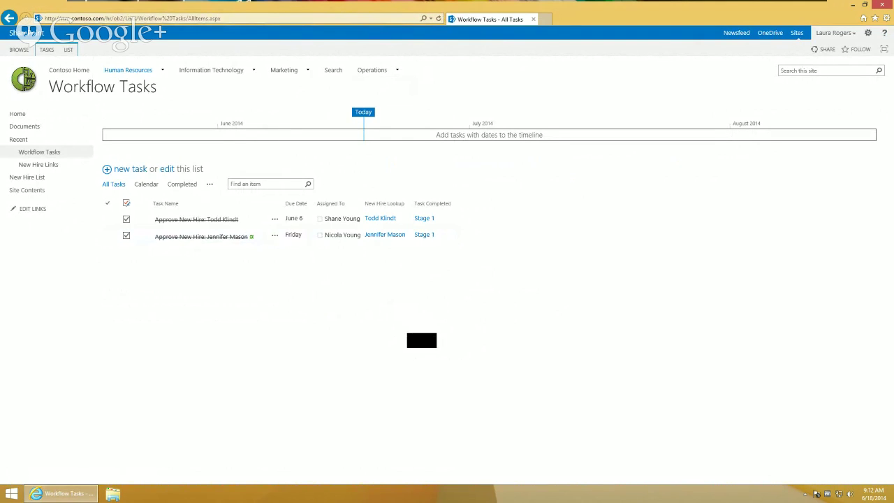
pyautogui.press('super')
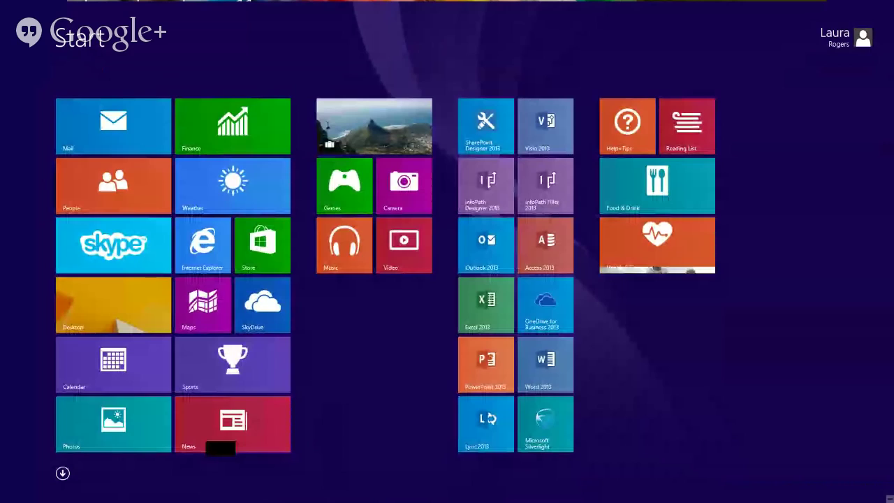
# Close SharePoint Designer on the host and mark the waiting Hangouts audience question as answered
pyautogui.press('super')
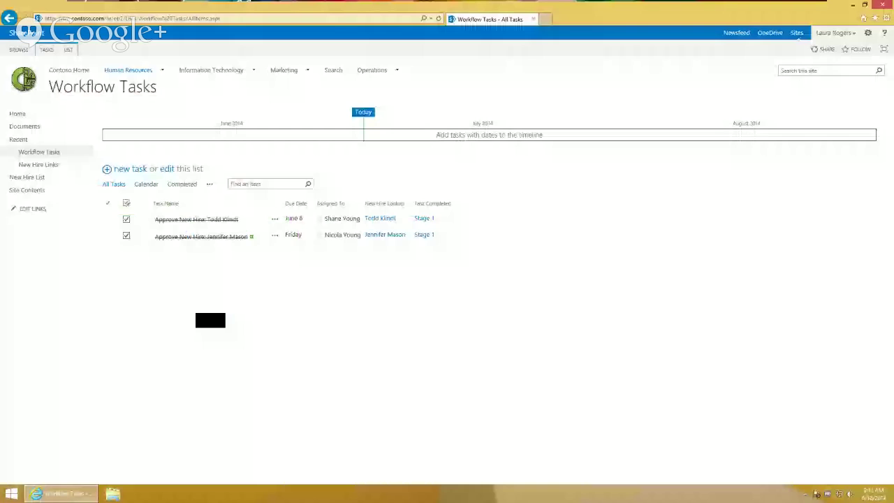
pyautogui.click(792, 10)
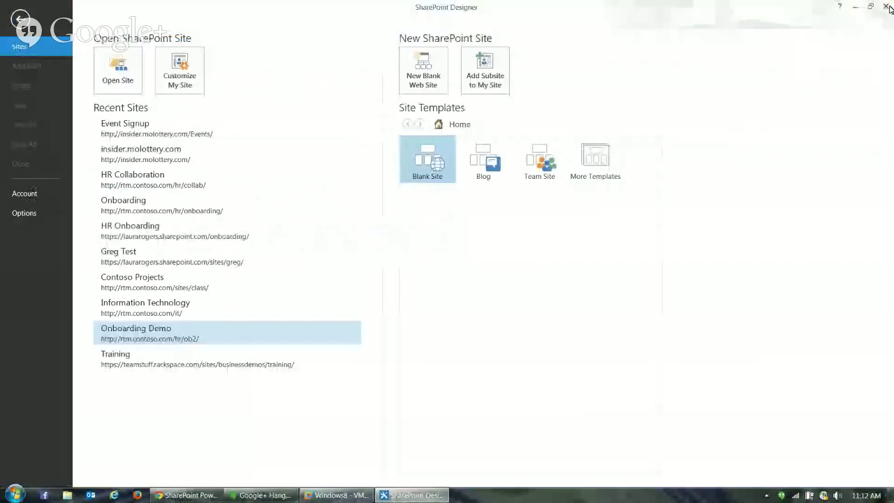
pyautogui.click(888, 7)
pyautogui.click(262, 495)
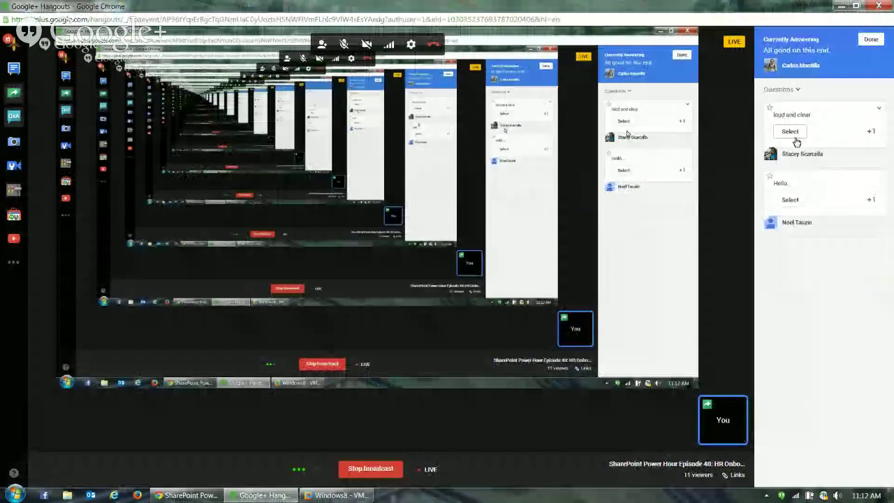
pyautogui.click(790, 132)
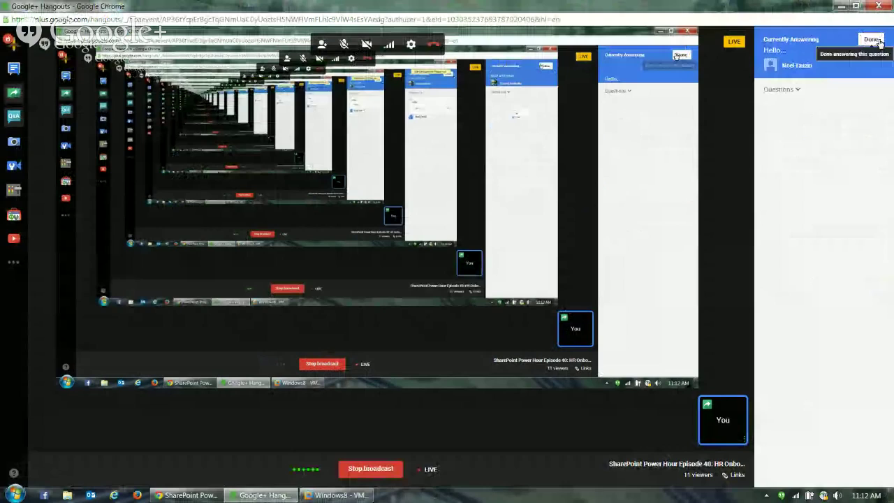
pyautogui.click(875, 40)
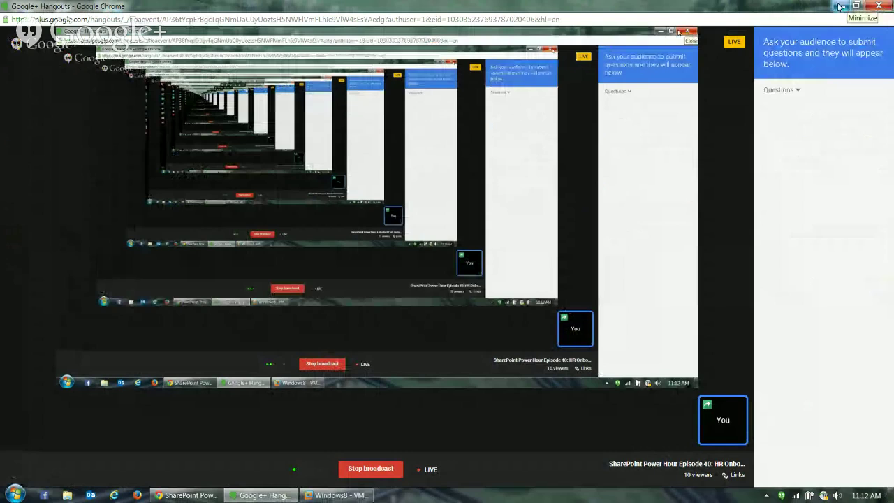
pyautogui.click(840, 7)
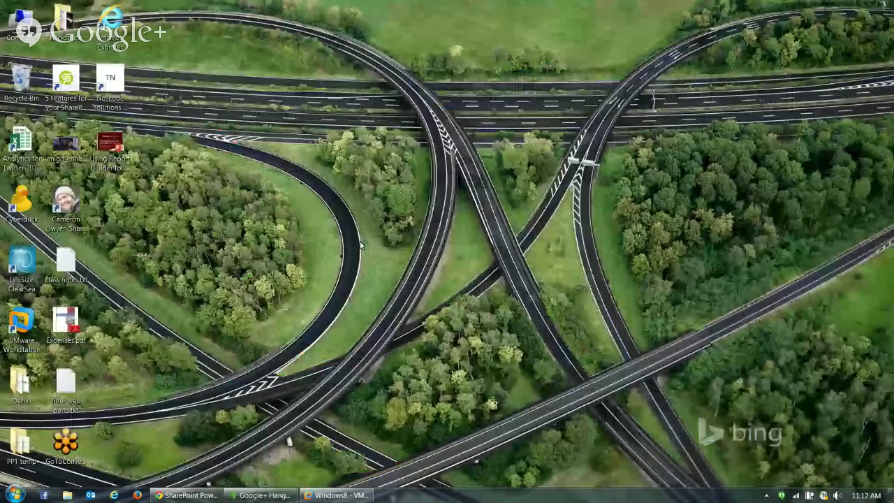
# In the New Hire List, open the completed New Hire Approval Process run's '3 parallel tasks' status page
pyautogui.click(337, 496)
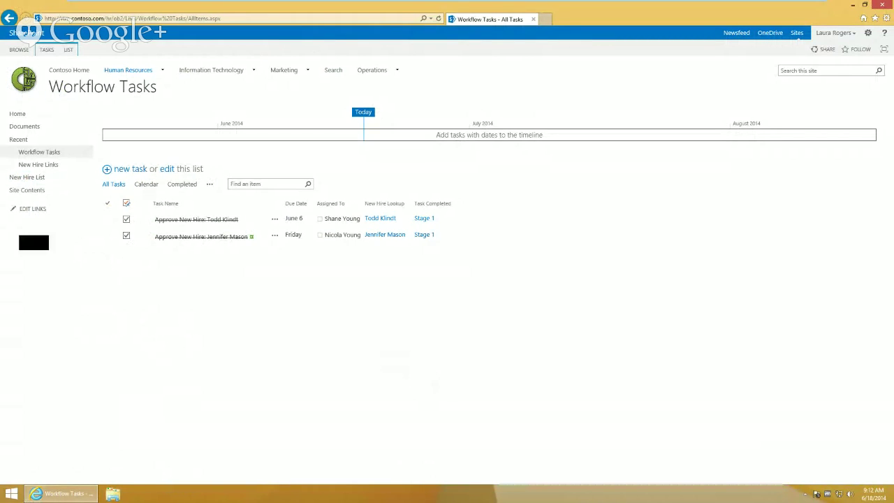
pyautogui.click(35, 179)
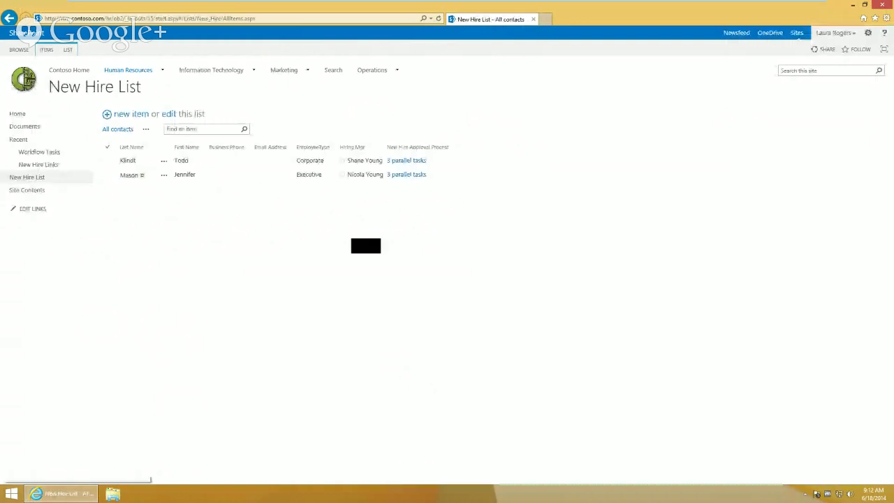
pyautogui.click(420, 176)
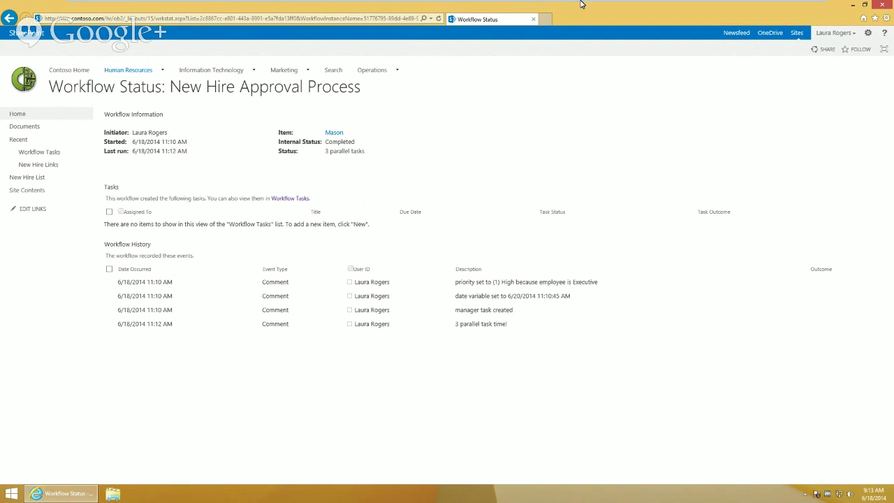
pyautogui.moveTo(579, 2)
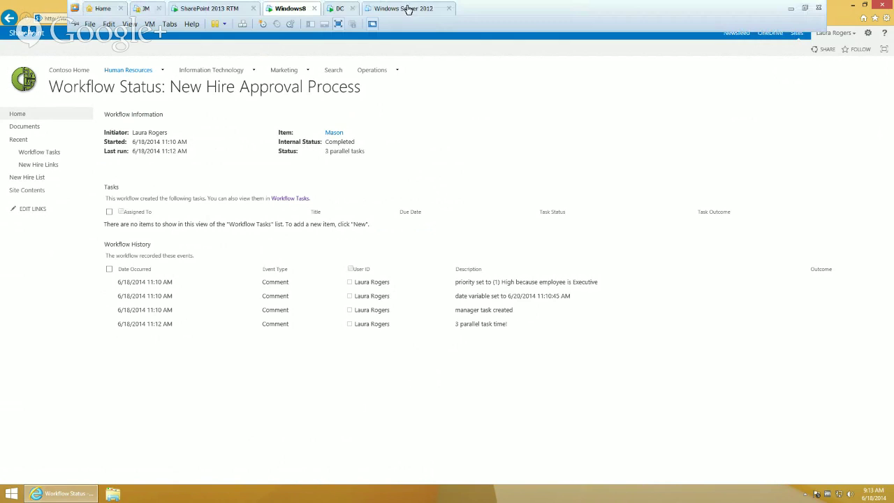
# Bring up the New Hire Approval Process workflow and scroll down to its 3 parallel tasks stage
pyautogui.click(221, 9)
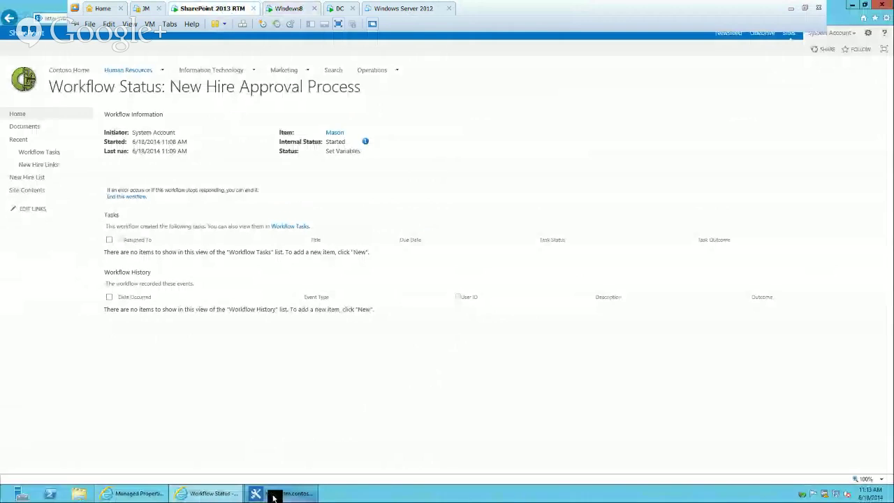
pyautogui.click(274, 496)
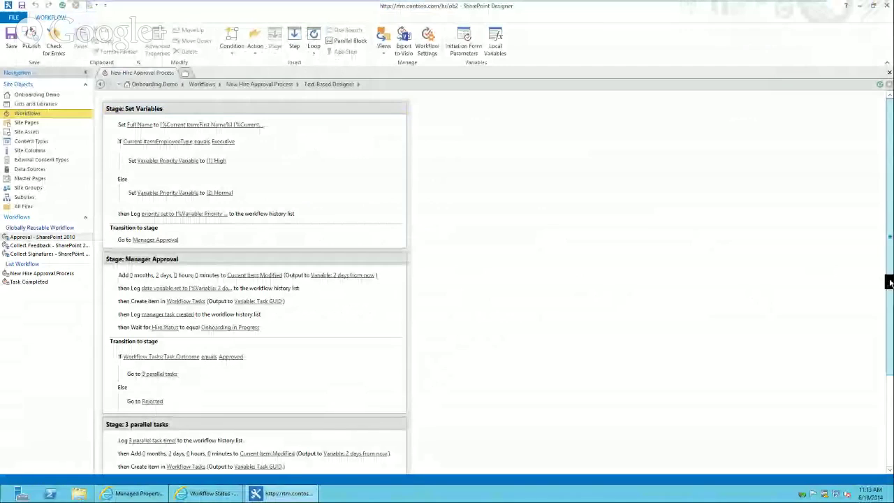
pyautogui.moveTo(891, 282); pyautogui.dragTo(891, 355)
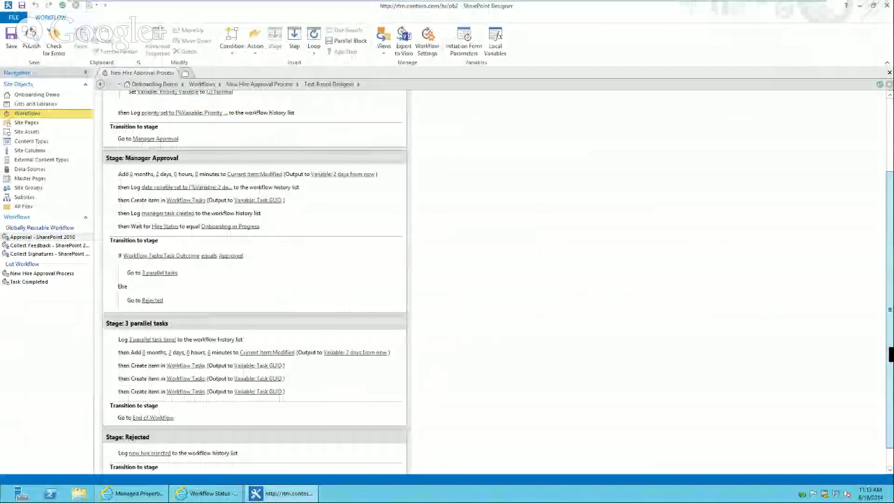
pyautogui.scroll(-1, 282, 208)
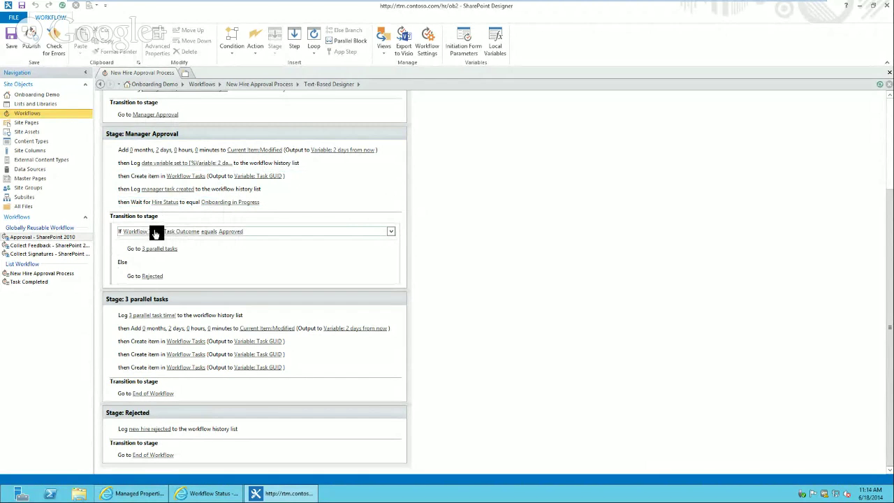
pyautogui.click(182, 233)
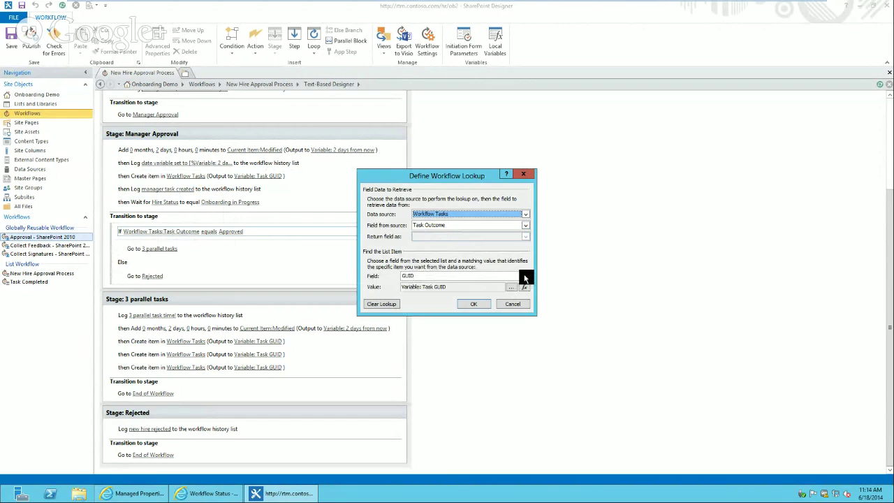
pyautogui.click(525, 277)
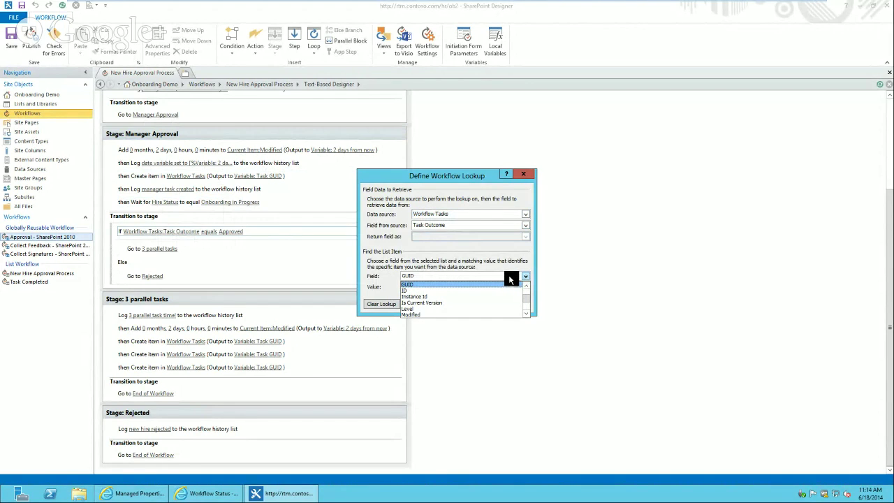
pyautogui.click(508, 275)
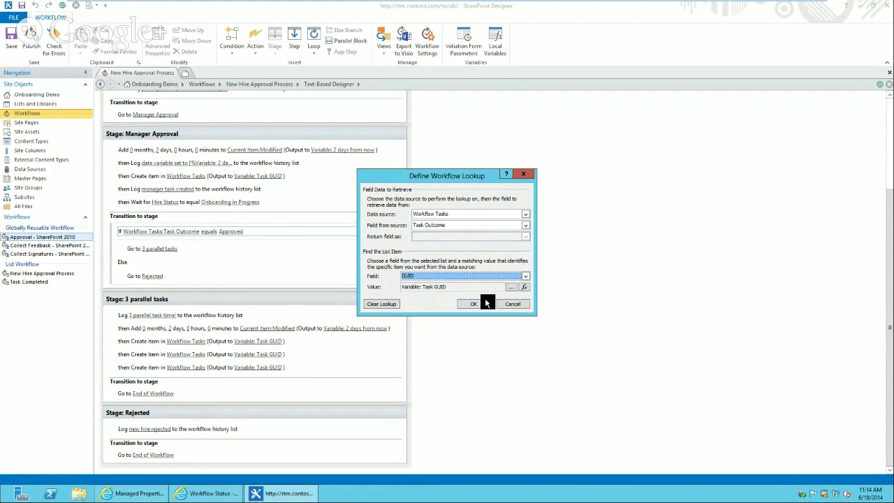
pyautogui.click(512, 305)
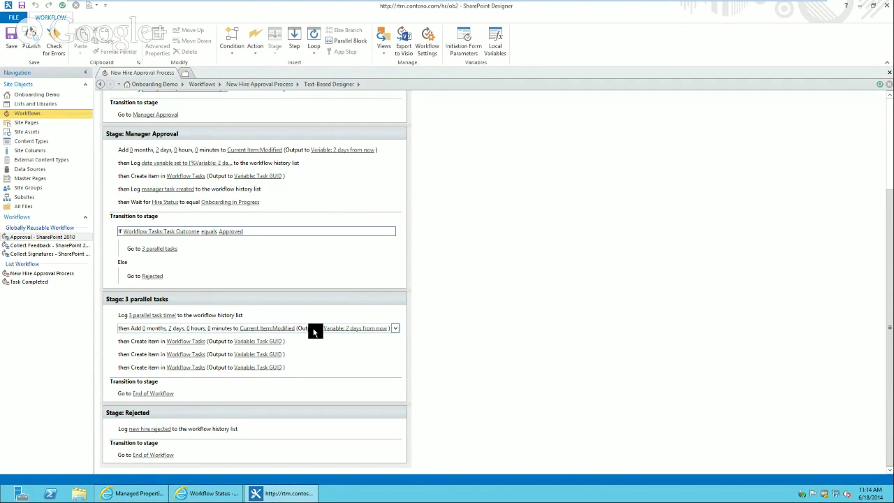
pyautogui.click(200, 342)
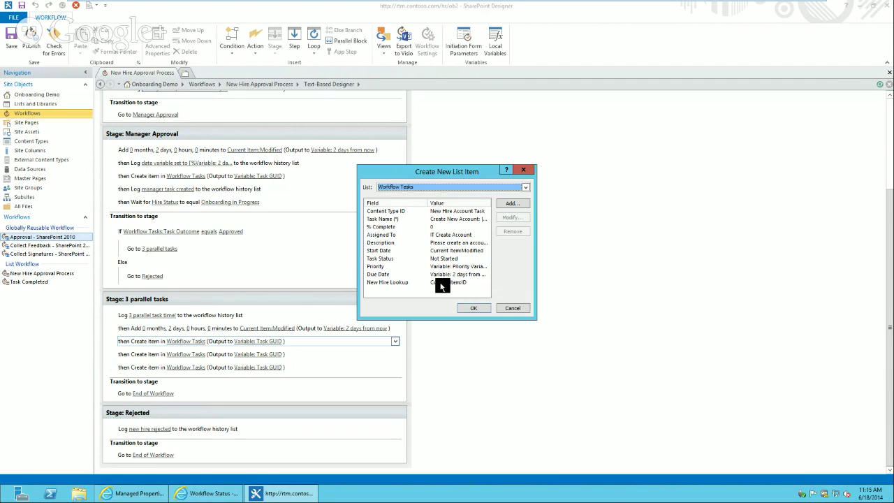
pyautogui.click(510, 309)
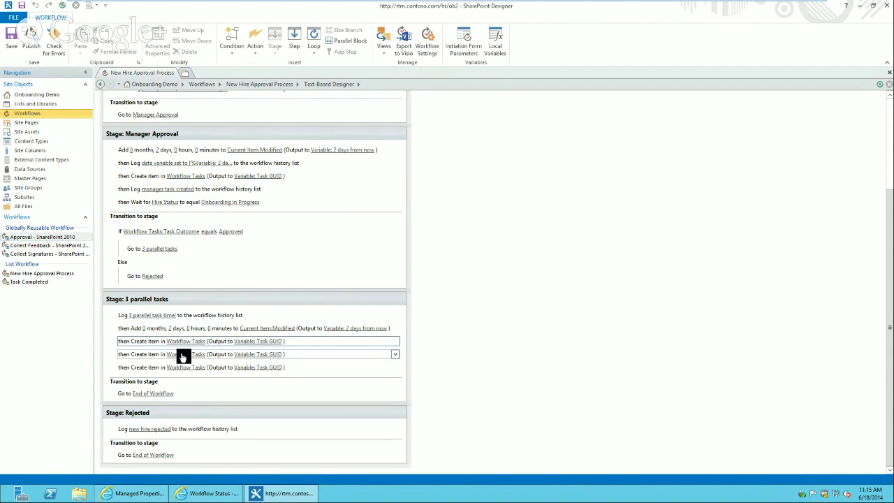
pyautogui.click(185, 355)
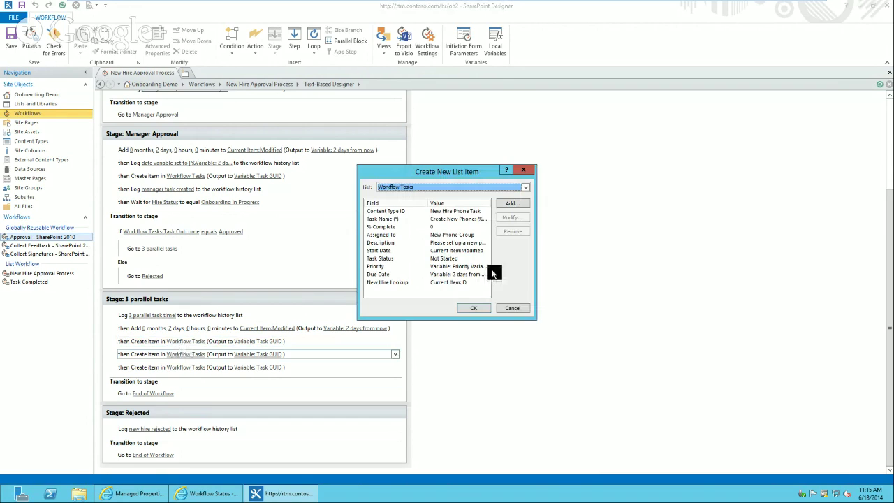
pyautogui.click(512, 308)
pyautogui.click(181, 369)
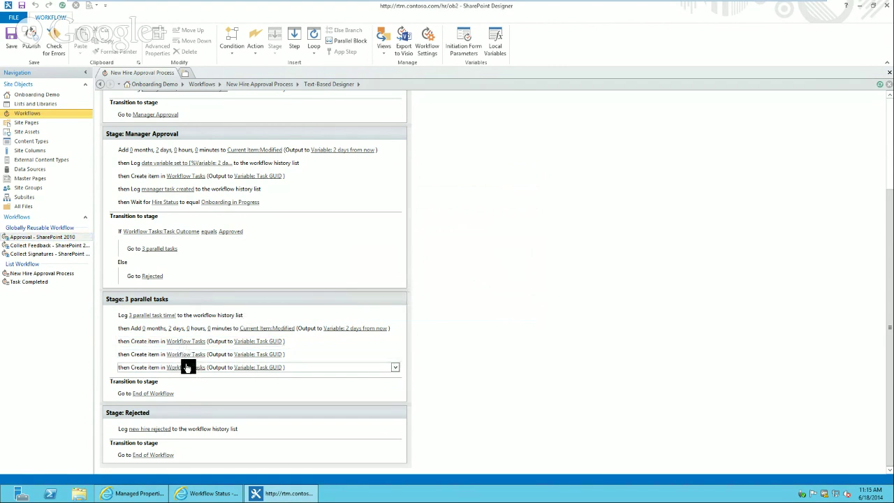
pyautogui.click(185, 367)
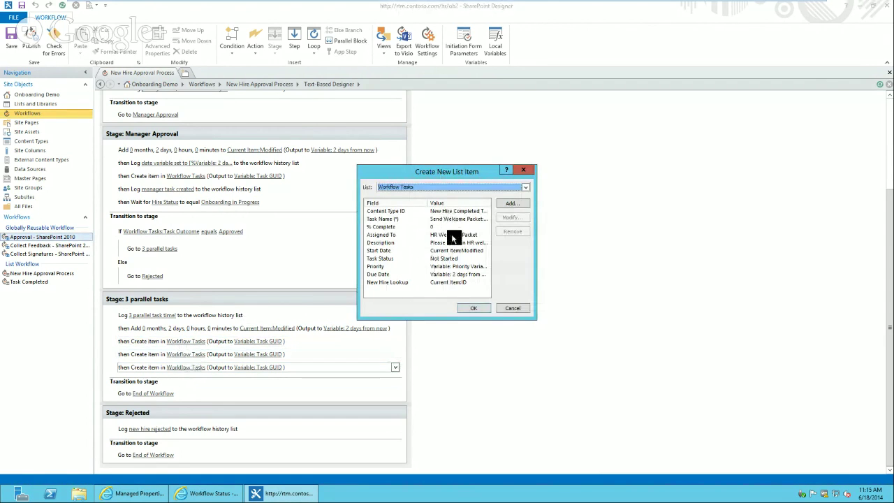
pyautogui.click(515, 306)
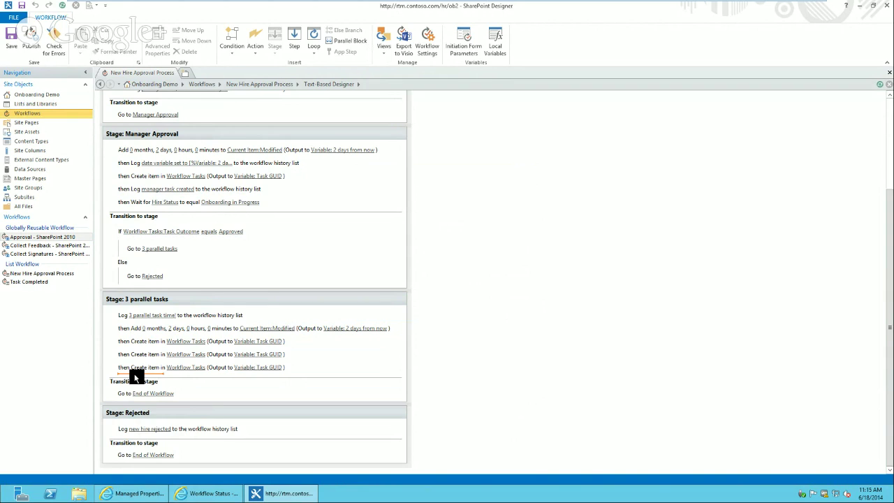
# Add a Log to History List action with the message '3 parallel tasks created!'
pyautogui.write('log')
pyautogui.press('Return')
pyautogui.press('Return')
pyautogui.write('3')
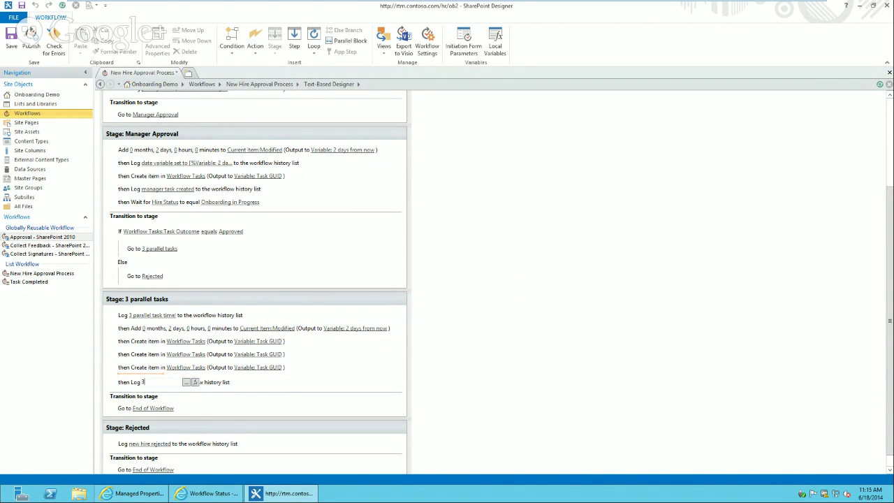
pyautogui.write(' par')
pyautogui.write('allel tasks c')
pyautogui.write('reated')
pyautogui.write('!')
pyautogui.press('Return')
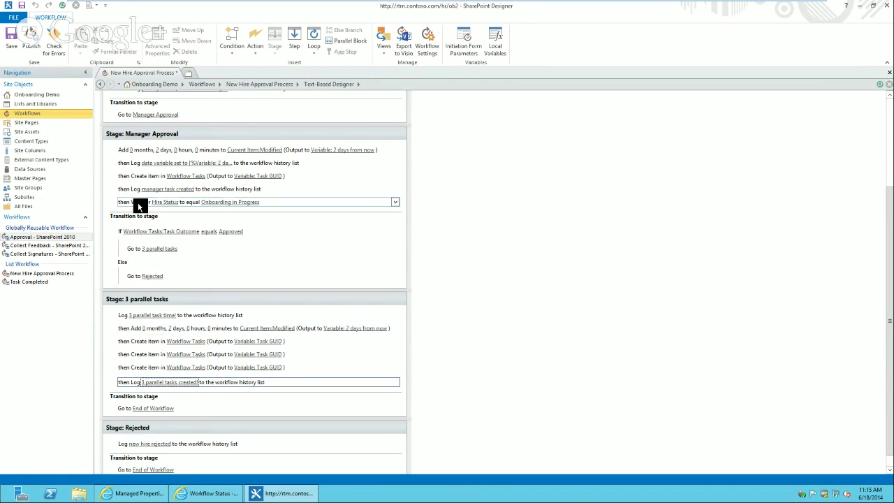
# Search for a wait action to insert below the new log step
pyautogui.click(131, 394)
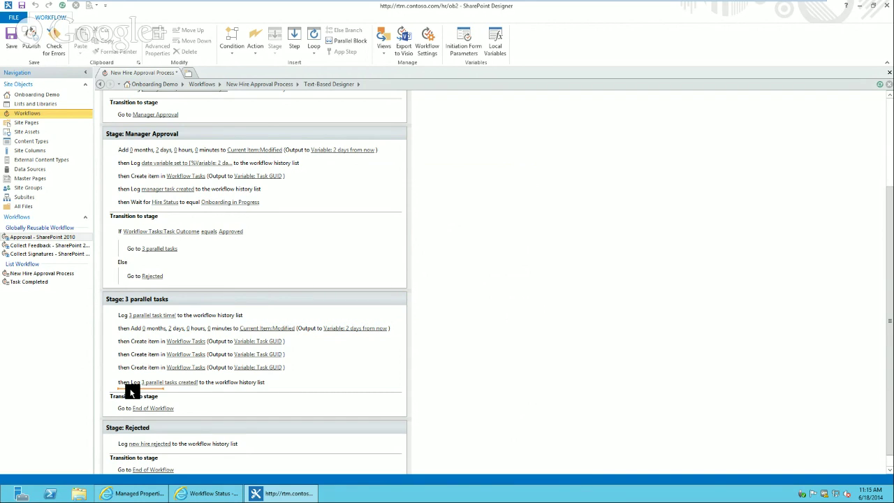
pyautogui.write('wait')
pyautogui.press('Return')
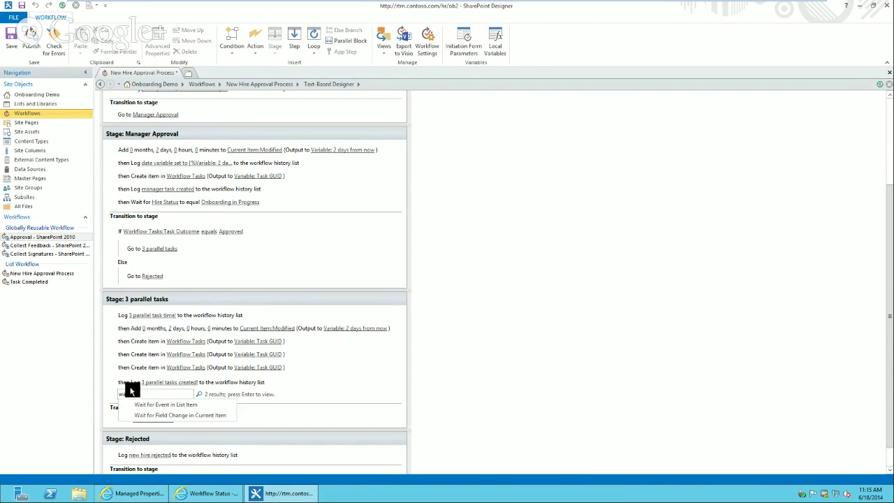
# Add a 'Wait for Parallel Count to equal 3' step after the log action
pyautogui.click(181, 416)
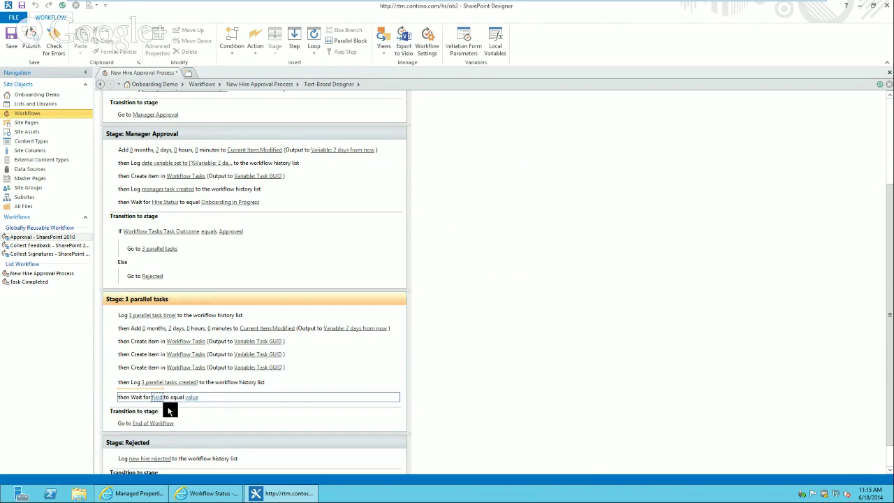
pyautogui.click(160, 396)
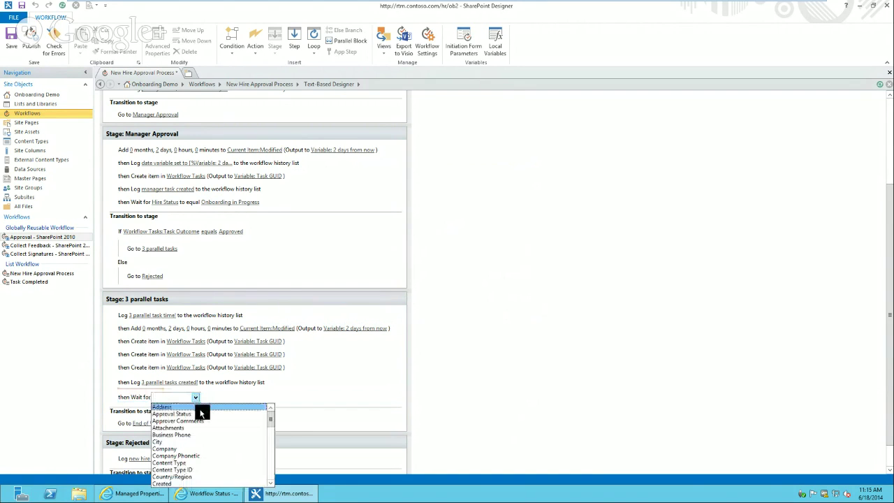
pyautogui.moveTo(270, 418); pyautogui.dragTo(273, 441)
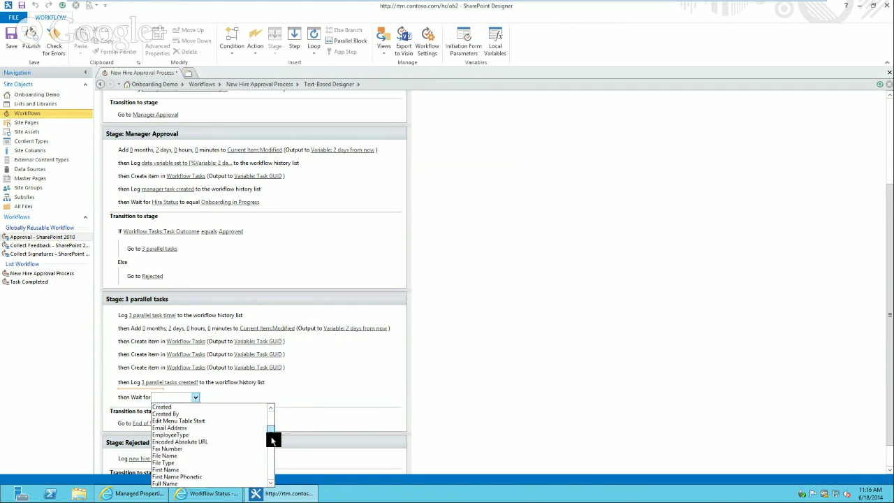
pyautogui.moveTo(271, 439); pyautogui.dragTo(281, 475)
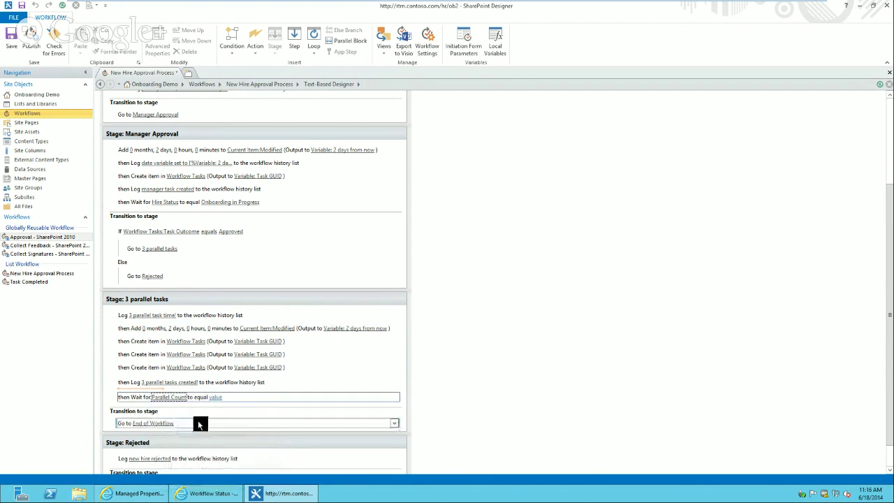
pyautogui.click(217, 396)
pyautogui.write('3')
pyautogui.press('Return')
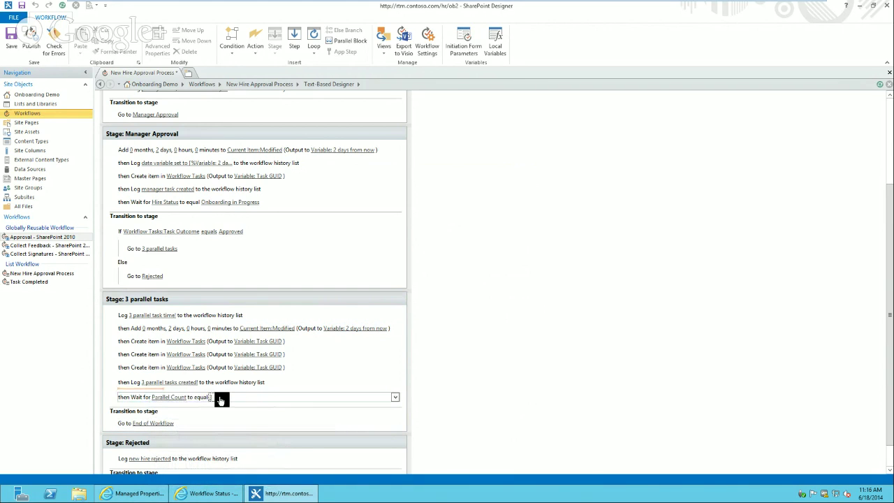
pyautogui.click(219, 399)
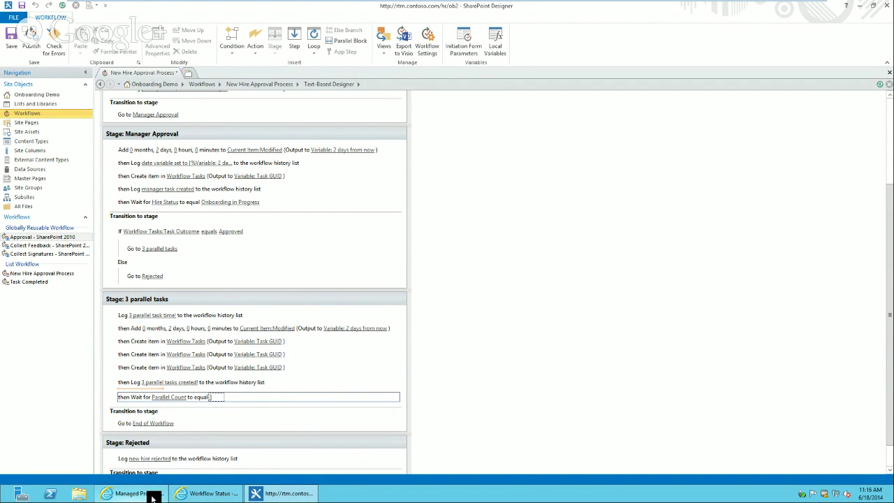
# Open the Task Completed workflow and review its Create New Account and Create New Phone update steps
pyautogui.click(36, 113)
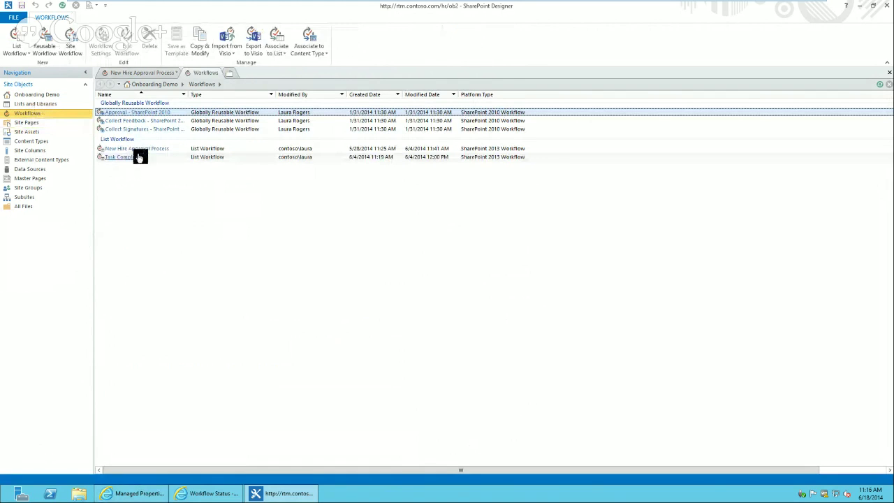
pyautogui.click(122, 156)
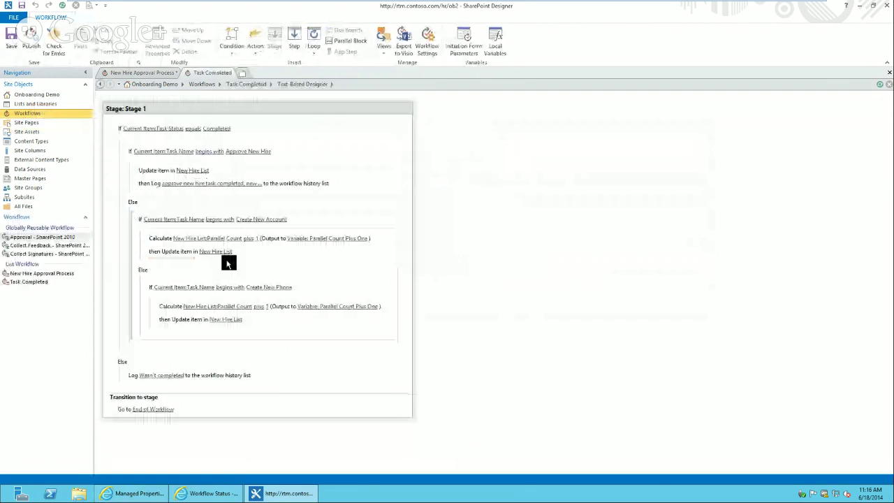
pyautogui.click(133, 232)
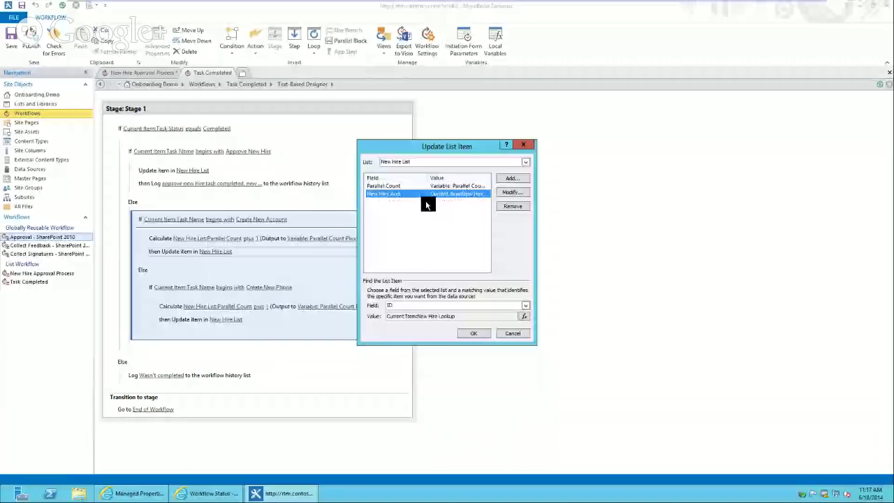
pyautogui.click(516, 333)
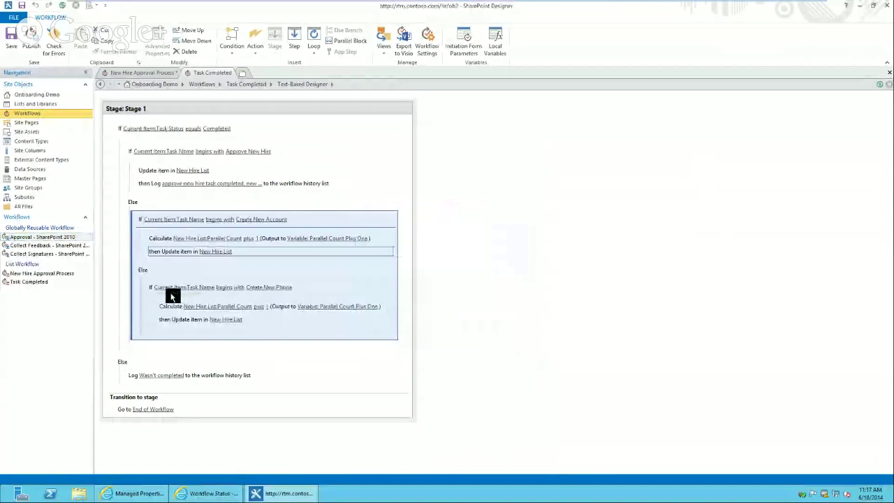
pyautogui.click(308, 287)
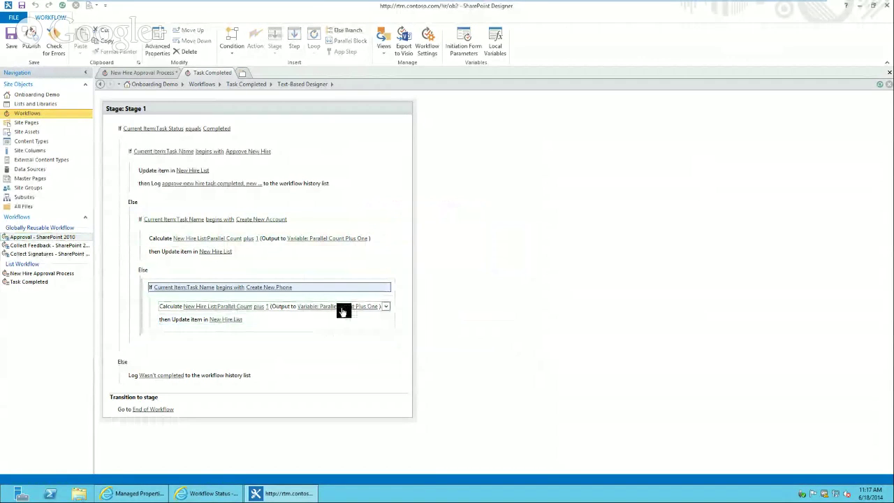
pyautogui.click(225, 323)
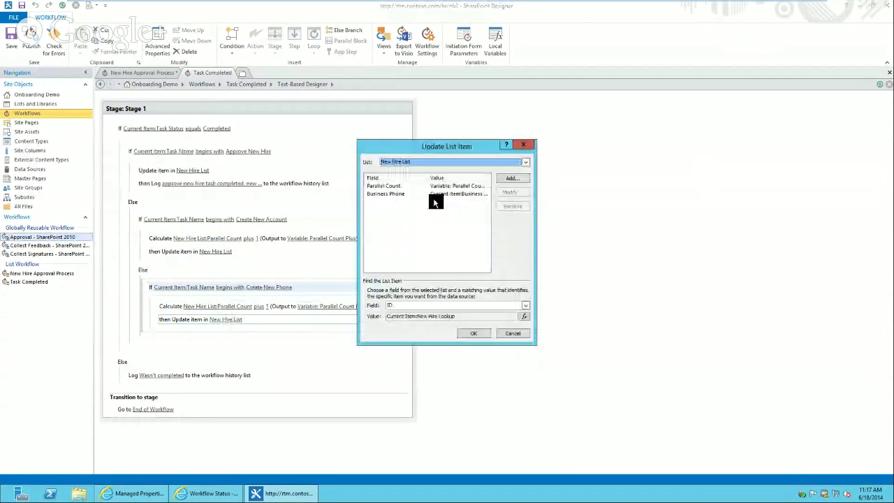
pyautogui.click(515, 333)
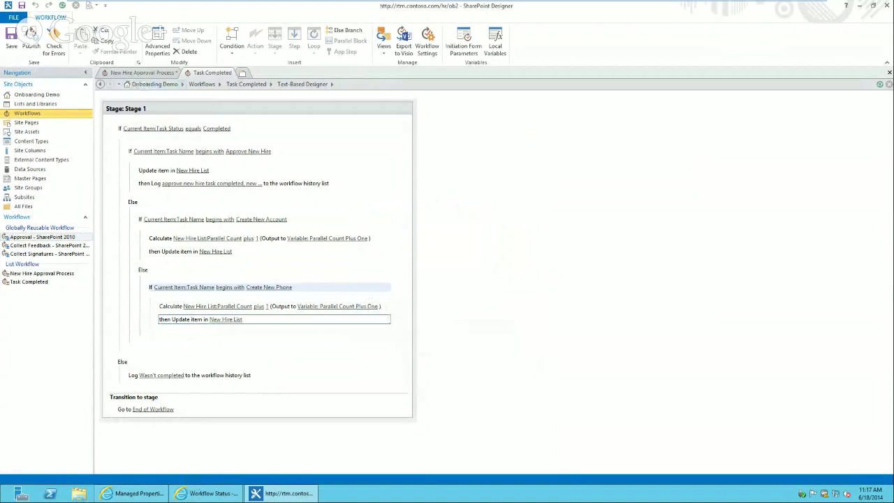
pyautogui.click(143, 72)
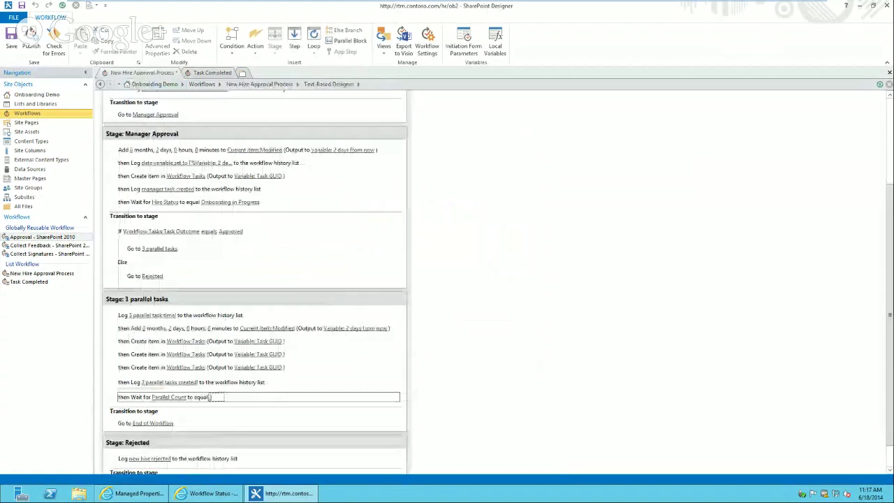
# In Task Completed, select the steps inside the Create New Phone condition and add an Else branch
pyautogui.click(192, 369)
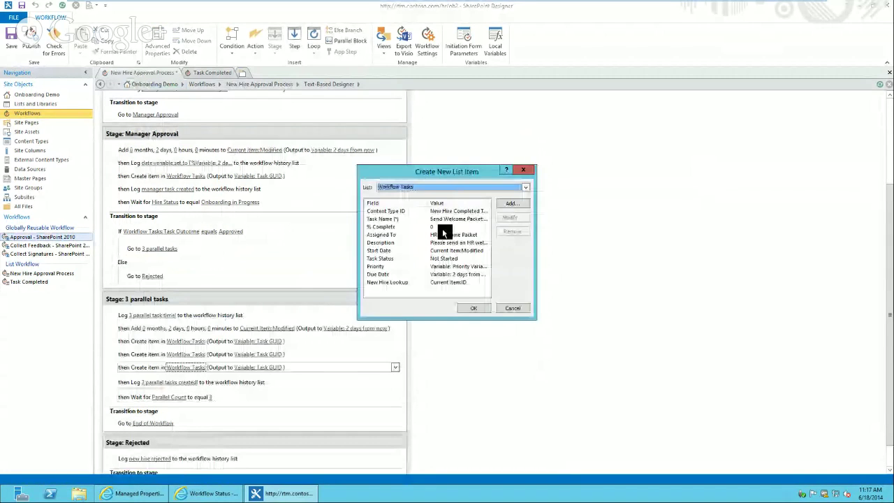
pyautogui.click(511, 307)
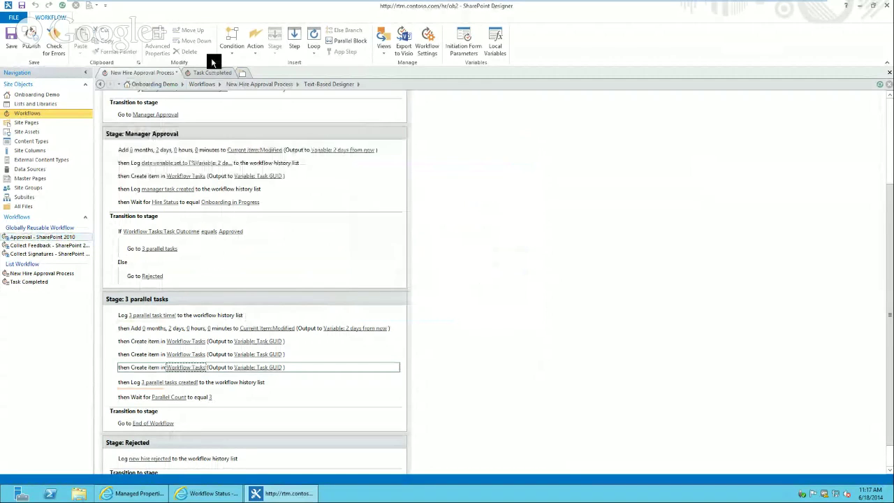
pyautogui.click(209, 72)
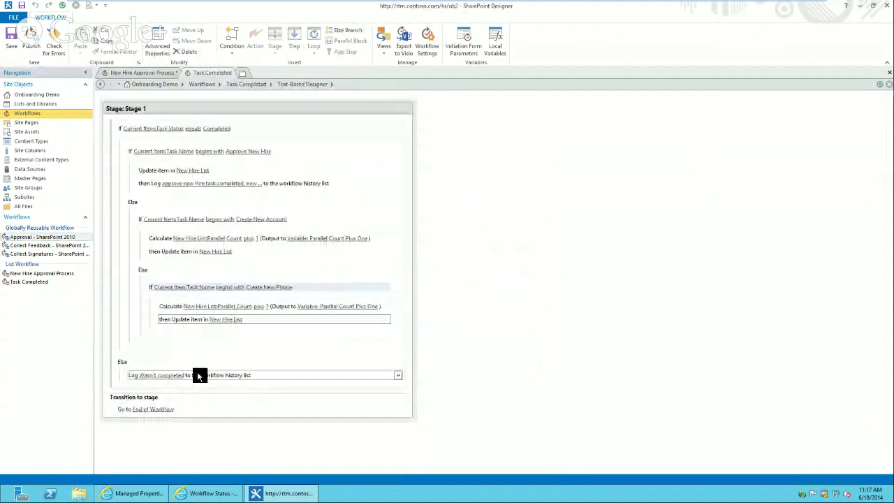
pyautogui.click(142, 291)
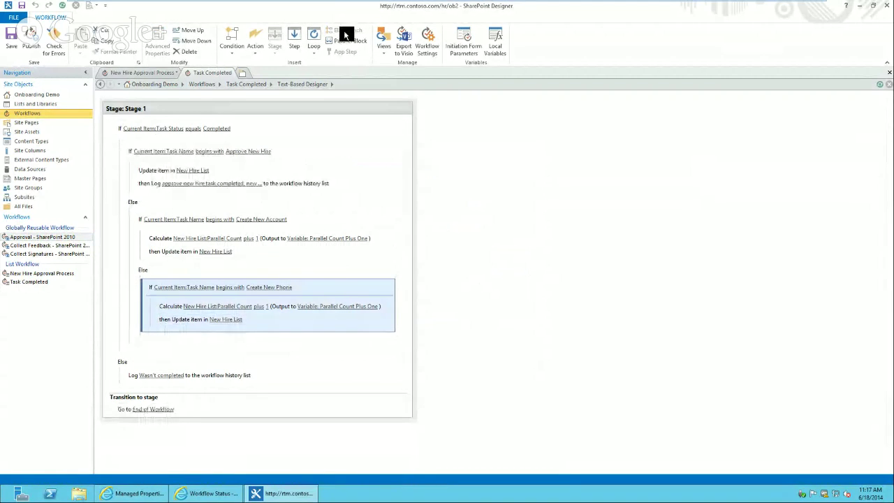
pyautogui.click(132, 260)
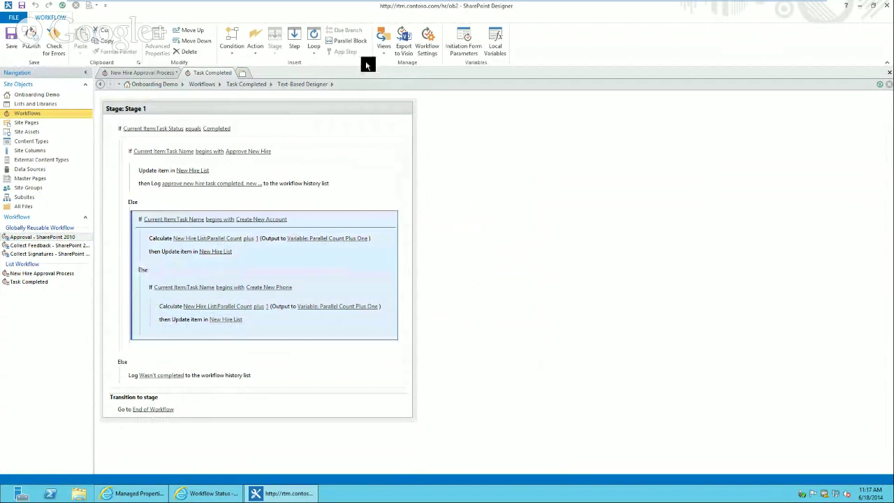
pyautogui.click(128, 223)
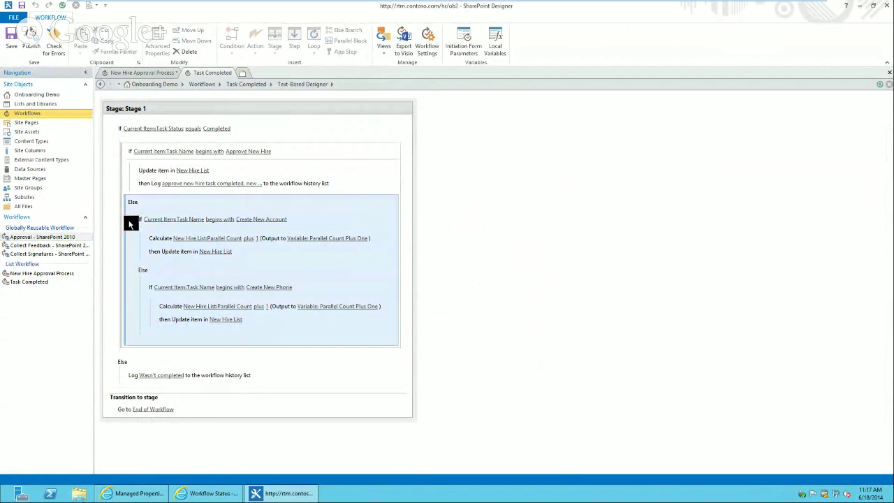
pyautogui.click(143, 319)
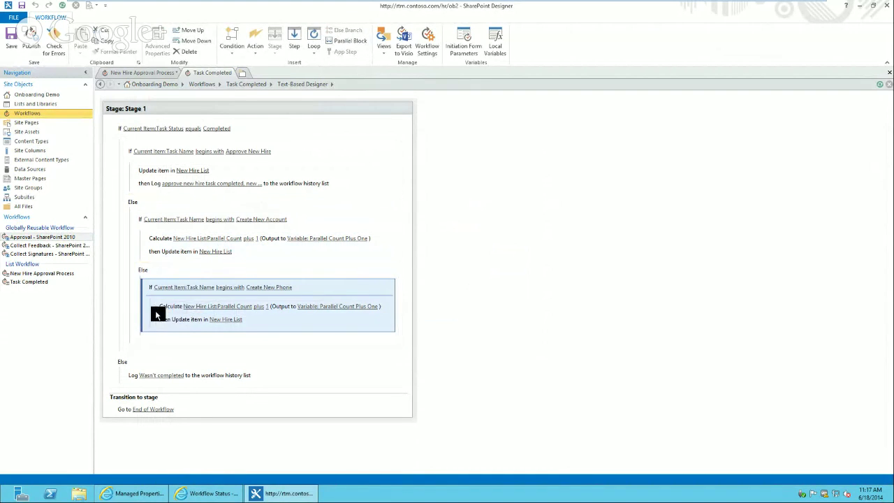
pyautogui.click(149, 313)
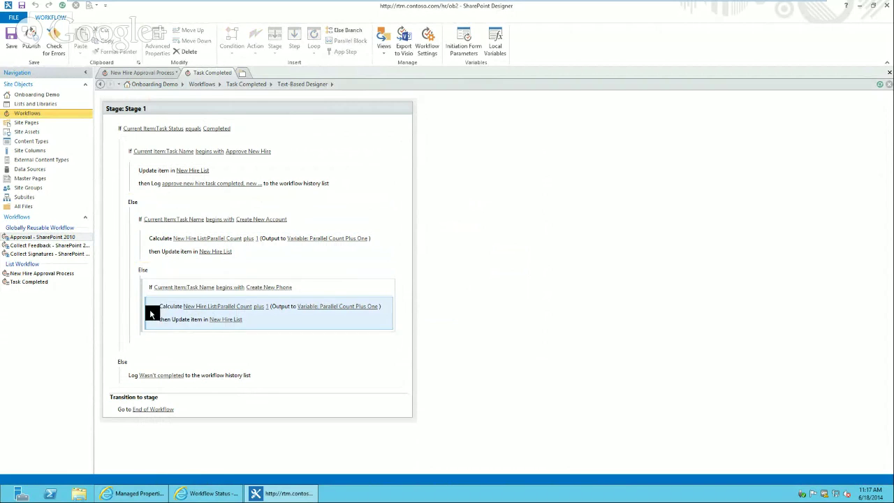
pyautogui.click(354, 30)
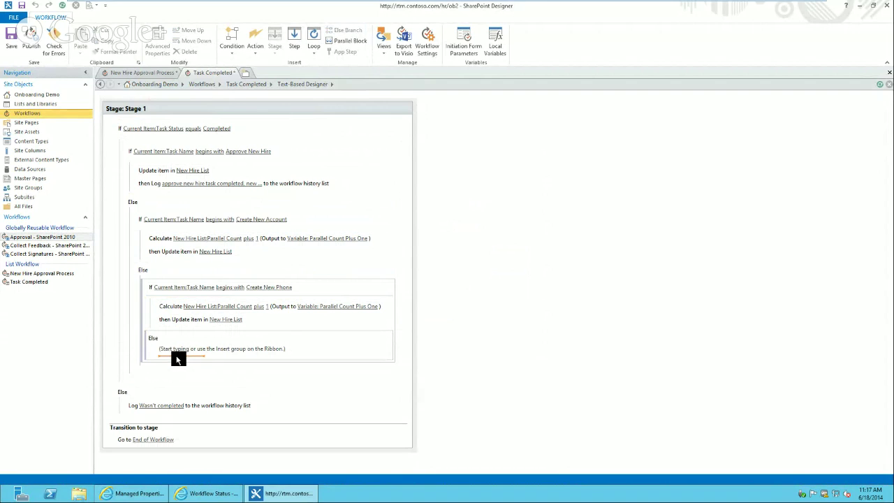
# Insert an 'If any value equals value' condition into the empty Else branch
pyautogui.write('cu')
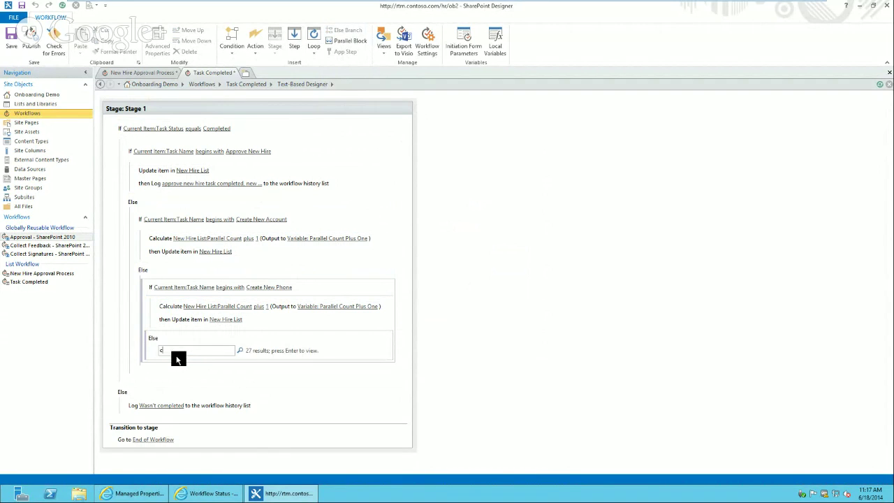
pyautogui.press('BackSpace')
pyautogui.press('BackSpace')
pyautogui.write('if')
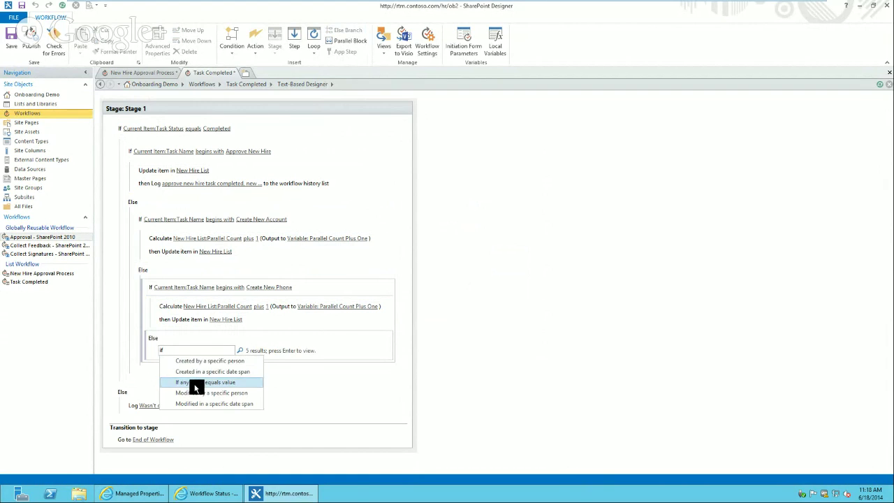
pyautogui.click(194, 381)
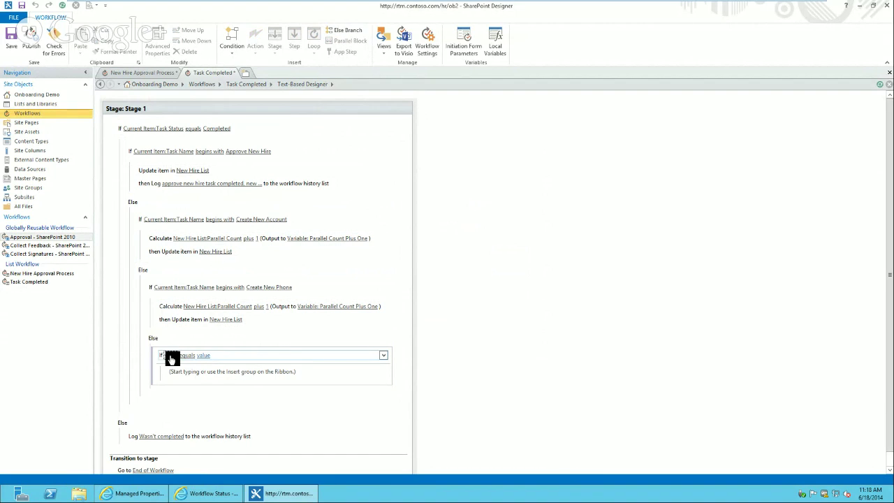
# Set the condition to test whether Current Item:Task Name begins with a value
pyautogui.click(174, 355)
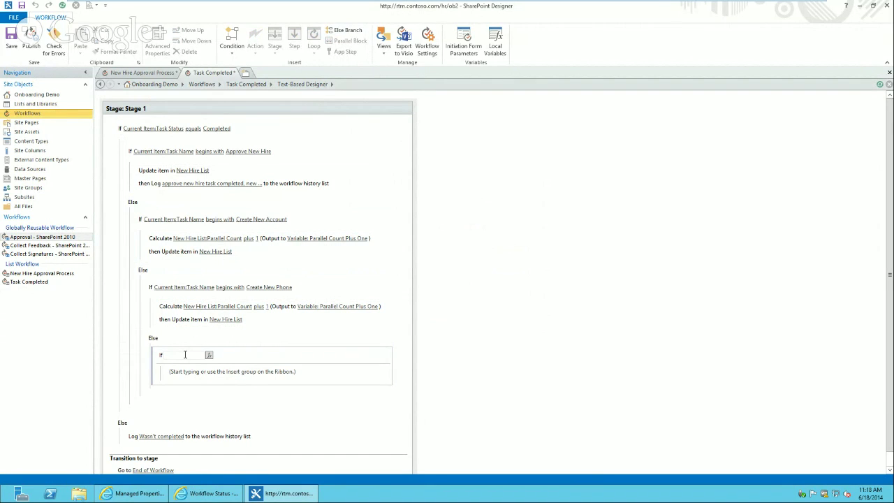
pyautogui.click(209, 355)
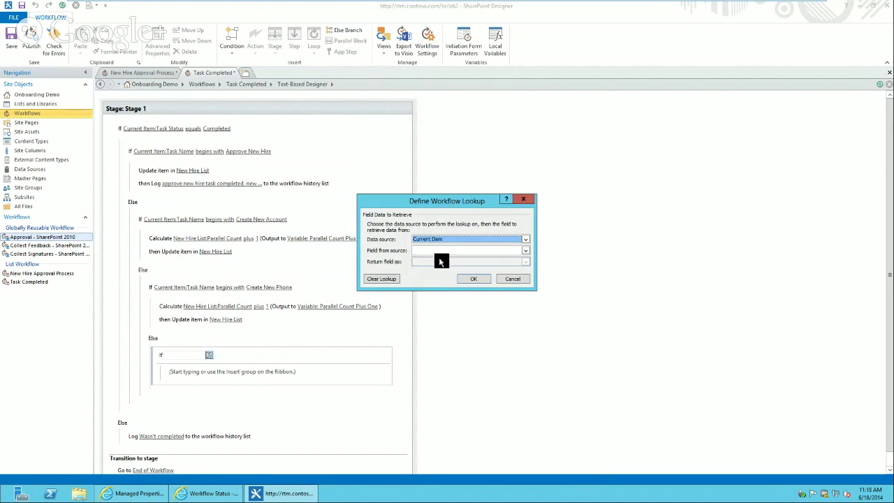
pyautogui.click(449, 251)
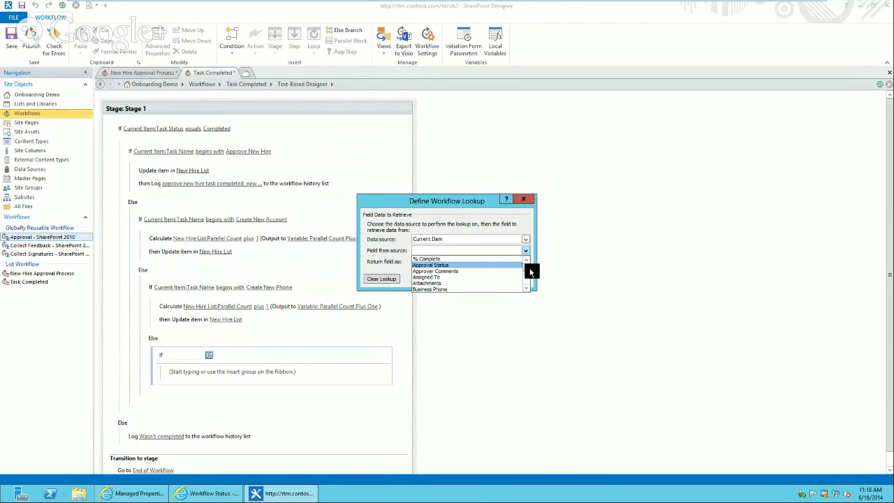
pyautogui.click(529, 274)
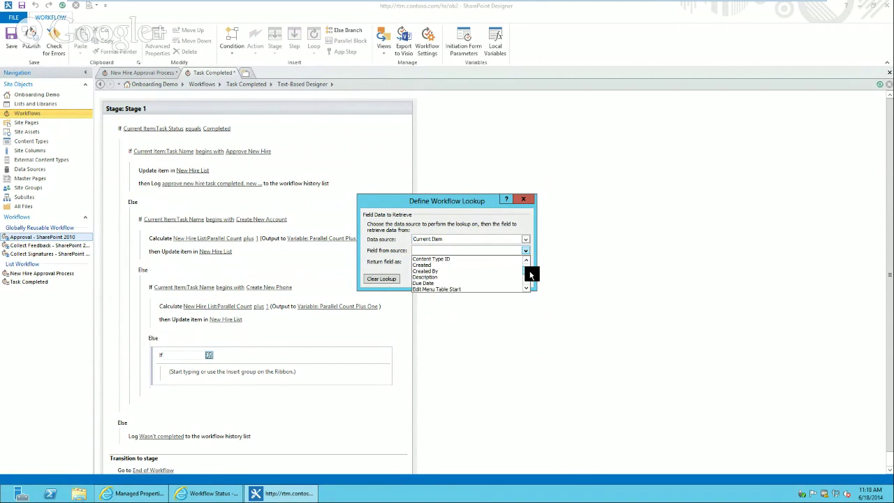
pyautogui.press('t')
pyautogui.click(526, 286)
pyautogui.click(526, 287)
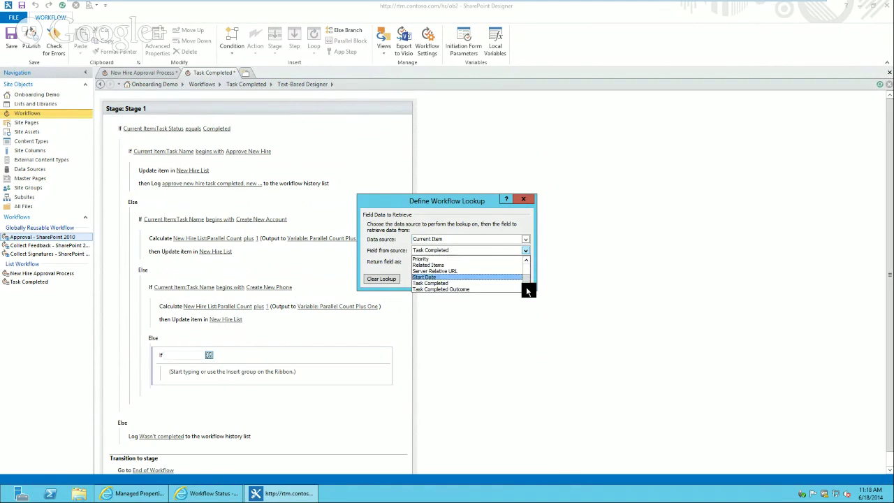
pyautogui.click(527, 286)
pyautogui.click(501, 282)
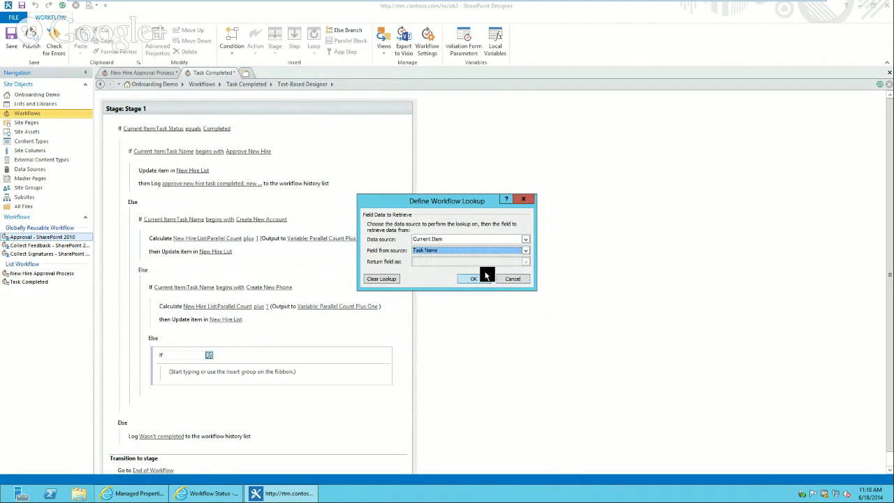
pyautogui.click(473, 280)
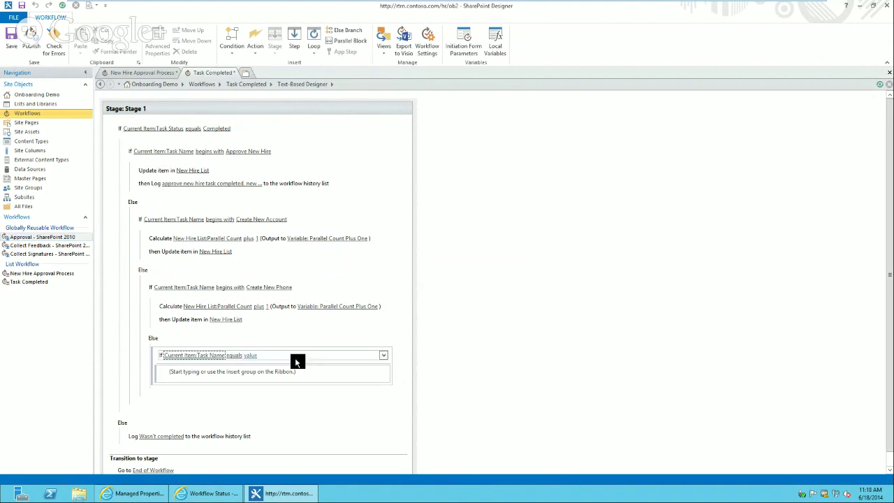
pyautogui.click(234, 356)
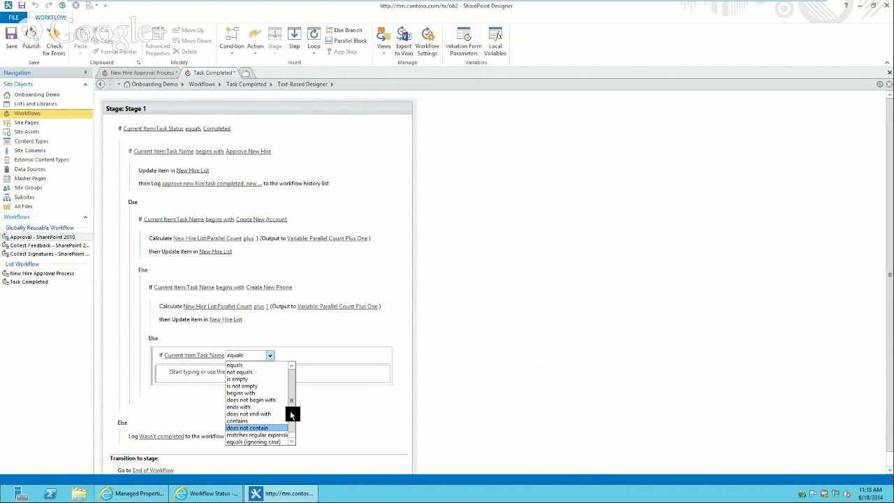
pyautogui.click(271, 393)
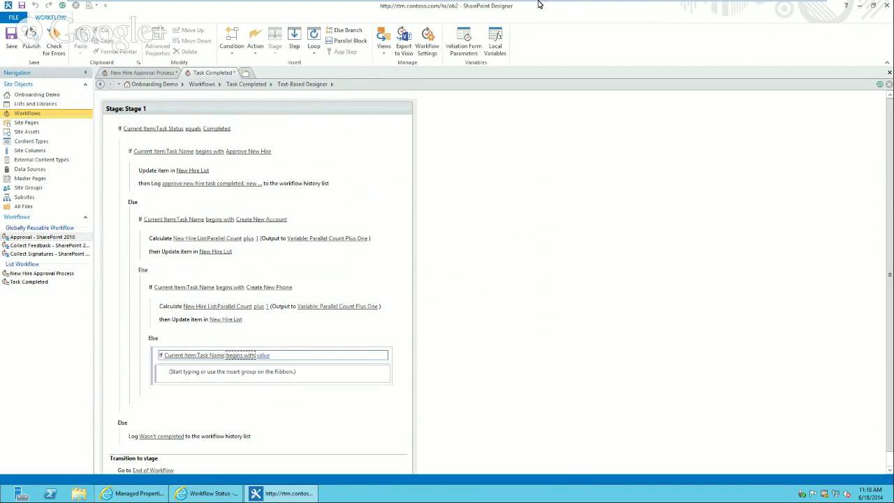
# Use 'Send Welcome Packet' as the condition value, then insert and delete a Calculate action under it
pyautogui.moveTo(763, 8)
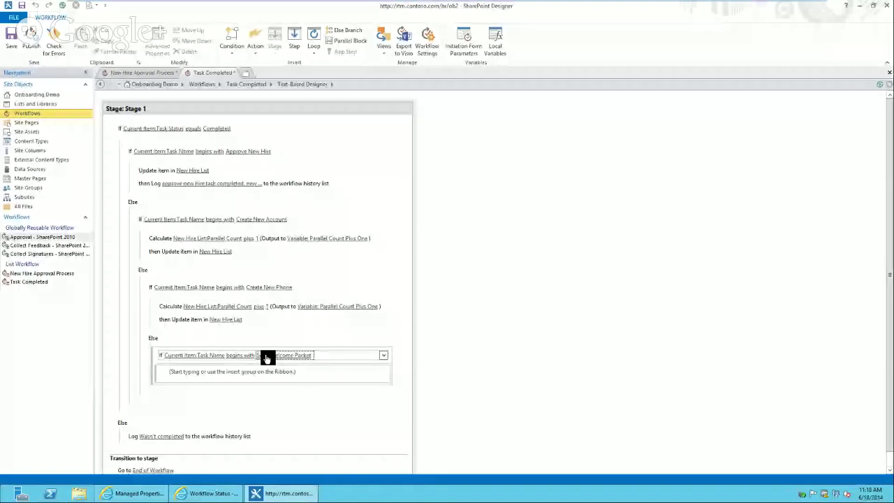
pyautogui.click(265, 371)
pyautogui.write('calc')
pyautogui.press('Return')
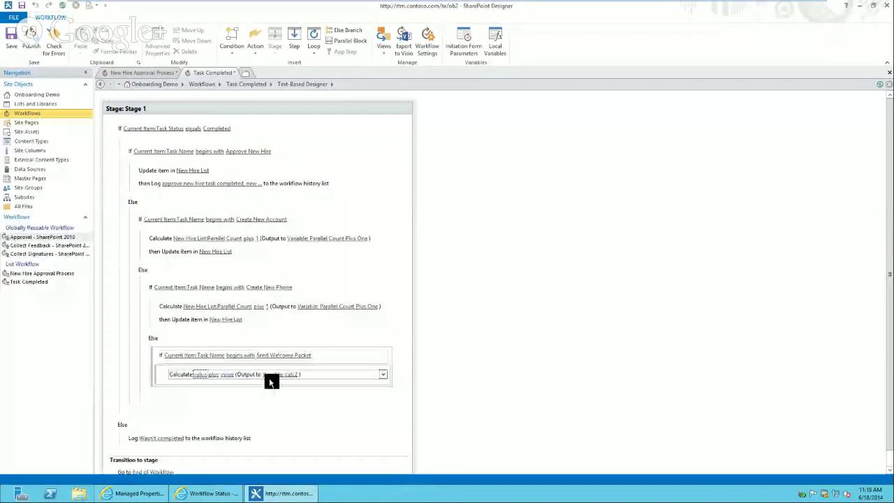
pyautogui.click(382, 375)
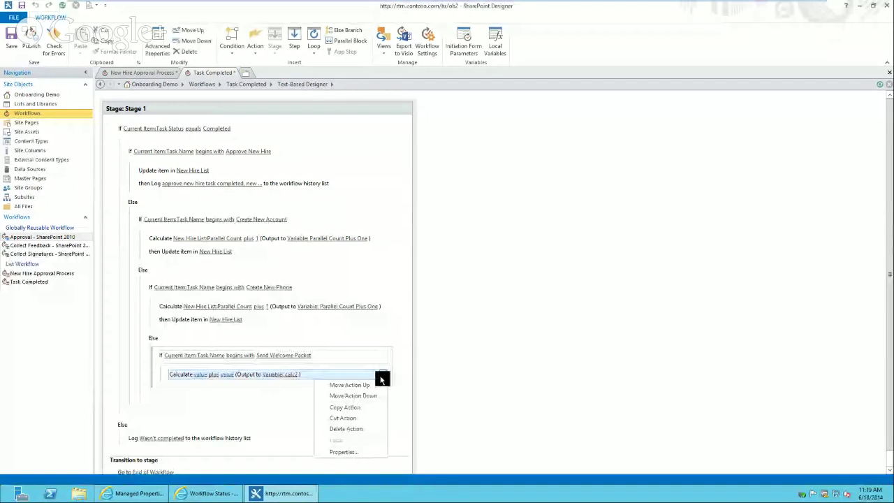
pyautogui.click(346, 428)
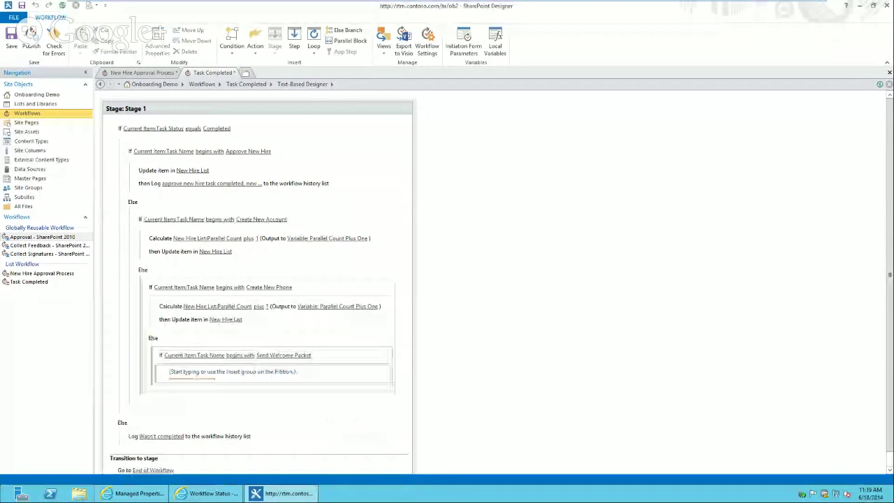
# Paste a copy of the phone branch's Calculate Parallel Count plus 1 action under Send Welcome Packet
pyautogui.click(175, 313)
pyautogui.click(187, 377)
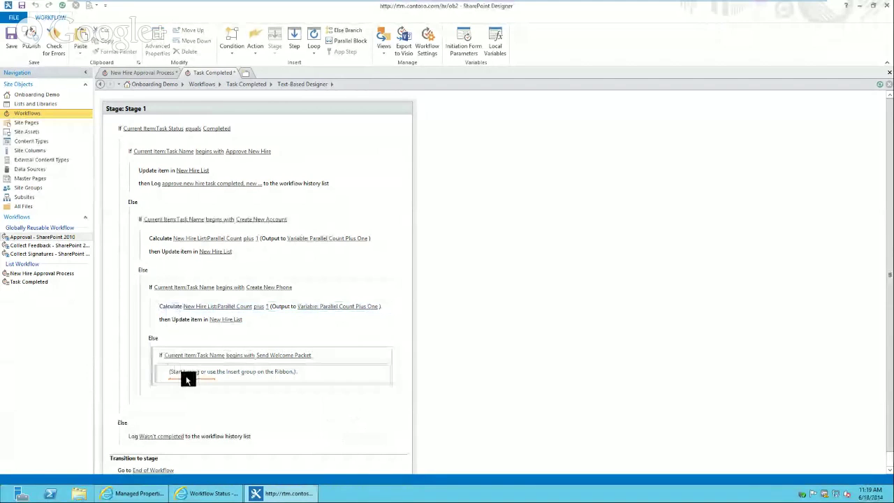
pyautogui.hotkey('ctrl', 'v')
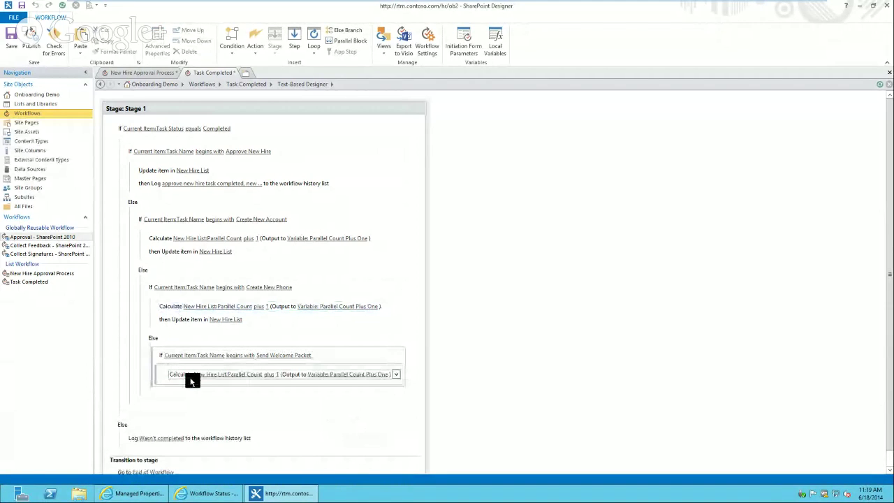
pyautogui.click(232, 375)
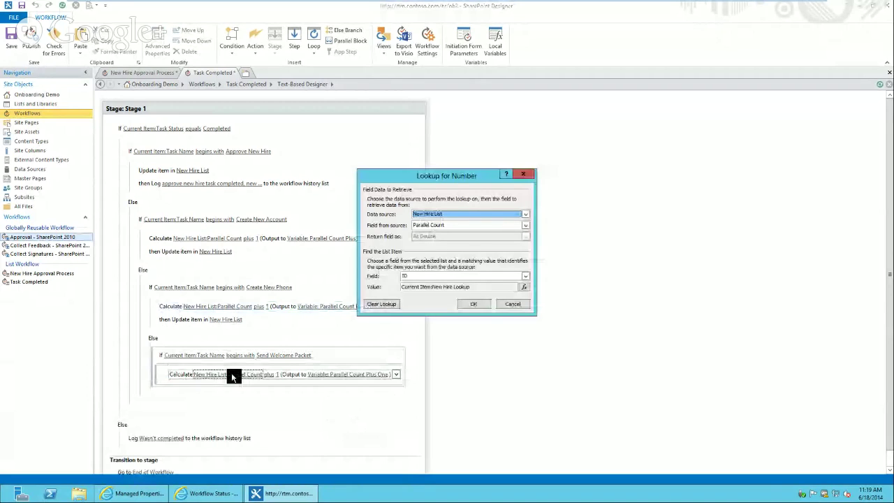
pyautogui.click(515, 306)
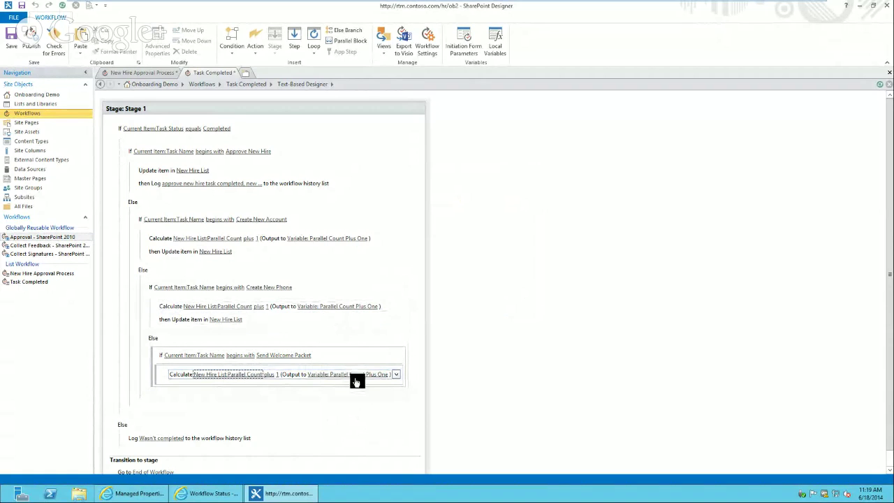
# Select the phone branch's Update item action and set the insertion point below the pasted Calculate
pyautogui.click(179, 379)
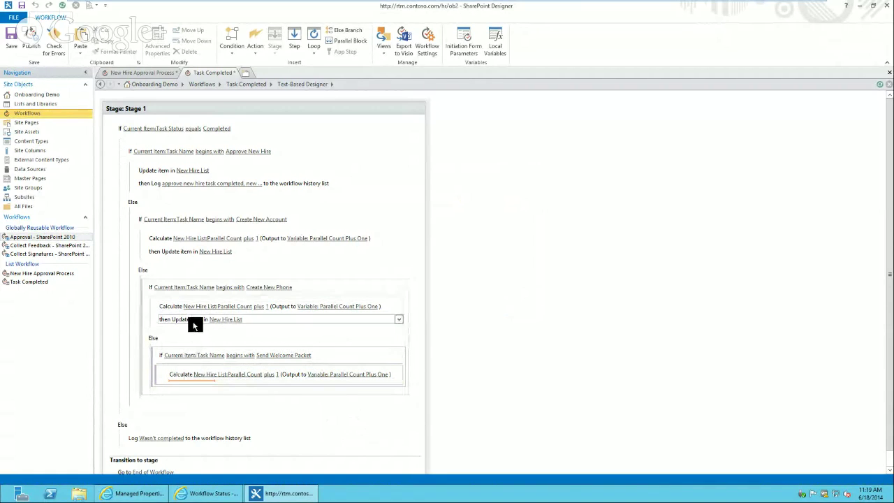
pyautogui.click(195, 324)
pyautogui.click(185, 380)
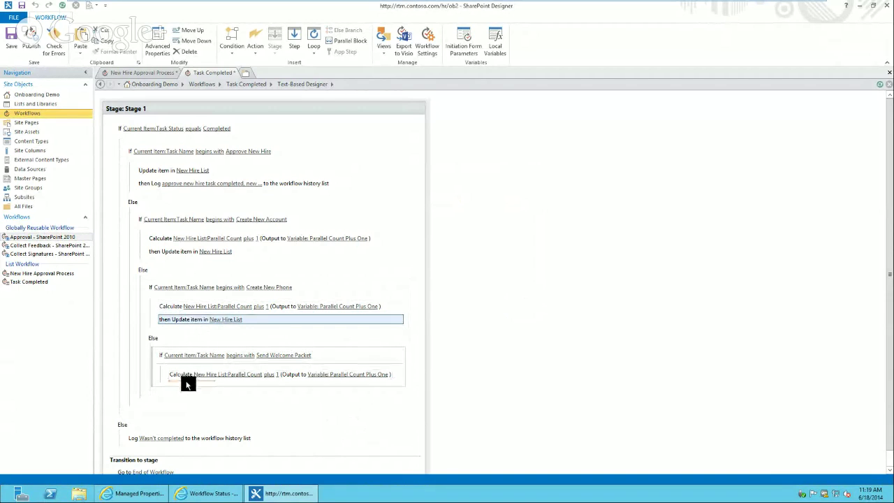
# Paste the Update item action into Send Welcome Packet, removing Business Phone so only Parallel Count updates
pyautogui.write('then Update item in New Hire List')
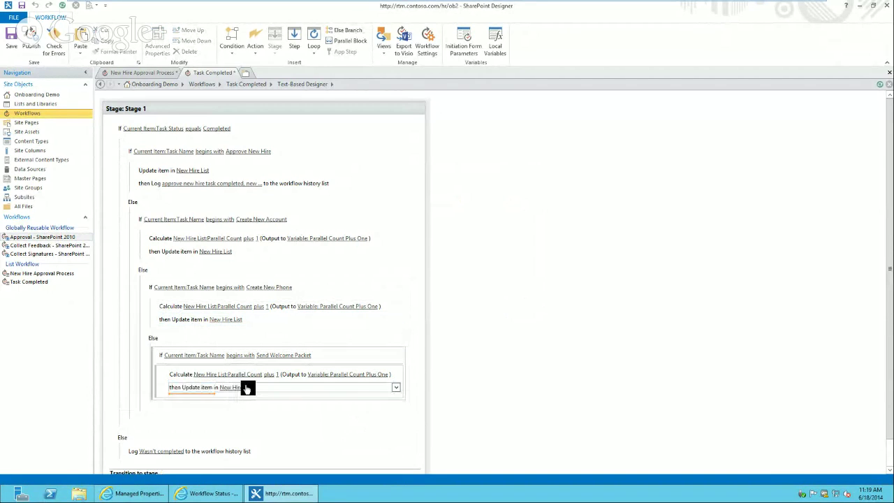
pyautogui.click(241, 388)
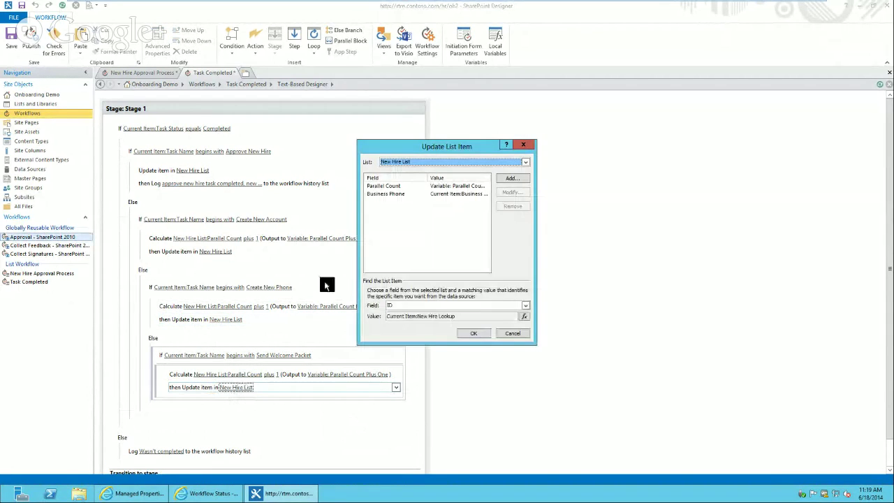
pyautogui.click(433, 187)
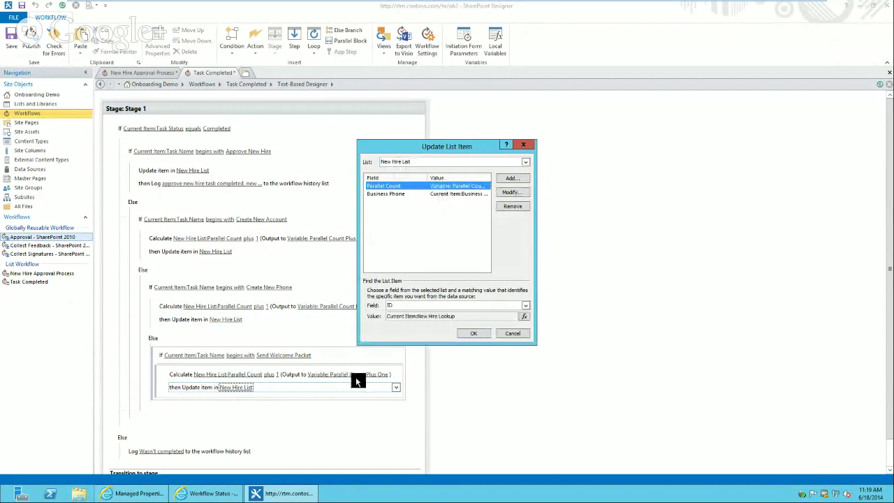
pyautogui.click(412, 194)
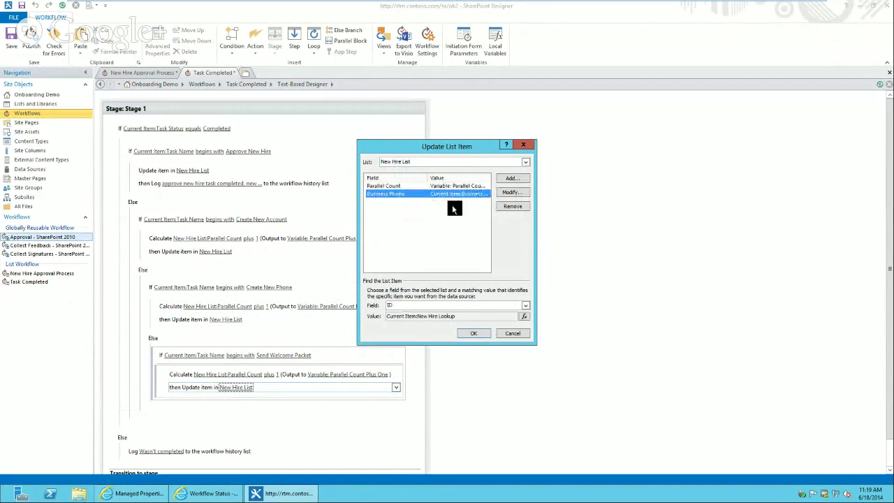
pyautogui.click(509, 207)
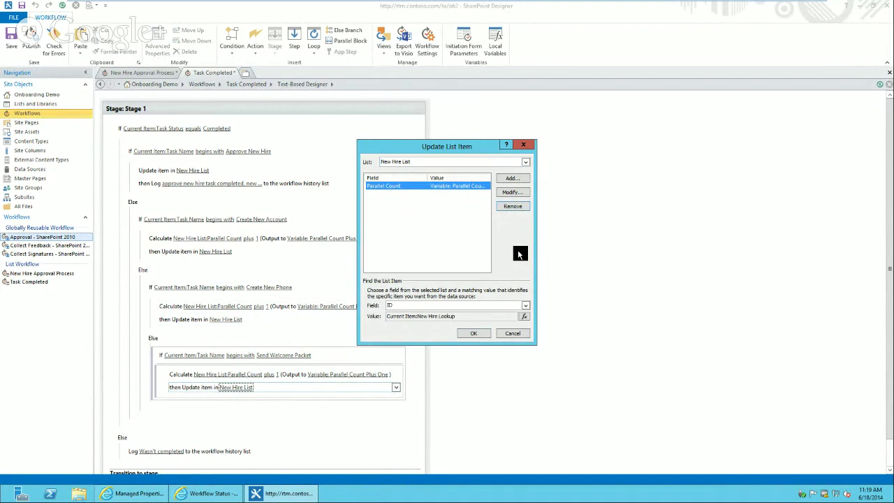
pyautogui.click(476, 332)
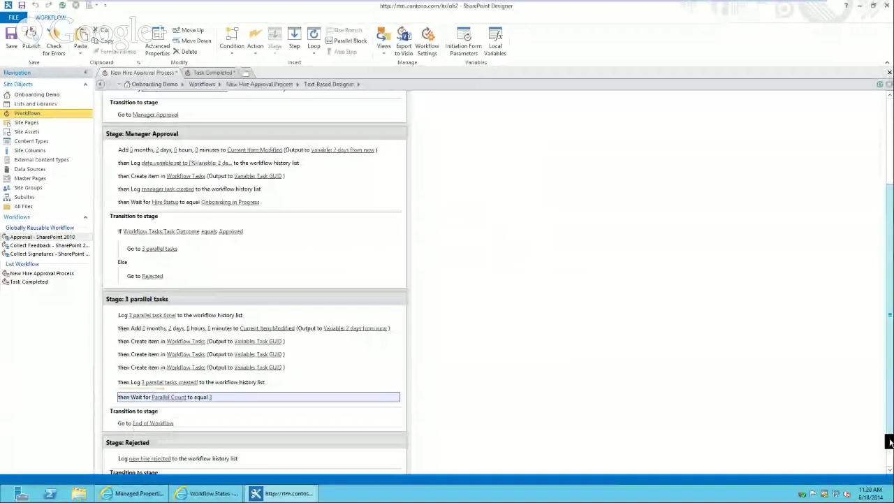
# Insert a new stage after 3 parallel tasks and name it Security Approval
pyautogui.scroll(-1, 890, 442)
pyautogui.click(145, 395)
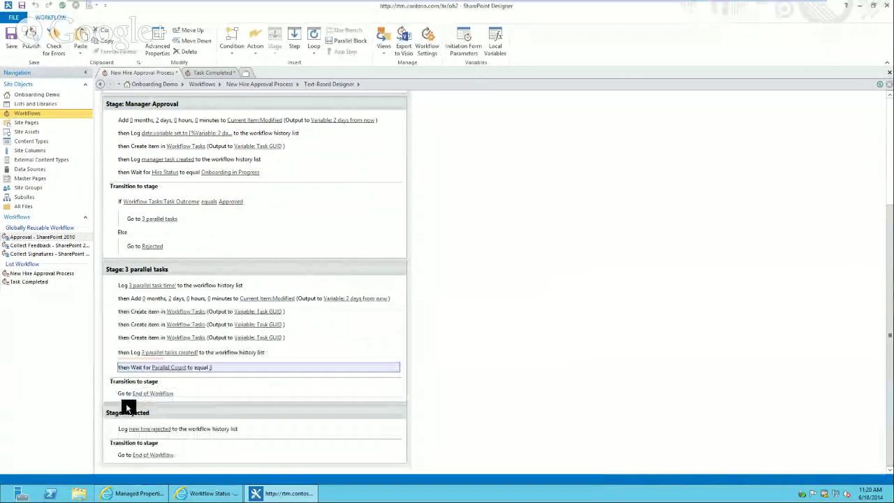
pyautogui.click(128, 405)
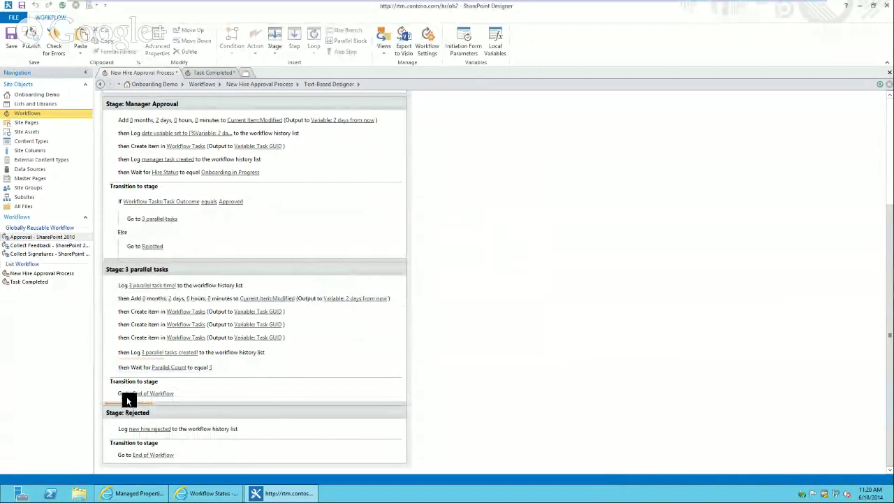
pyautogui.click(275, 40)
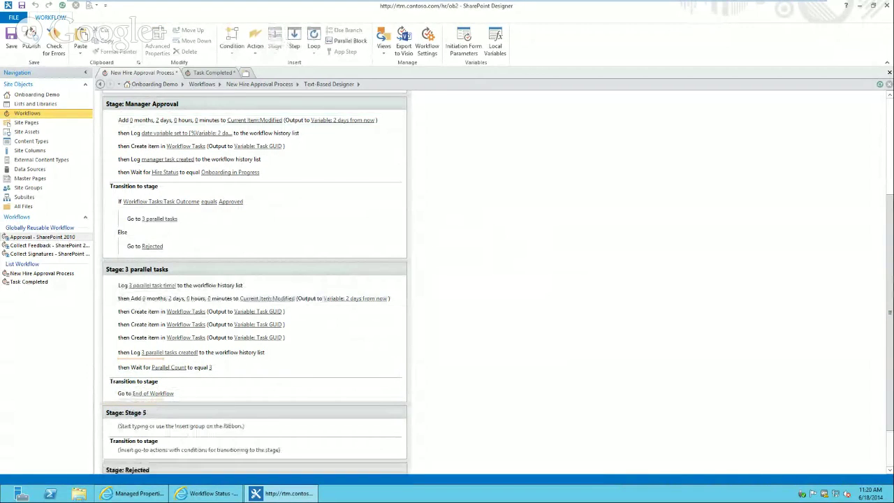
pyautogui.scroll(-2, 889, 439)
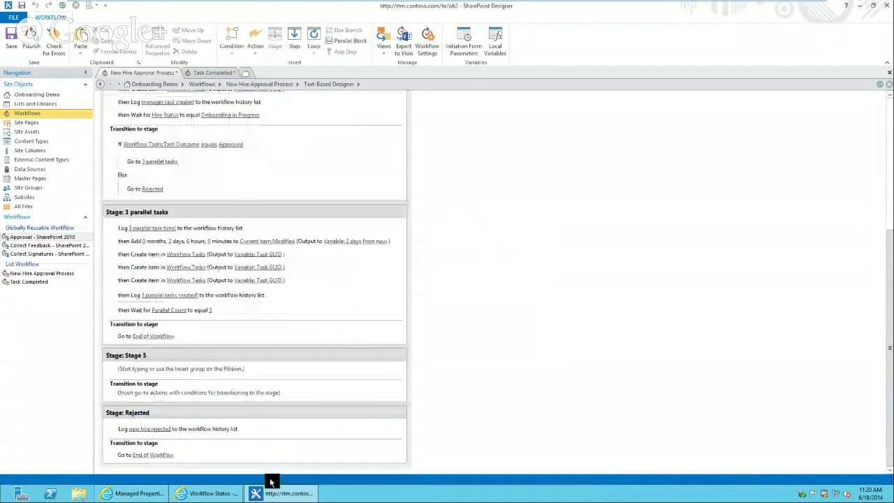
pyautogui.click(144, 336)
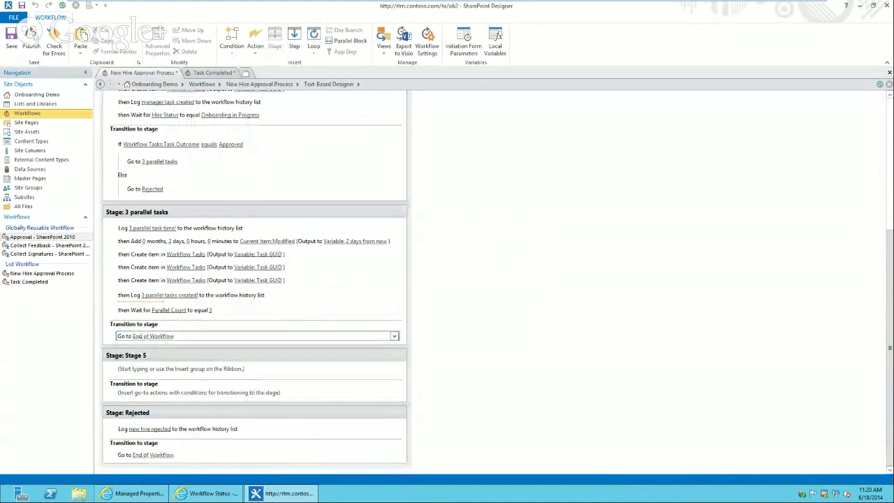
pyautogui.click(140, 355)
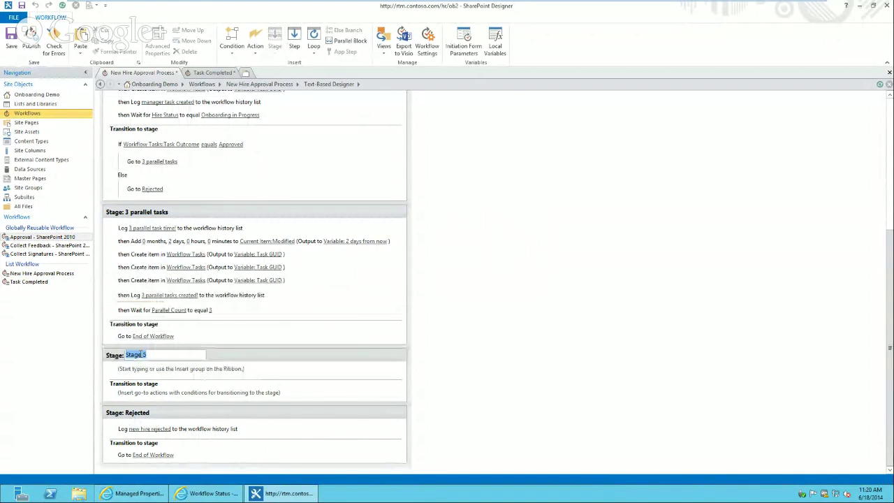
pyautogui.write('Security Approval')
pyautogui.press('Return')
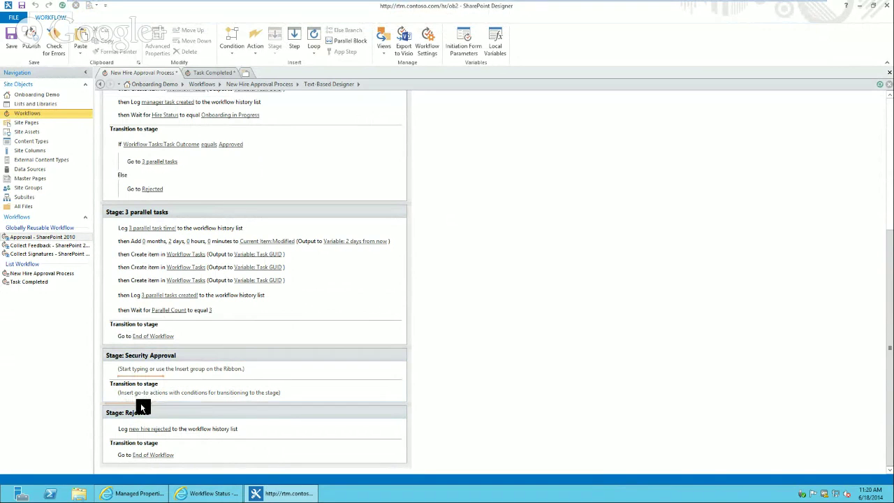
# Insert another stage after Security Approval and name it HR Approval
pyautogui.click(140, 403)
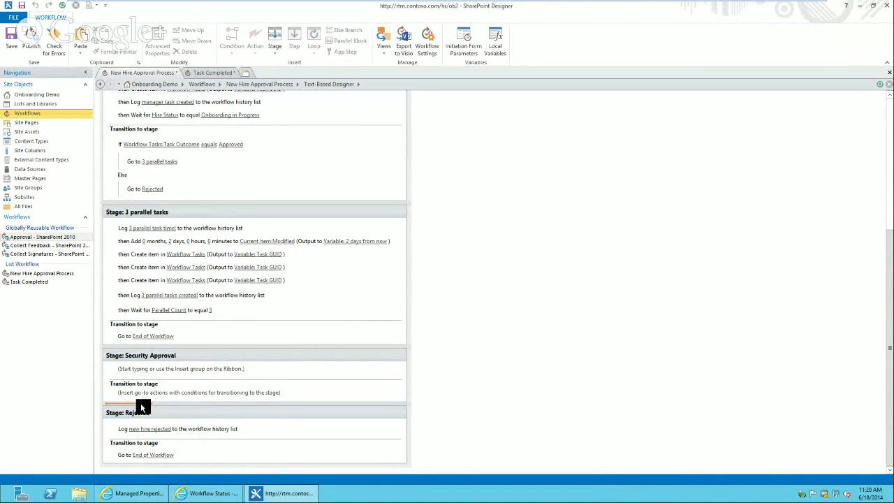
pyautogui.click(276, 36)
pyautogui.write('HR')
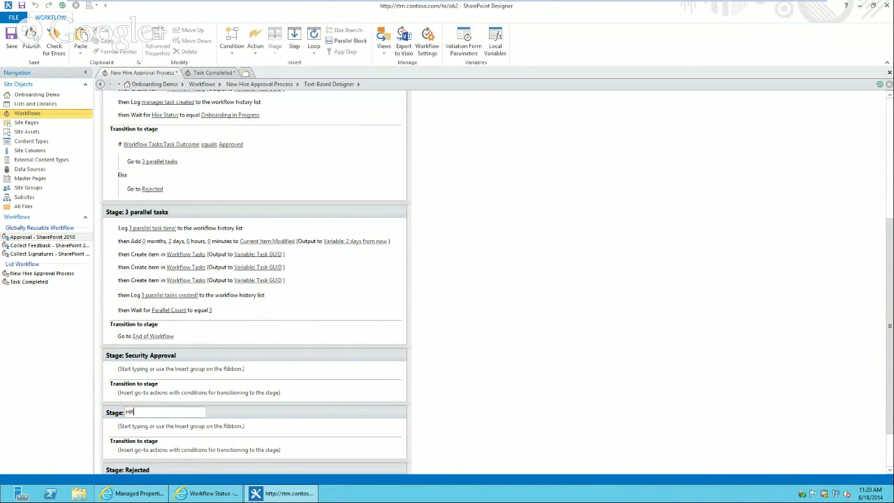
pyautogui.write(' Approval')
pyautogui.press('Return')
pyautogui.click(129, 334)
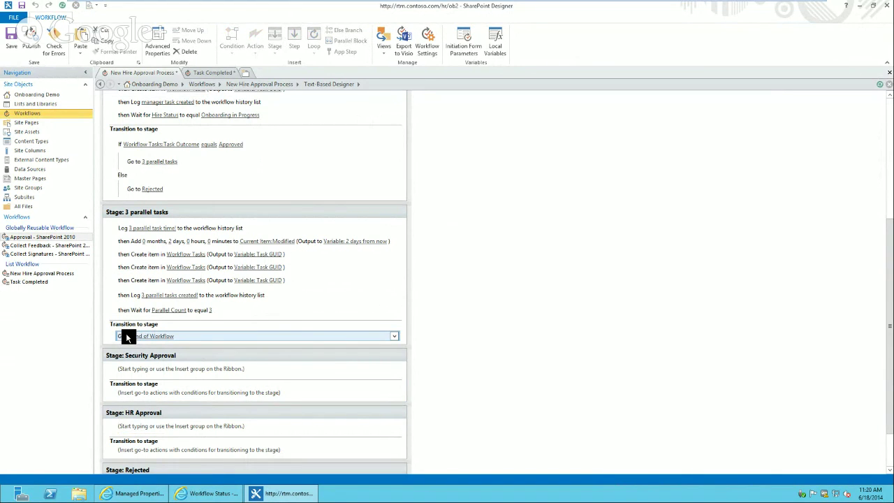
pyautogui.press('Delete')
pyautogui.write('if')
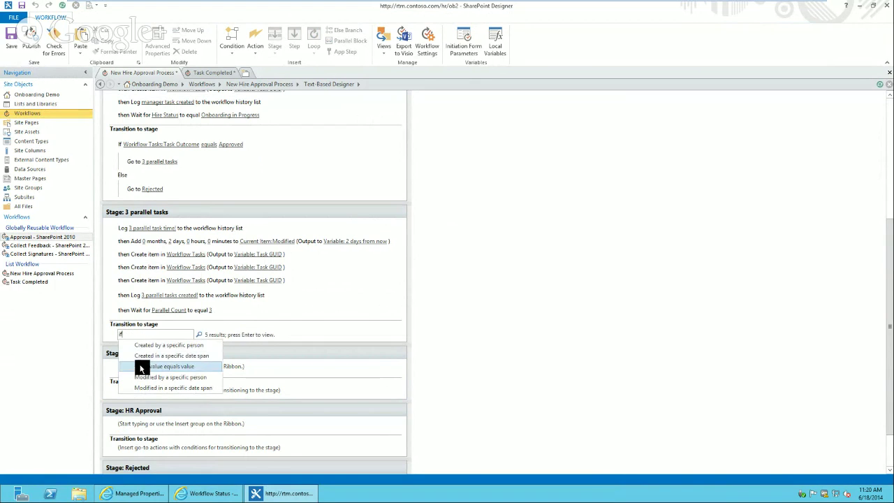
pyautogui.click(140, 368)
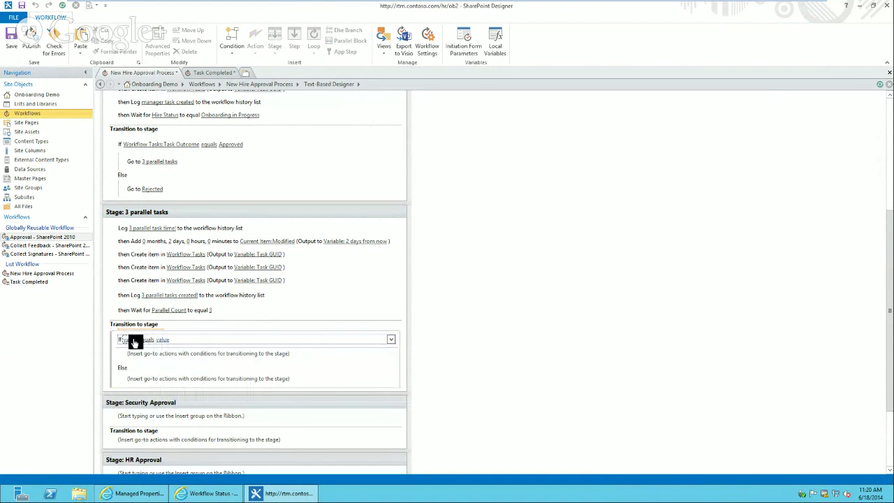
pyautogui.click(135, 341)
pyautogui.click(168, 339)
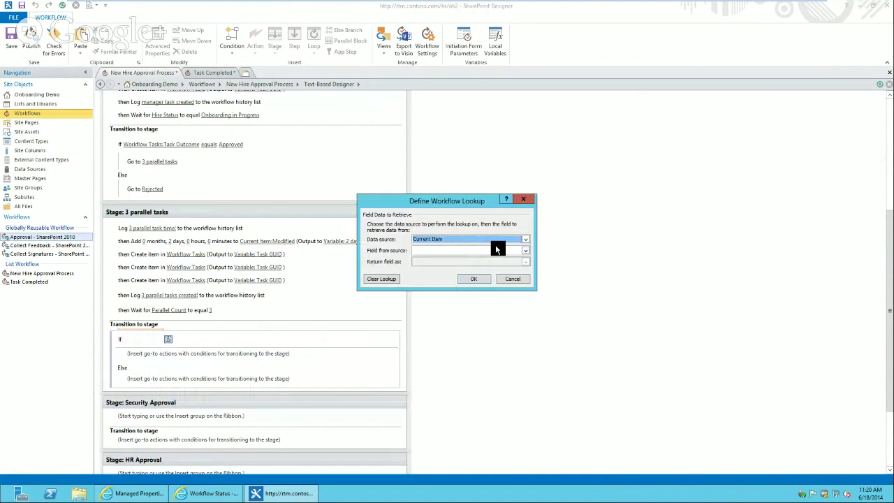
pyautogui.click(498, 239)
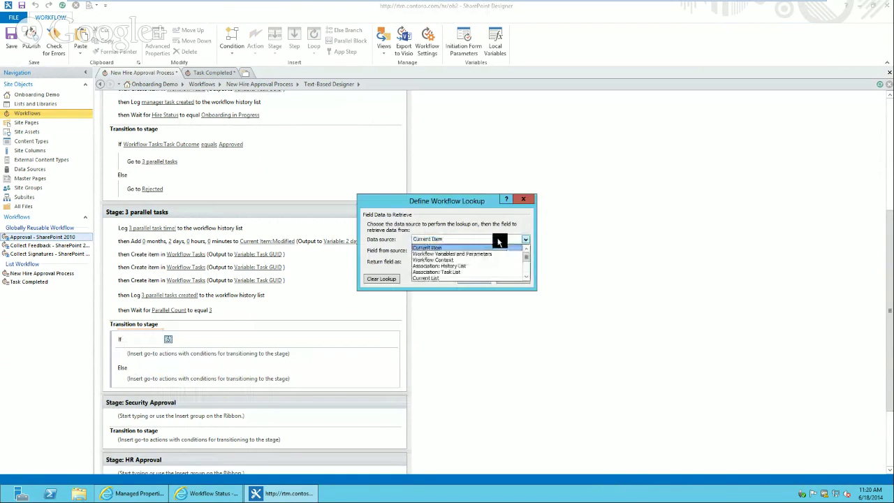
pyautogui.click(498, 248)
pyautogui.click(492, 251)
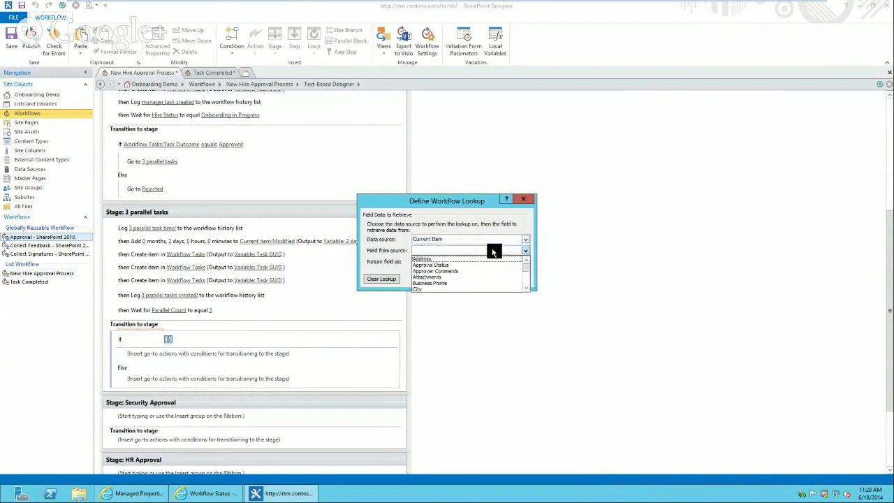
pyautogui.click(528, 278)
pyautogui.click(529, 280)
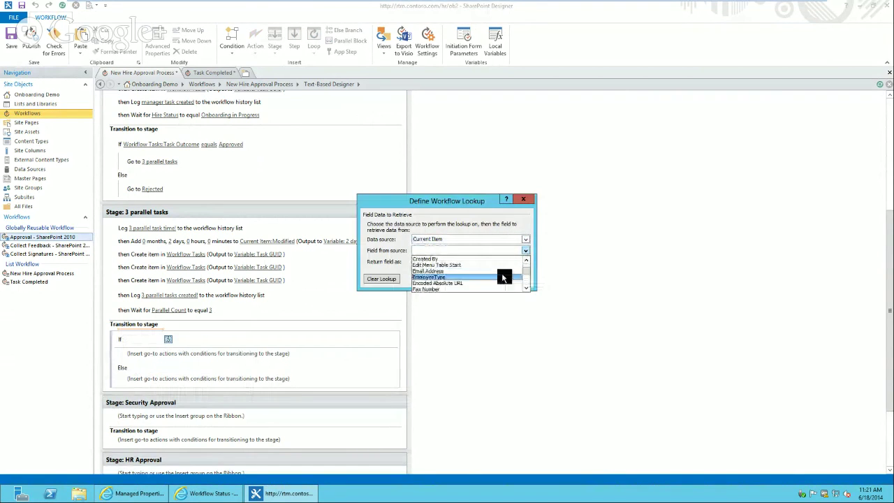
pyautogui.click(529, 282)
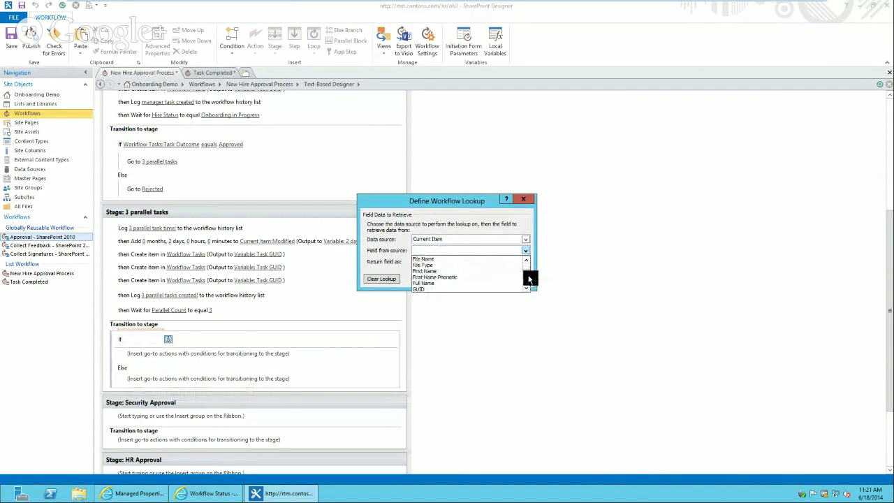
pyautogui.click(529, 282)
pyautogui.click(529, 282)
pyautogui.click(529, 281)
pyautogui.click(529, 282)
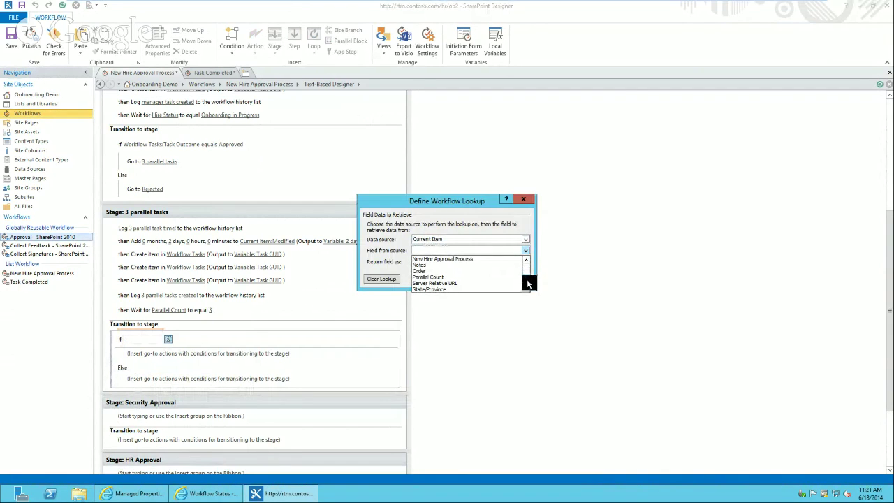
pyautogui.click(529, 283)
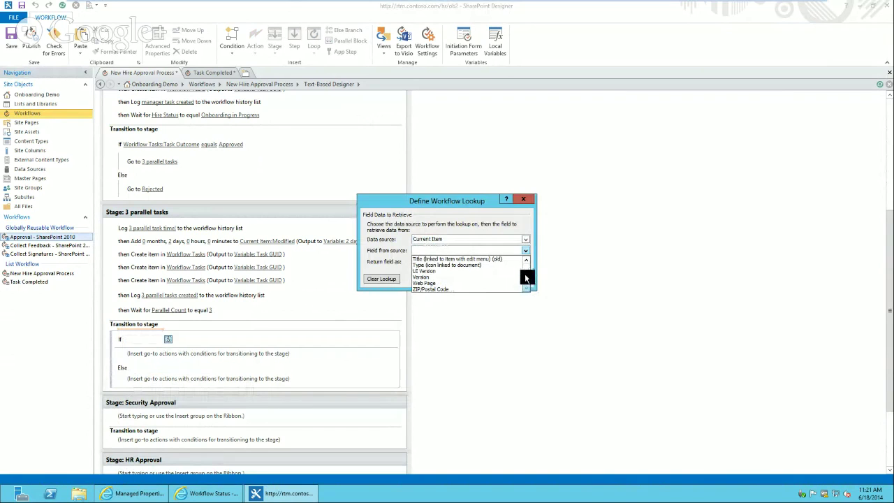
pyautogui.moveTo(527, 279)
pyautogui.mouseDown()
pyautogui.moveTo(529, 266)
pyautogui.moveTo(528, 288)
pyautogui.mouseUp()
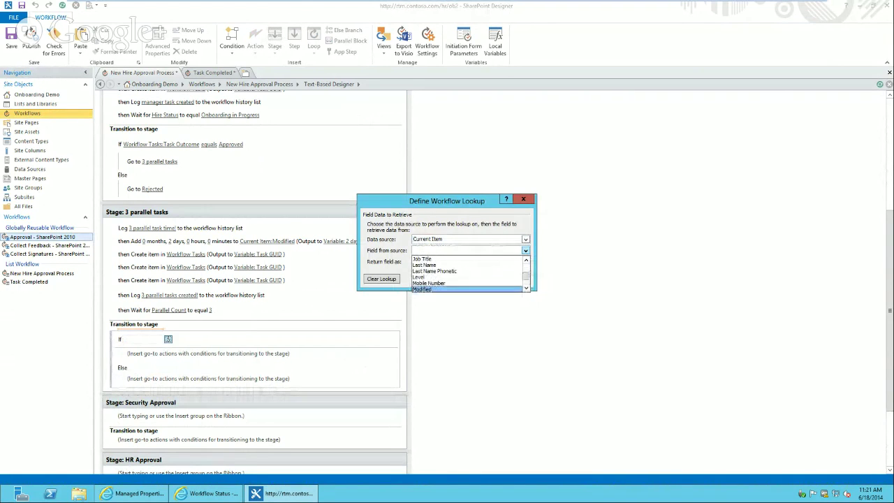
pyautogui.click(154, 494)
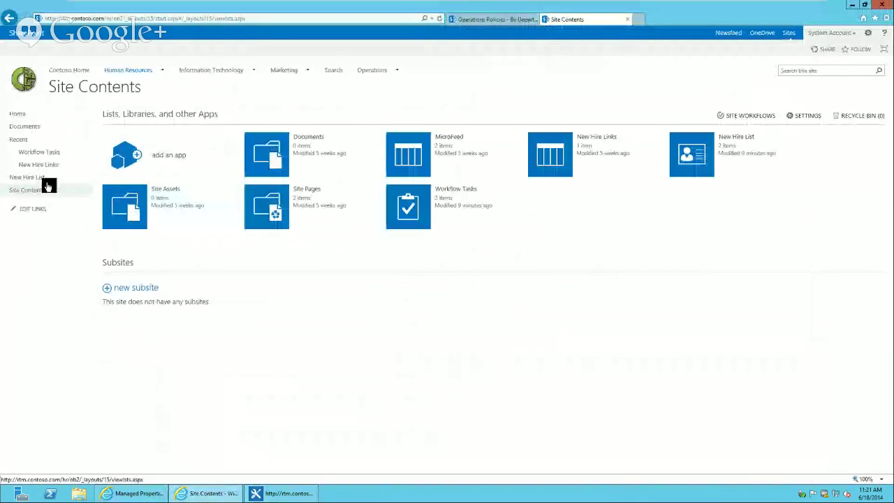
# Add the existing Department site column to the New Hire Demo content type
pyautogui.click(871, 40)
pyautogui.click(835, 132)
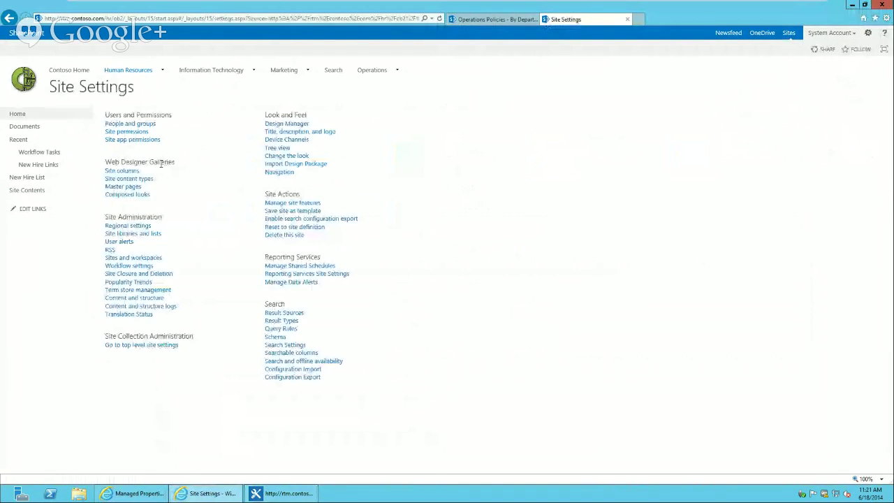
pyautogui.click(128, 179)
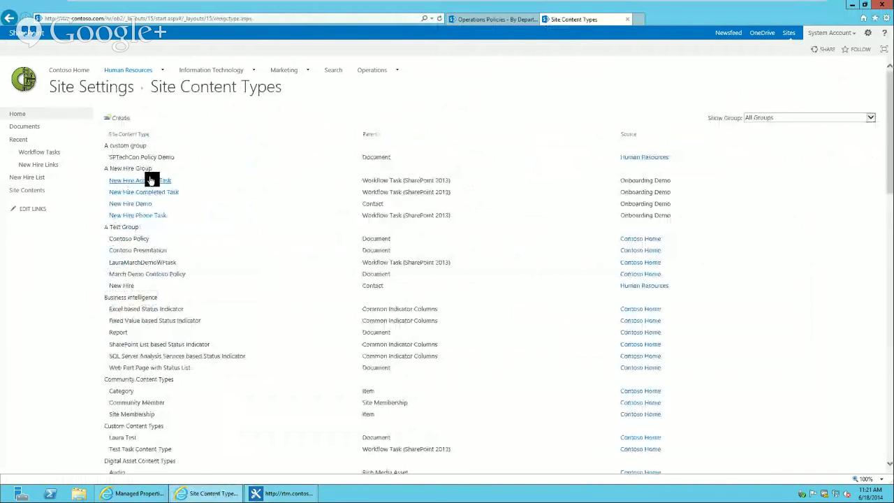
pyautogui.click(131, 203)
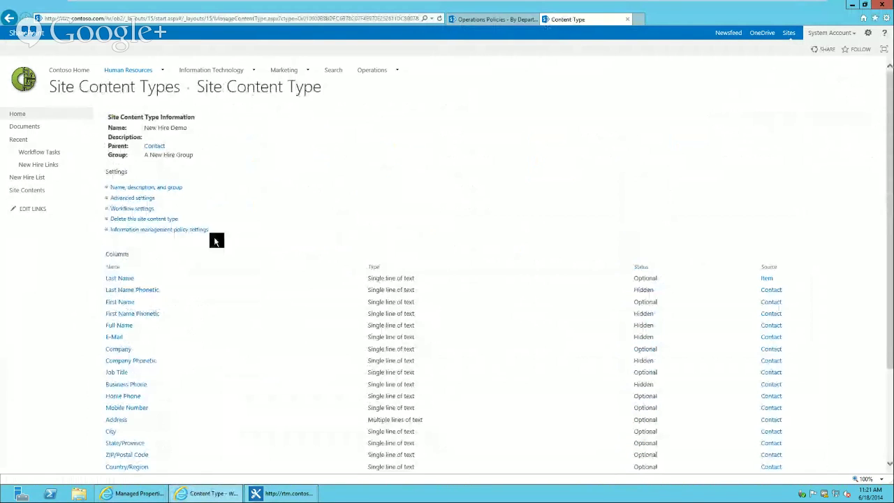
pyautogui.moveTo(892, 162); pyautogui.dragTo(892, 252)
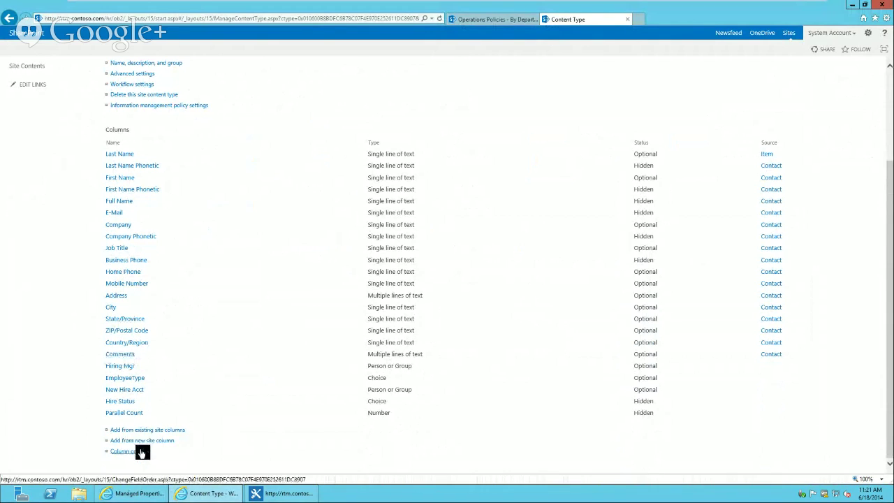
pyautogui.click(140, 453)
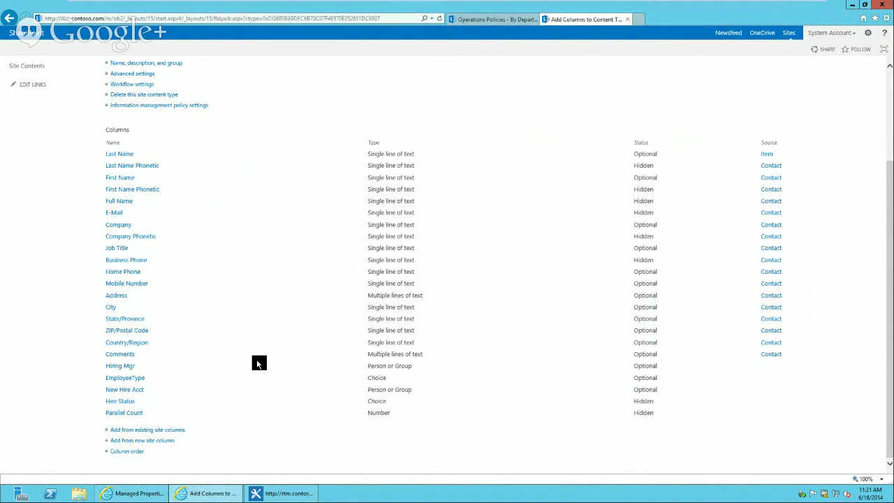
pyautogui.click(368, 200)
pyautogui.write('de')
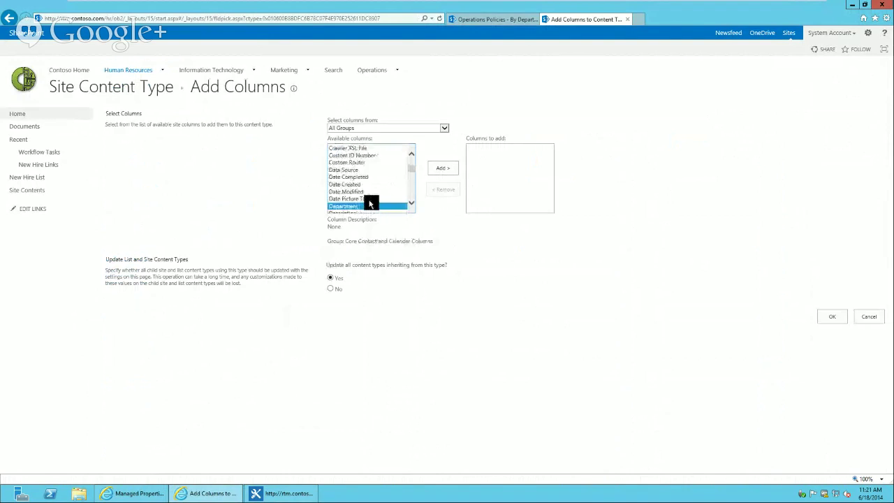
pyautogui.click(443, 168)
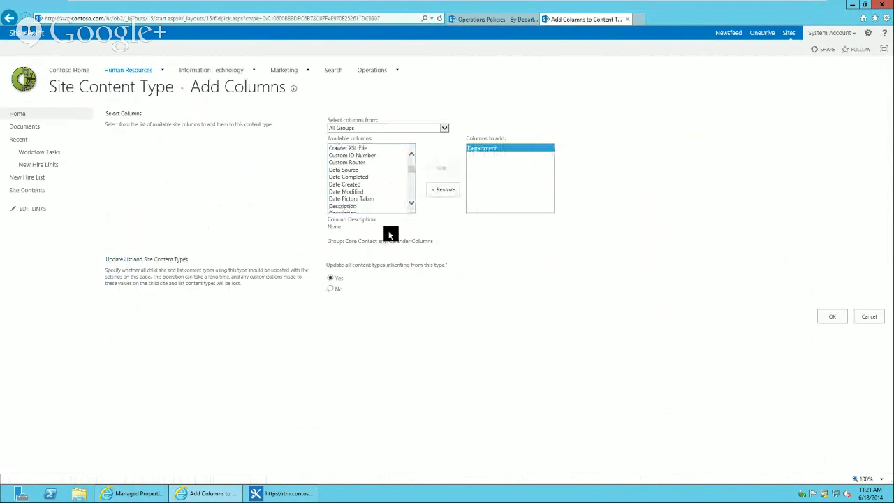
pyautogui.click(835, 318)
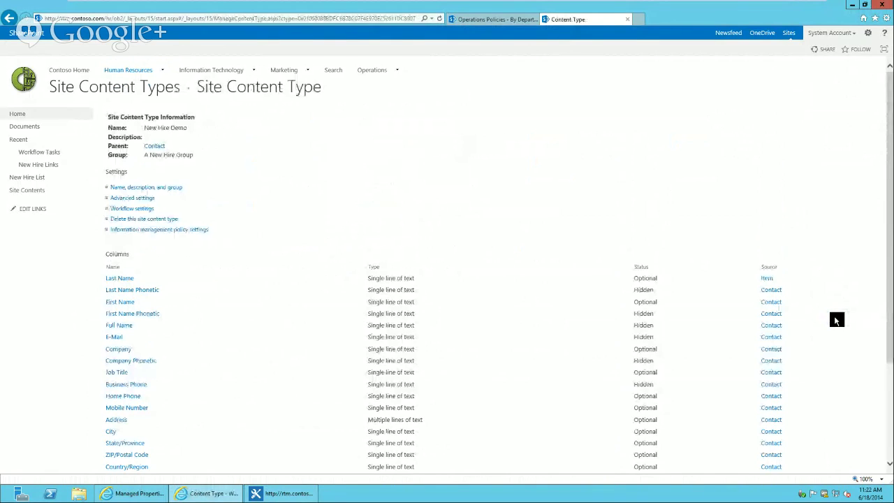
# Move Department to position 3 in the content type's column order
pyautogui.scroll(-2, 837, 320)
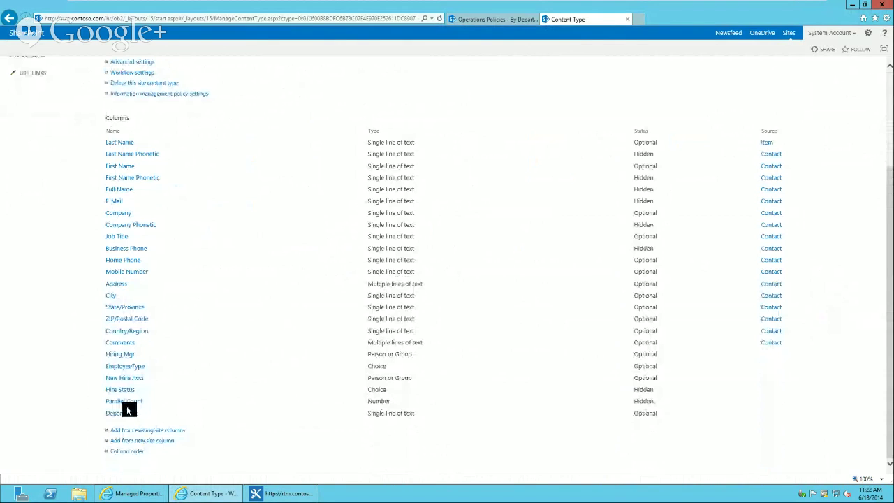
pyautogui.click(132, 453)
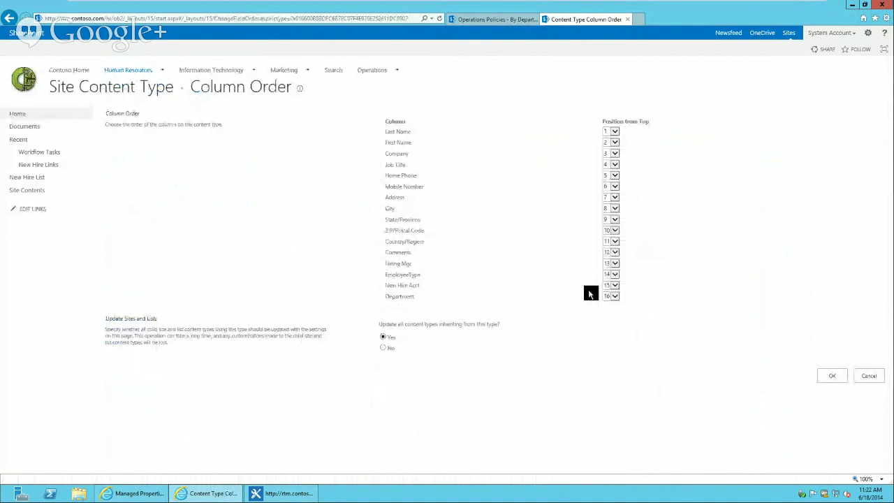
pyautogui.click(612, 296)
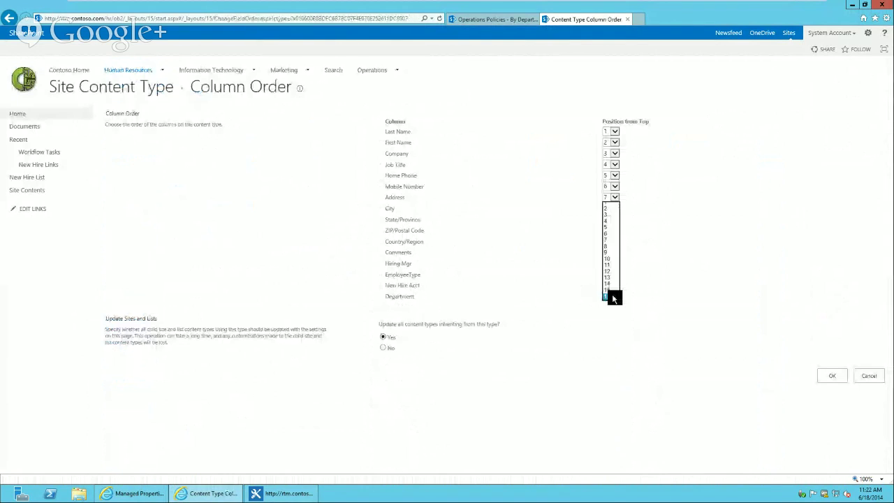
pyautogui.click(611, 214)
pyautogui.click(835, 377)
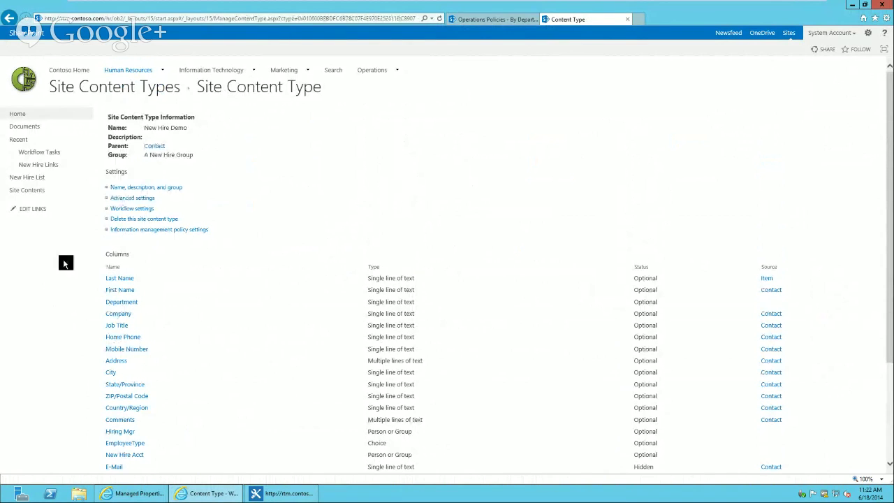
# Check the fields on a new New Hire List item form, then cancel it
pyautogui.click(32, 179)
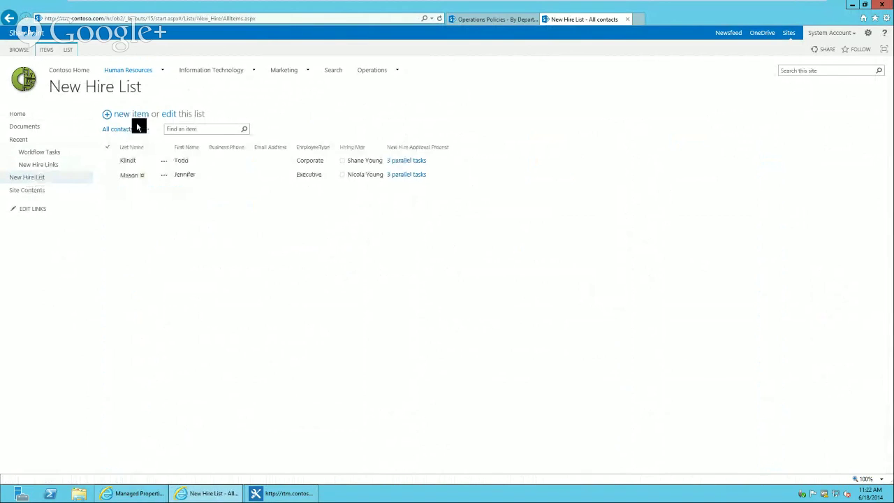
pyautogui.click(140, 114)
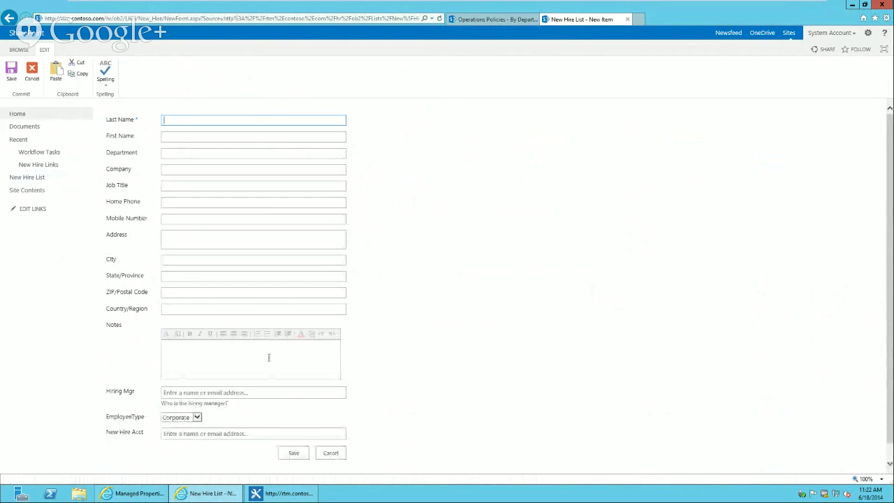
pyautogui.click(333, 454)
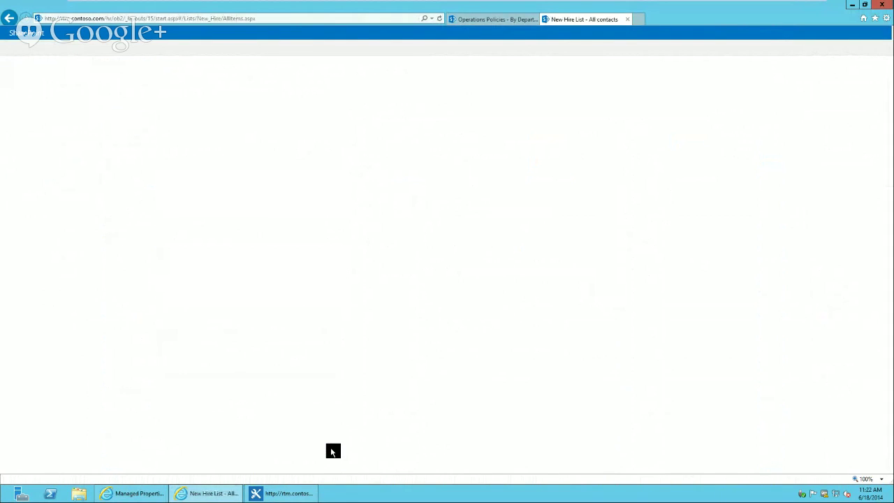
pyautogui.moveTo(736, 2)
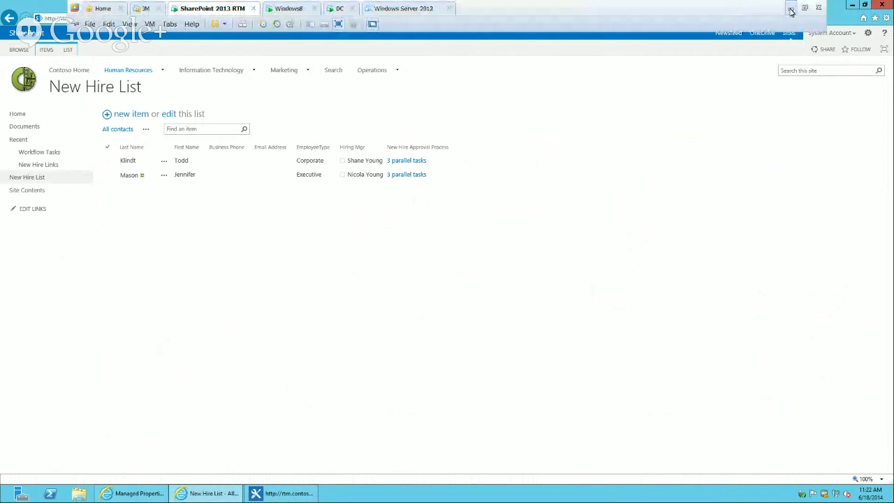
# Refresh the site data and set the If condition to Current Item:Department equals IT
pyautogui.click(791, 12)
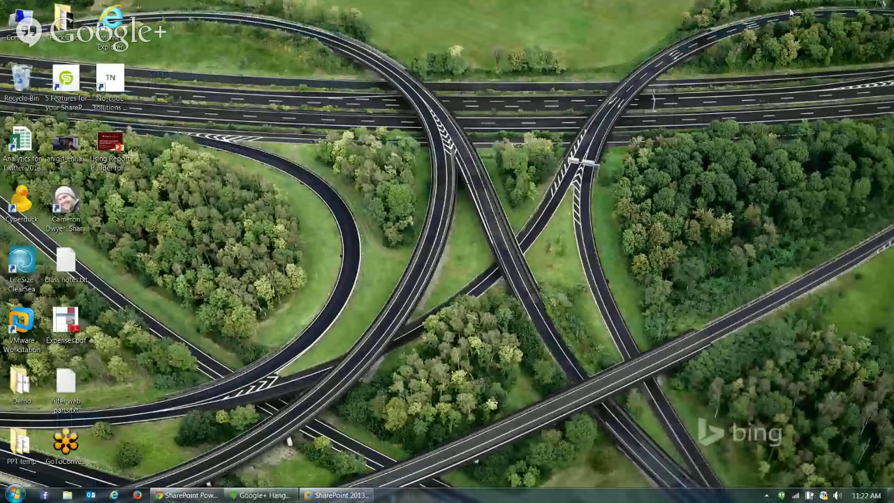
pyautogui.click(335, 496)
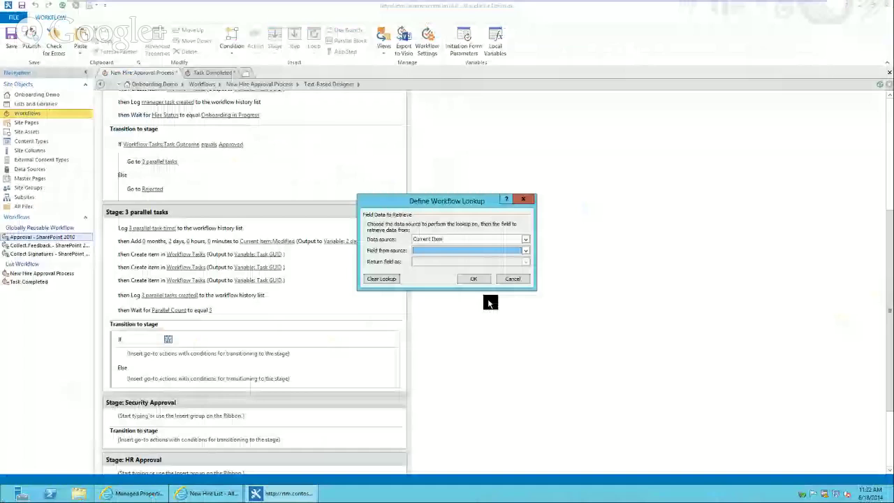
pyautogui.click(512, 278)
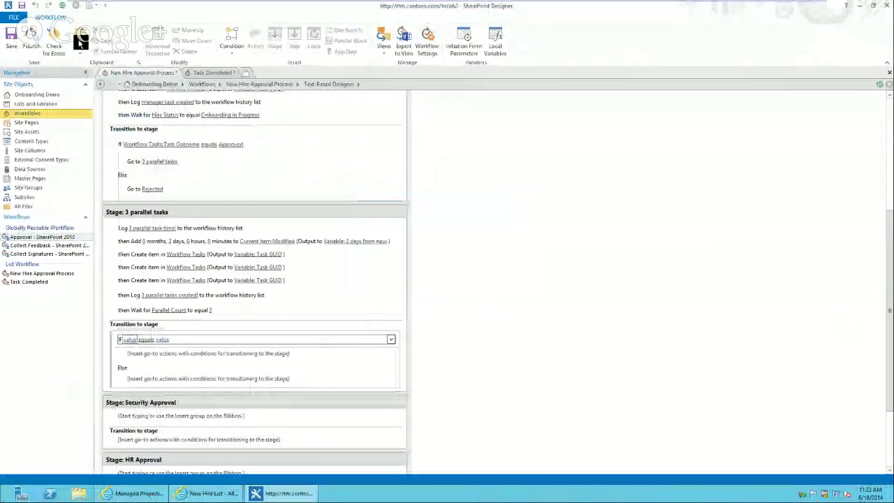
pyautogui.click(62, 6)
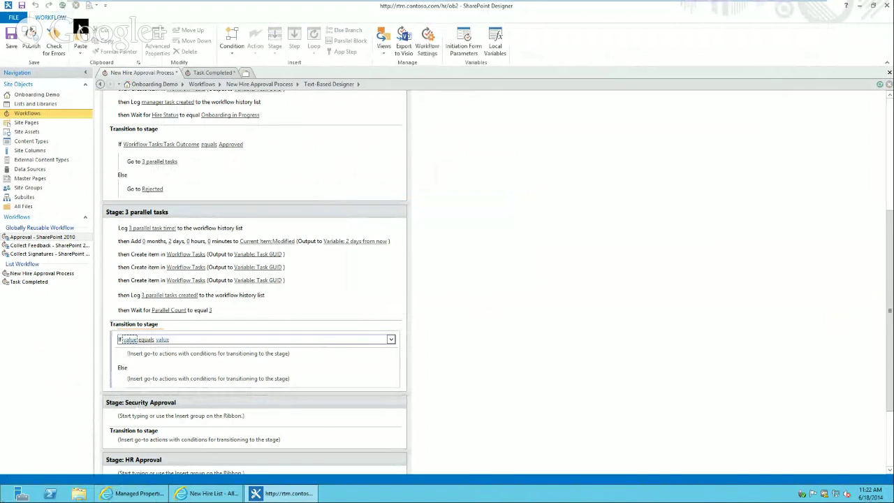
pyautogui.click(133, 340)
pyautogui.click(168, 339)
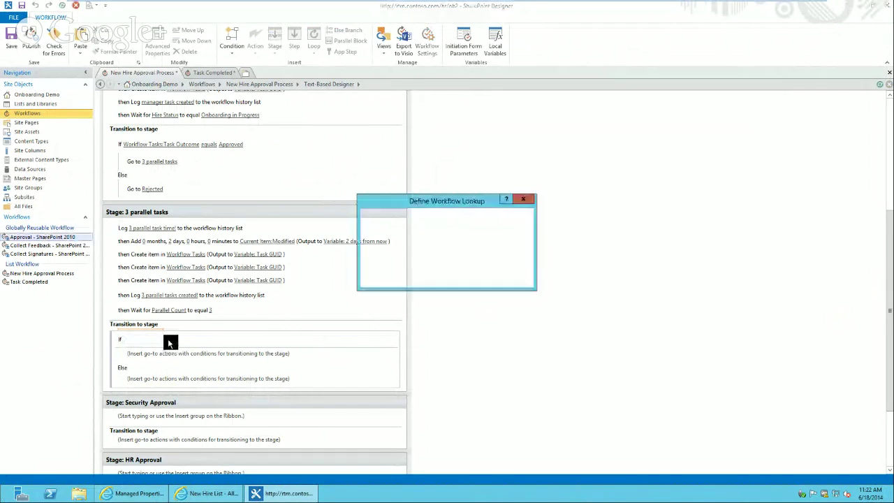
pyautogui.click(472, 280)
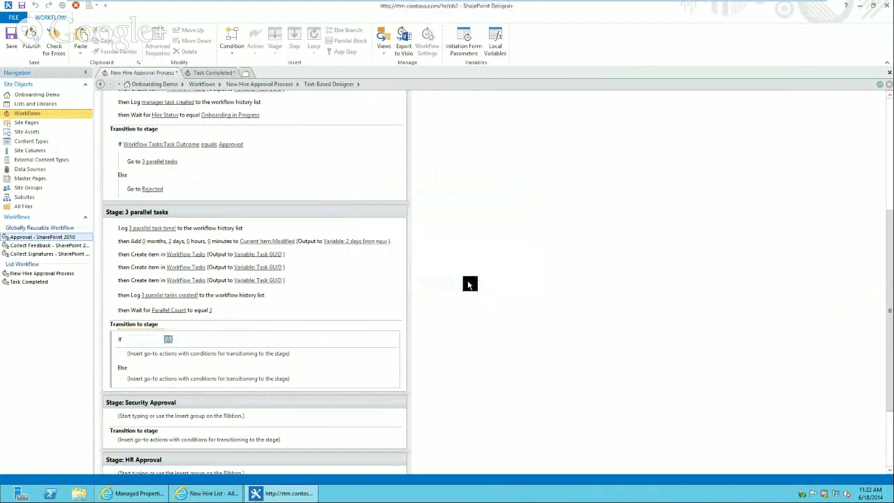
pyautogui.click(211, 340)
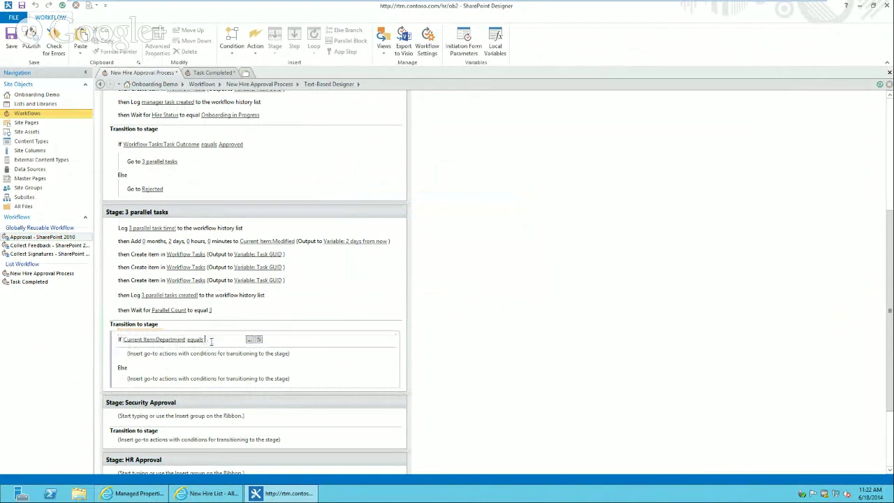
pyautogui.write('IT')
pyautogui.press('Return')
# Send IT items to Security Approval and the Else branch to HR Approval
pyautogui.click(157, 359)
pyautogui.write('go')
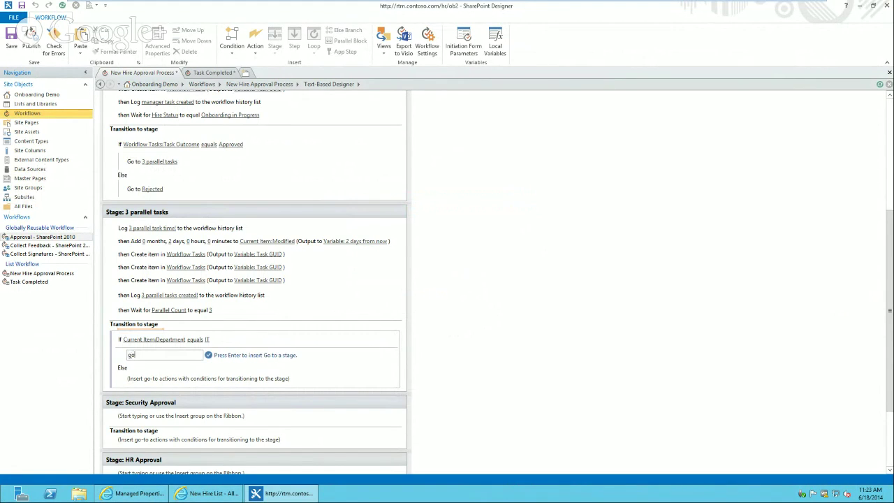
pyautogui.press('Return')
pyautogui.click(165, 357)
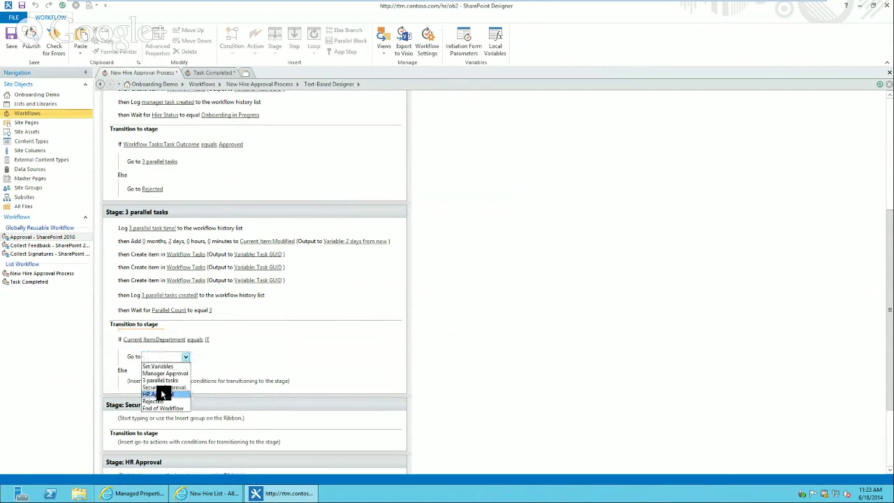
pyautogui.click(165, 386)
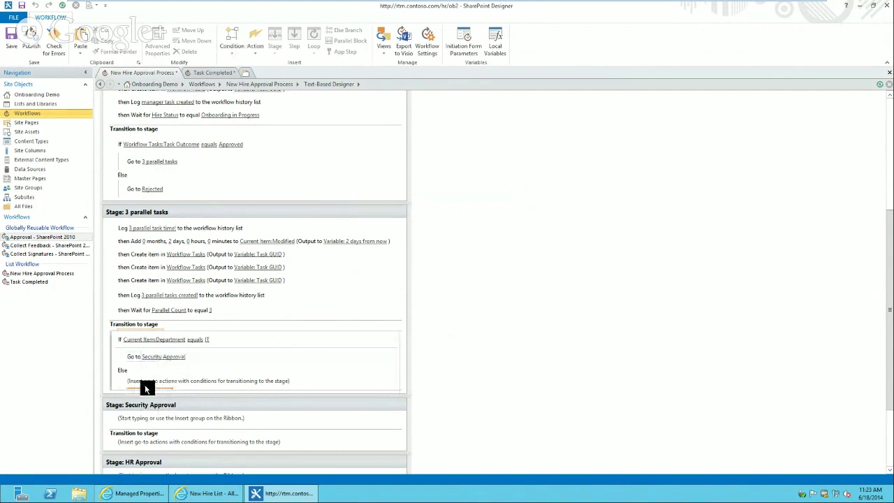
pyautogui.click(144, 384)
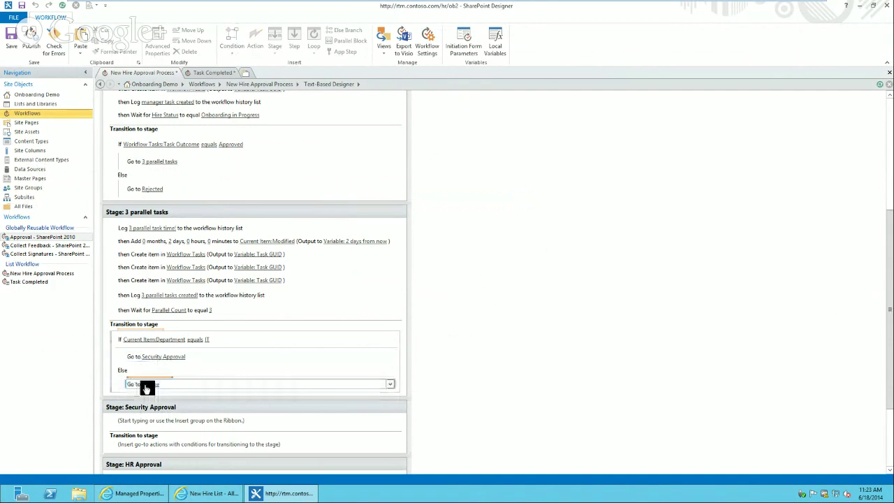
pyautogui.press('Return')
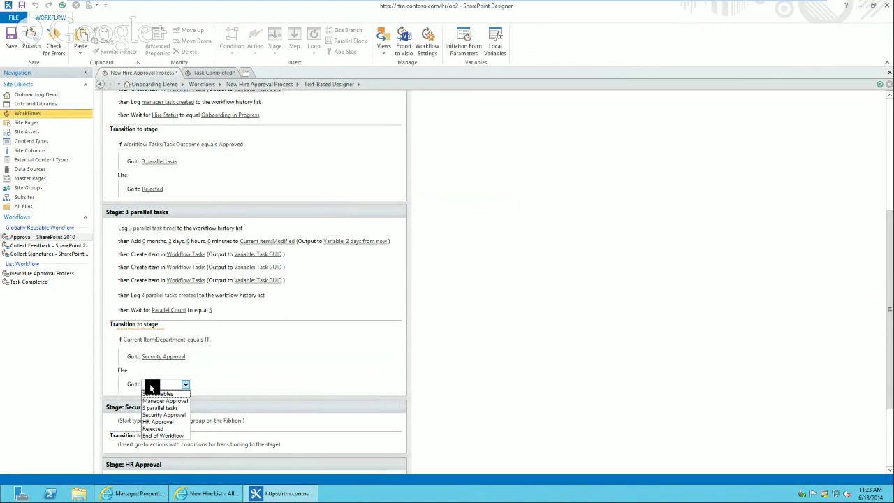
pyautogui.click(167, 422)
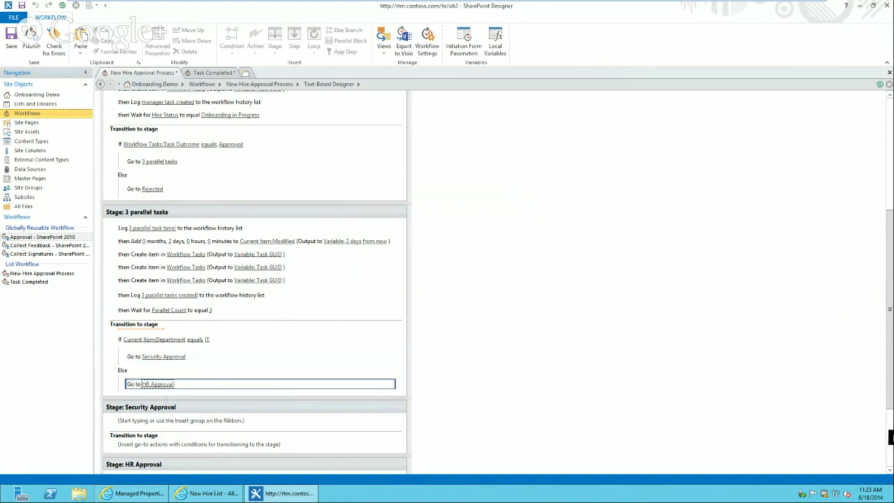
pyautogui.scroll(-3, 678, 429)
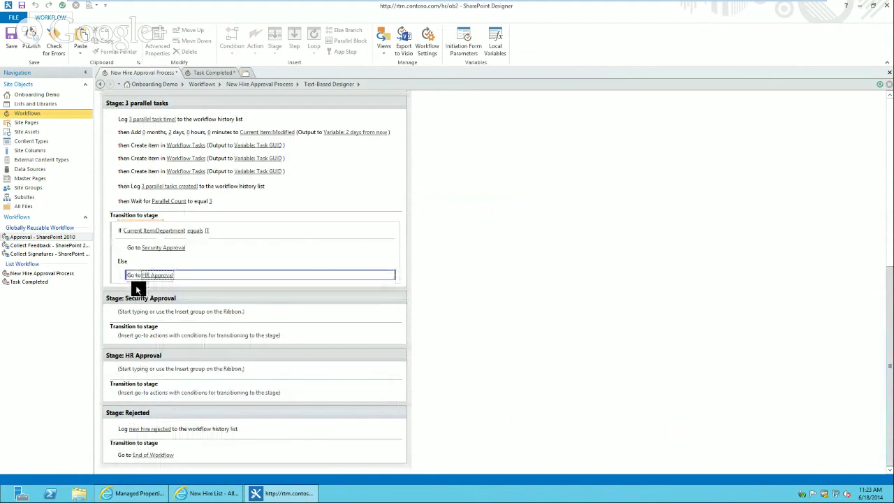
# Make the Security Approval stage's transition go to HR Approval
pyautogui.click(144, 337)
pyautogui.write('go')
pyautogui.press('Return')
pyautogui.click(144, 340)
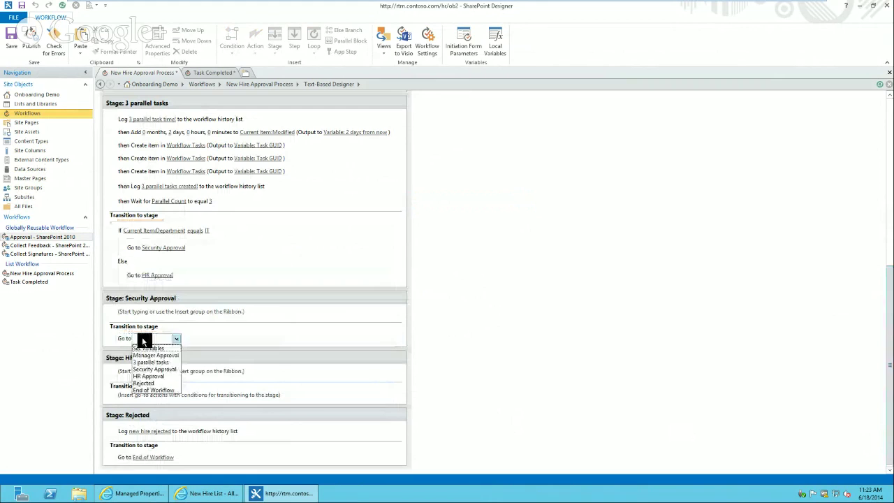
pyautogui.click(150, 377)
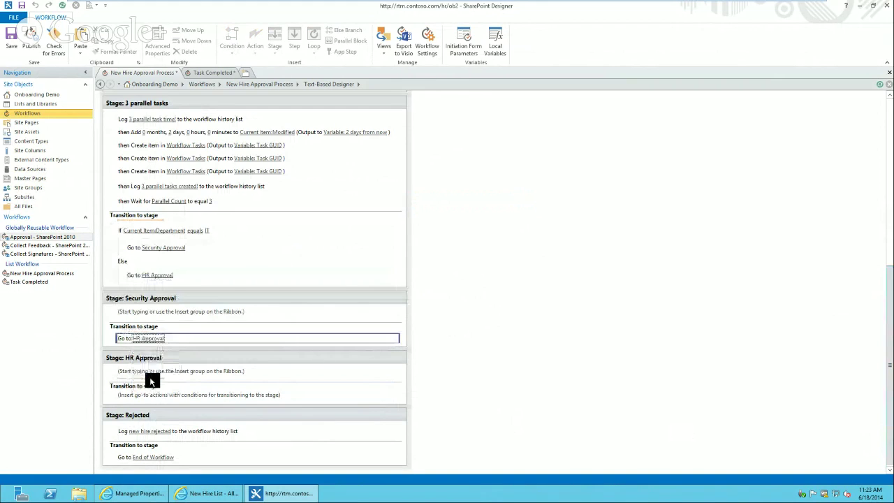
# Rename the Security Approval stage to Security Task and verify the transition targets
pyautogui.click(165, 298)
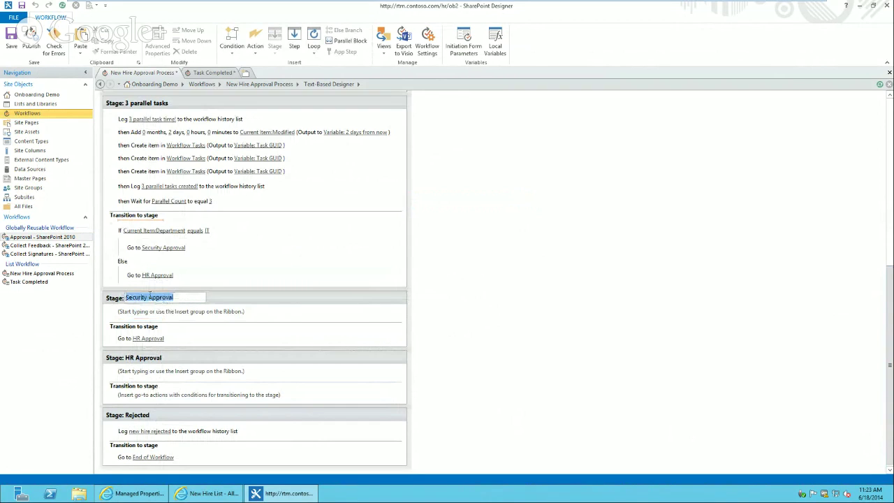
pyautogui.moveTo(149, 299); pyautogui.dragTo(193, 300)
pyautogui.write('Task')
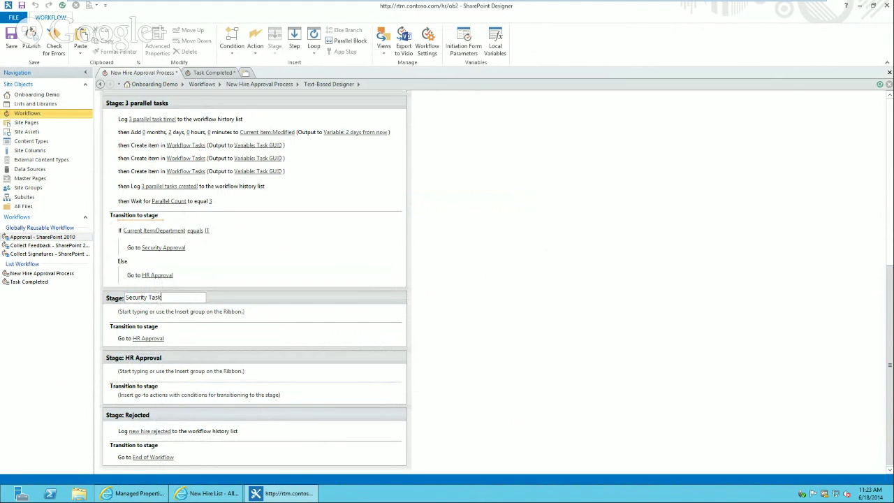
pyautogui.click(207, 303)
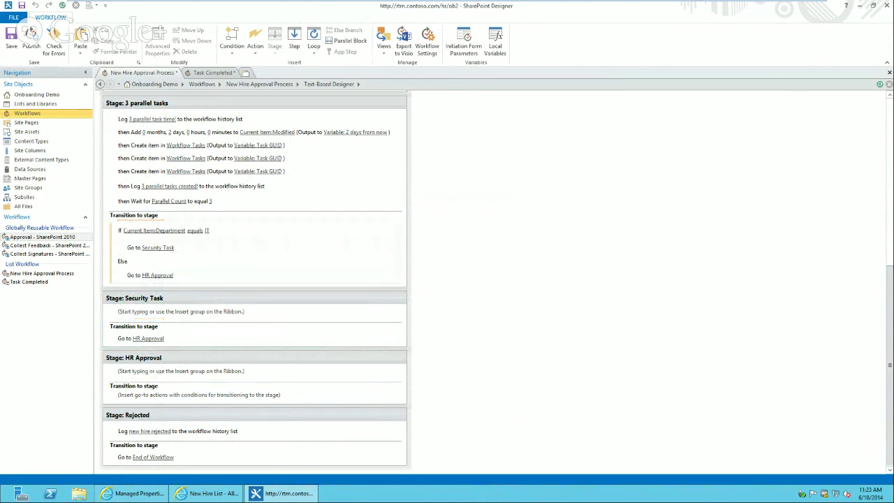
pyautogui.click(155, 274)
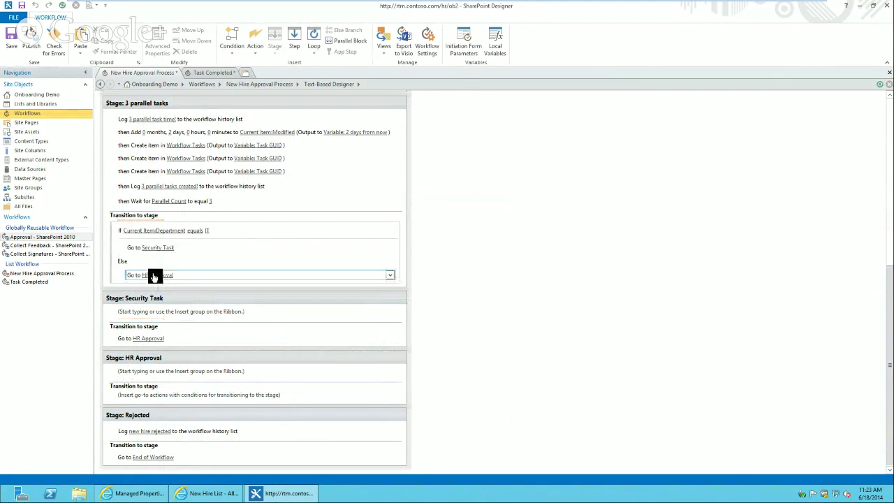
pyautogui.click(145, 338)
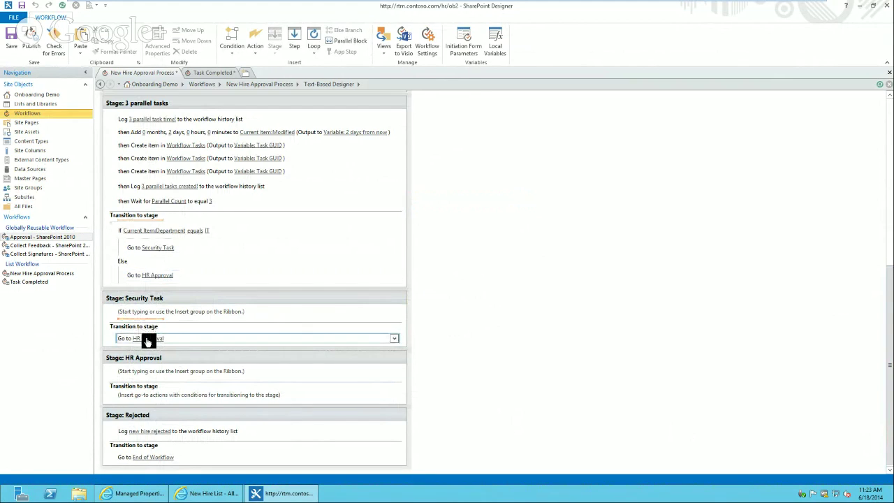
# Insert a new stage after HR Approval and name it Orientation
pyautogui.click(127, 411)
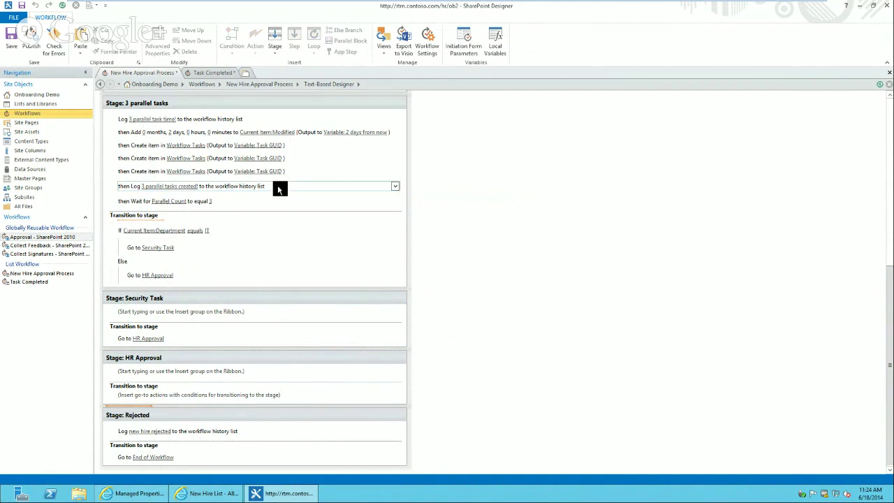
pyautogui.click(274, 39)
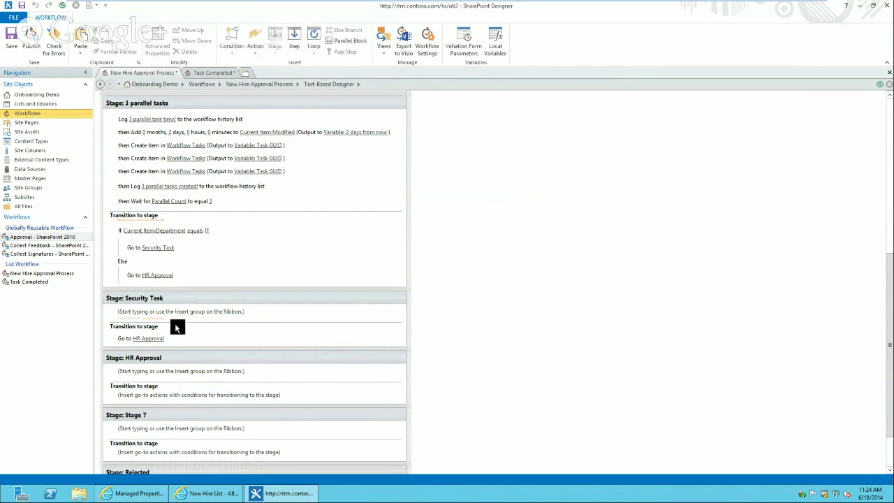
pyautogui.click(136, 415)
pyautogui.write('Ori')
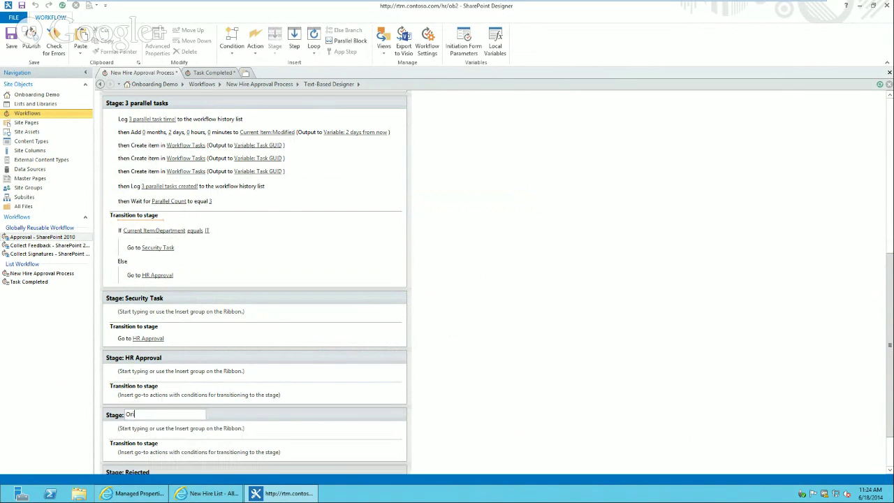
pyautogui.write('entation')
pyautogui.press('Return')
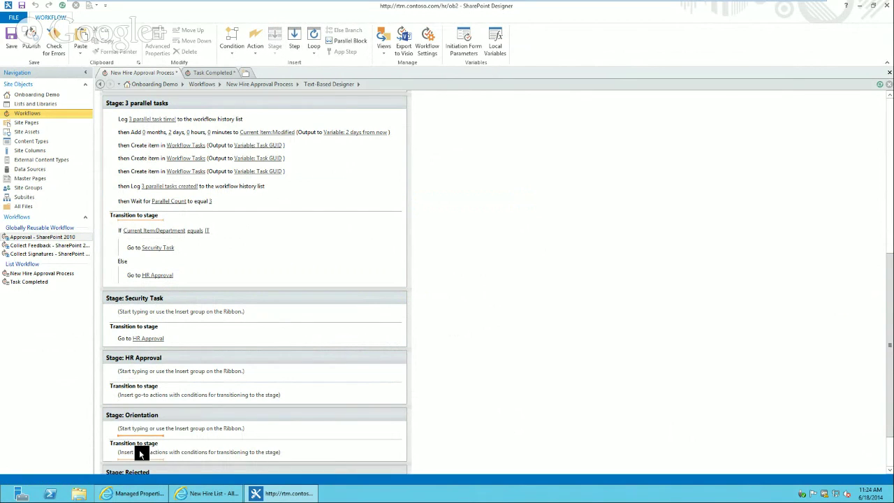
# Insert another stage below Orientation and name it Completed
pyautogui.click(140, 463)
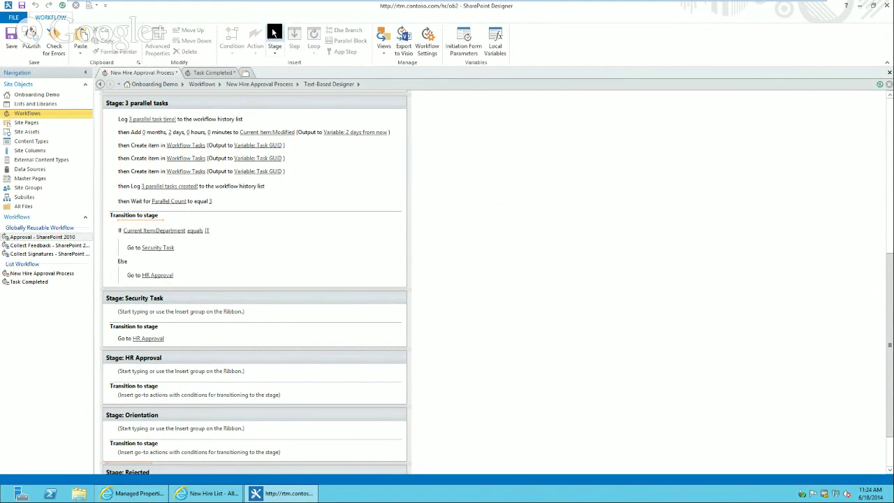
pyautogui.click(273, 38)
pyautogui.write('C')
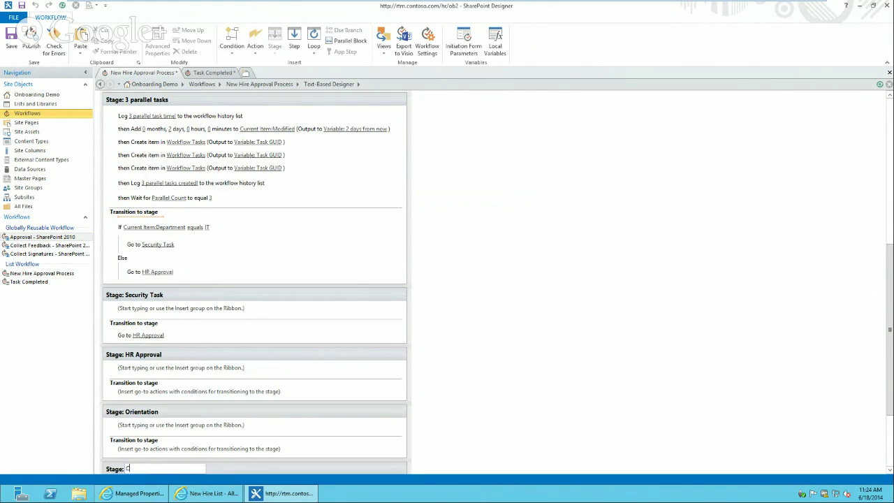
pyautogui.write('ompleted')
pyautogui.press('Return')
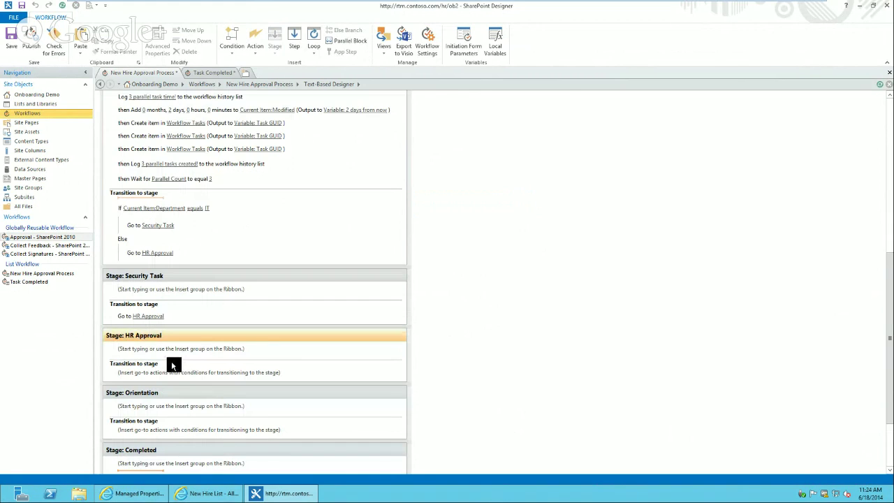
pyautogui.click(137, 378)
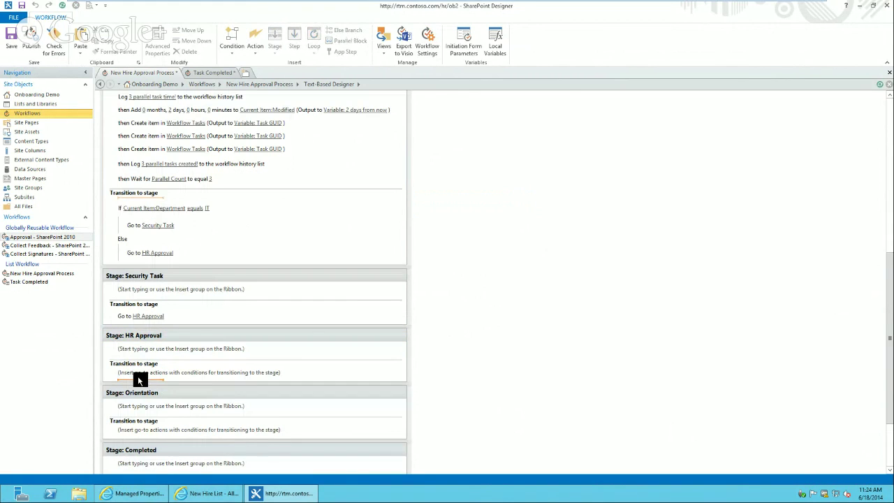
# Add an 'If any value equals value' condition to HR Approval's transition
pyautogui.write('if')
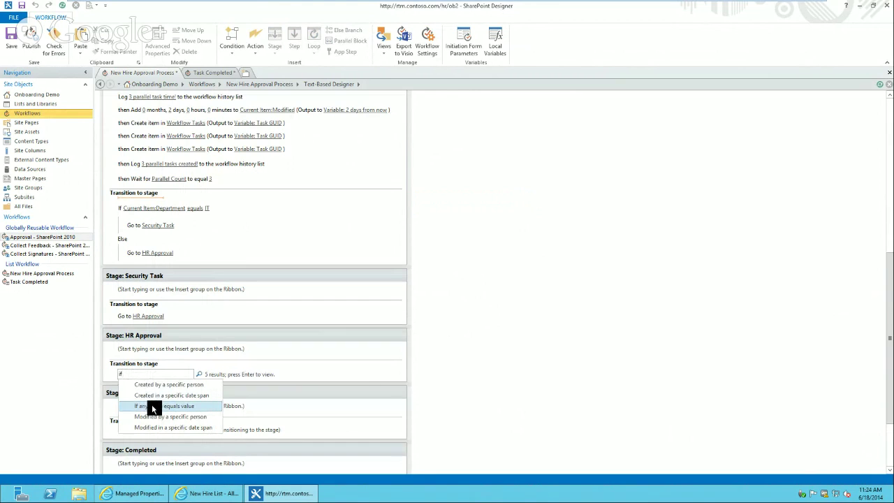
pyautogui.click(150, 405)
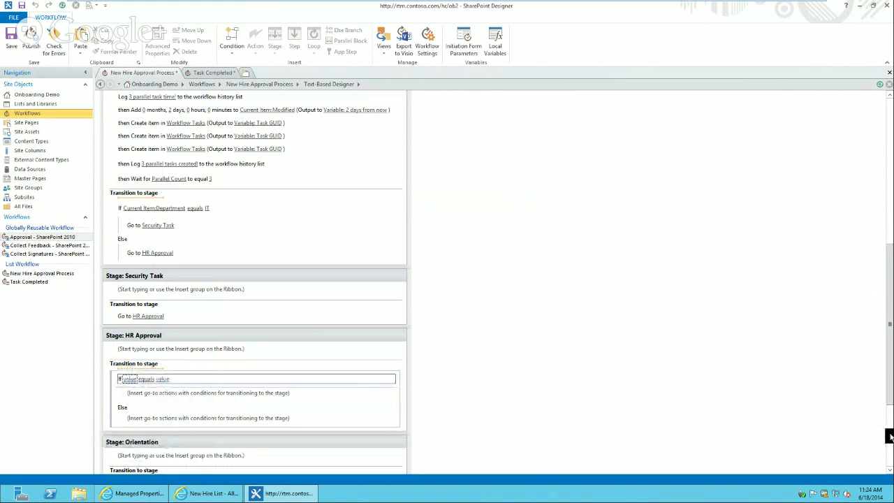
pyautogui.scroll(-3, 879, 428)
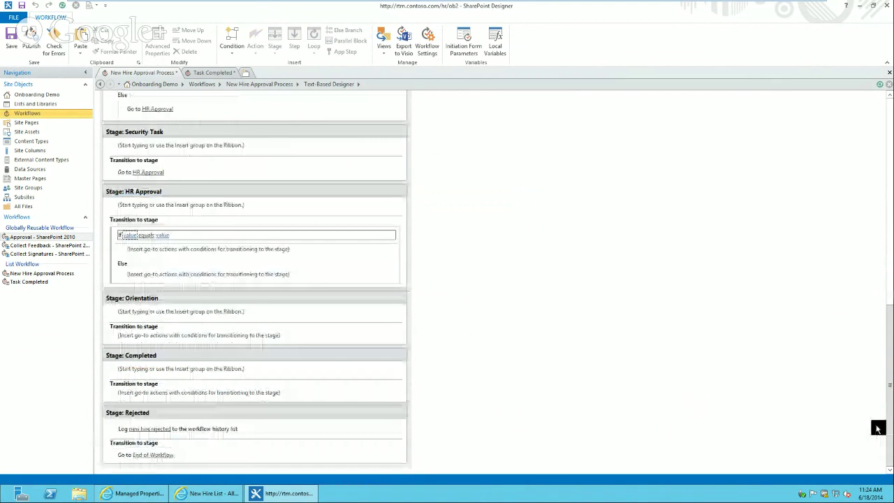
# Set the condition's first value to the Task GUID workflow variable, then reopen its lookup to change it
pyautogui.click(130, 236)
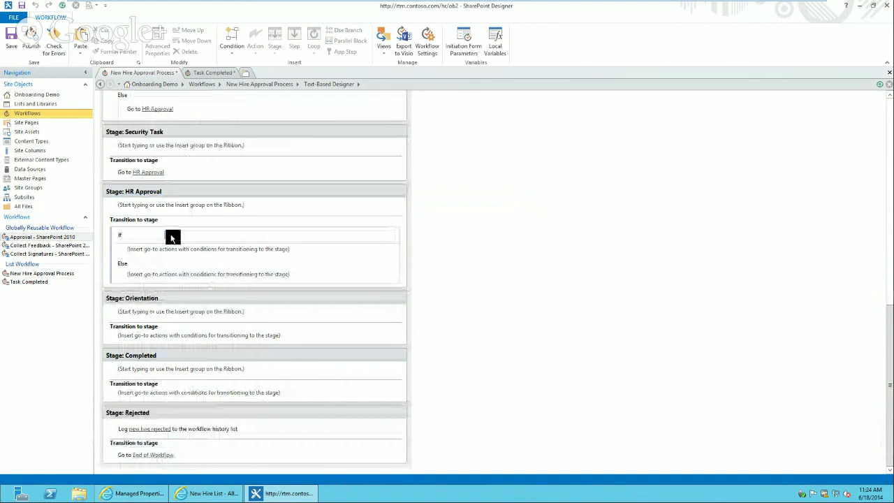
pyautogui.click(169, 235)
pyautogui.click(482, 238)
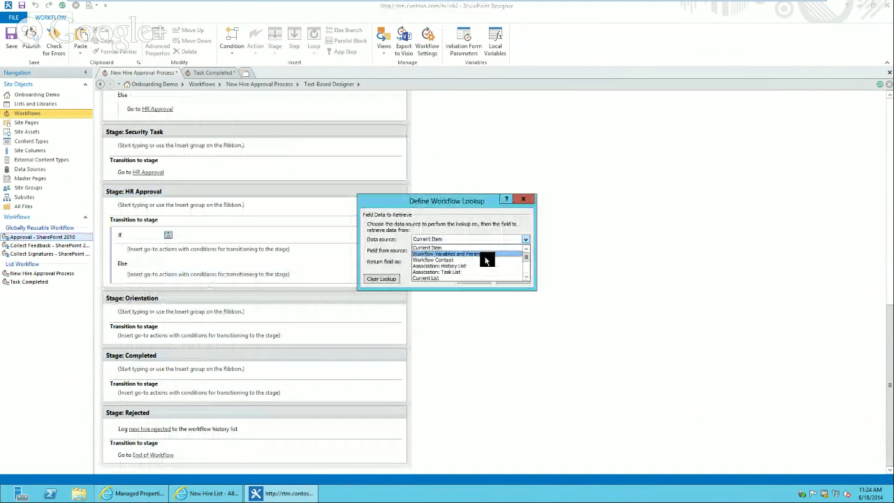
pyautogui.click(485, 255)
pyautogui.click(461, 250)
pyautogui.click(467, 277)
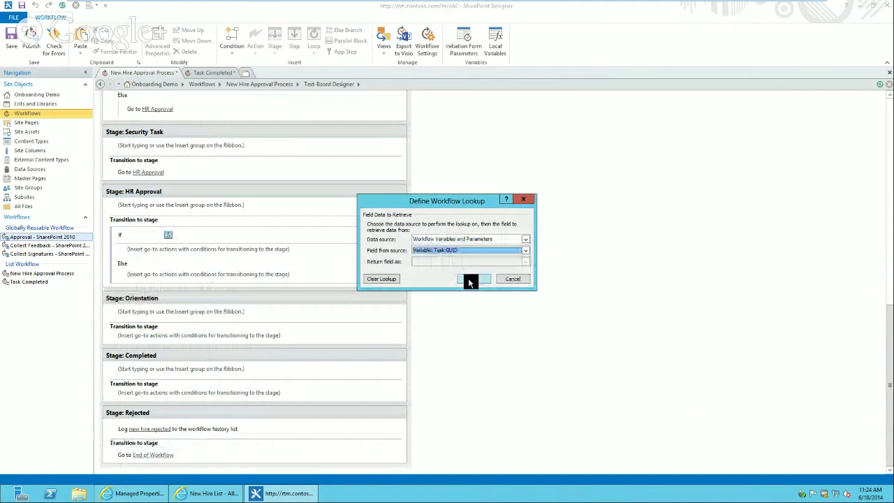
pyautogui.click(470, 280)
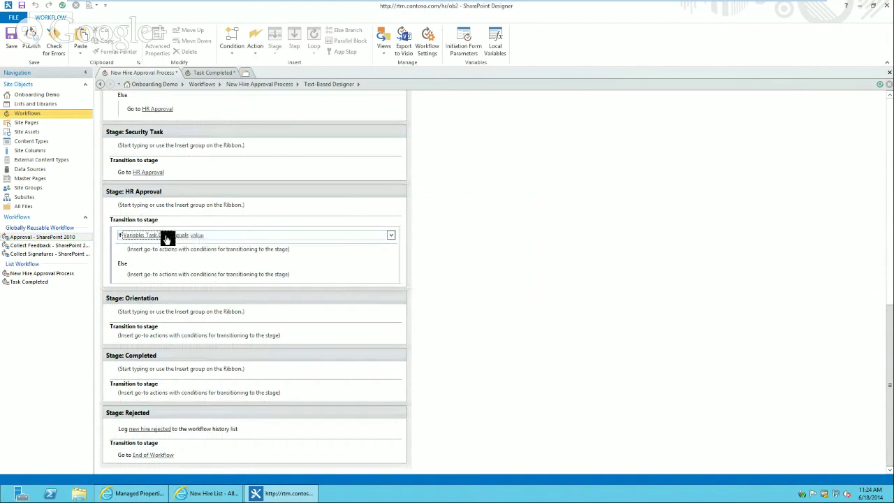
pyautogui.click(166, 237)
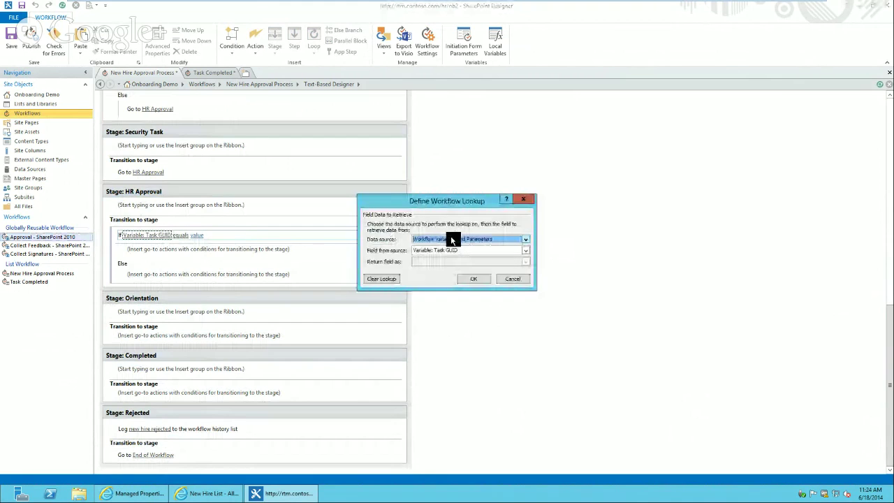
pyautogui.scroll(-1, 453, 240)
pyautogui.click(453, 241)
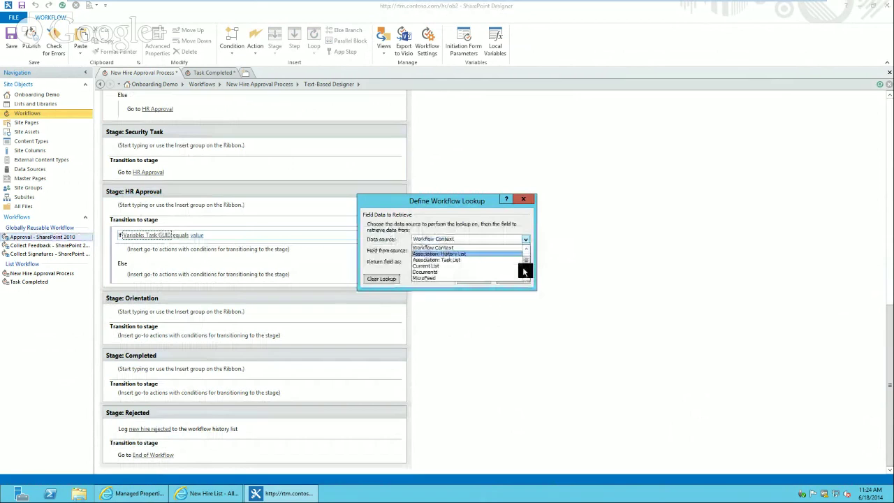
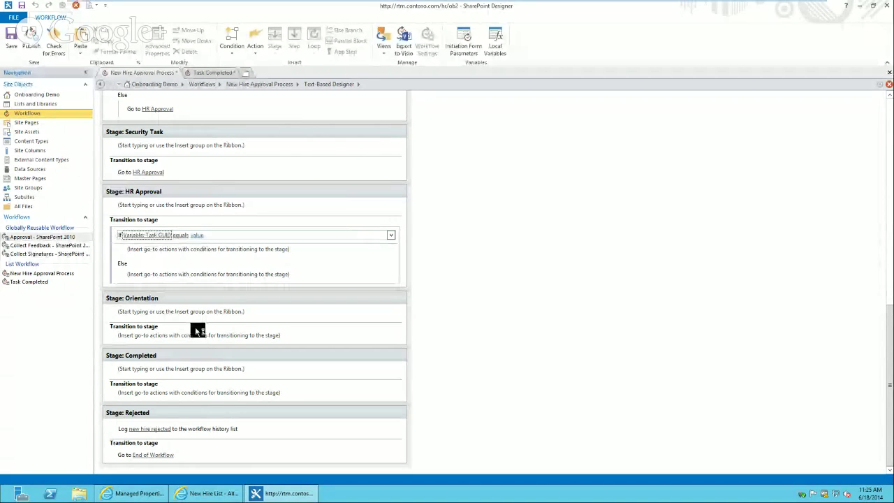
# Hide the virtual machine and Hangouts windows and return to the SharePoint Designer workflow
pyautogui.moveTo(572, 5)
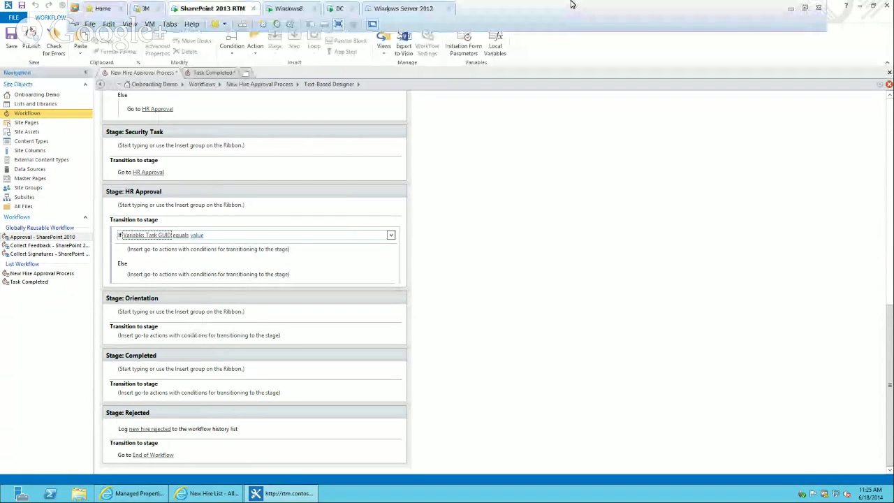
pyautogui.click(792, 8)
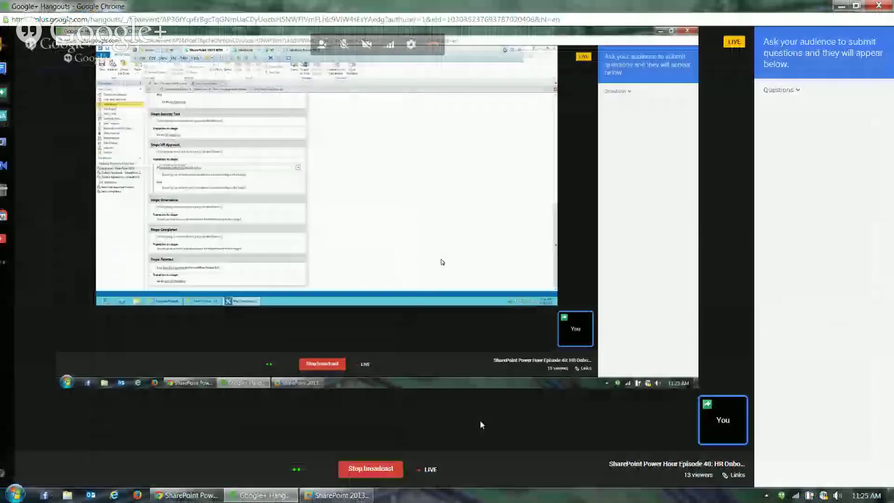
pyautogui.click(844, 6)
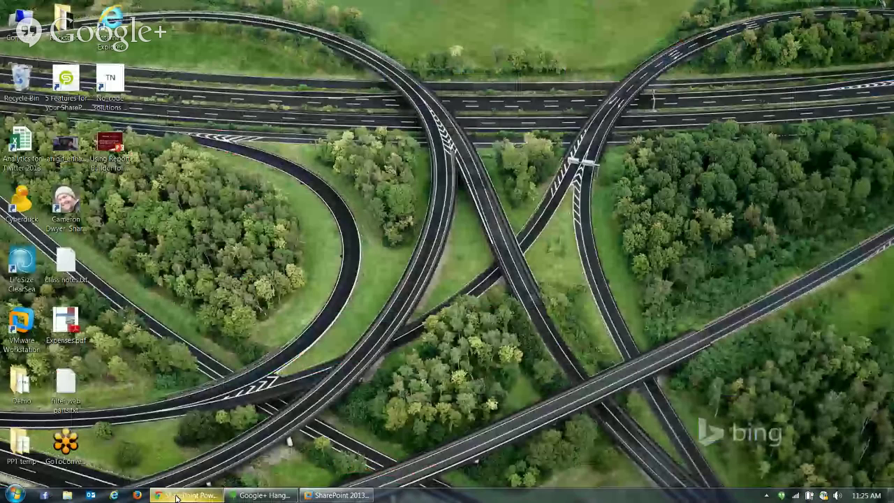
pyautogui.moveTo(176, 498)
pyautogui.click(159, 440)
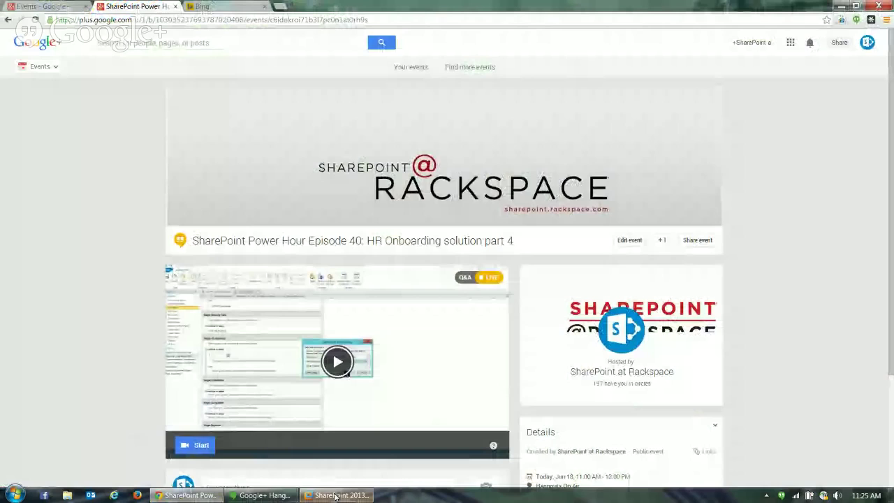
pyautogui.click(336, 495)
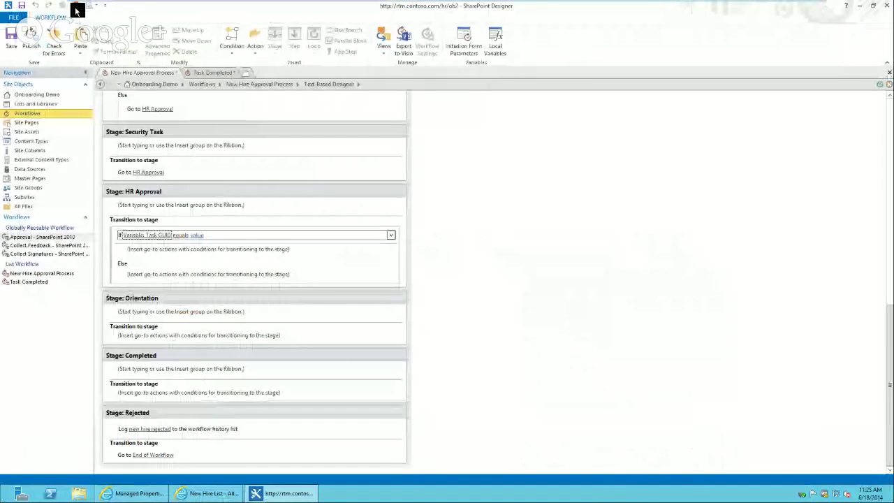
# Clear the Task GUID lookup and start a new lookup with Workflow Tasks as the data source
pyautogui.click(155, 238)
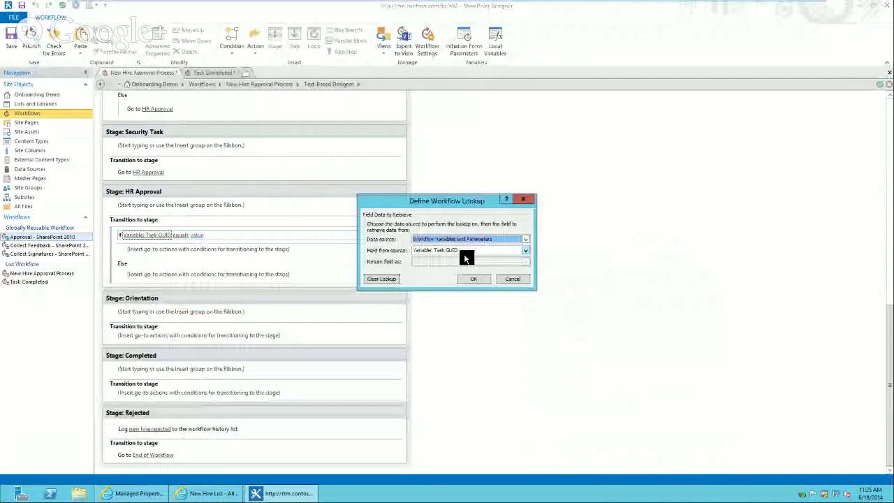
pyautogui.click(473, 279)
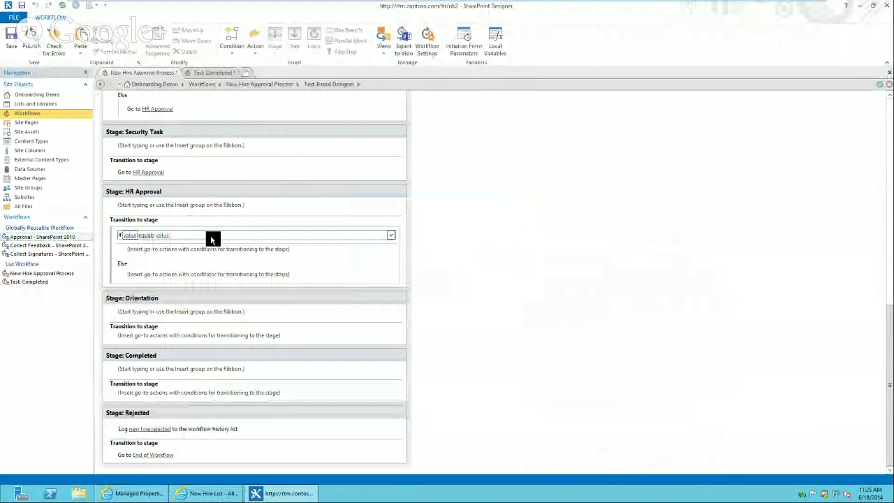
pyautogui.click(130, 236)
pyautogui.click(168, 238)
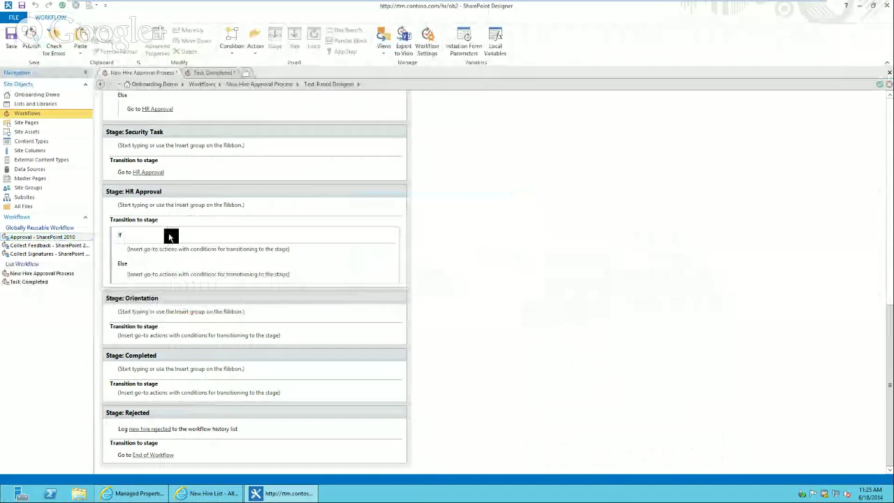
pyautogui.click(526, 239)
pyautogui.click(512, 257)
pyautogui.click(526, 250)
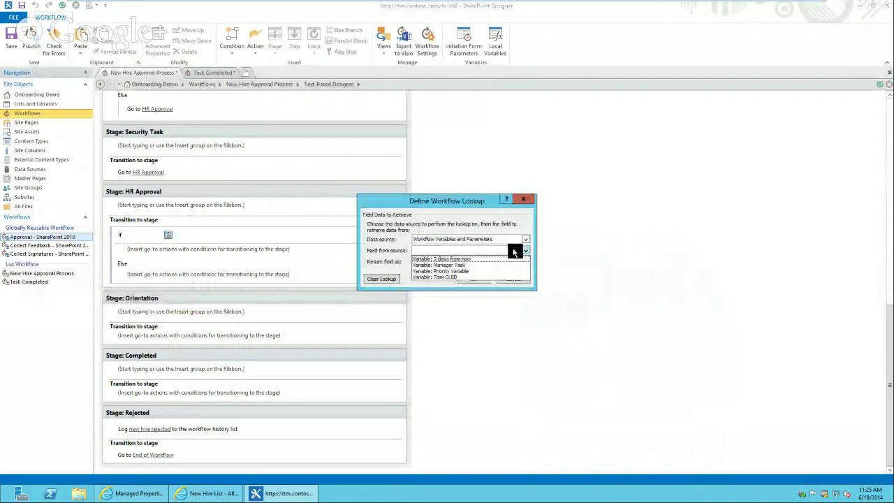
pyautogui.click(526, 250)
pyautogui.click(483, 238)
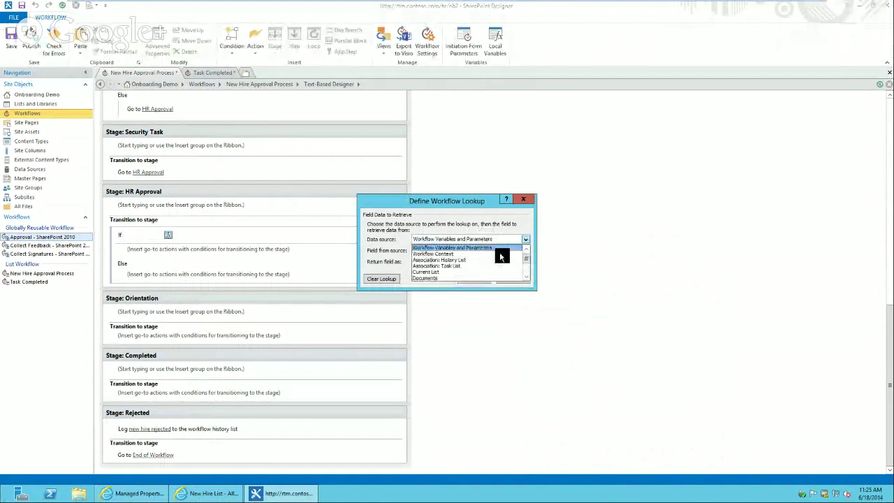
pyautogui.scroll(-3, 499, 255)
pyautogui.click(507, 277)
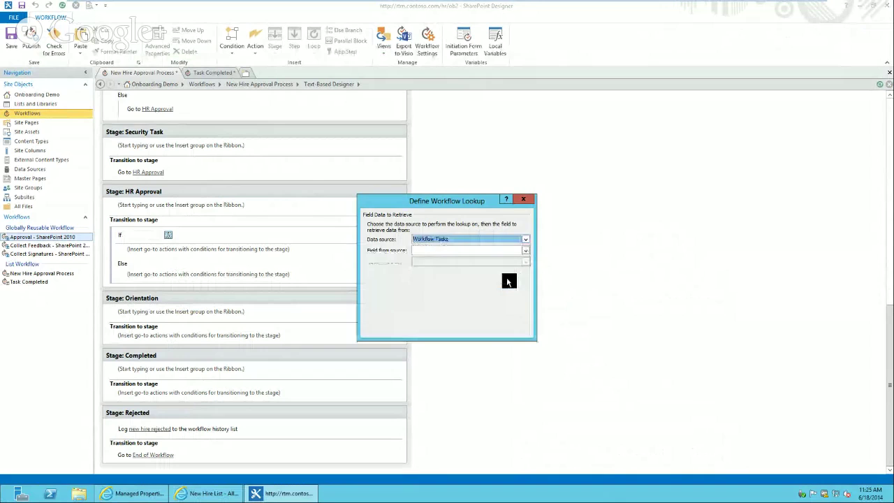
# Retrieve Task Outcome, finding the task where GUID matches the Task GUID variable
pyautogui.click(455, 251)
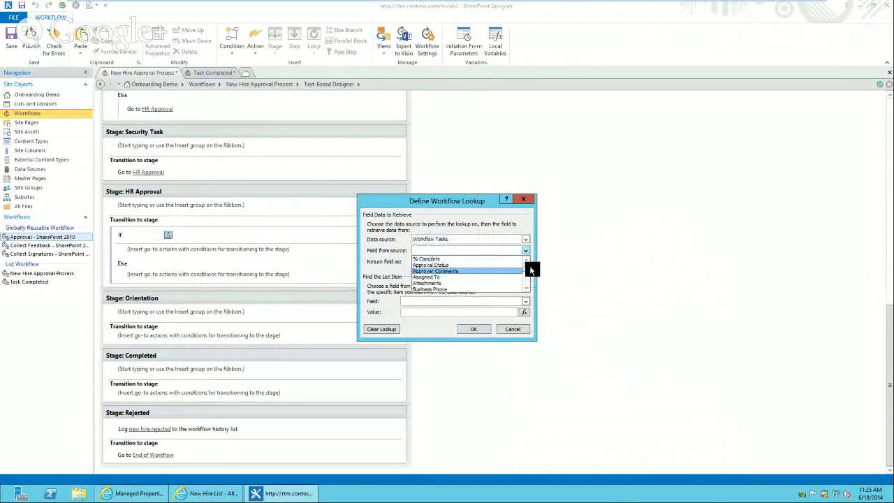
pyautogui.press('o')
pyautogui.scroll(-3, 529, 289)
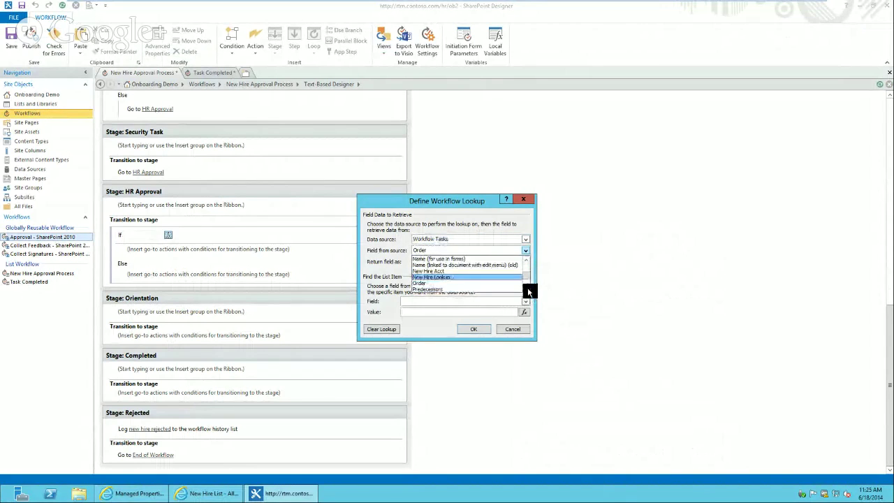
pyautogui.scroll(-3, 528, 289)
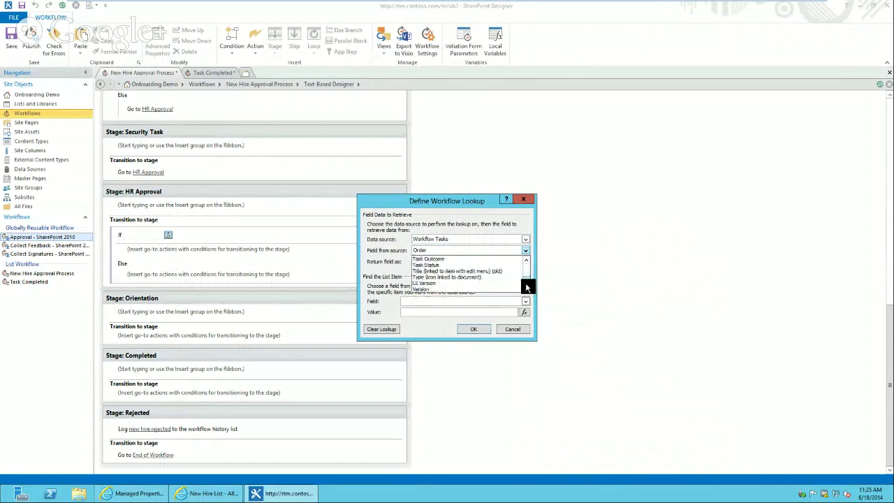
pyautogui.click(487, 258)
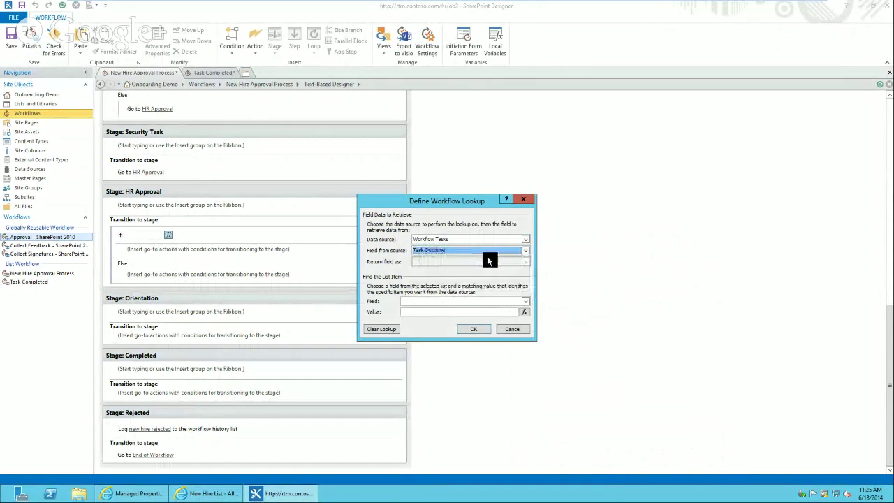
pyautogui.click(478, 297)
pyautogui.press('g')
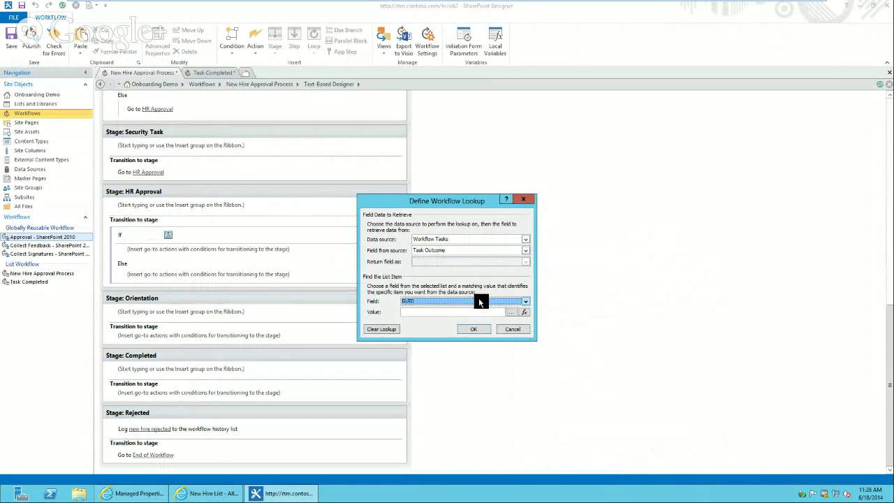
pyautogui.click(525, 310)
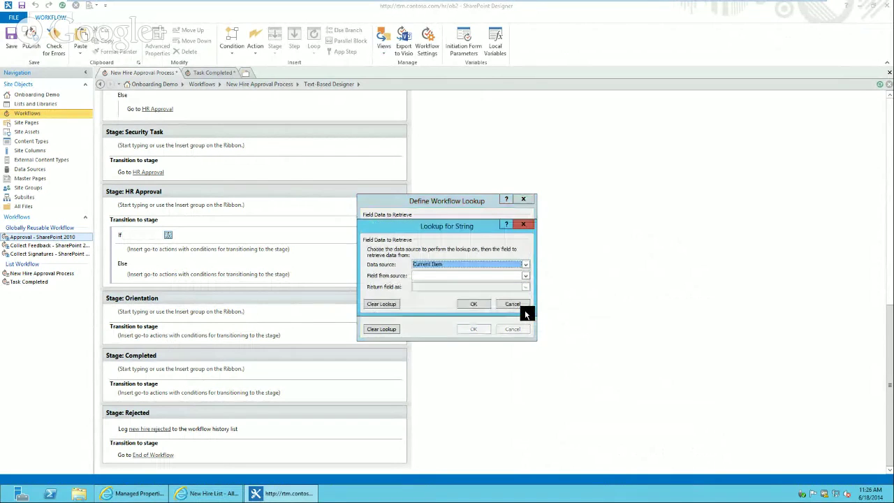
pyautogui.click(471, 277)
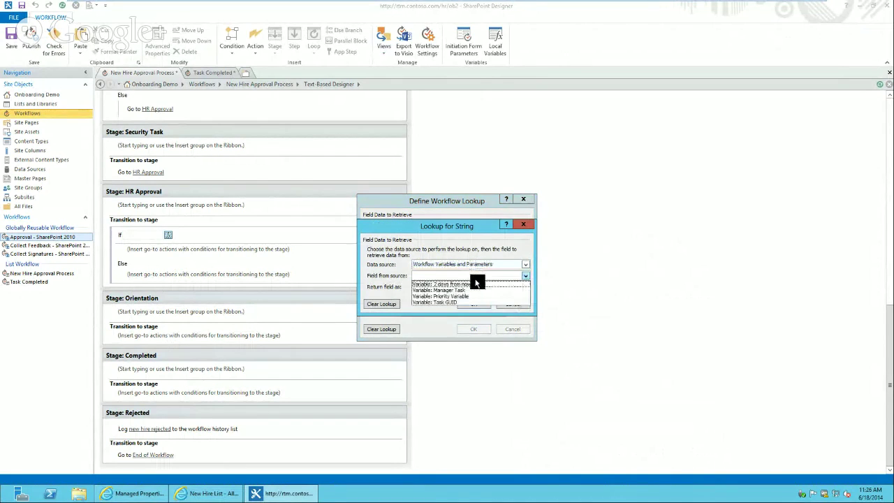
pyautogui.click(470, 304)
pyautogui.click(473, 303)
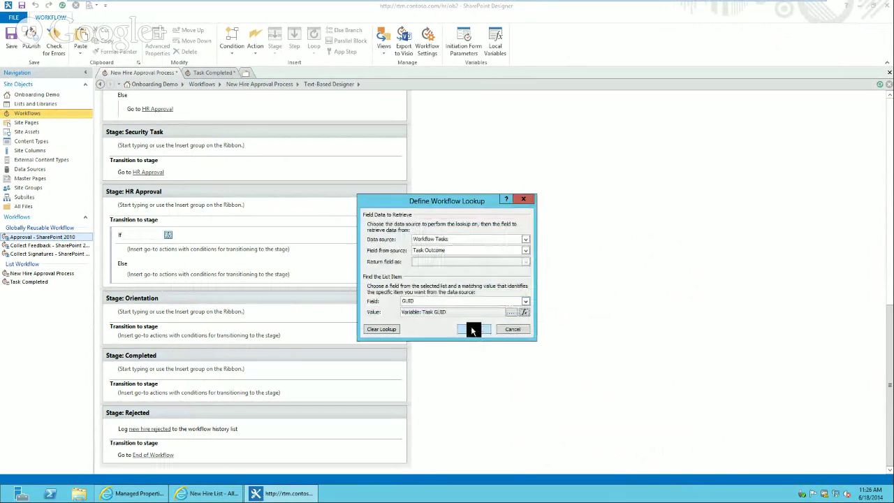
pyautogui.click(468, 329)
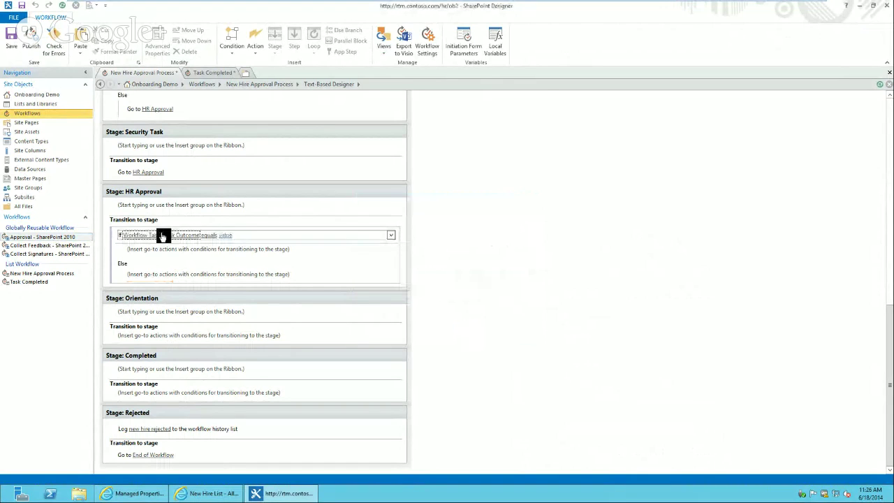
# Compare the Task Outcome against the value 'Approved'
pyautogui.click(225, 237)
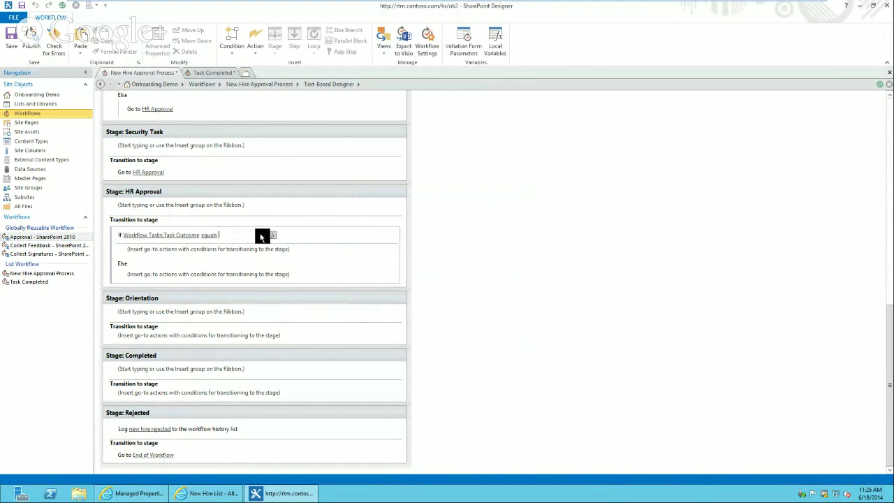
pyautogui.write('Approved')
pyautogui.press('Return')
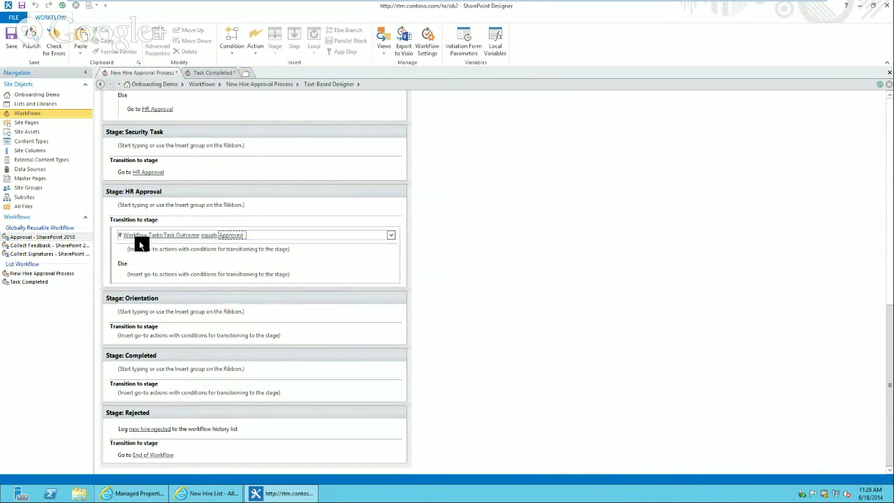
# Make HR Approval go to Orientation if approved, otherwise to Rejected
pyautogui.click(141, 253)
pyautogui.write('go')
pyautogui.press('Return')
pyautogui.click(149, 255)
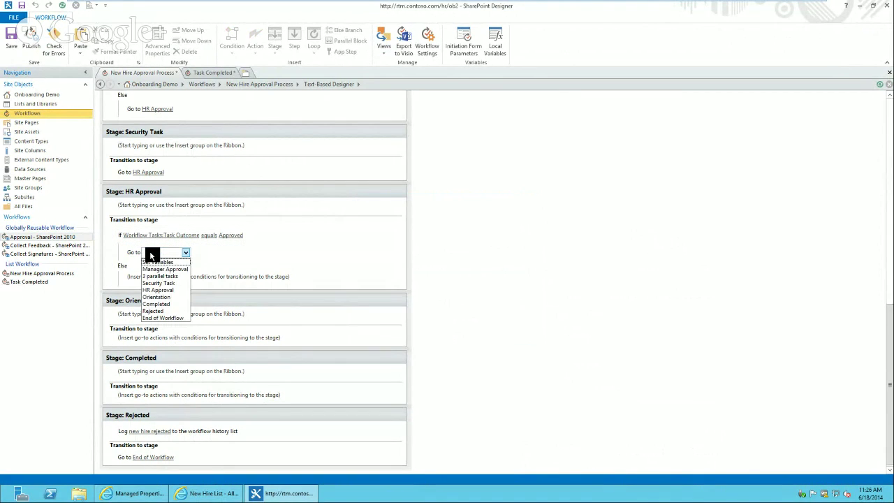
pyautogui.click(160, 298)
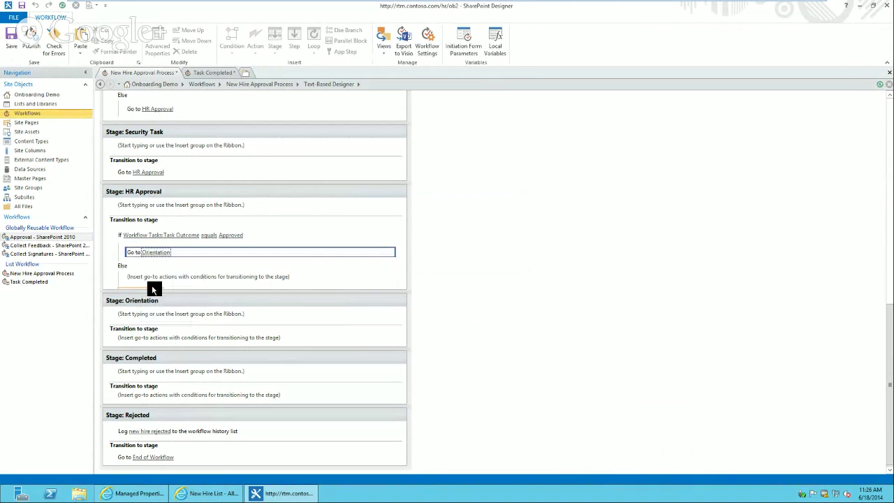
pyautogui.click(152, 286)
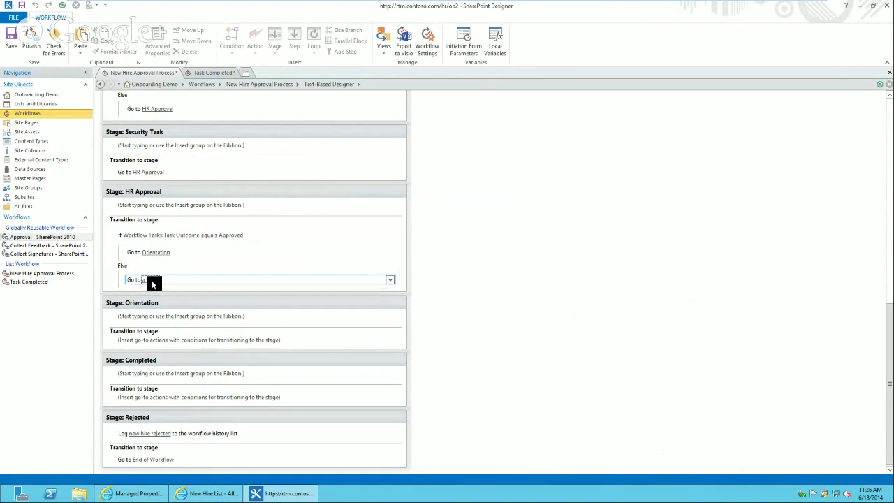
pyautogui.click(151, 280)
pyautogui.click(156, 338)
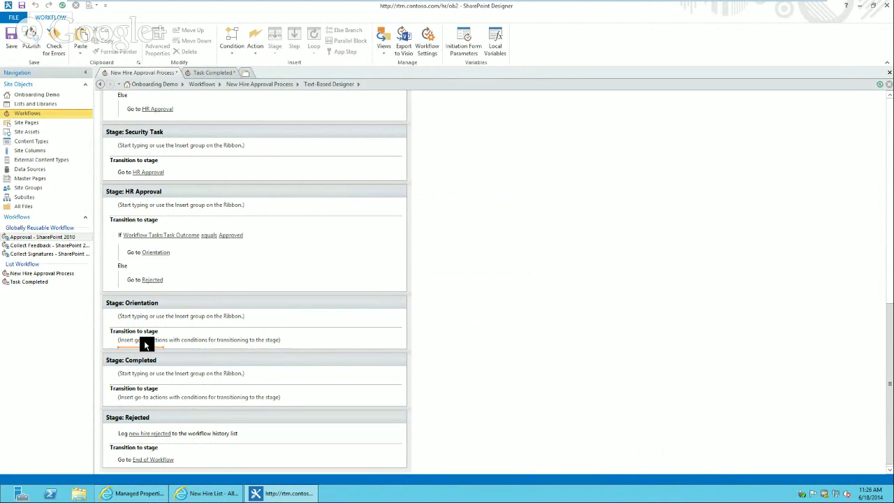
# Make Orientation go to Completed and Completed go to End of Workflow
pyautogui.click(143, 340)
pyautogui.click(143, 343)
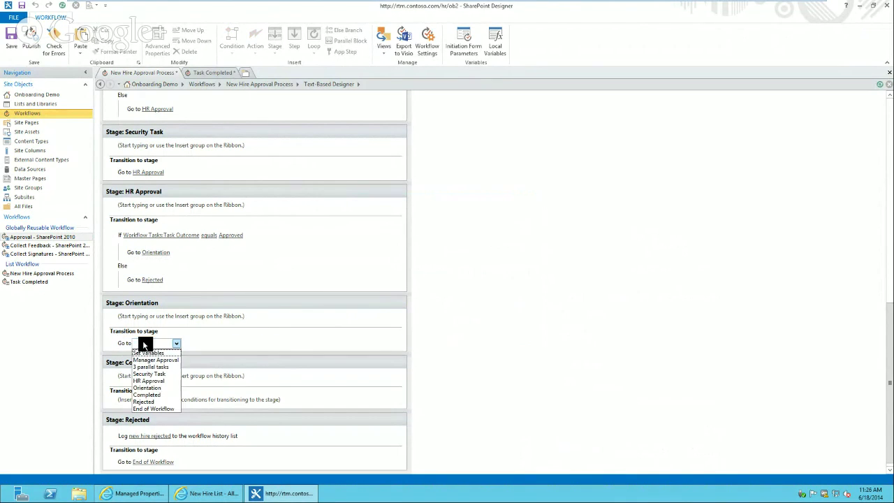
pyautogui.click(154, 395)
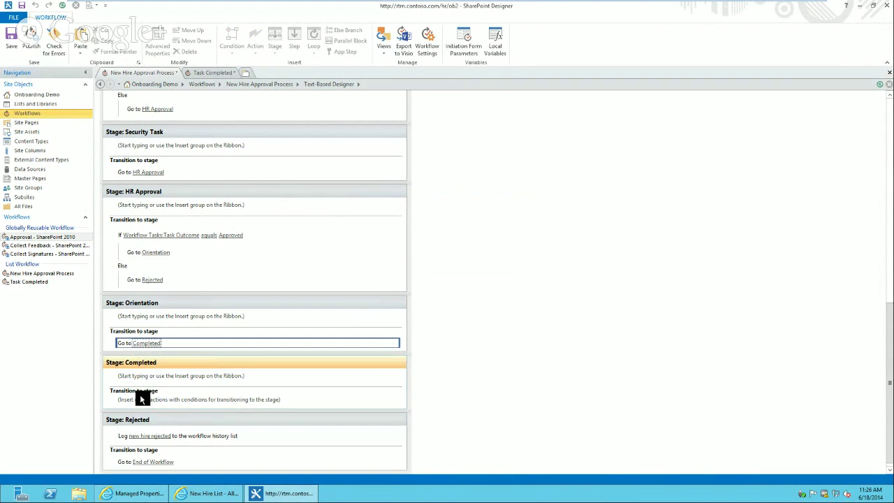
pyautogui.click(143, 401)
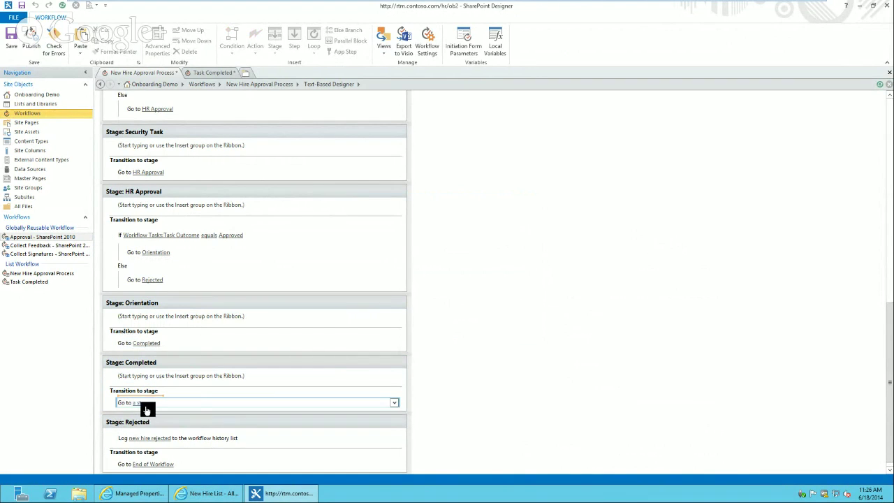
pyautogui.click(144, 403)
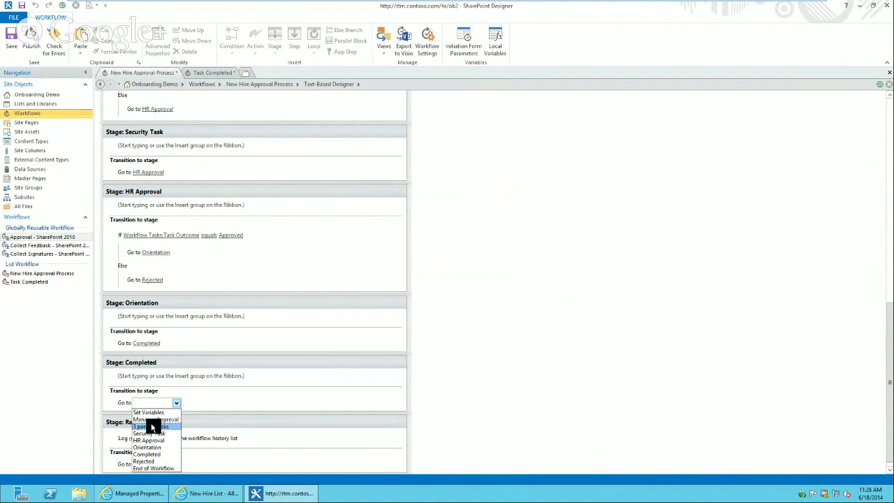
pyautogui.click(156, 469)
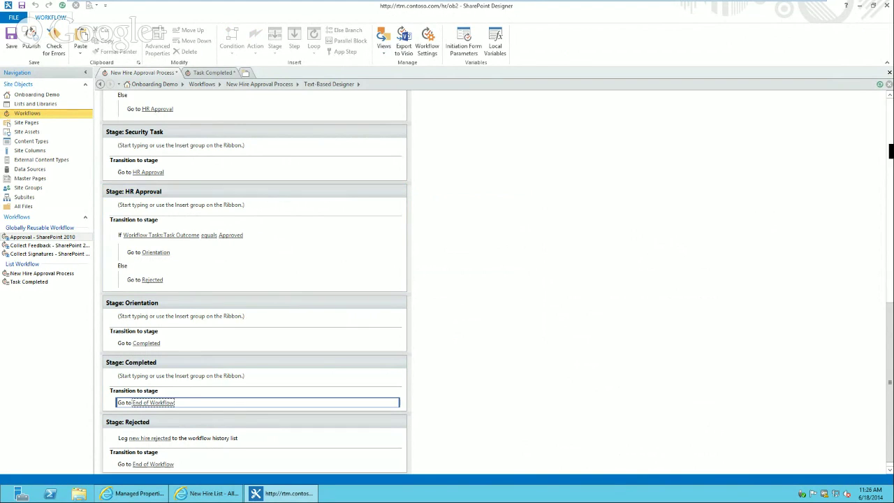
pyautogui.moveTo(891, 150); pyautogui.dragTo(889, 129)
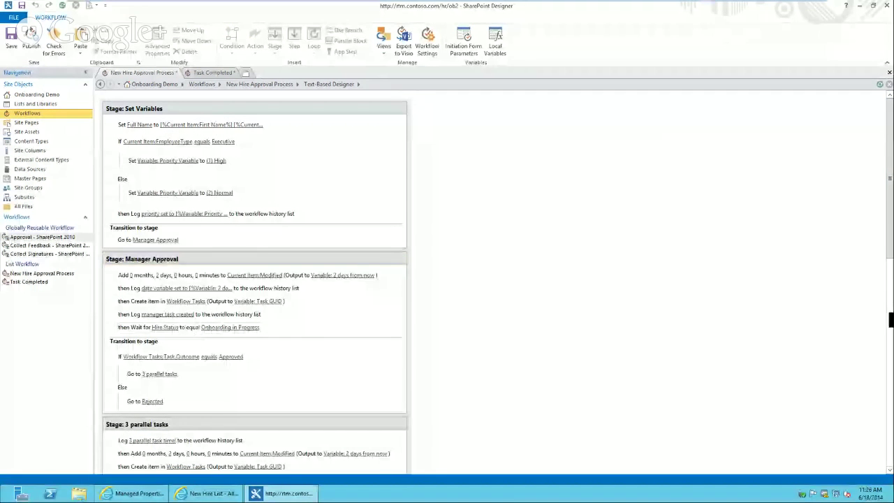
pyautogui.scroll(-1, 255, 280)
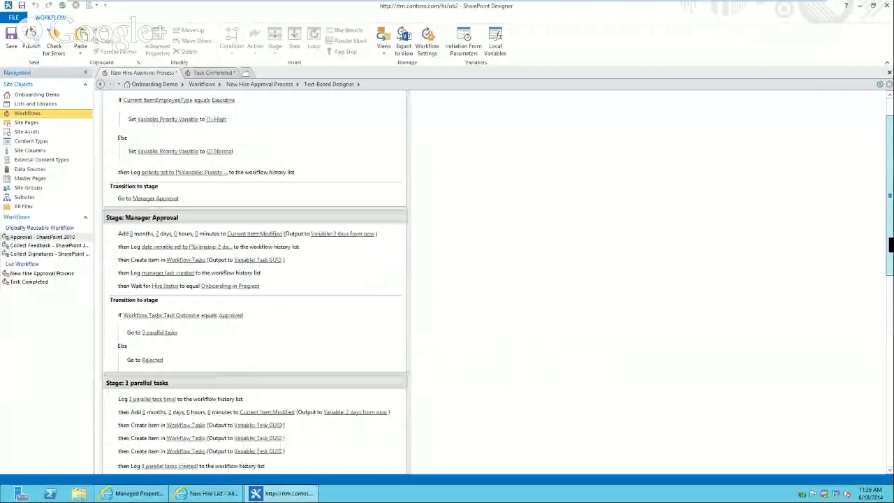
pyautogui.moveTo(891, 244); pyautogui.dragTo(891, 314)
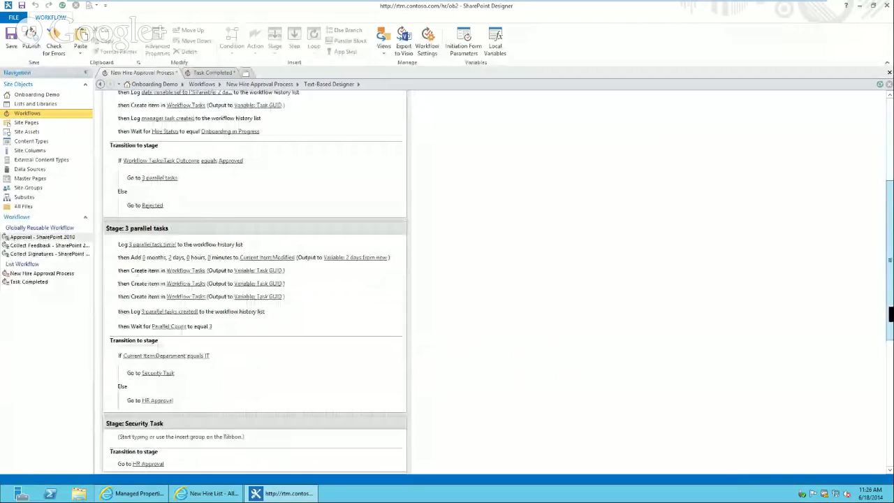
pyautogui.scroll(-1, 146, 281)
pyautogui.click(136, 282)
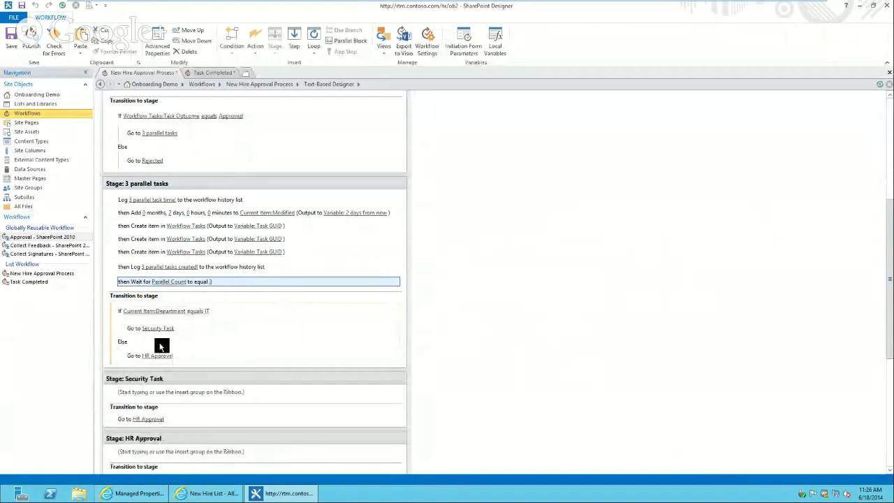
pyautogui.click(155, 399)
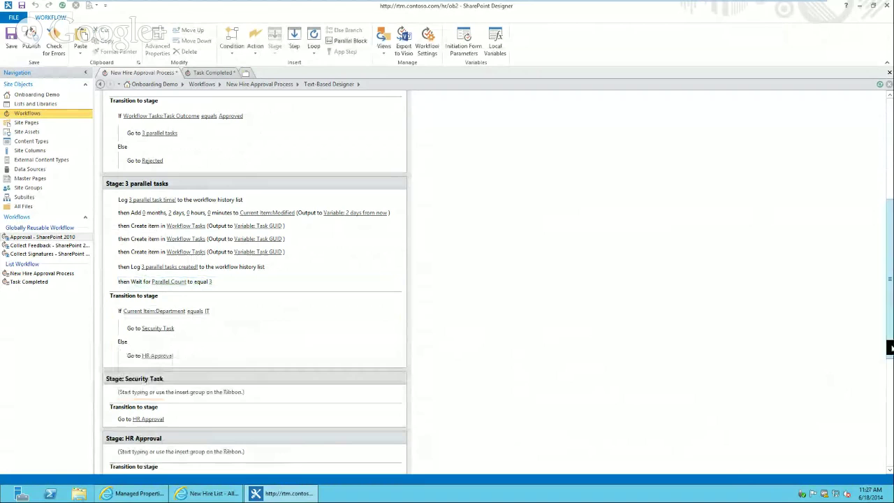
pyautogui.moveTo(890, 347); pyautogui.dragTo(889, 400)
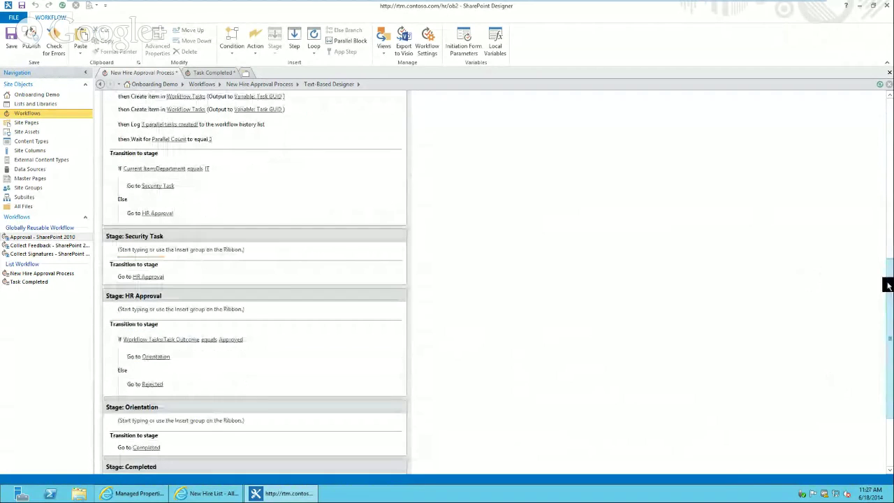
pyautogui.moveTo(889, 285); pyautogui.dragTo(888, 250)
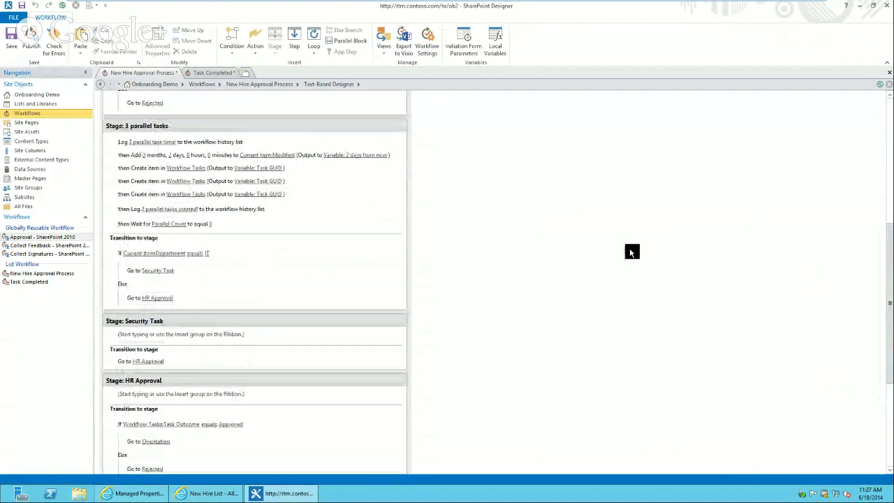
# Log 'time for security task because employee is in IT' in Security Task, then select the 2-day date action
pyautogui.click(138, 336)
pyautogui.write('log')
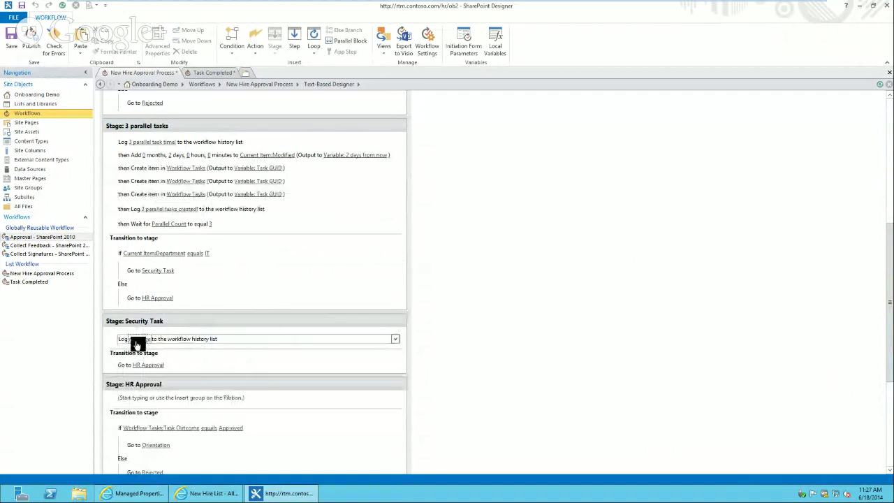
pyautogui.click(137, 342)
pyautogui.write('time for se')
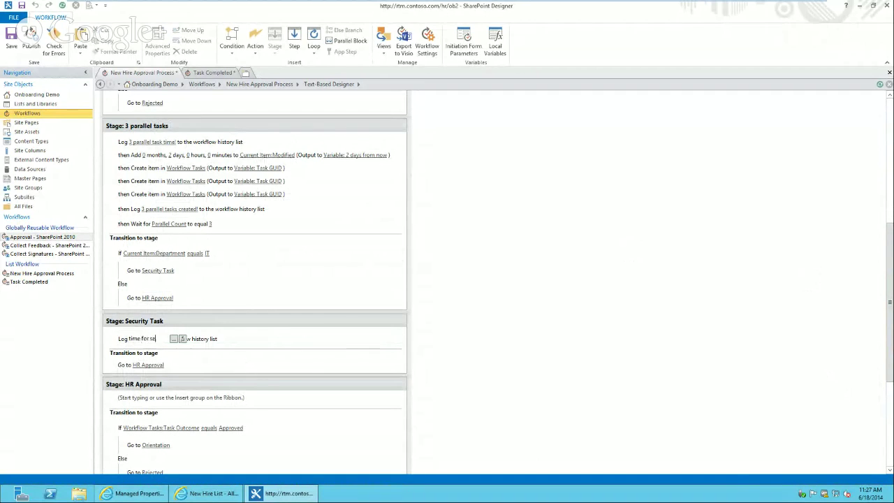
pyautogui.write('curity task')
pyautogui.write(' because emp')
pyautogui.write('loyee is in')
pyautogui.write(' I')
pyautogui.write('T')
pyautogui.press('Return')
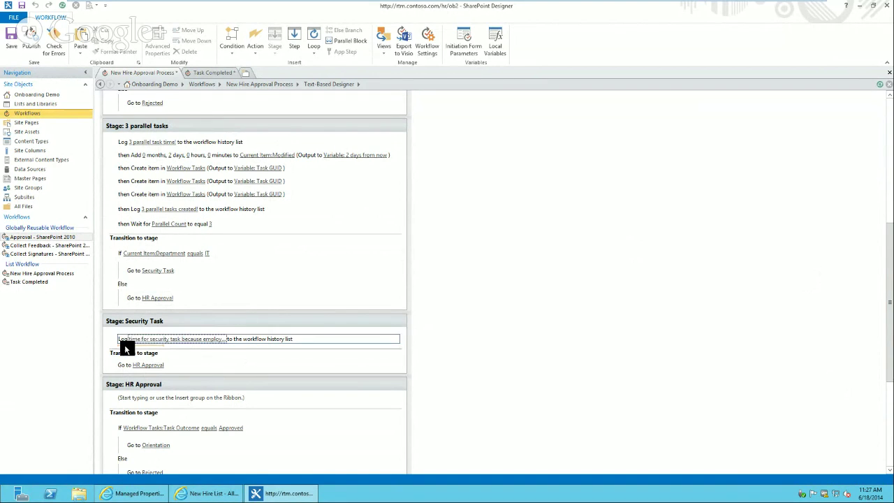
pyautogui.click(124, 344)
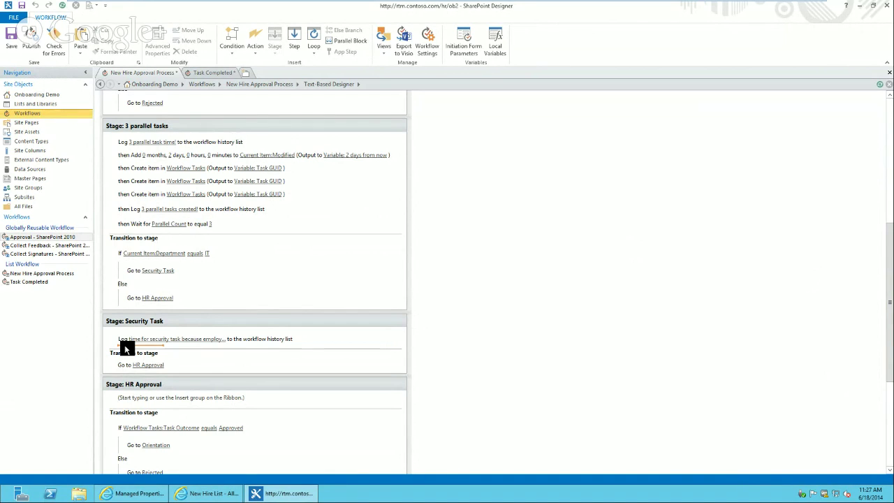
pyautogui.click(126, 152)
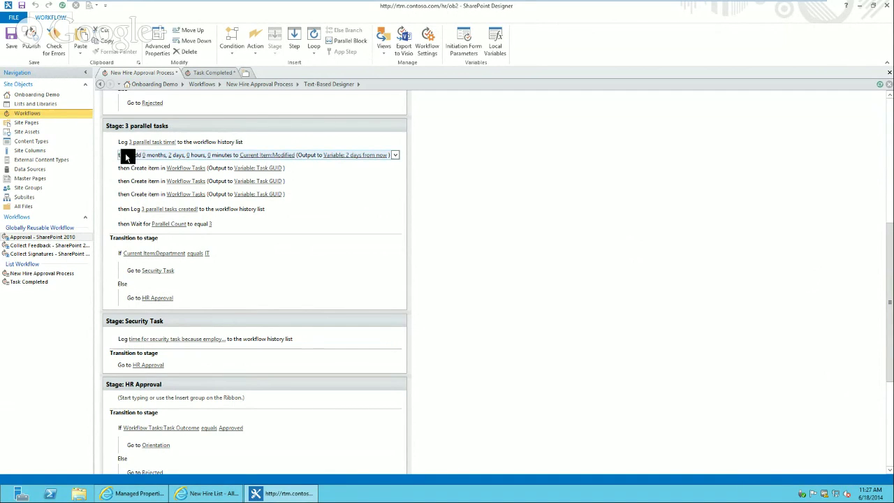
# Paste the 2-day date calculation and the Workflow Tasks item creation under Security Task's Log action
pyautogui.click(127, 348)
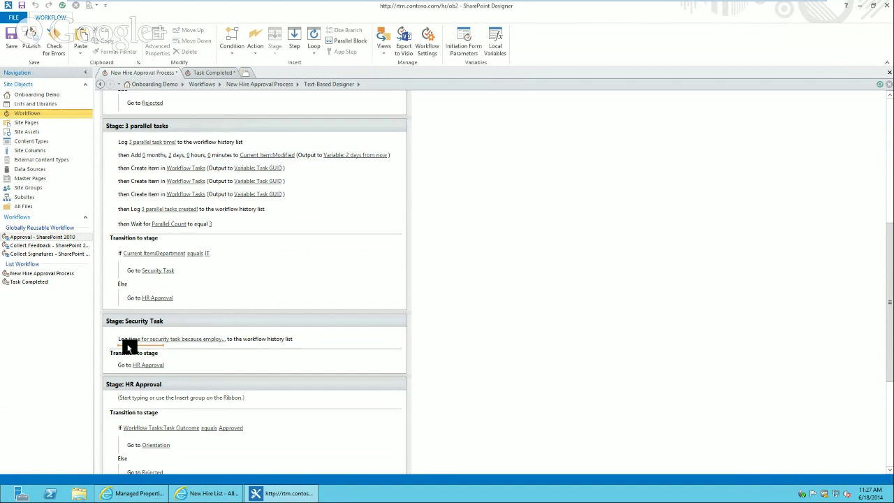
pyautogui.write('then Add 0 months, 2 days, 0 hours, 0 minutes to Current Item:Modified (Output to Variable: 2 days from now )')
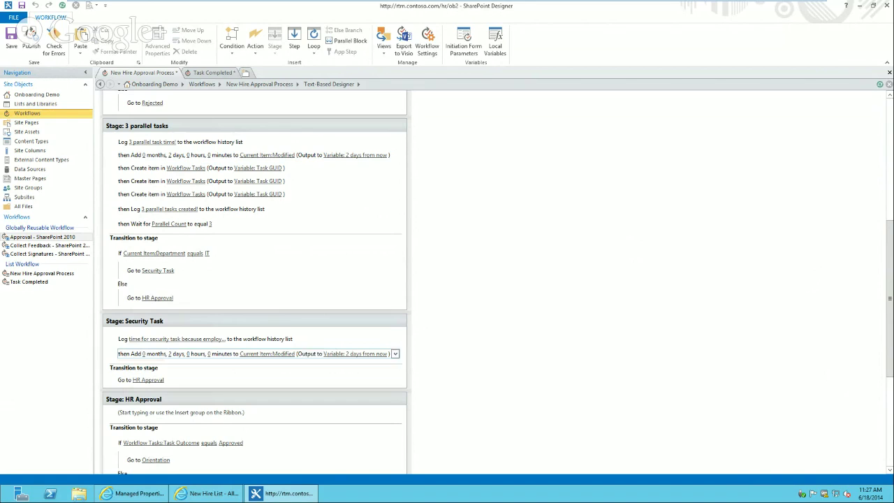
pyautogui.click(149, 168)
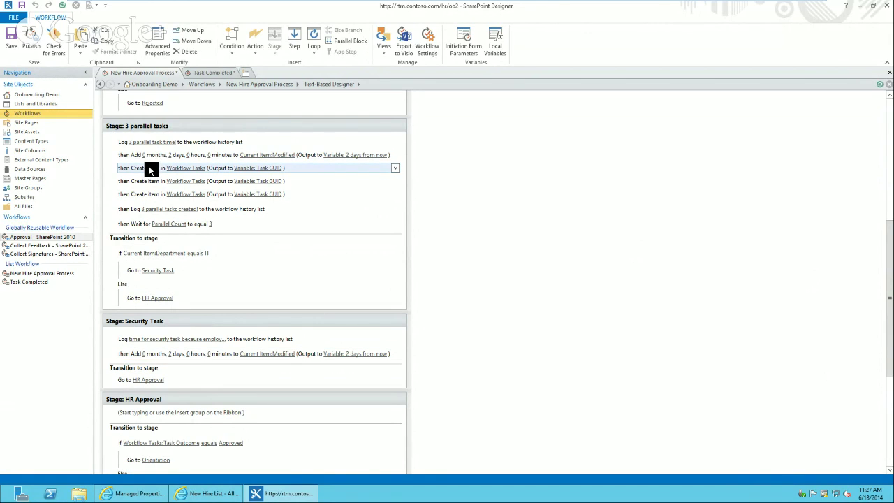
pyautogui.click(138, 365)
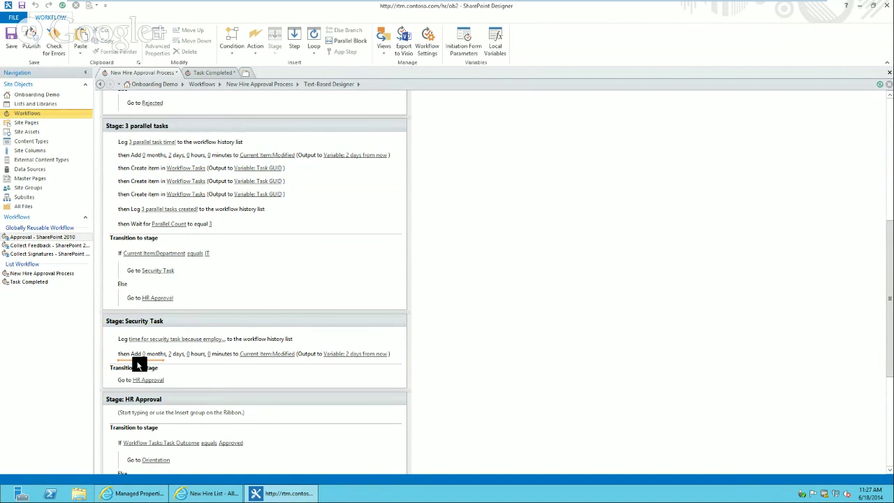
pyautogui.hotkey('ctrl', 'v')
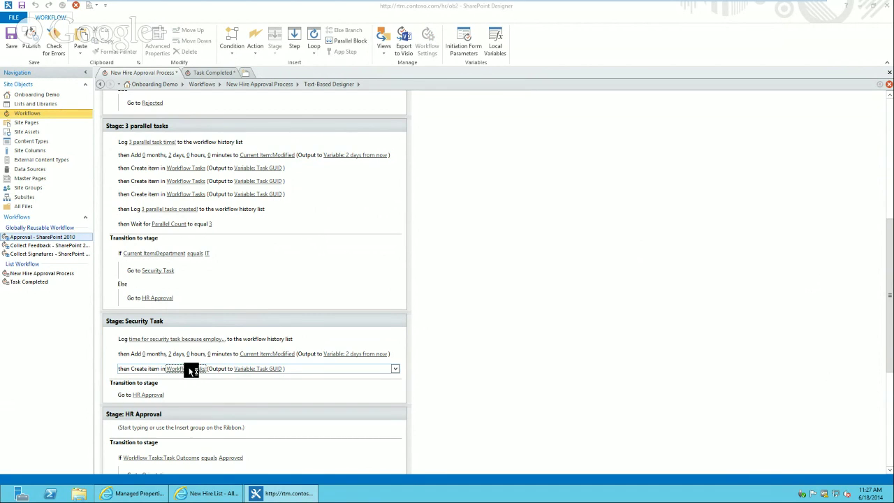
# Set the new task item's Content Type ID to New Hire Completed Task
pyautogui.click(187, 371)
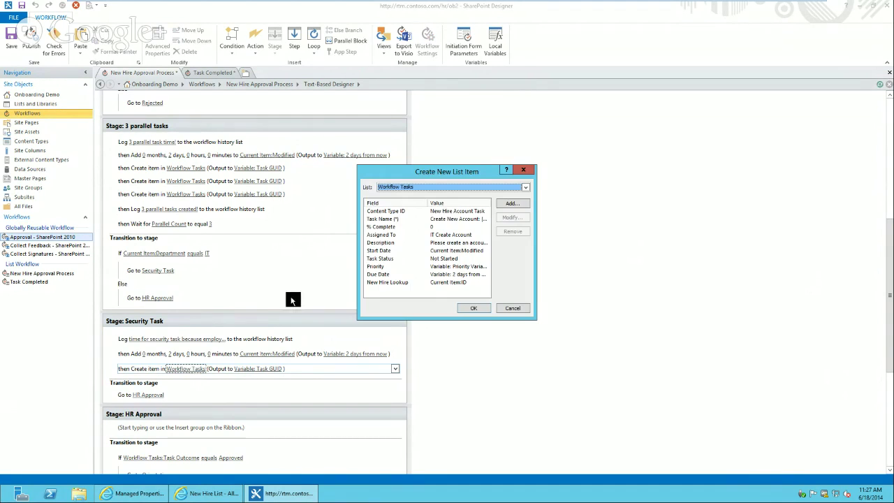
pyautogui.click(439, 212)
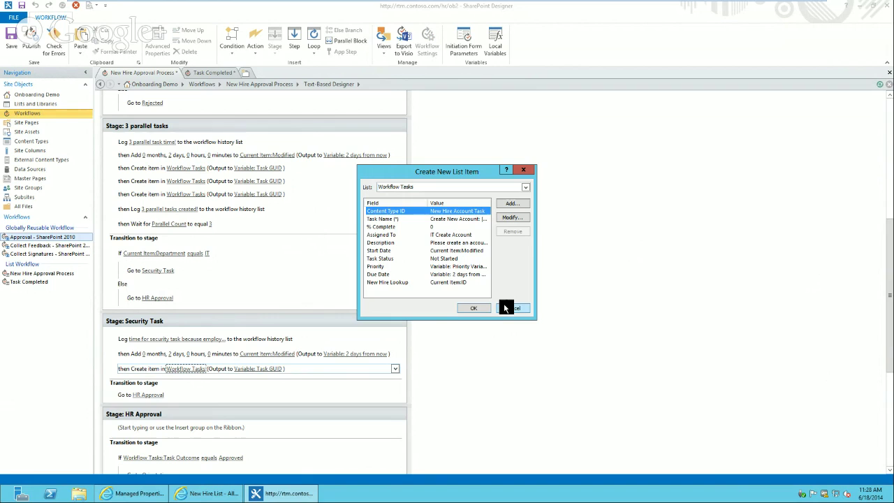
pyautogui.click(513, 218)
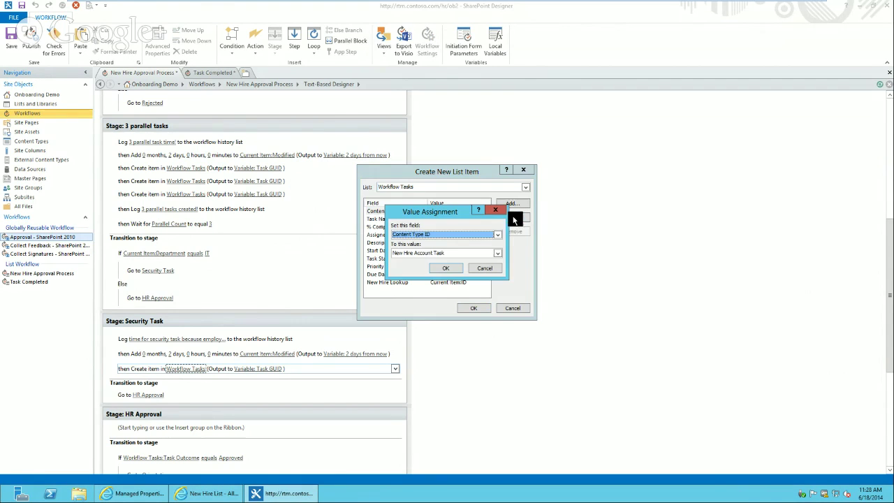
pyautogui.click(431, 254)
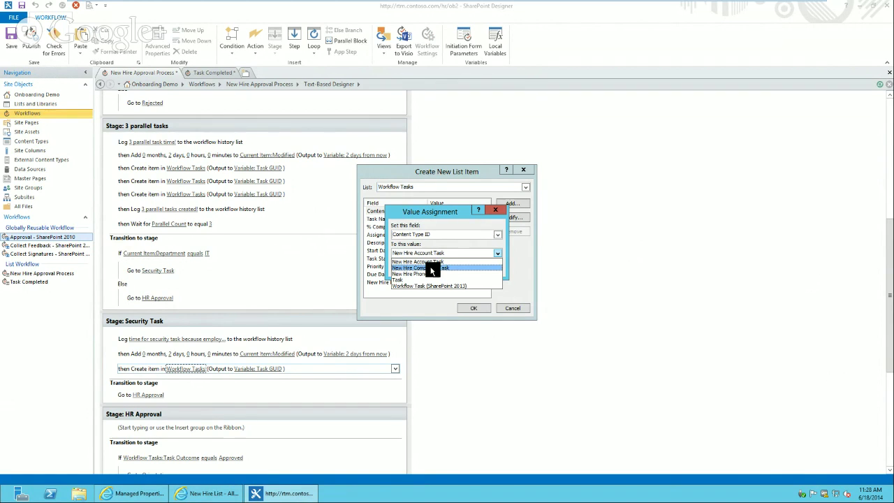
pyautogui.click(431, 268)
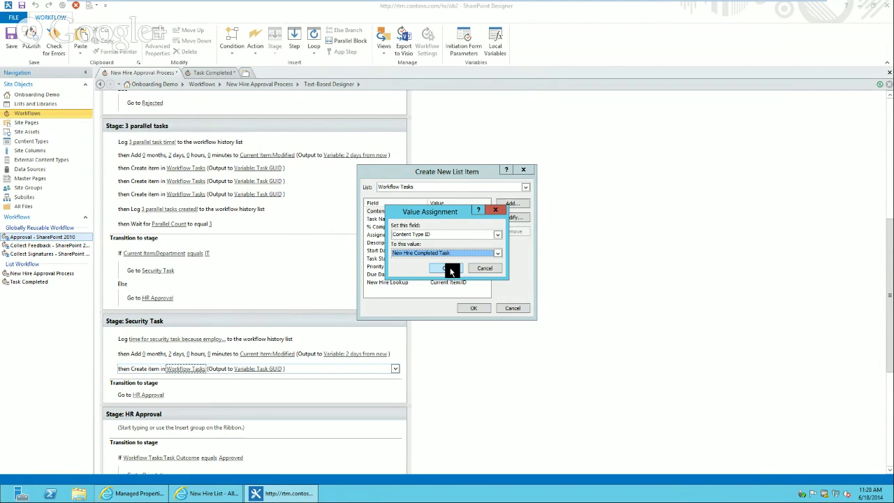
pyautogui.click(447, 268)
# Replace the 'Create New Account' prefix of the Task Name with 'Security Task:'
pyautogui.click(427, 222)
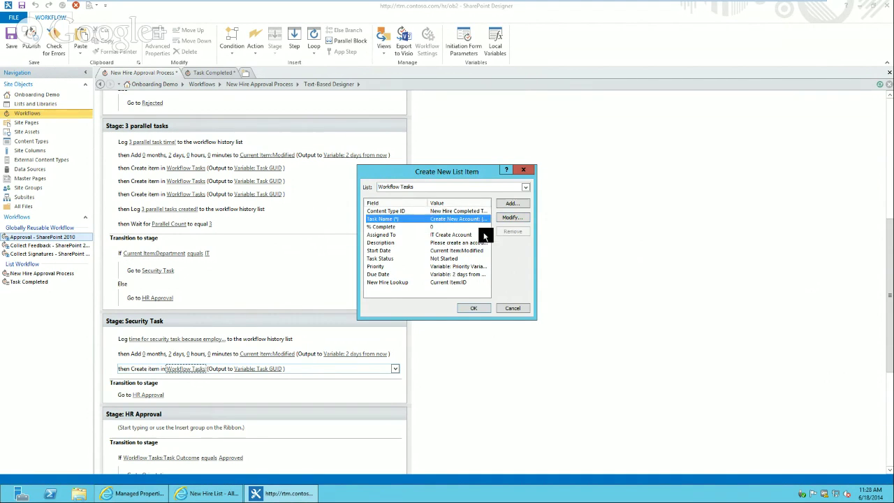
pyautogui.click(521, 220)
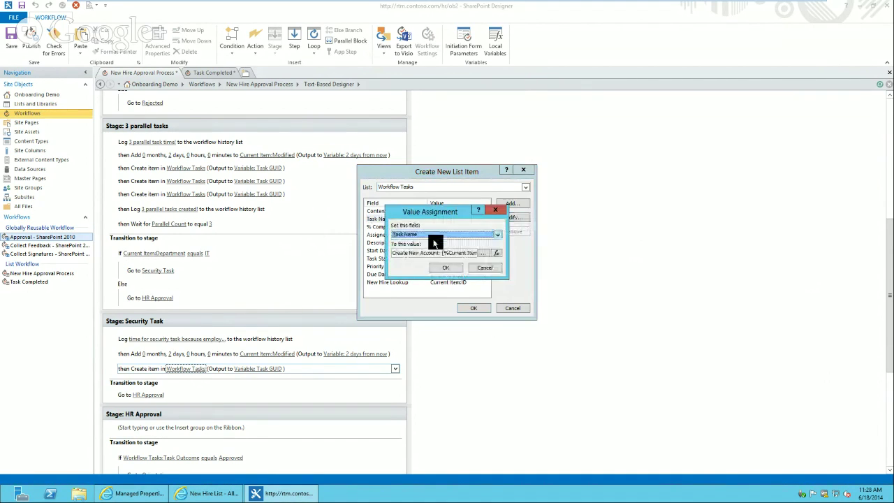
pyautogui.click(482, 253)
pyautogui.click(384, 175)
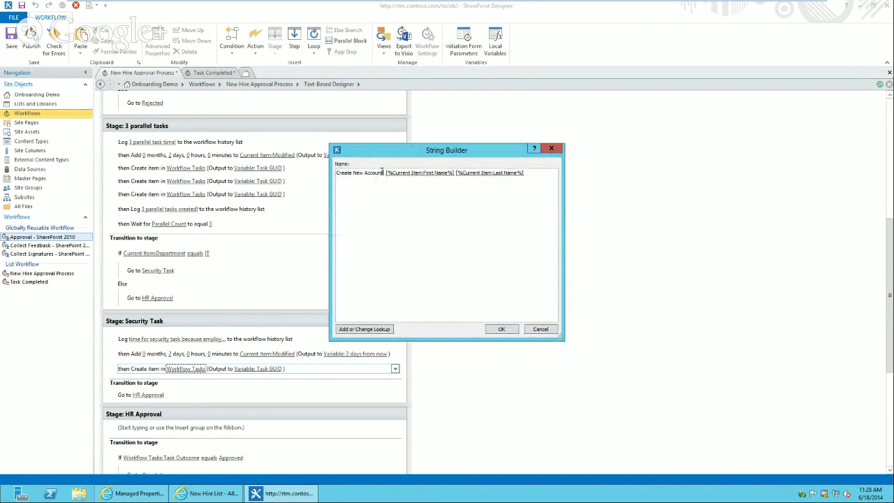
pyautogui.moveTo(383, 173); pyautogui.dragTo(214, 157)
pyautogui.write('Secu')
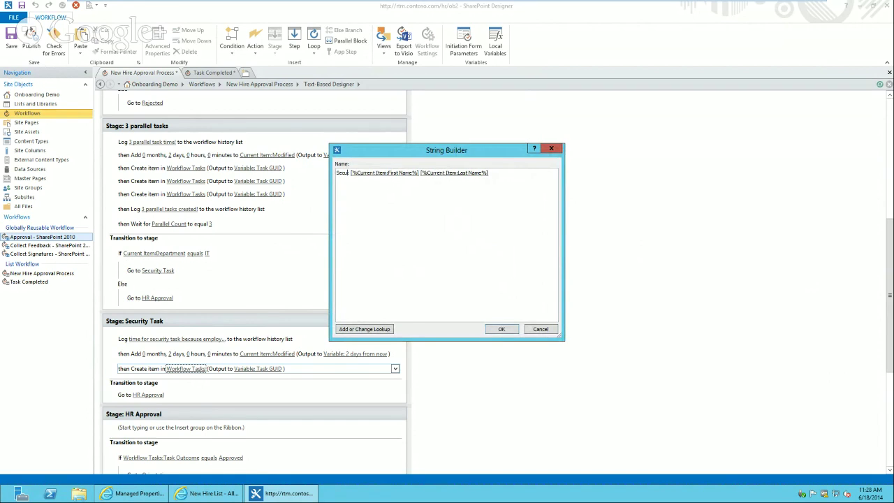
pyautogui.write('rity Task:')
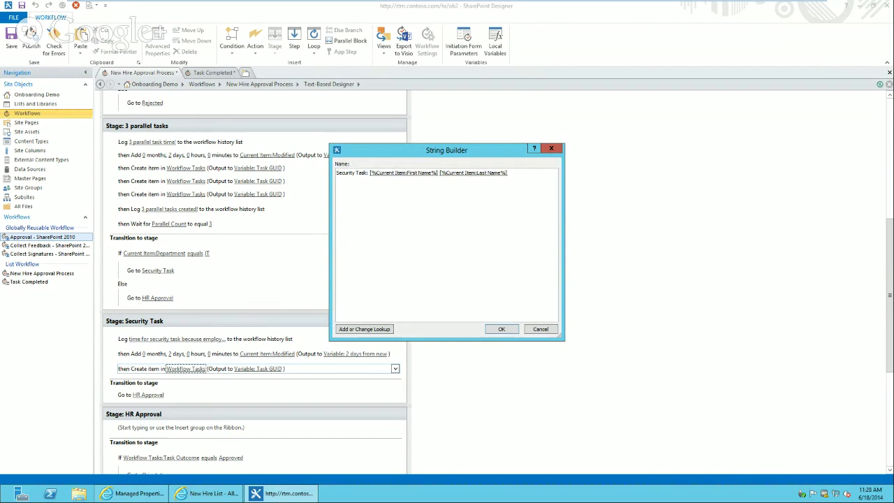
pyautogui.click(502, 330)
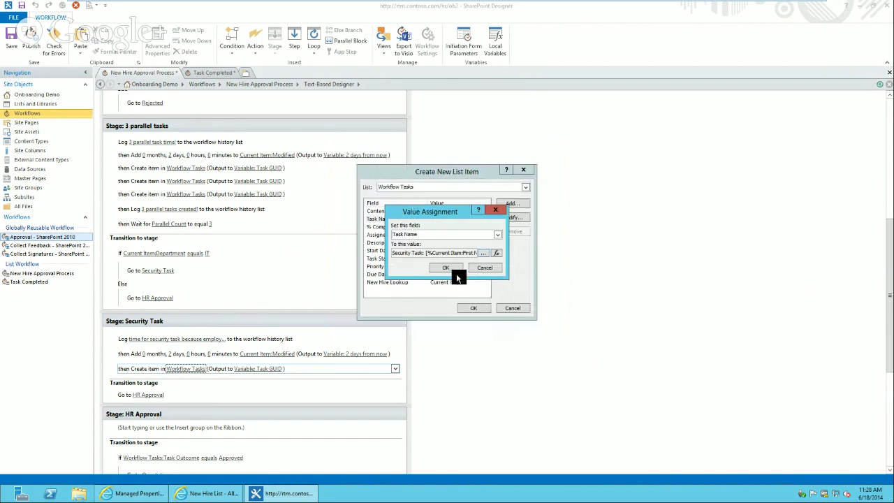
pyautogui.click(455, 273)
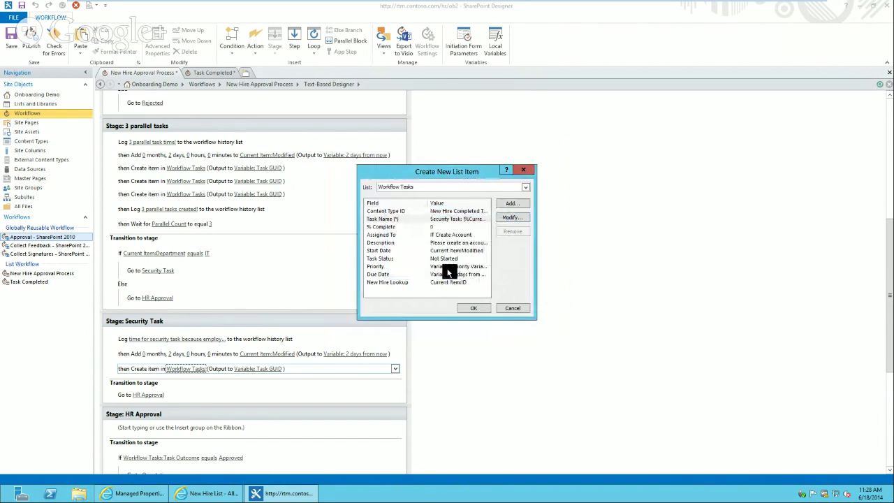
pyautogui.click(413, 235)
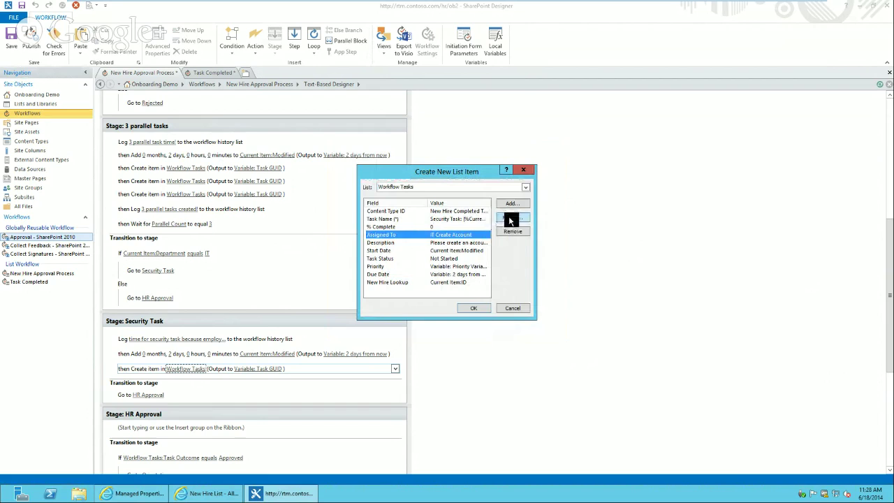
pyautogui.click(118, 495)
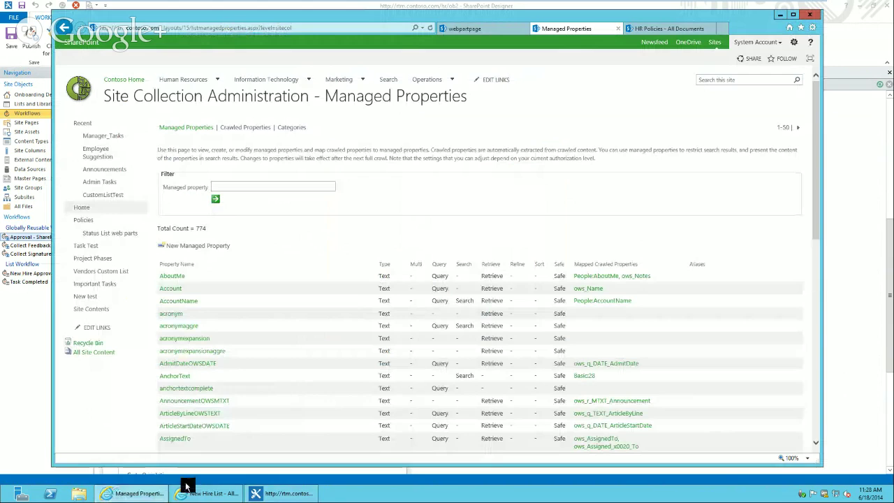
# Close the Managed Properties browser tab and go to Site settings from the gear menu
pyautogui.click(809, 14)
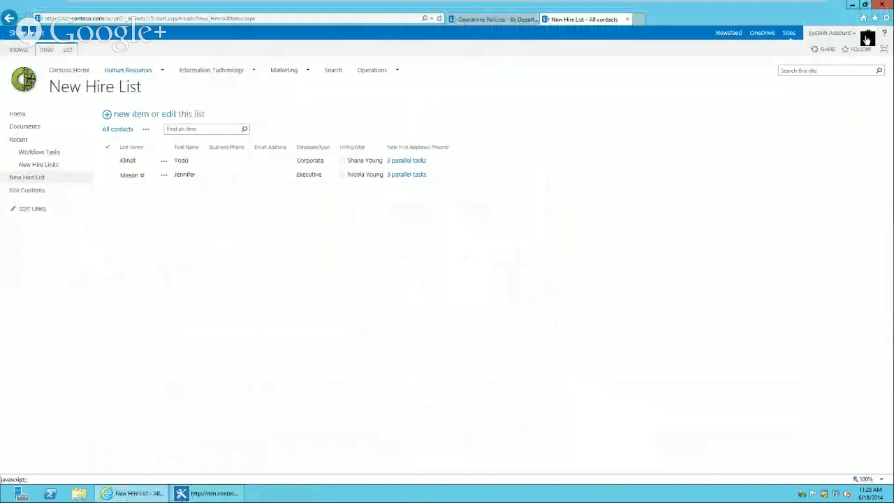
pyautogui.click(867, 39)
pyautogui.click(841, 145)
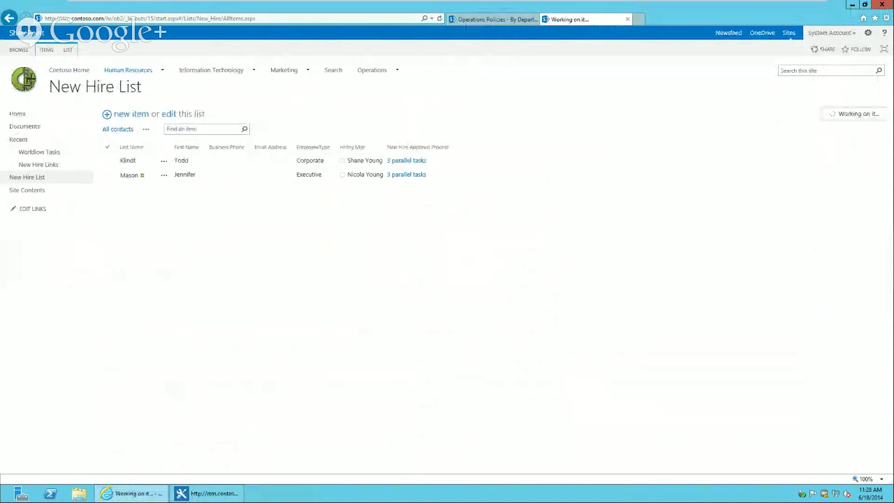
# Change the task's Assigned To from IT Create Account to the IT Security group
pyautogui.click(213, 494)
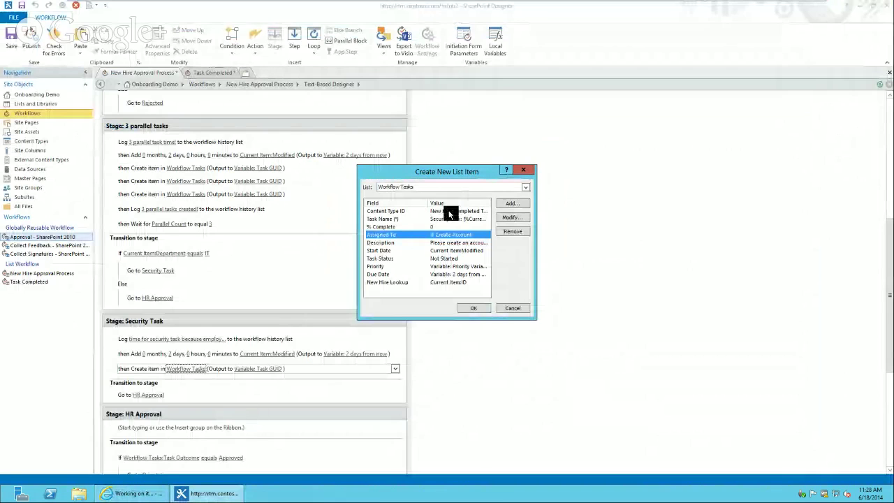
pyautogui.click(510, 220)
pyautogui.click(487, 251)
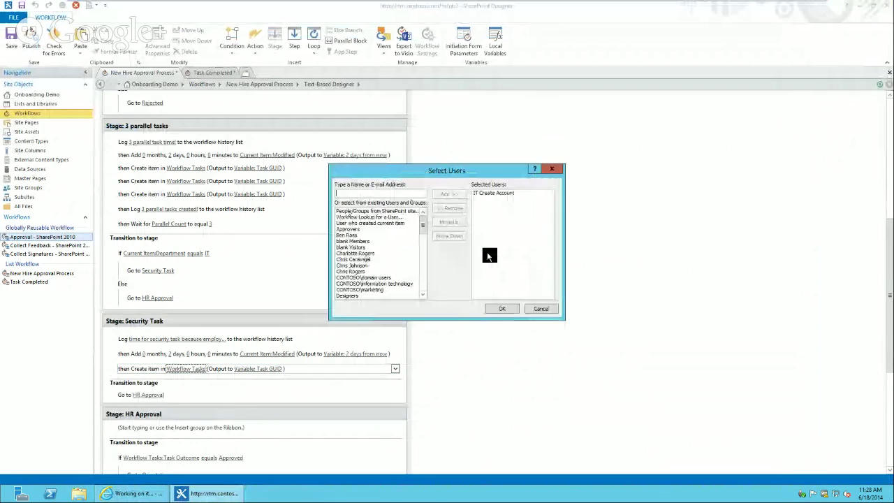
pyautogui.click(504, 193)
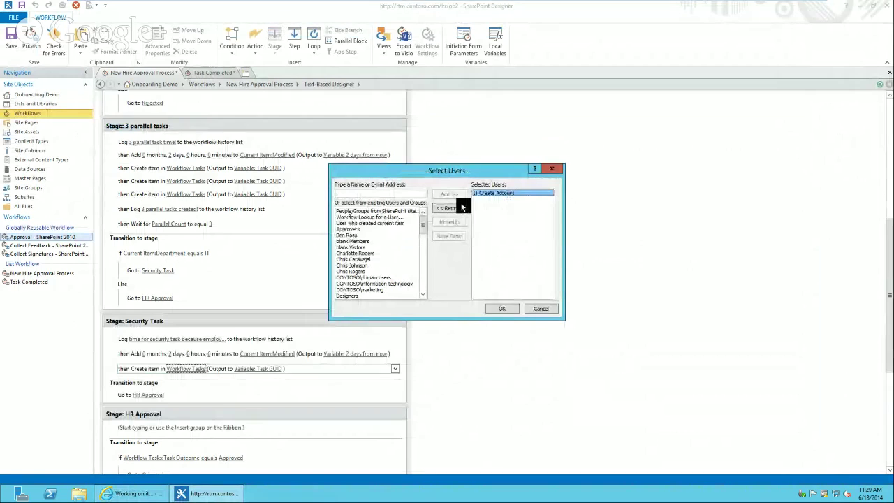
pyautogui.click(450, 209)
pyautogui.moveTo(426, 223); pyautogui.dragTo(430, 249)
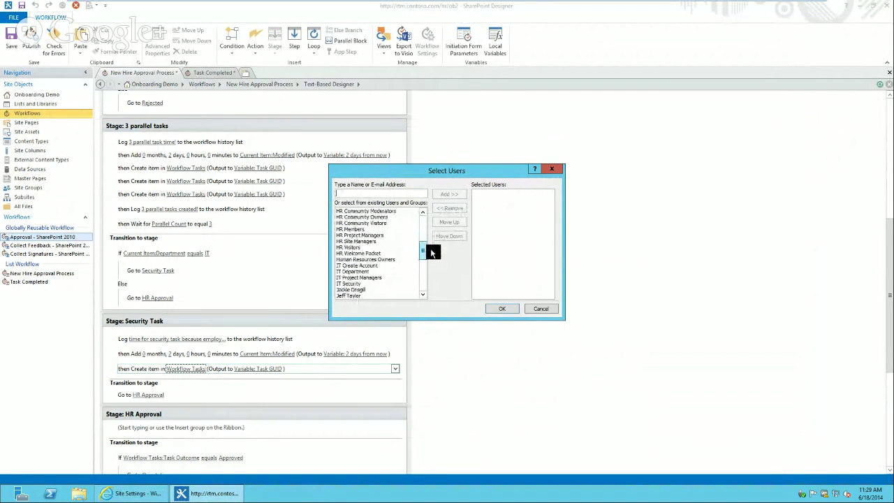
pyautogui.scroll(-1, 350, 275)
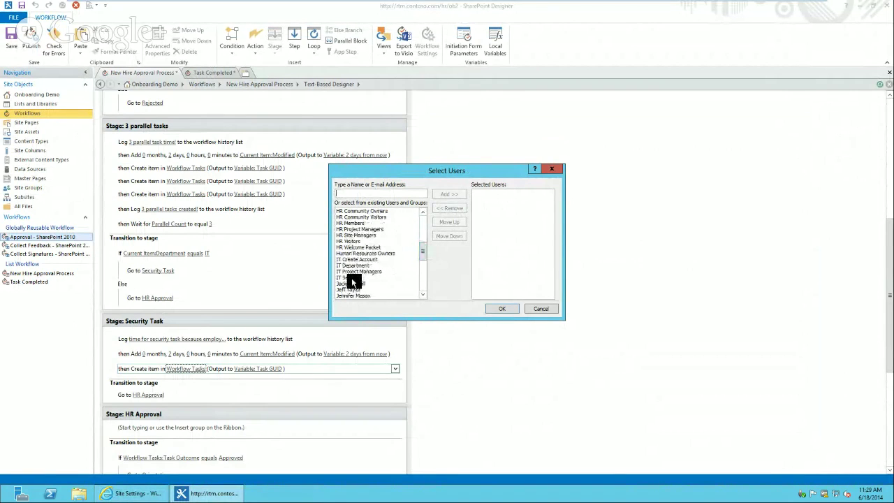
pyautogui.click(351, 278)
pyautogui.click(450, 193)
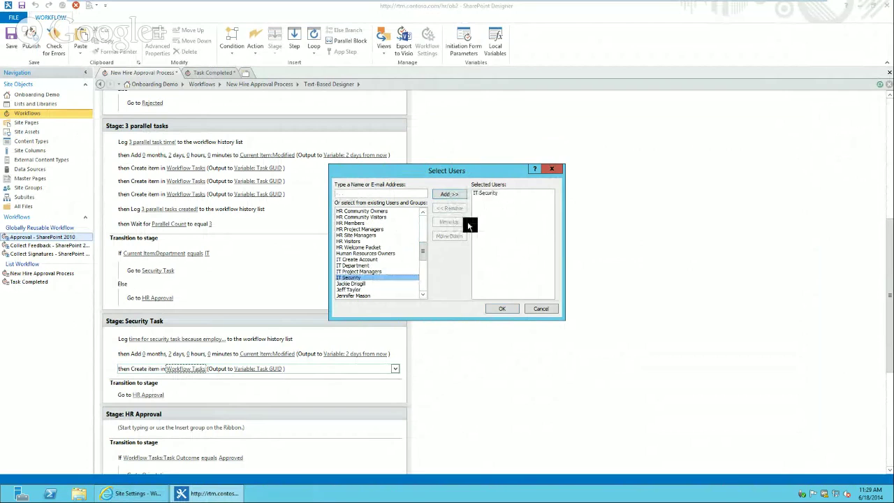
pyautogui.click(498, 309)
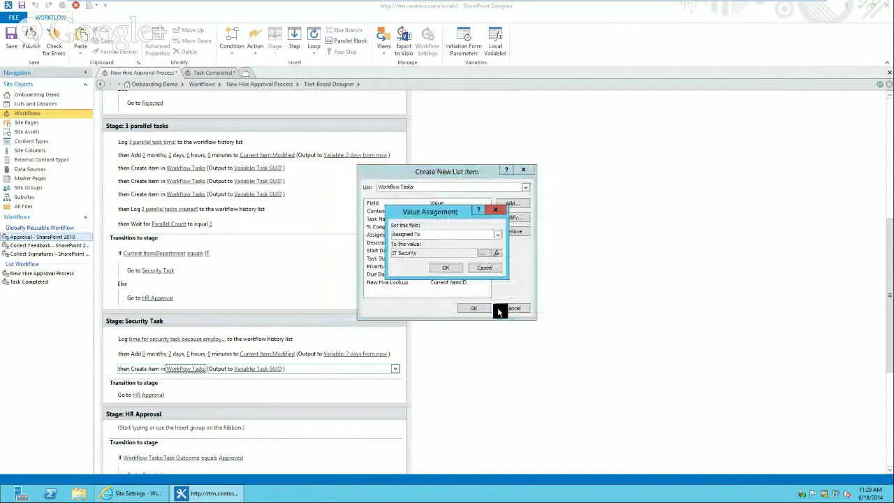
pyautogui.click(438, 265)
pyautogui.click(450, 250)
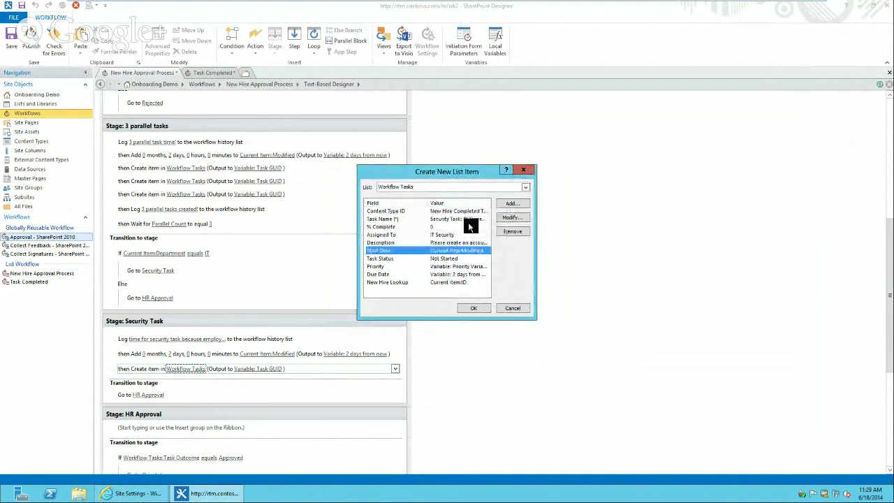
# Set the Description to 'This is an IT employee, please complete the security configuration'
pyautogui.doubleClick(459, 243)
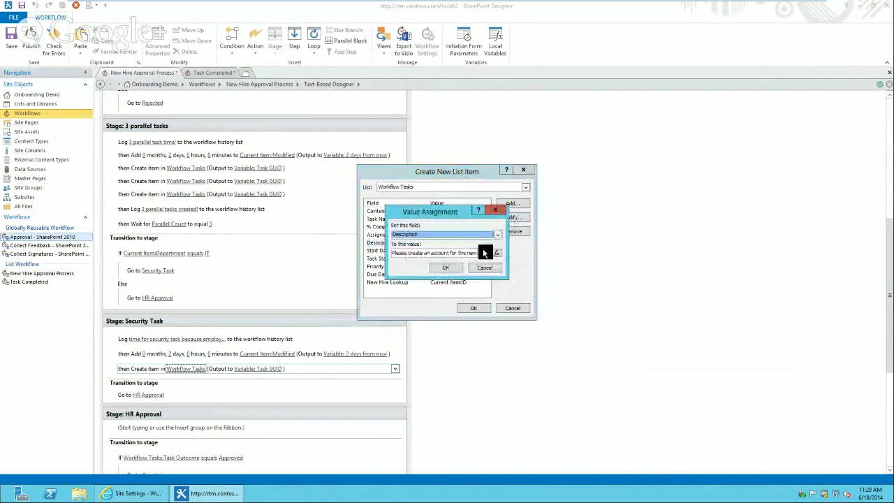
pyautogui.click(483, 253)
pyautogui.hotkey('ctrl', 'a')
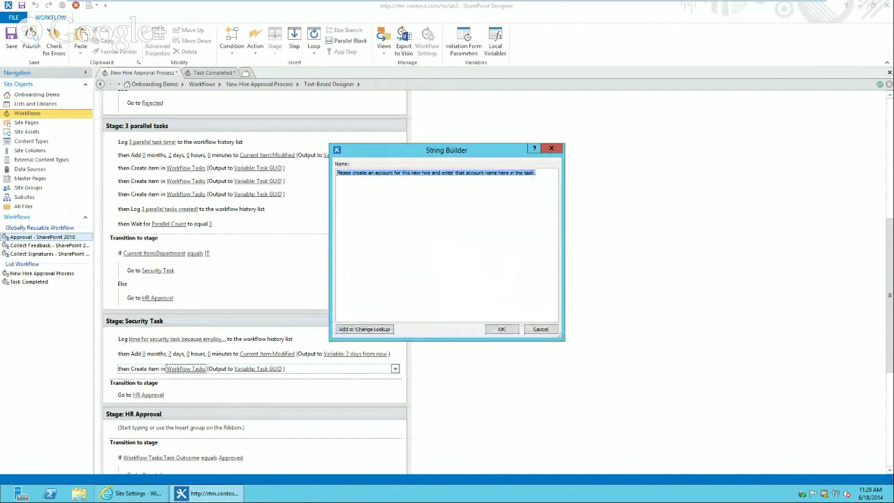
pyautogui.write('This is an ')
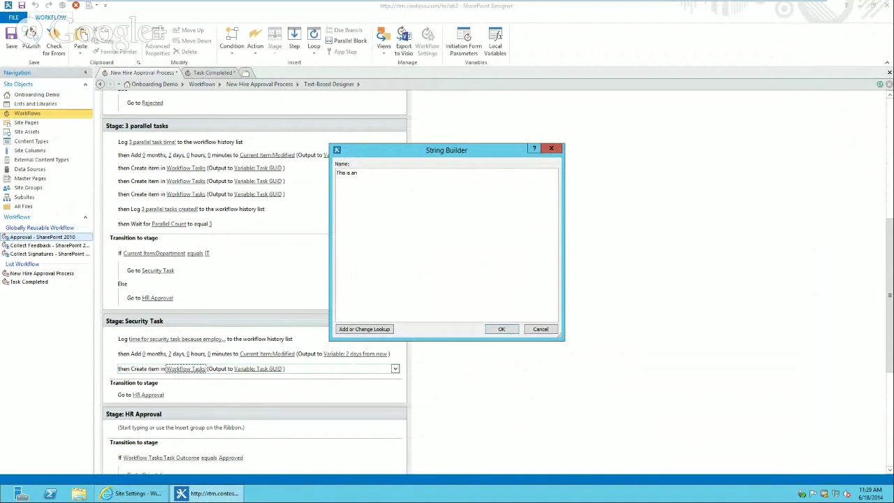
pyautogui.write('IT employee, please complete the security configuration.')
pyautogui.click(505, 330)
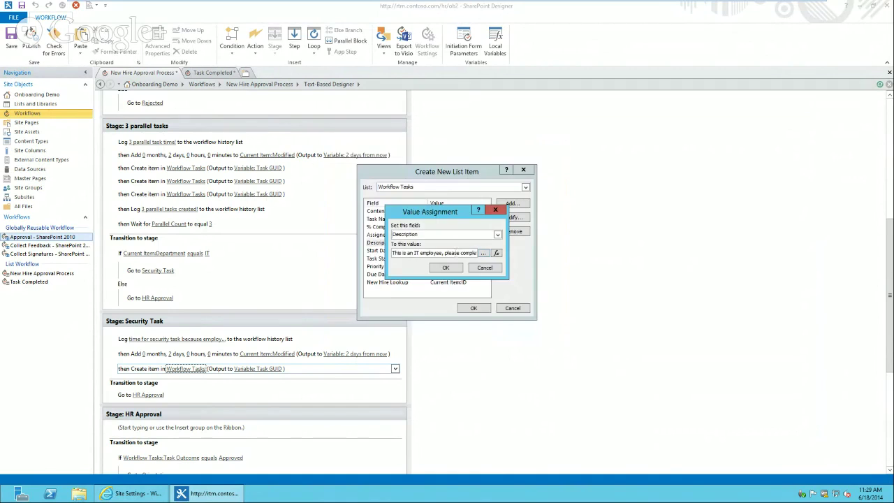
pyautogui.click(472, 209)
# Review Start Date, Task Status, Priority, Due Date and New Hire Lookup, then confirm the item
pyautogui.click(412, 256)
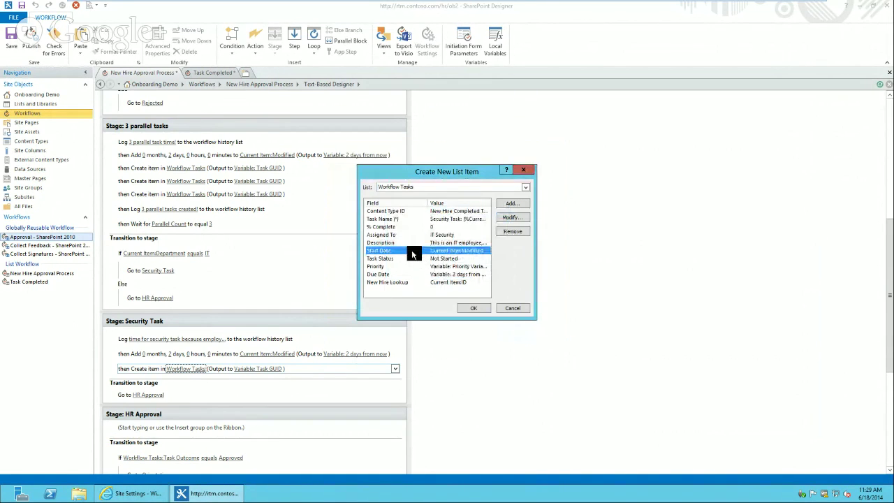
pyautogui.click(411, 259)
pyautogui.click(411, 266)
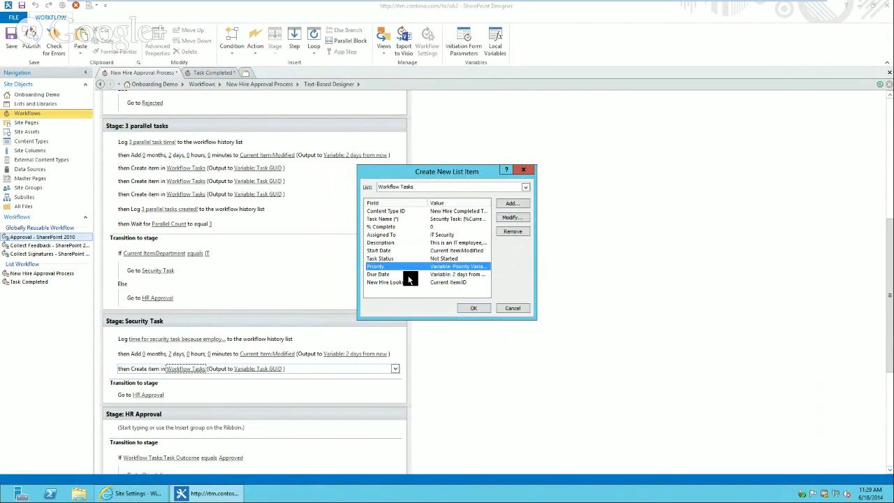
pyautogui.click(410, 275)
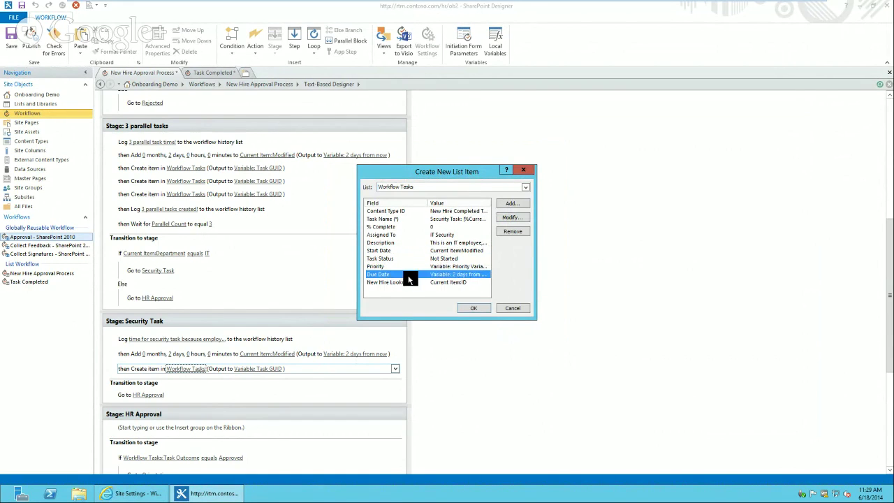
pyautogui.click(406, 283)
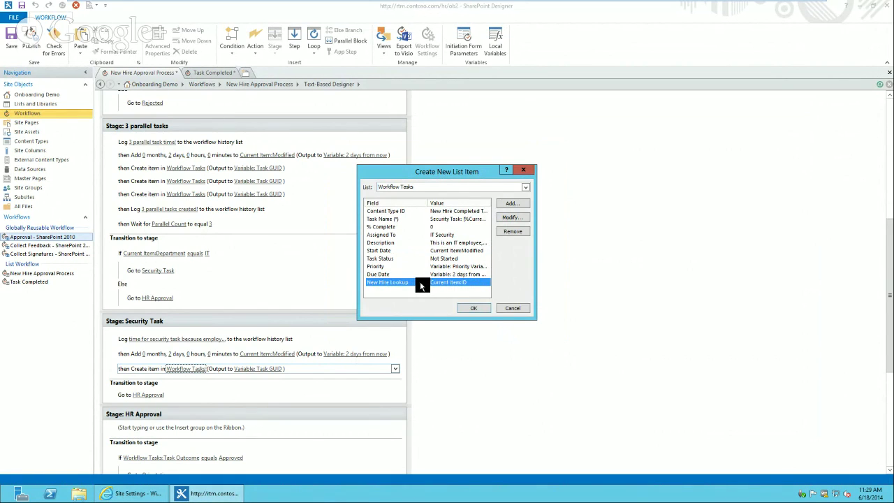
pyautogui.click(478, 310)
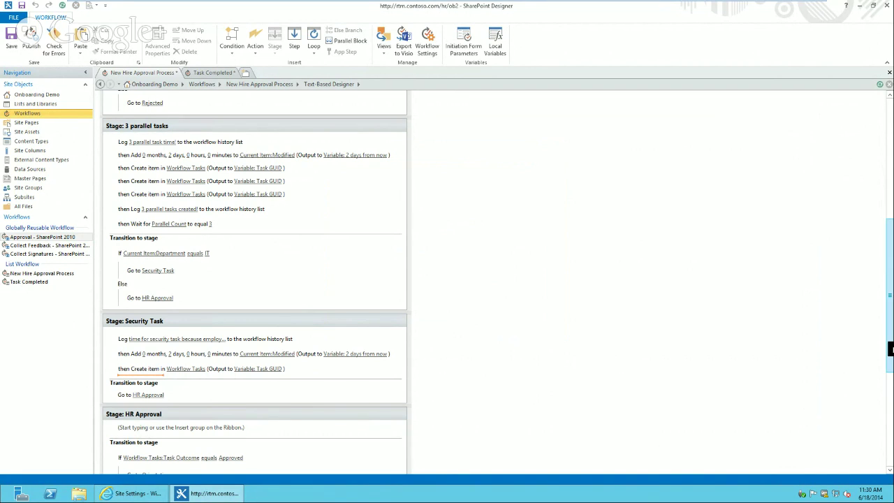
pyautogui.moveTo(891, 349); pyautogui.dragTo(890, 349)
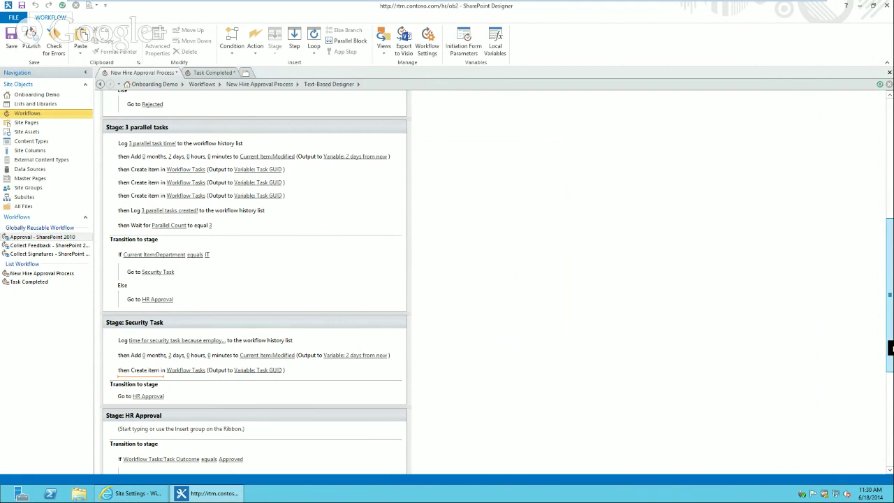
# Add a Wait for Field Change step after Create item: Hire Status equals HR Approval
pyautogui.moveTo(891, 348); pyautogui.dragTo(891, 324)
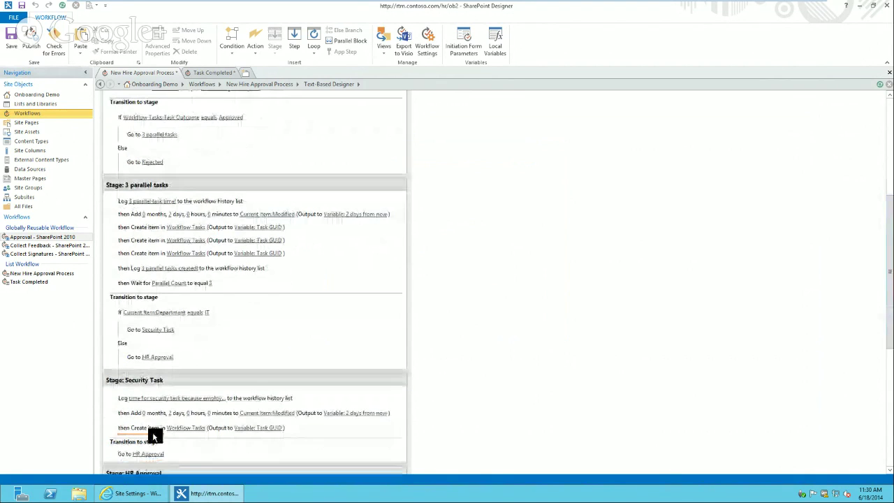
pyautogui.click(152, 433)
pyautogui.write('wait')
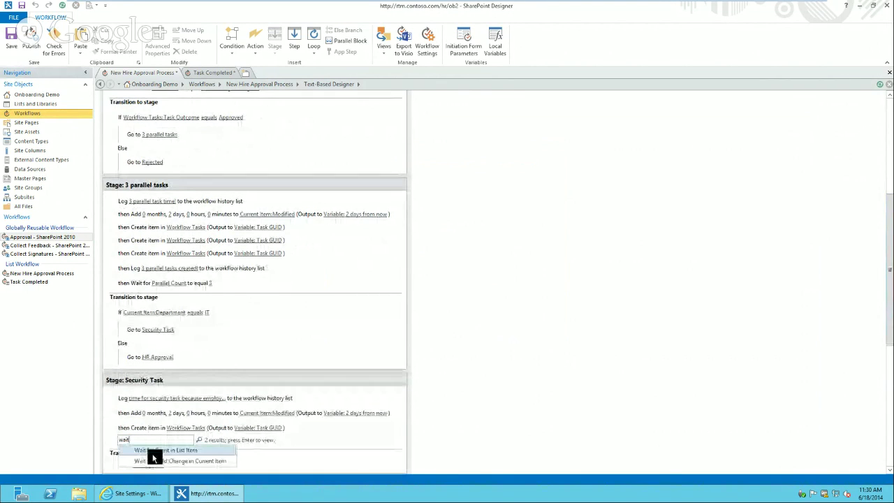
pyautogui.click(154, 457)
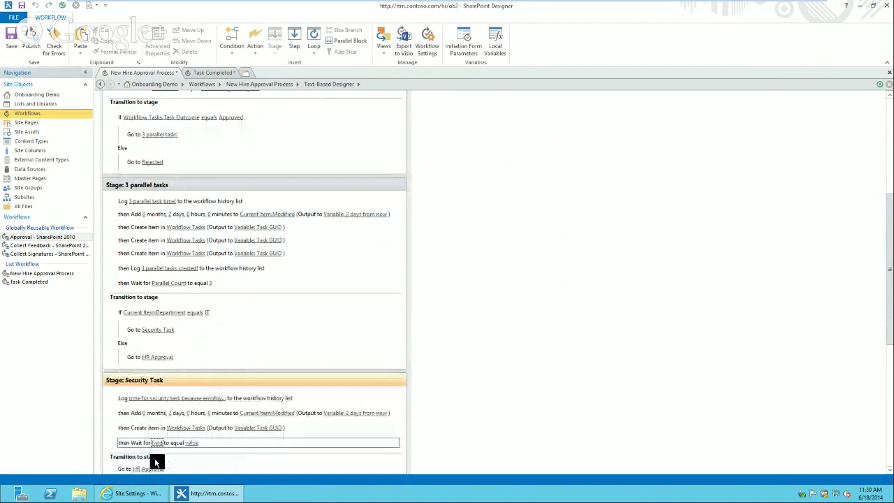
pyautogui.click(161, 442)
pyautogui.moveTo(273, 367); pyautogui.dragTo(274, 397)
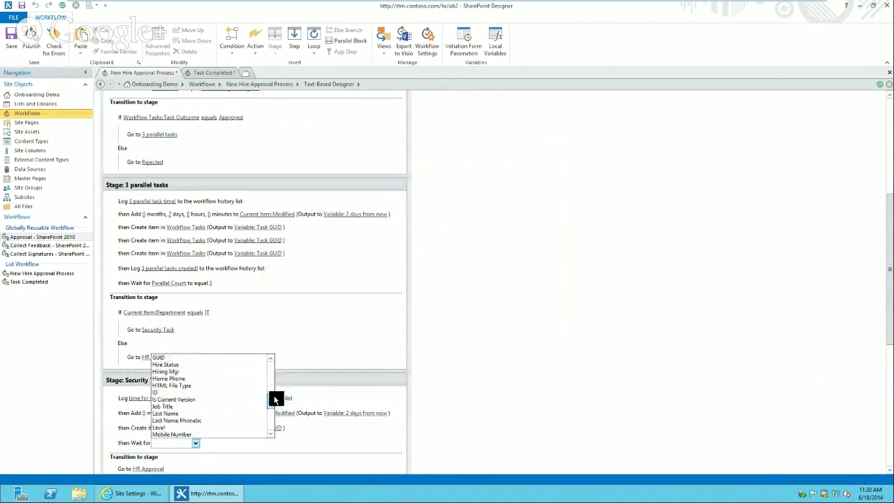
pyautogui.click(213, 366)
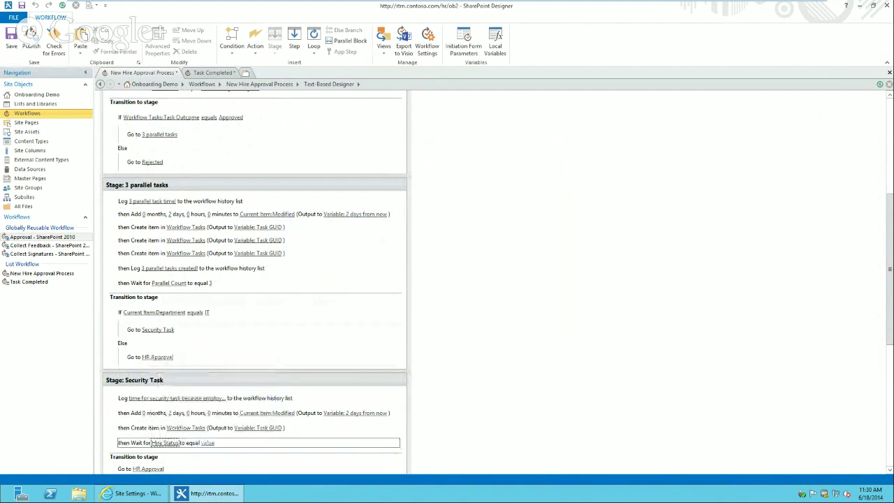
pyautogui.click(208, 441)
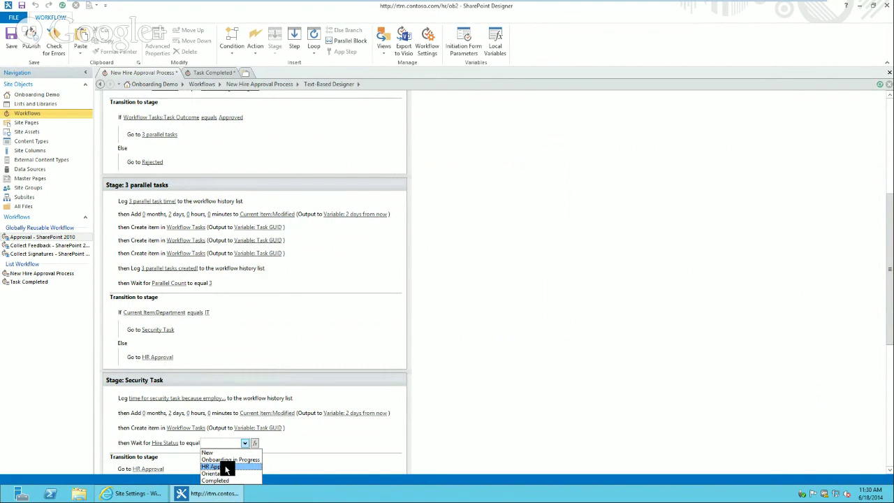
pyautogui.click(226, 470)
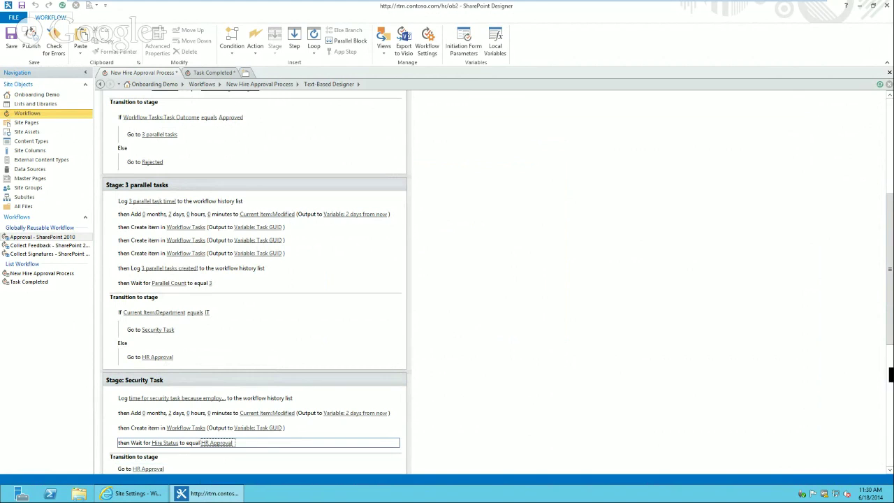
pyautogui.moveTo(891, 325); pyautogui.dragTo(890, 386)
# Log 'HR approval time' in the HR Approval stage, then switch to the Task Completed workflow
pyautogui.click(147, 354)
pyautogui.write('Log')
pyautogui.press('Return')
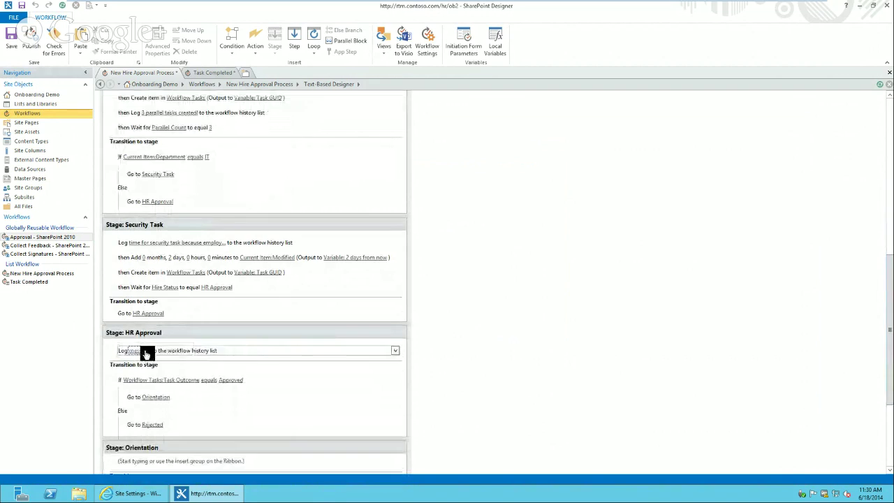
pyautogui.click(145, 351)
pyautogui.write('HR')
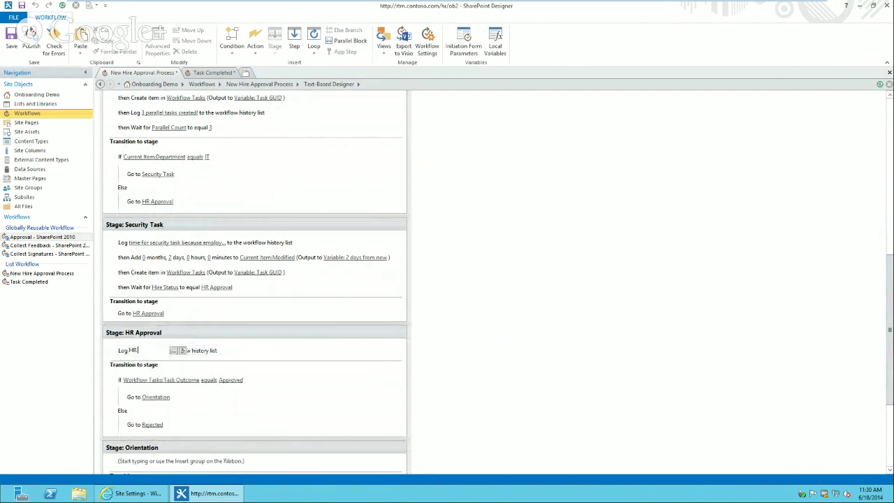
pyautogui.write(' approval time')
pyautogui.press('Return')
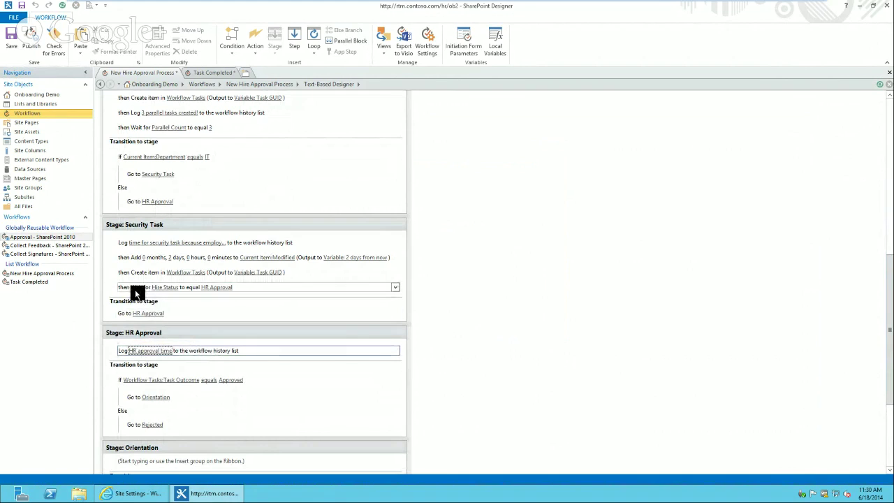
pyautogui.click(134, 286)
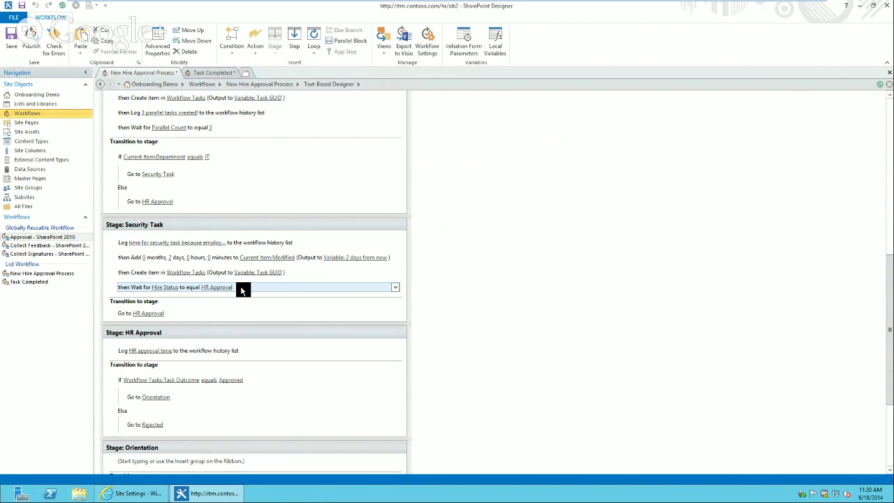
pyautogui.click(216, 71)
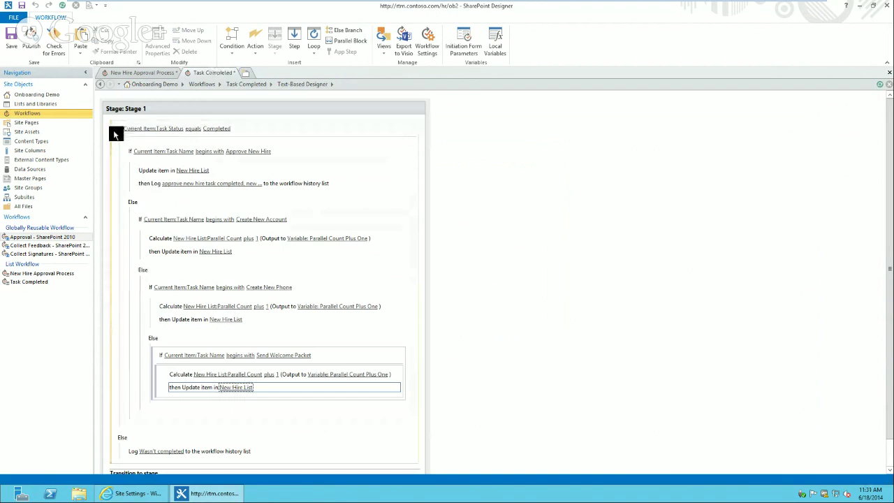
# Move the Send Welcome Packet condition out of both Else branches to below the Wasn't completed log
pyautogui.click(115, 133)
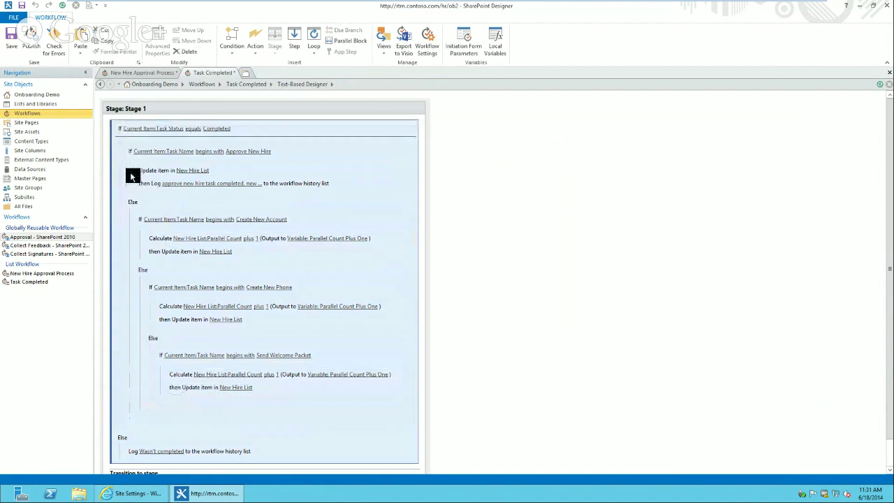
pyautogui.click(155, 368)
pyautogui.click(206, 41)
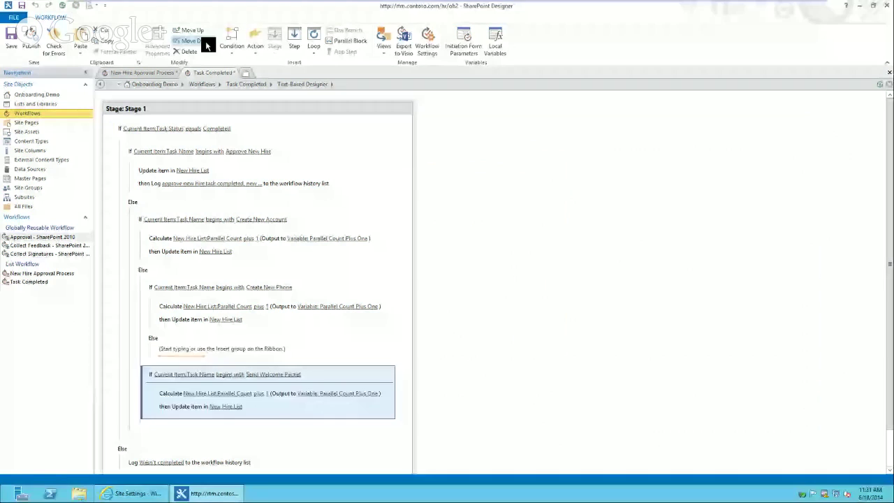
pyautogui.click(206, 41)
pyautogui.click(205, 40)
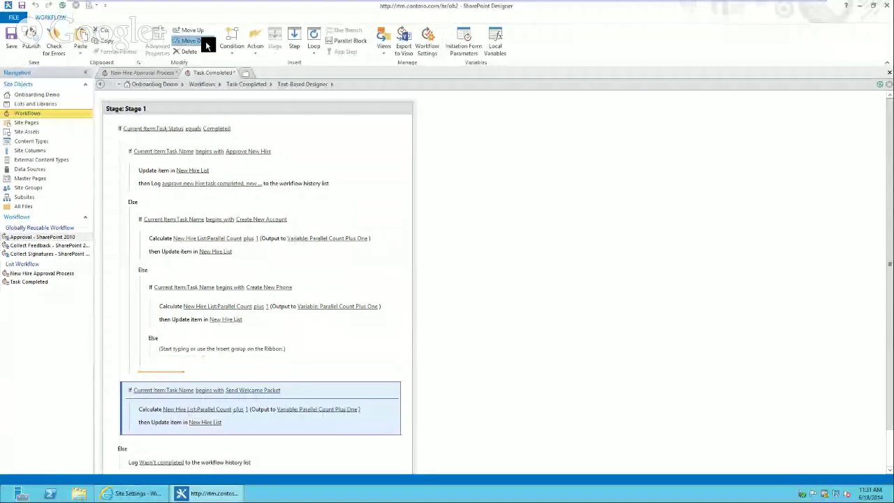
pyautogui.click(205, 41)
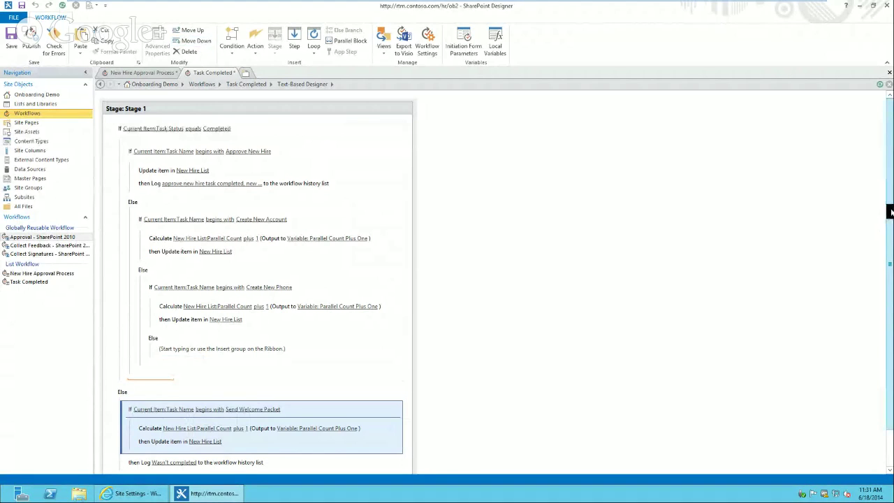
pyautogui.moveTo(890, 211); pyautogui.dragTo(882, 295)
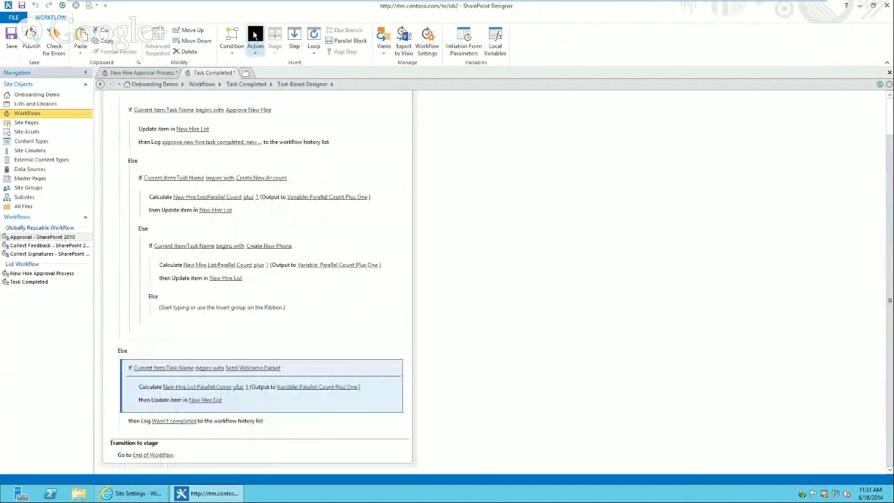
pyautogui.click(193, 41)
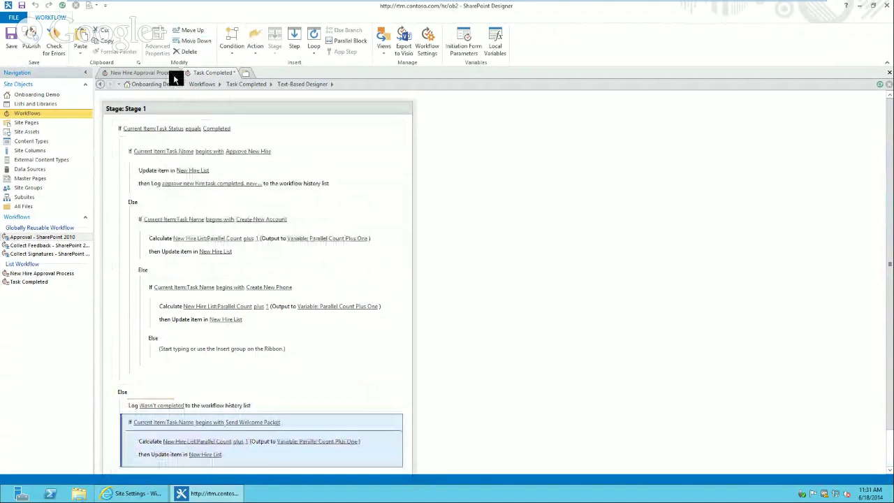
pyautogui.click(207, 40)
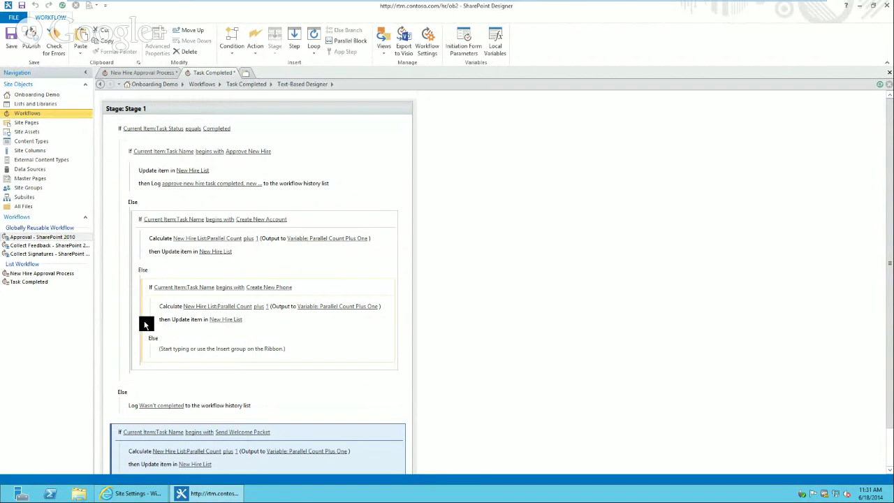
# Delete the empty inner Else branch and move Create New Phone out to Stage 1's top level
pyautogui.scroll(-1, 145, 325)
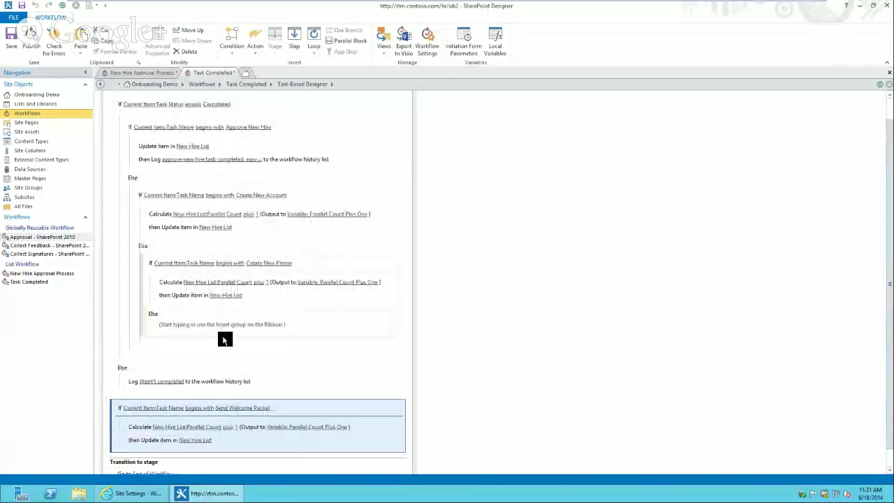
pyautogui.click(210, 315)
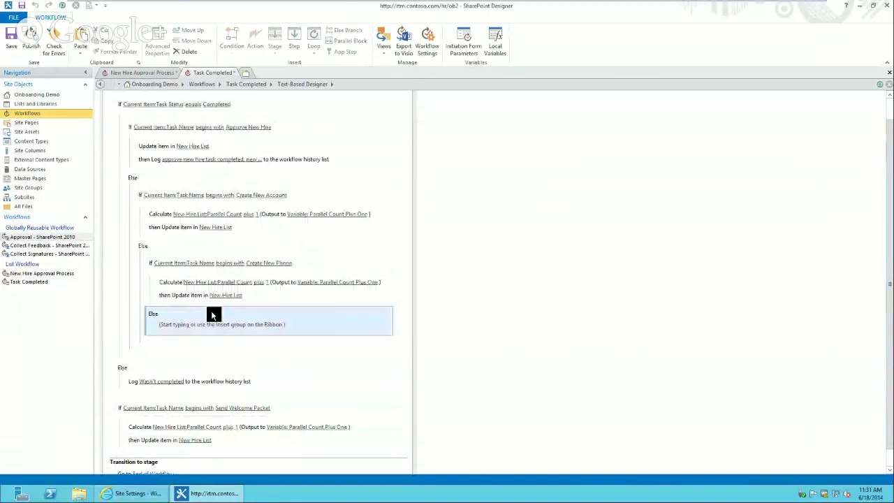
pyautogui.press('Delete')
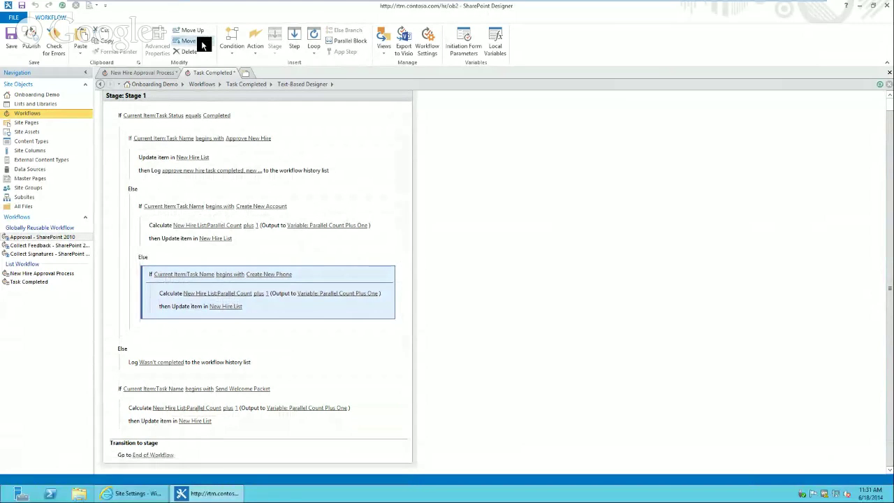
pyautogui.click(202, 43)
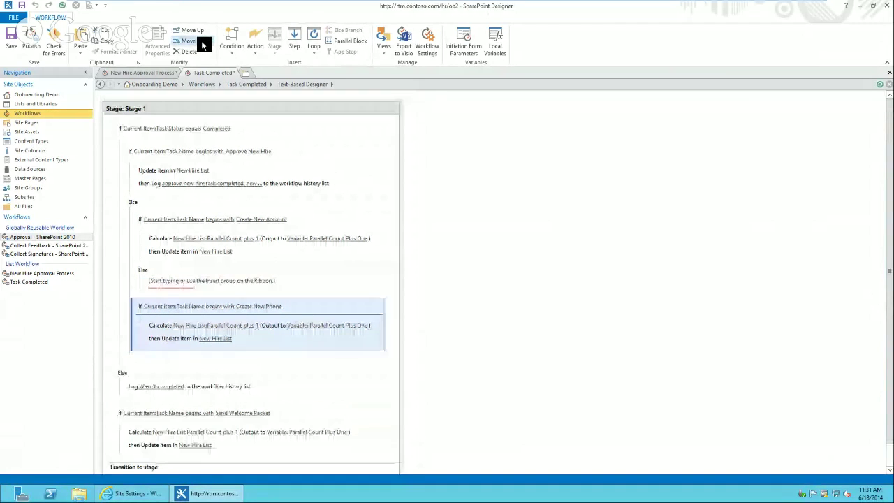
pyautogui.click(202, 43)
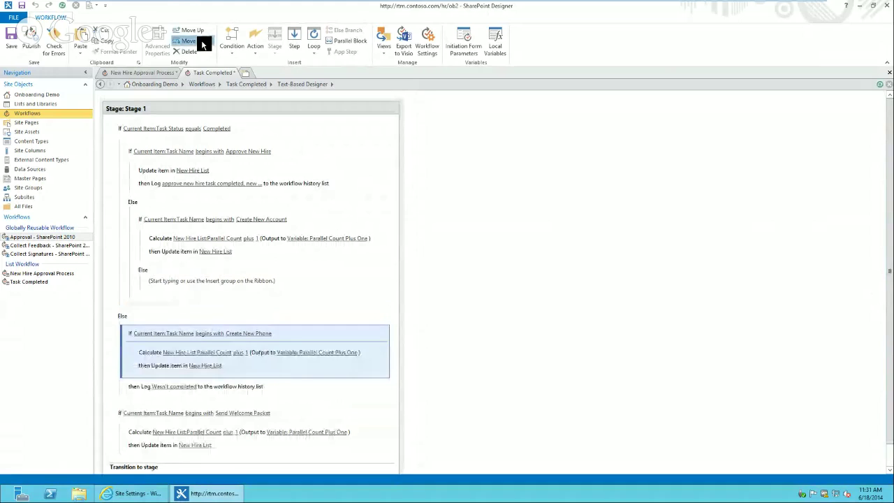
pyautogui.click(202, 43)
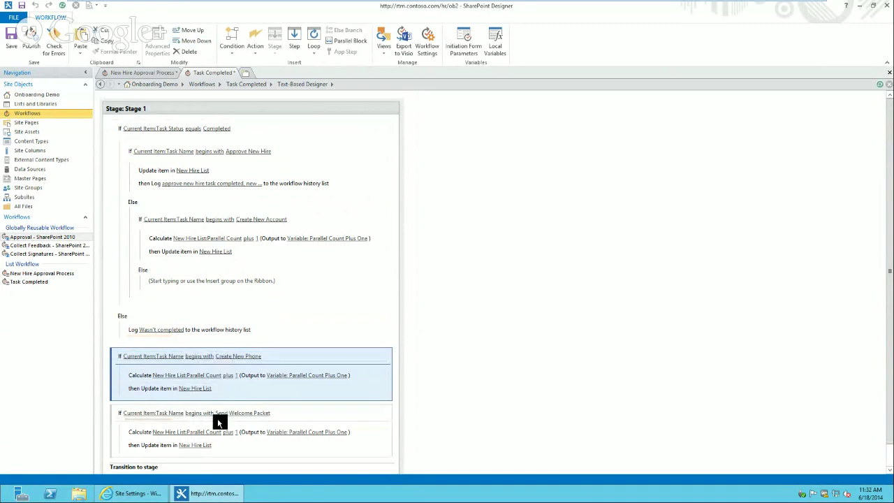
# Delete the next emptied Else branch and move Create New Account out to Stage 1's top level
pyautogui.click(119, 325)
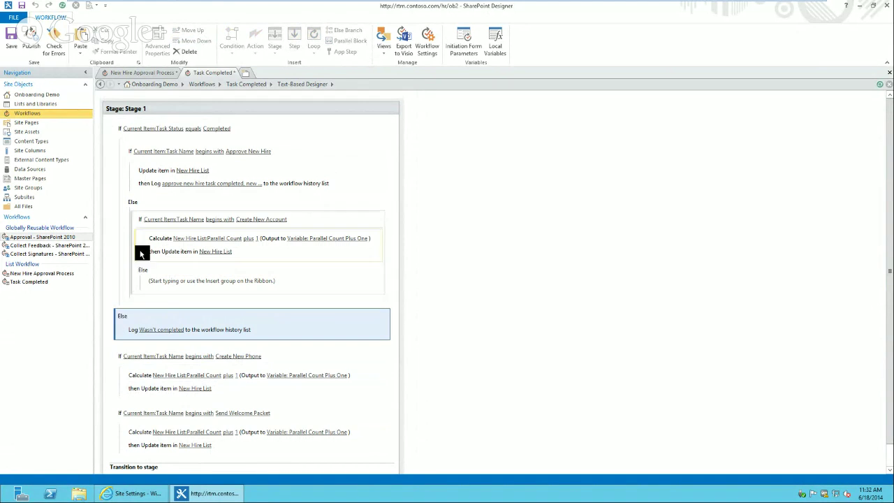
pyautogui.click(142, 280)
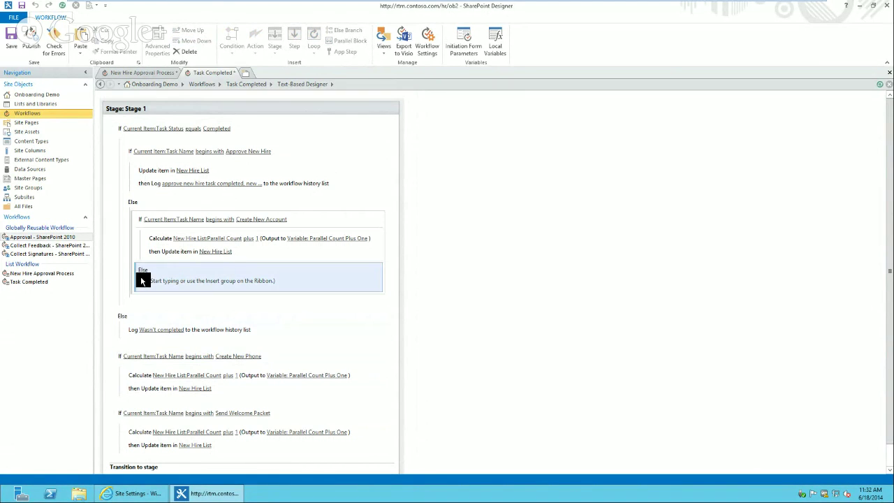
pyautogui.press('Delete')
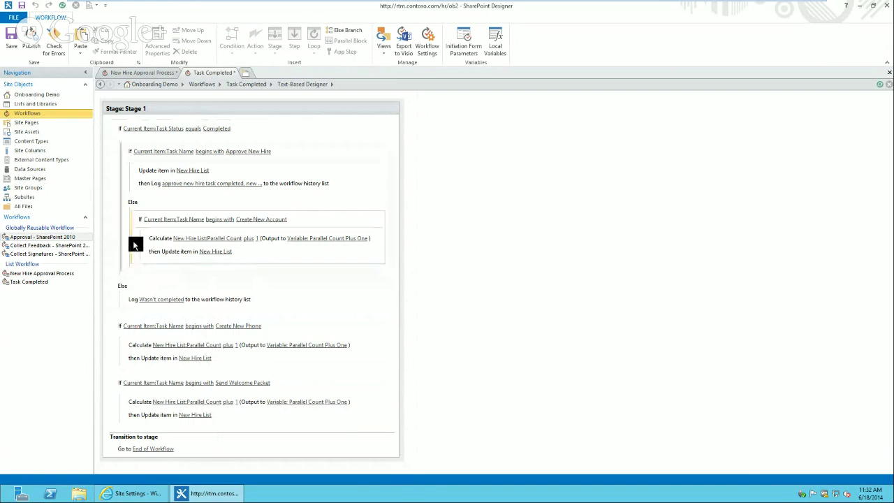
pyautogui.click(134, 245)
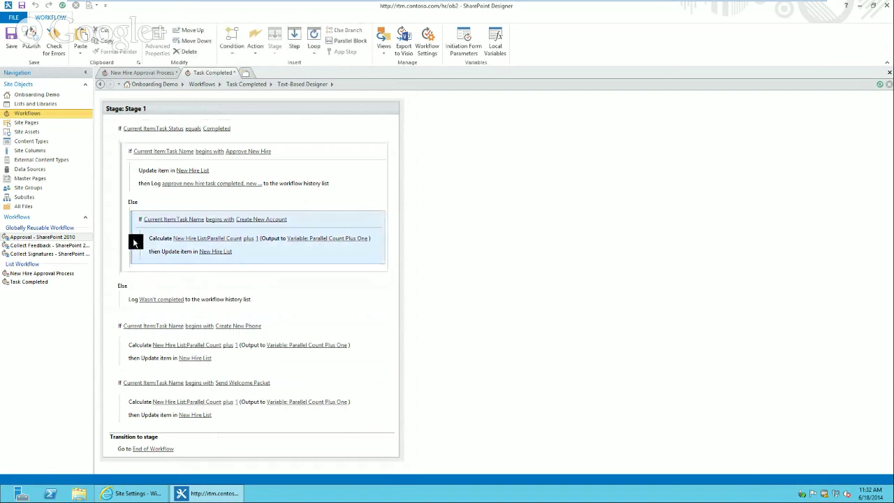
pyautogui.click(199, 44)
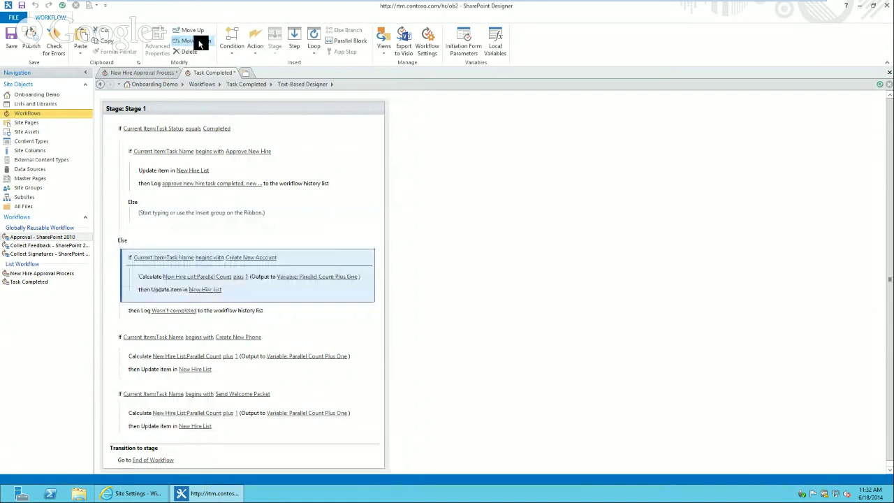
pyautogui.click(199, 43)
pyautogui.click(199, 43)
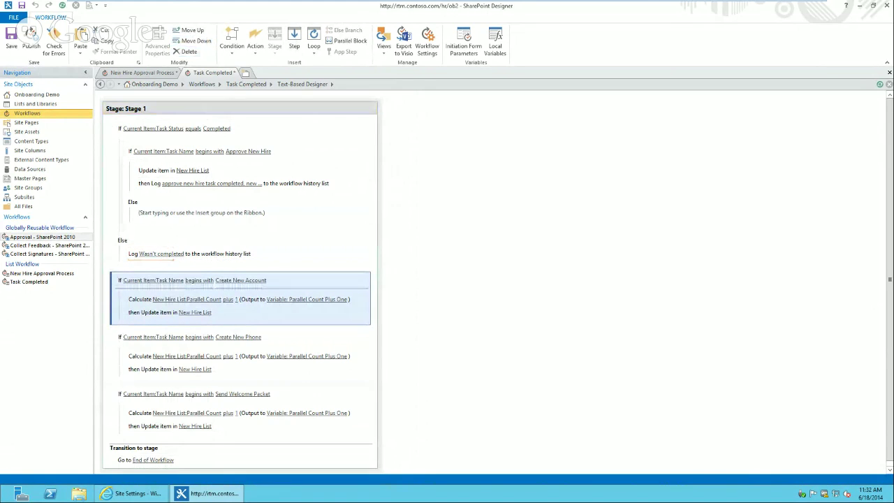
pyautogui.moveTo(658, 4)
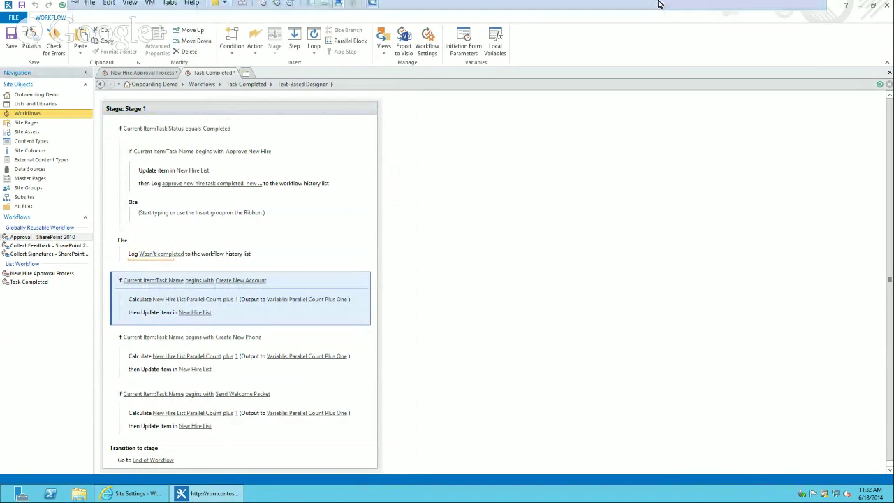
pyautogui.click(790, 9)
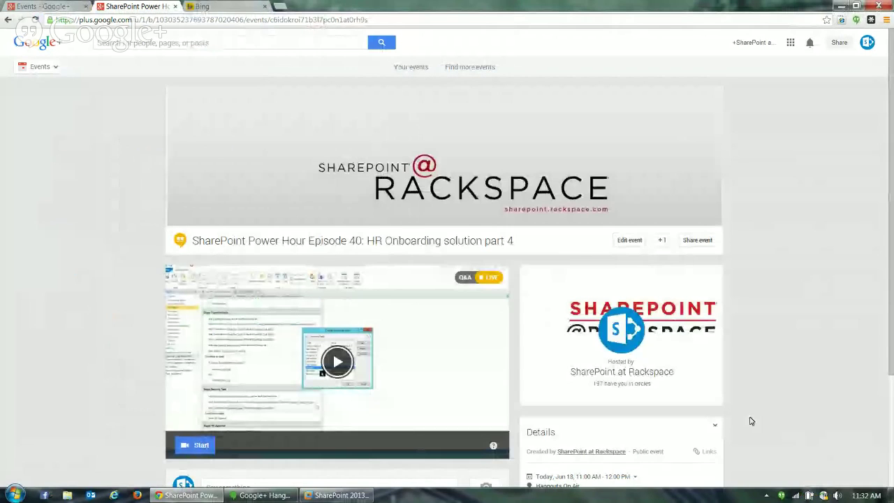
pyautogui.click(262, 496)
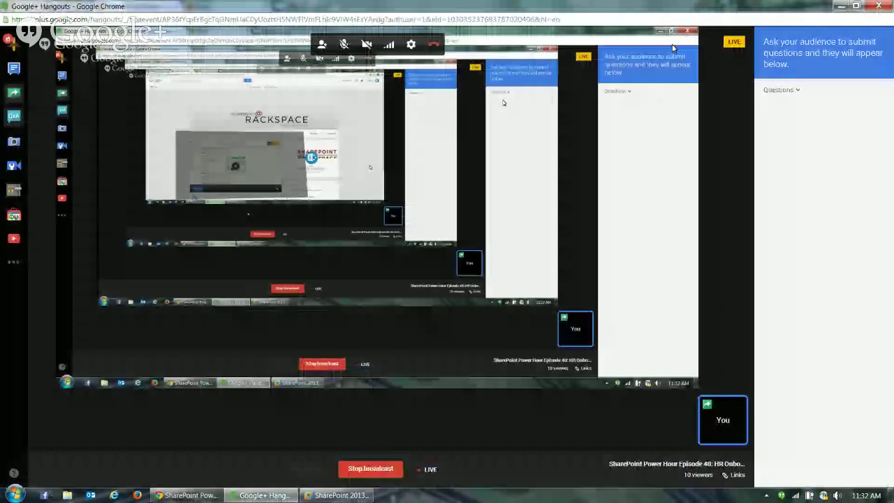
pyautogui.click(842, 6)
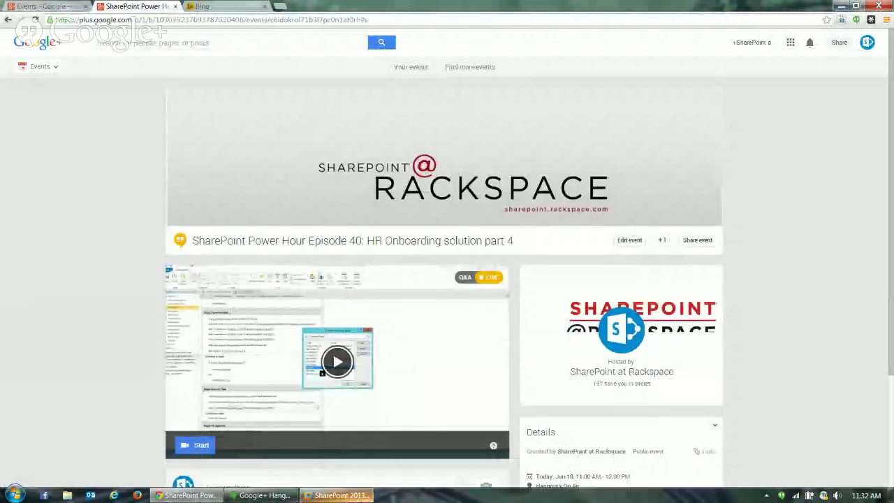
pyautogui.click(358, 498)
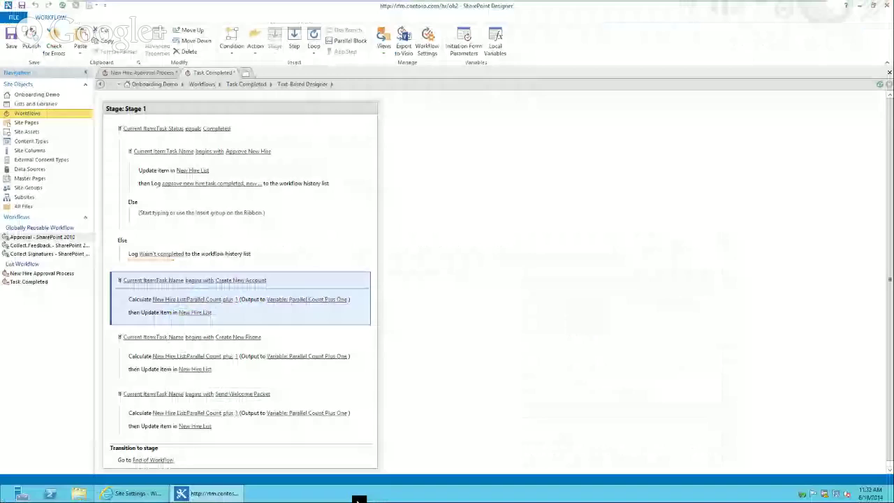
# Delete the empty inner Else and move the Approve New Hire block out of the status check
pyautogui.click(126, 211)
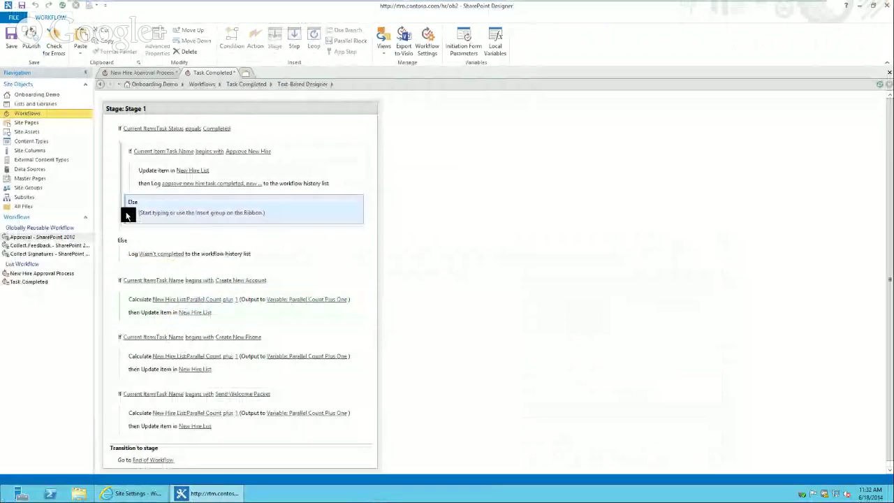
pyautogui.press('Delete')
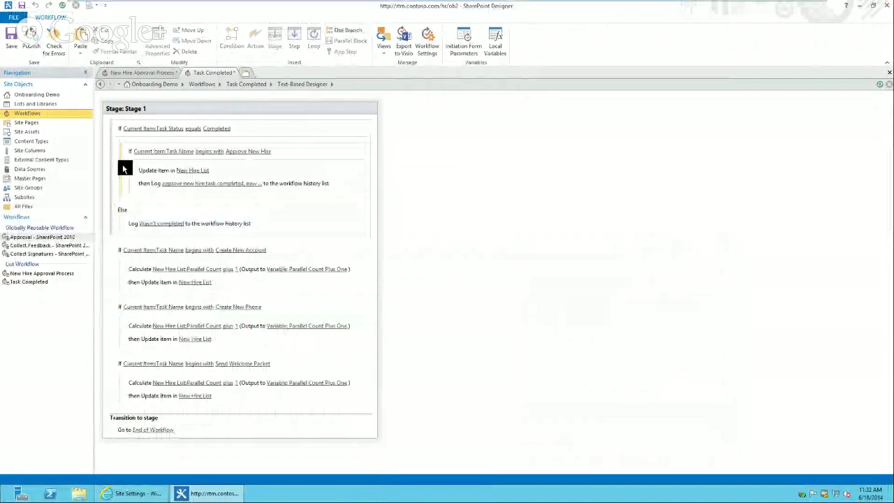
pyautogui.click(125, 165)
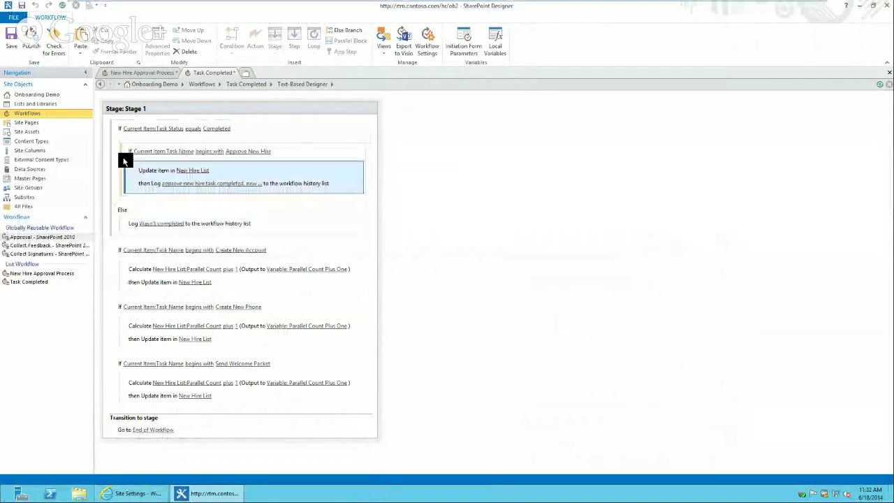
pyautogui.click(123, 160)
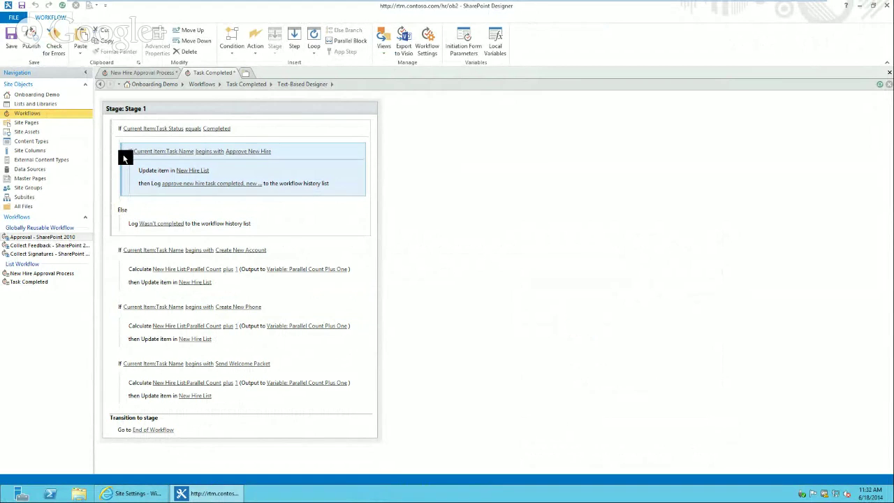
pyautogui.click(128, 189)
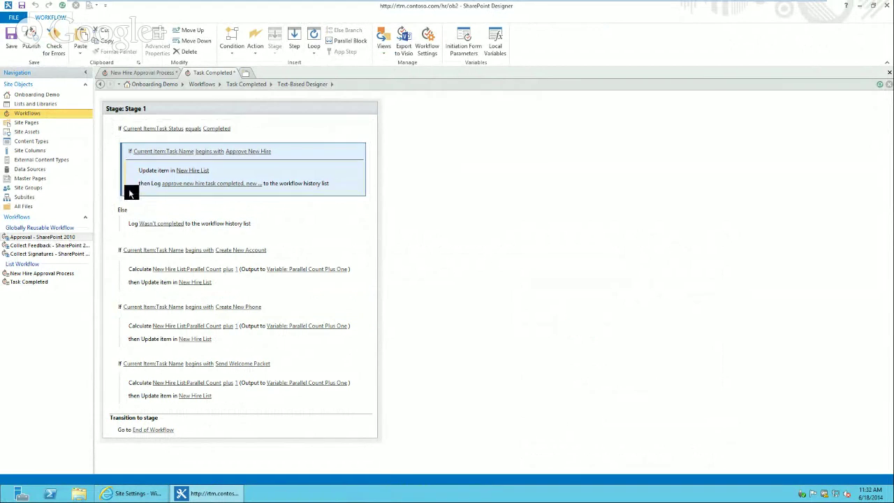
pyautogui.click(199, 42)
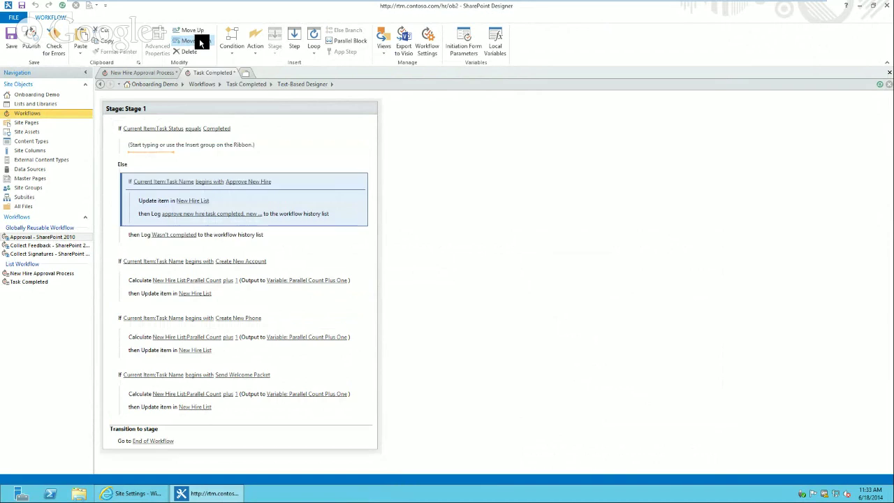
pyautogui.click(201, 42)
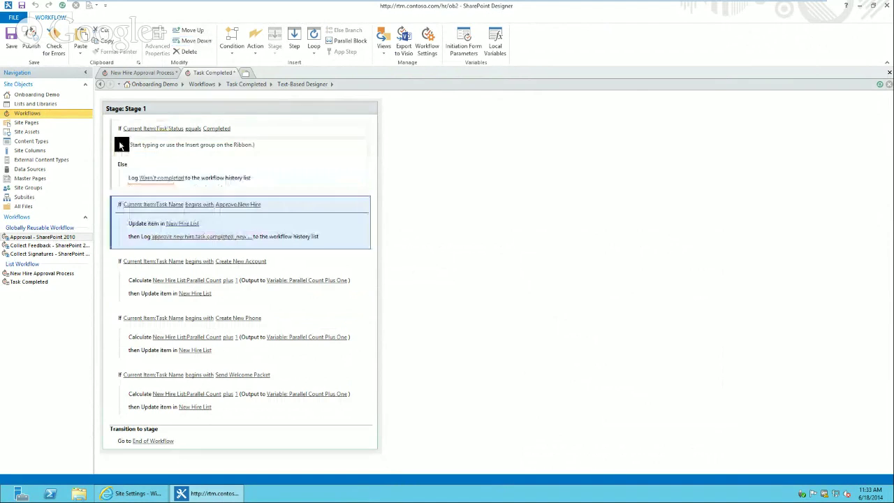
# Change the Task Status comparison from equals to not equals
pyautogui.click(200, 130)
pyautogui.click(200, 145)
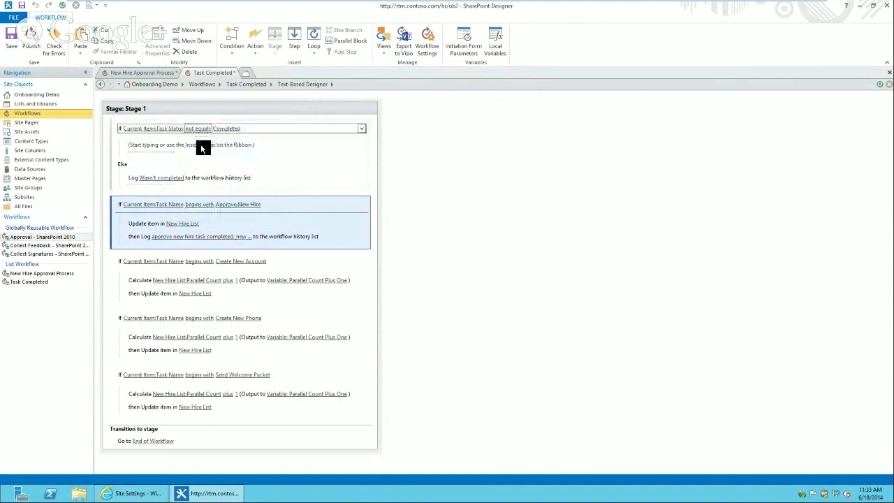
pyautogui.click(160, 148)
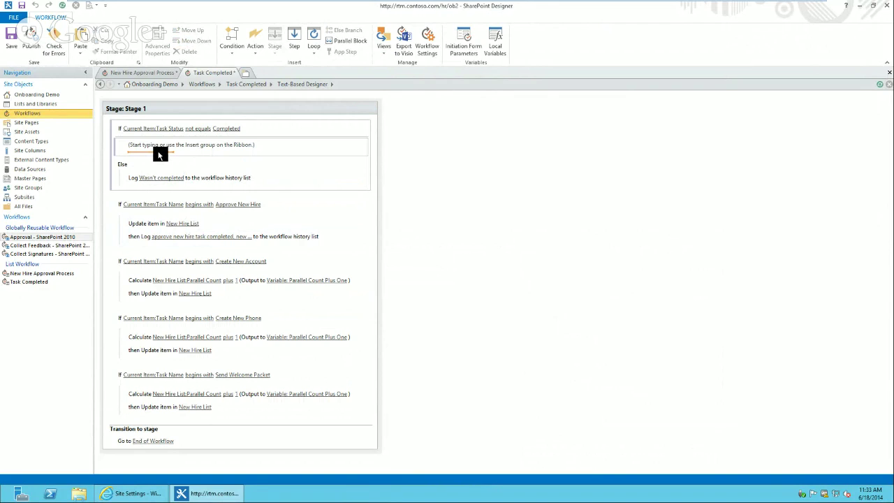
pyautogui.click(120, 453)
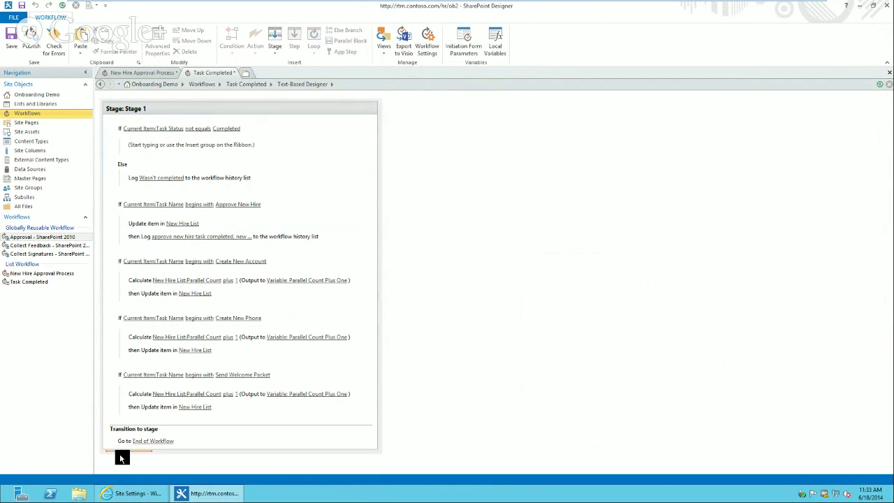
# Add a stage after Stage 1 and title it 'Check Task Completion'
pyautogui.click(277, 35)
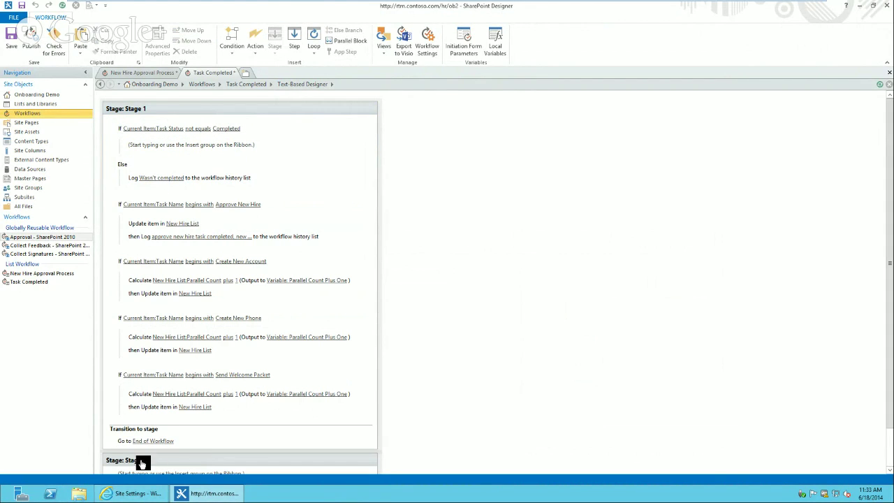
pyautogui.click(143, 460)
pyautogui.write('Tasks')
pyautogui.press('Return')
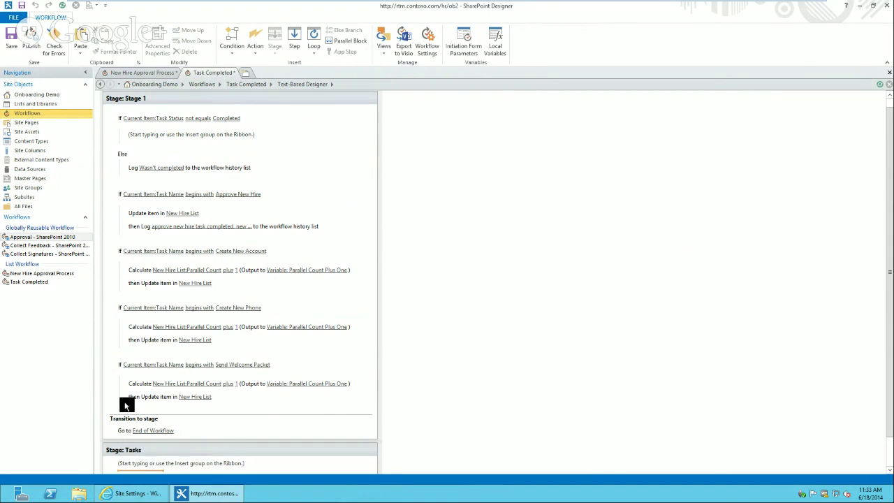
pyautogui.click(138, 451)
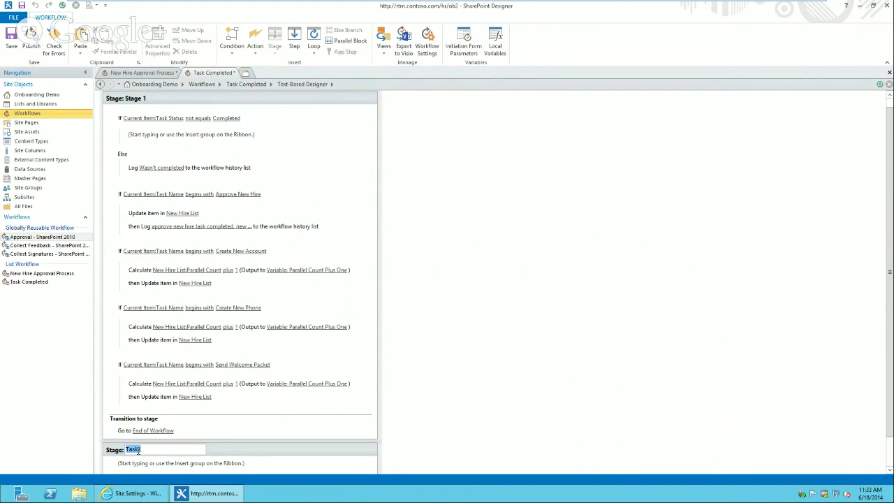
pyautogui.write('T')
pyautogui.write('Check')
pyautogui.write(' TaskCompletion')
pyautogui.press('Return')
pyautogui.click(139, 450)
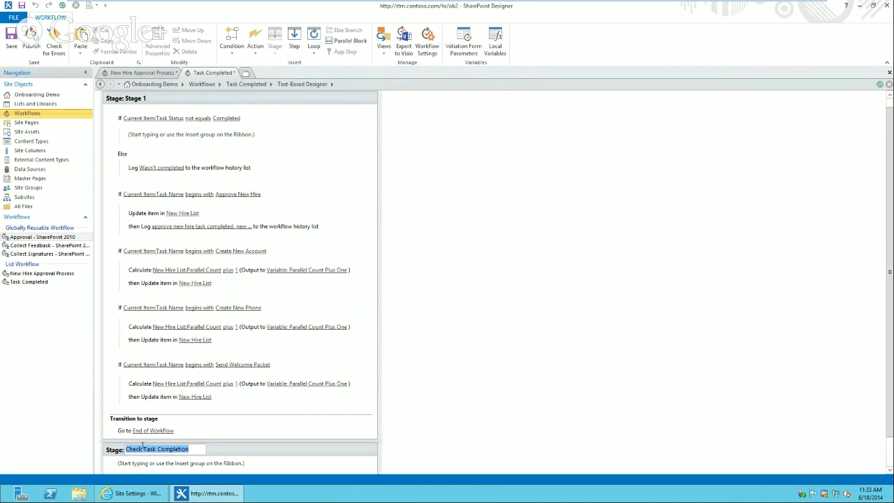
pyautogui.click(216, 453)
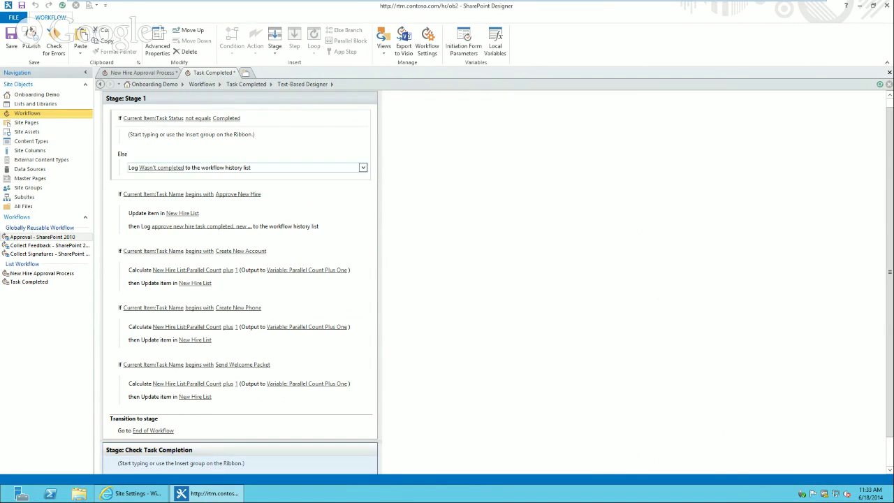
# Move the Check Task Completion stage above Stage 1
pyautogui.click(183, 30)
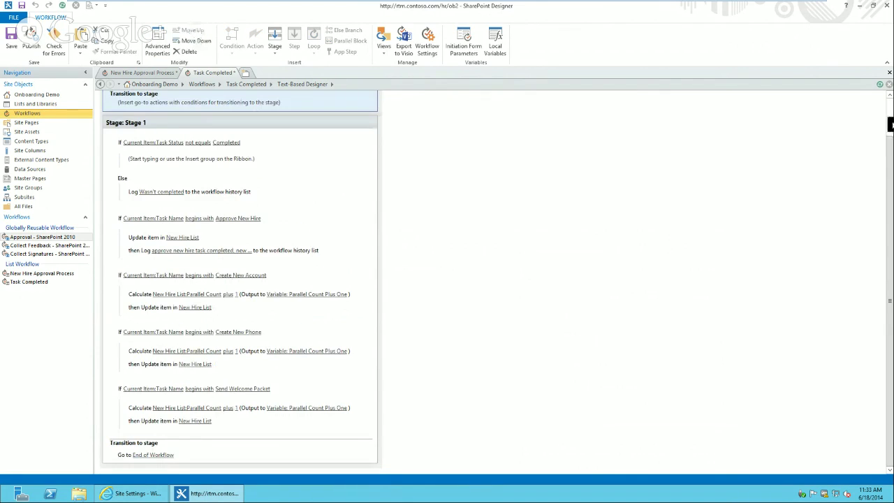
pyautogui.click(891, 125)
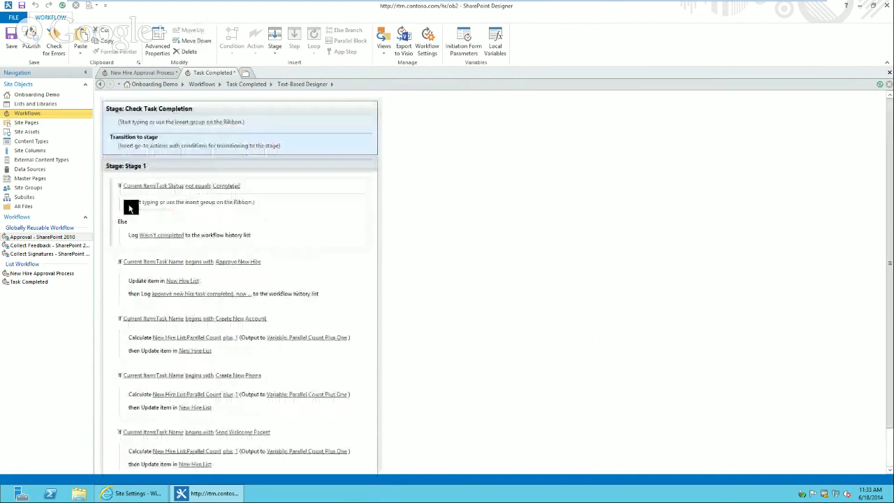
pyautogui.click(114, 198)
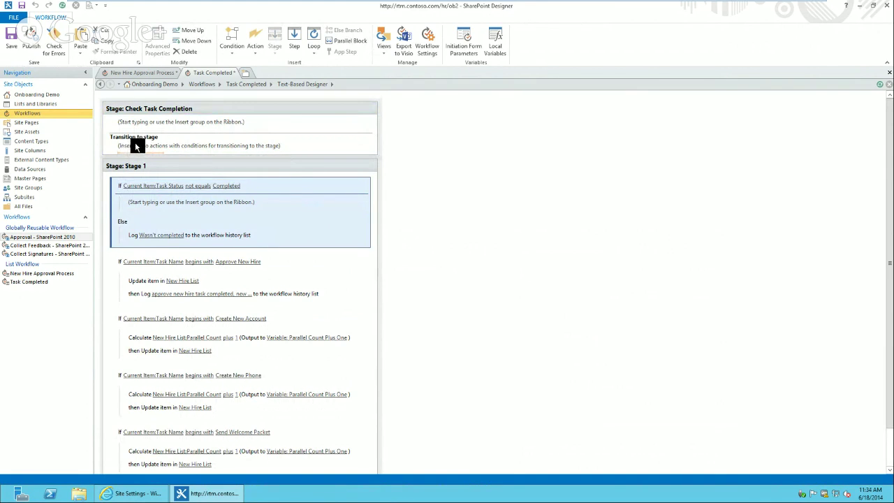
# Add a Log to history list action with the message 'check completed' to the stage
pyautogui.click(133, 123)
pyautogui.write('log')
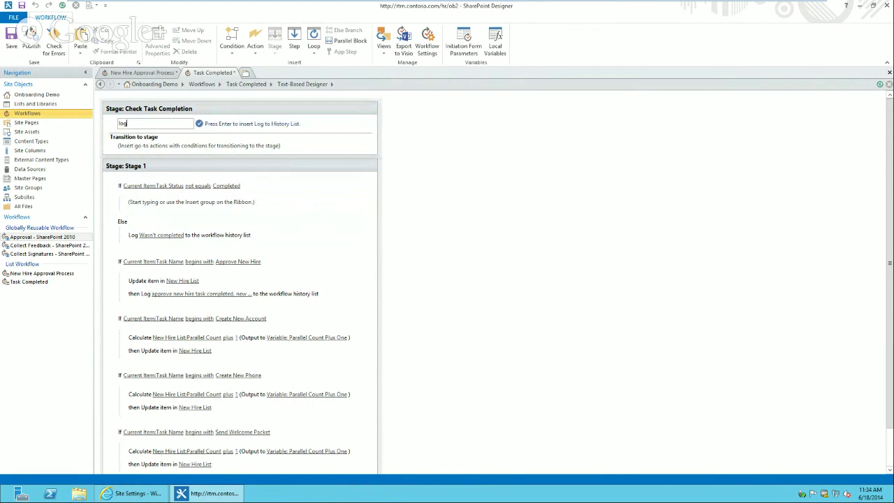
pyautogui.press('Return')
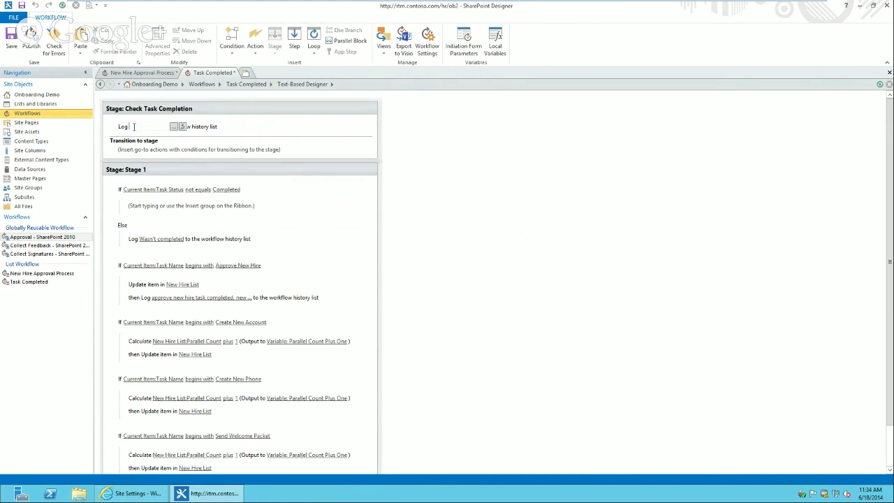
pyautogui.write('check completed')
pyautogui.press('Return')
pyautogui.click(136, 153)
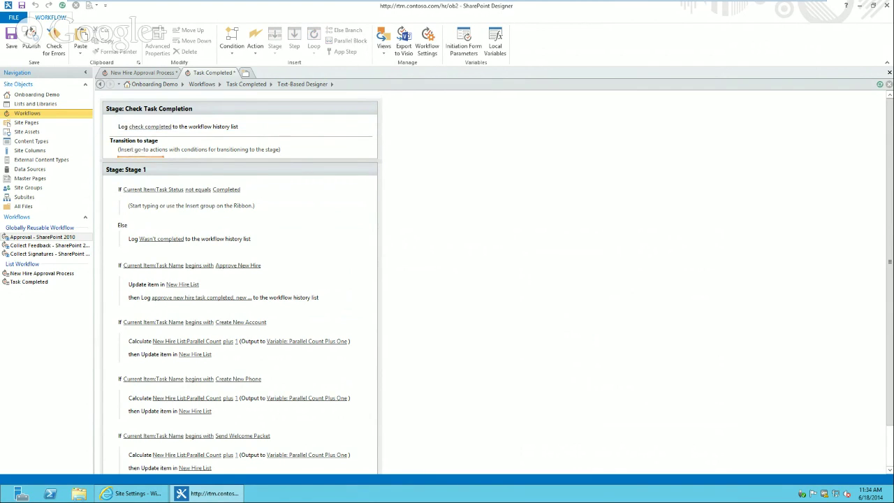
pyautogui.write('if')
pyautogui.press('Return')
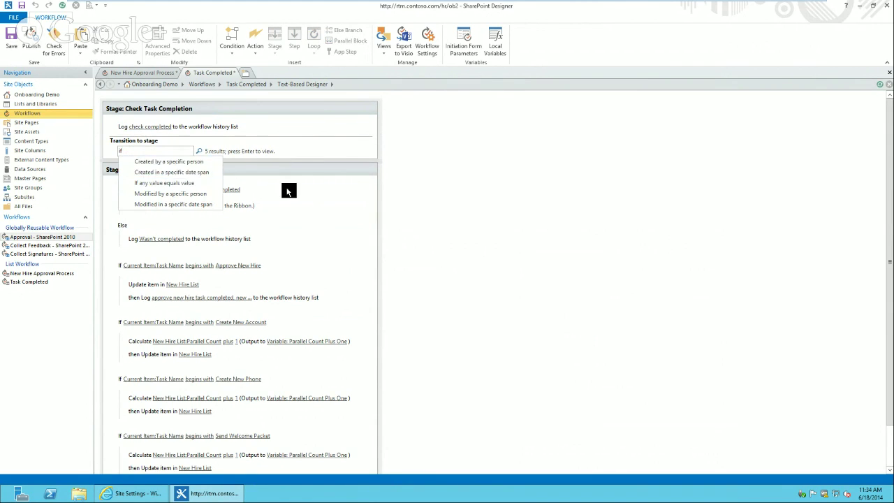
# Delete Stage 1's old Task Status If/Else block
pyautogui.click(287, 190)
pyautogui.click(112, 196)
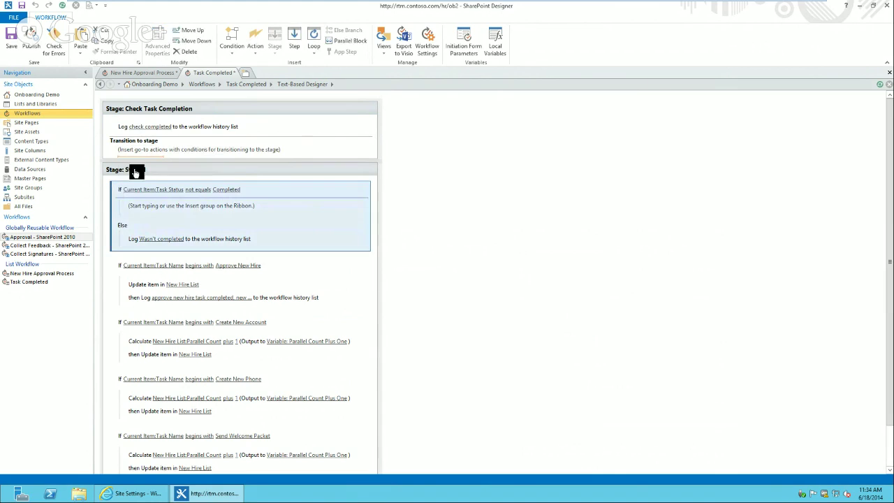
pyautogui.click(187, 34)
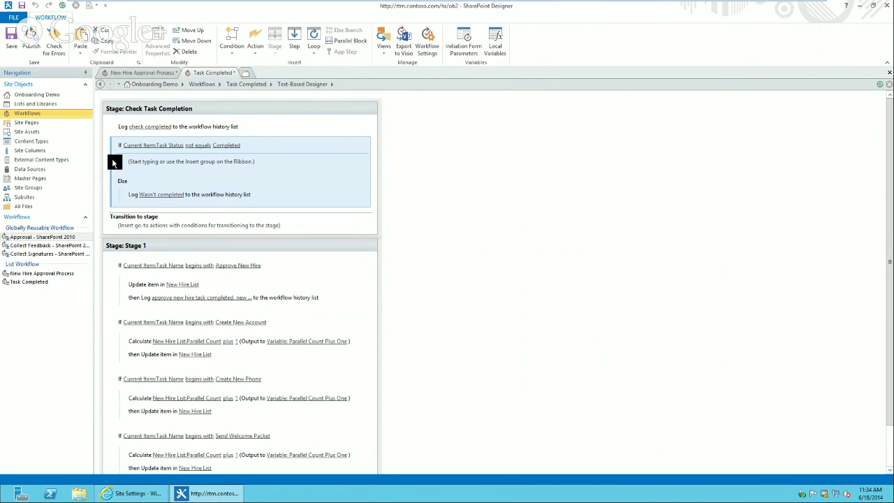
pyautogui.press('Delete')
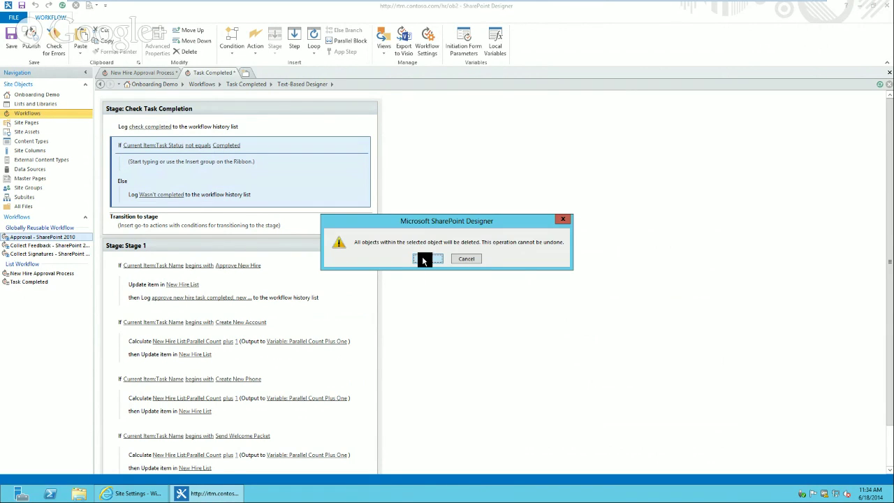
pyautogui.click(423, 260)
# Insert a transition condition: If Task Status equals Completed
pyautogui.click(145, 156)
pyautogui.write('if')
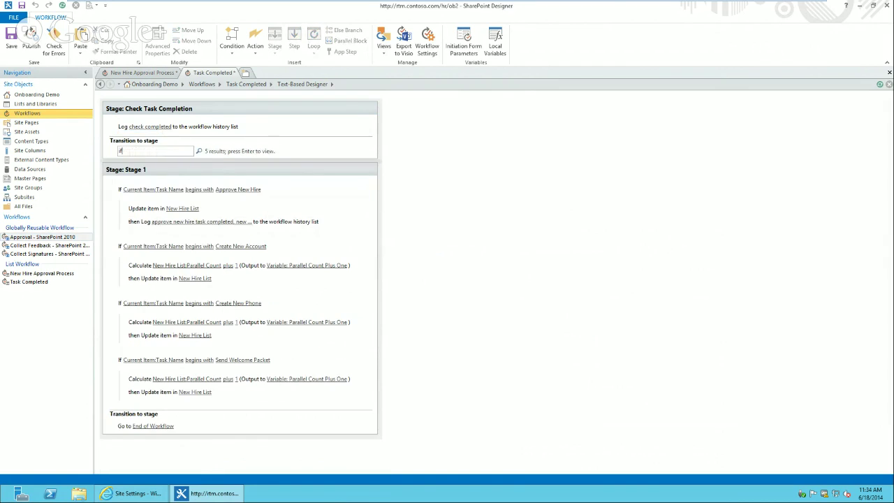
pyautogui.press('Return')
pyautogui.click(145, 159)
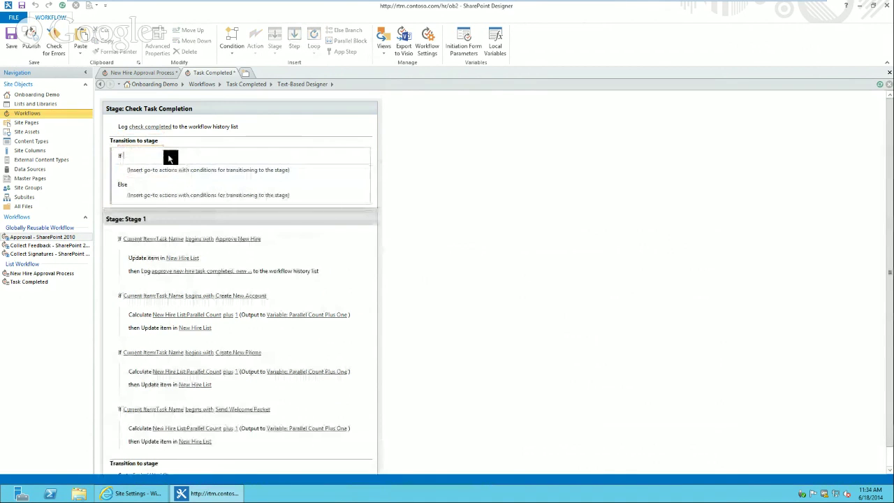
pyautogui.click(168, 155)
pyautogui.press('t')
pyautogui.press('t')
pyautogui.press('t')
pyautogui.press('t')
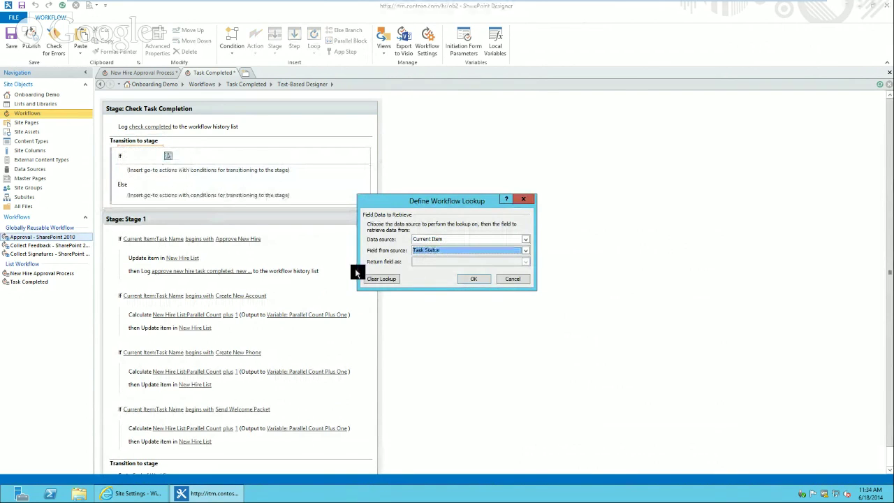
pyautogui.click(474, 279)
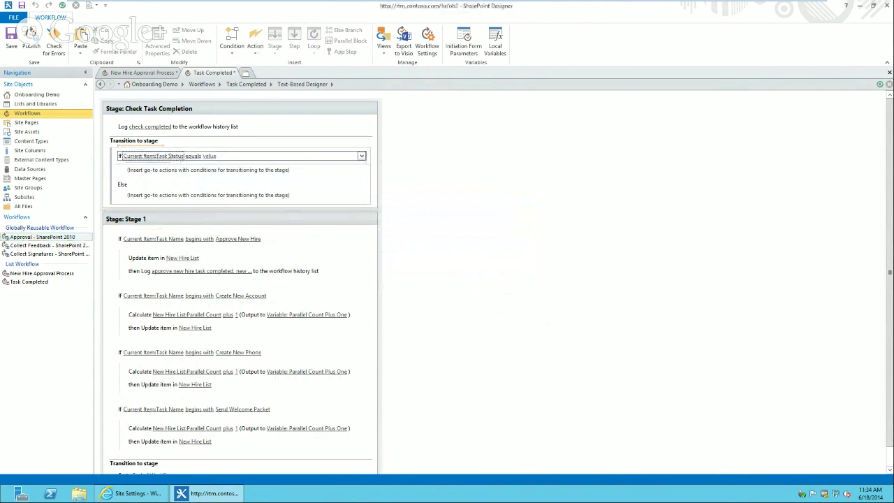
pyautogui.click(210, 156)
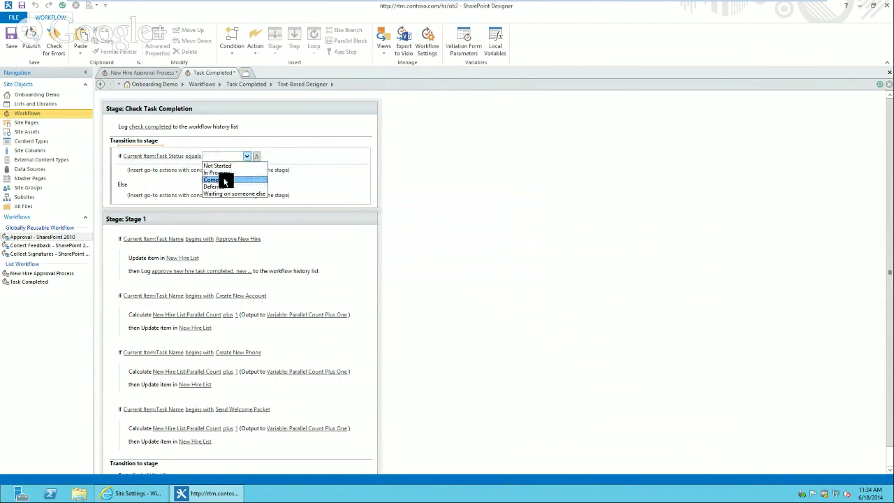
pyautogui.click(223, 177)
# Make the If branch go to Stage 1 and the Else branch go to End of Workflow
pyautogui.click(161, 177)
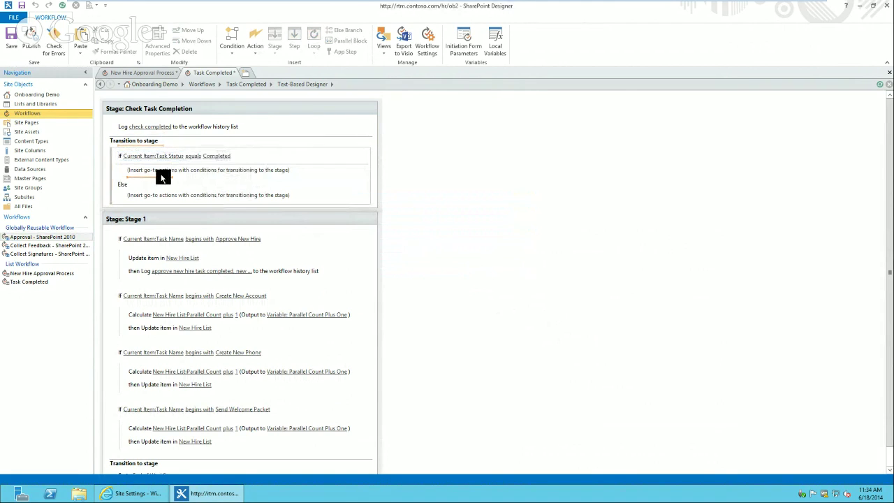
pyautogui.write('go')
pyautogui.press('Return')
pyautogui.click(155, 174)
pyautogui.click(153, 188)
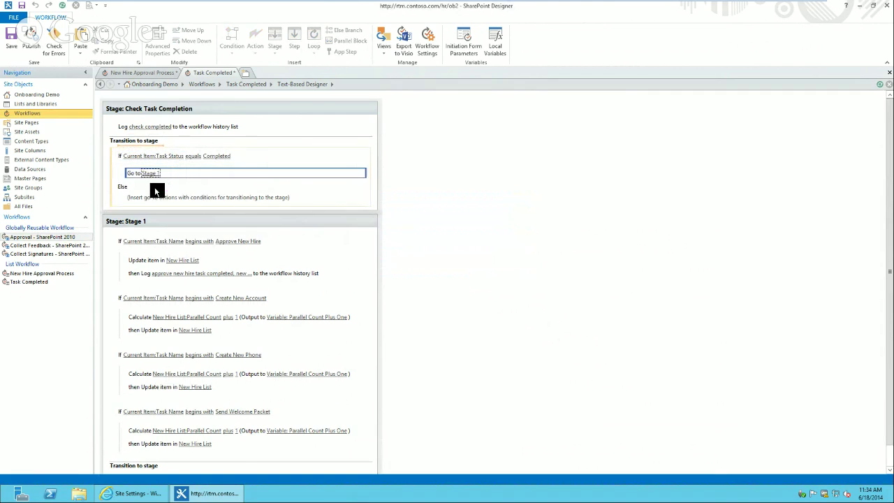
pyautogui.click(135, 195)
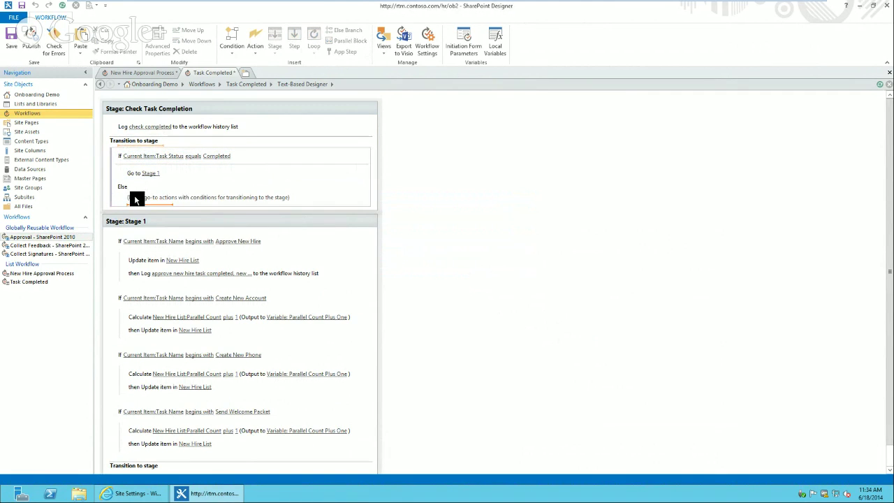
pyautogui.write('go')
pyautogui.press('Return')
pyautogui.click(148, 201)
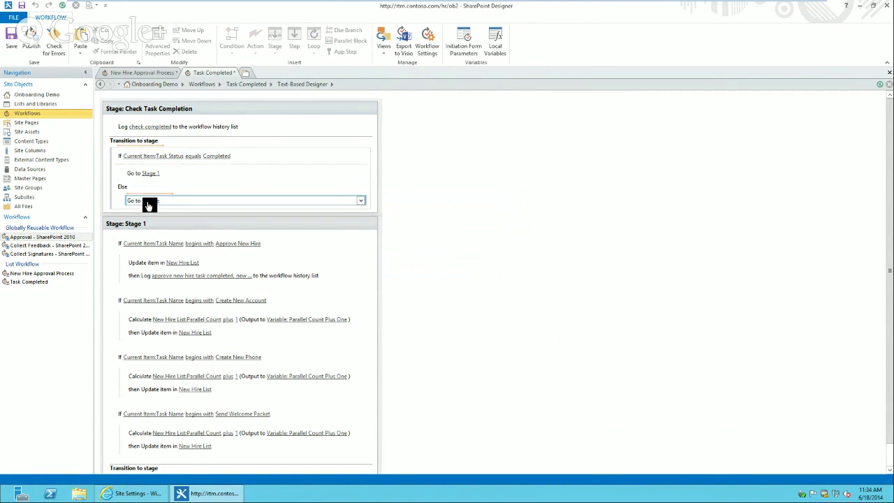
pyautogui.click(162, 224)
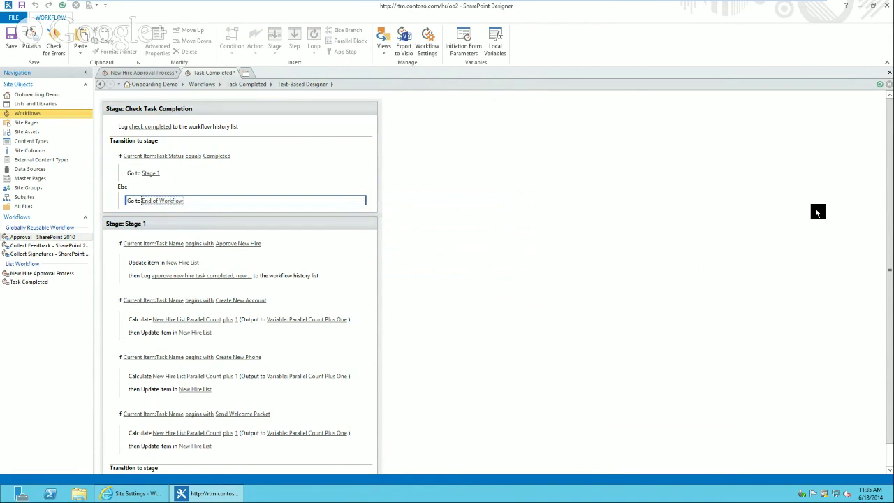
pyautogui.moveTo(889, 206); pyautogui.dragTo(889, 290)
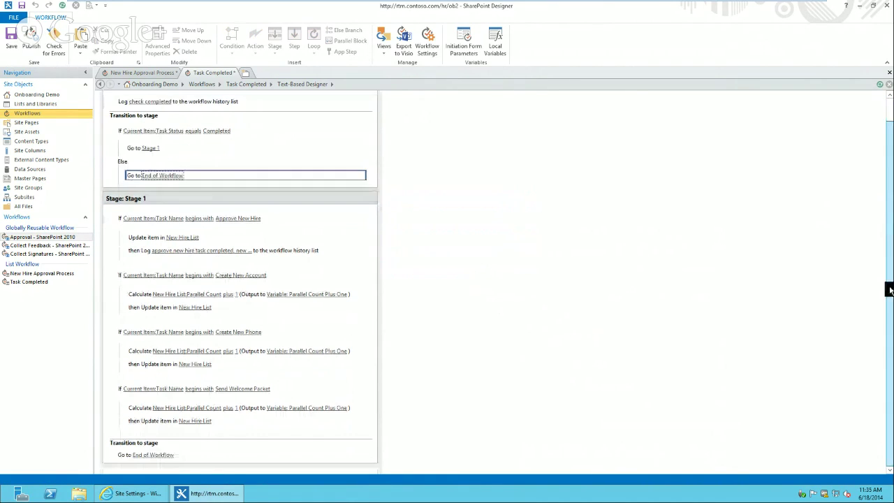
# Rename Stage 1 to 'Completed Tasks', fixing the 'TAsks' capitalization typo
pyautogui.click(143, 198)
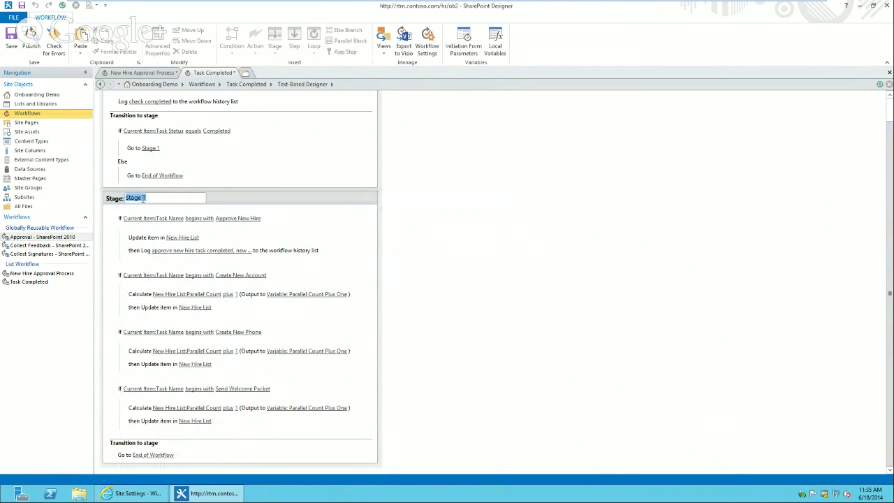
pyautogui.write('Completed TAsks')
pyautogui.press('Return')
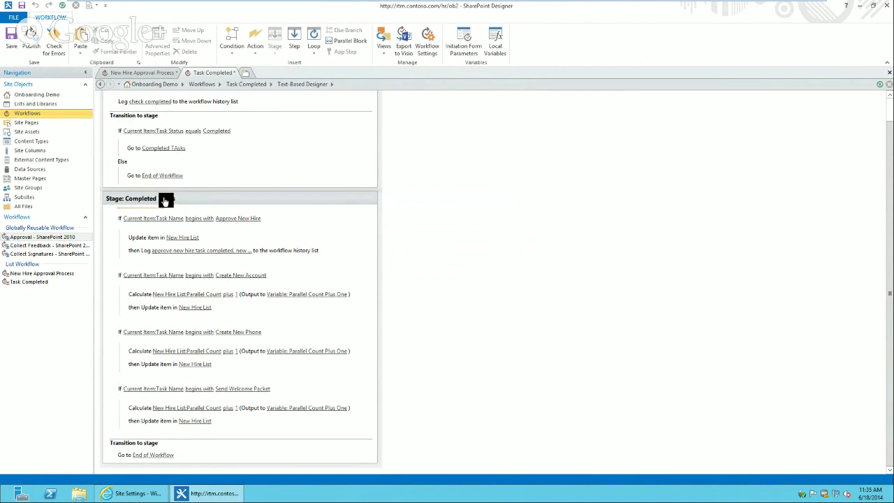
pyautogui.click(165, 198)
pyautogui.click(162, 197)
pyautogui.press('BackSpace')
pyautogui.write('a')
pyautogui.press('Return')
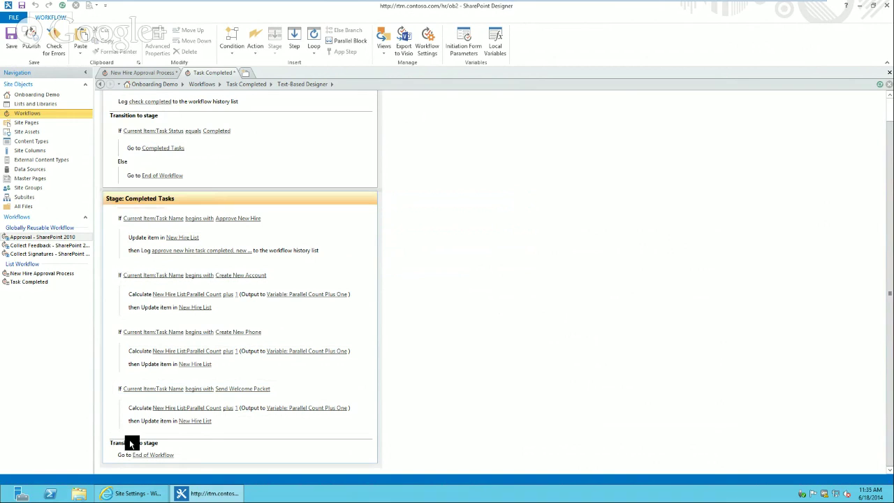
pyautogui.click(139, 74)
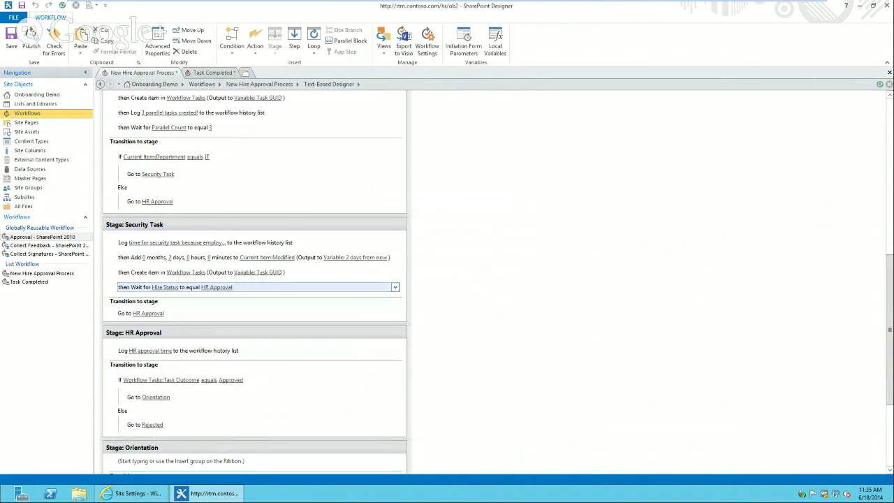
# Inspect the Task Name field in the Security Task stage's item creation settings, then cancel
pyautogui.click(185, 272)
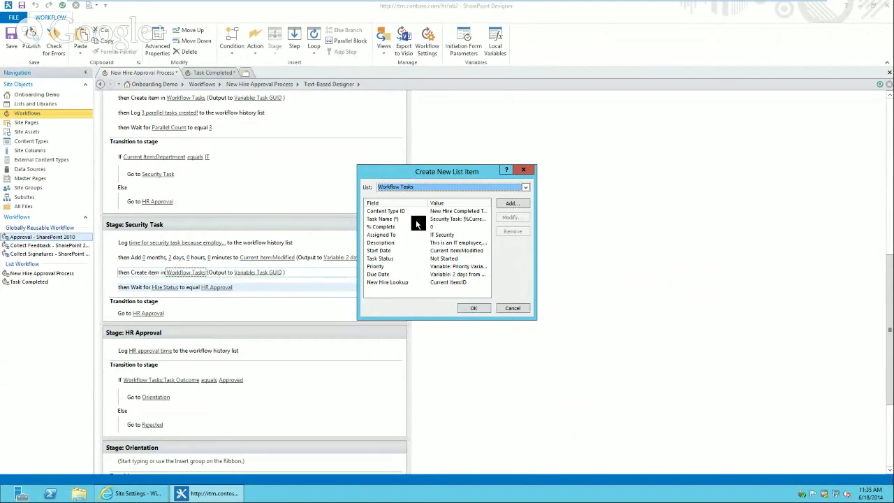
pyautogui.click(417, 219)
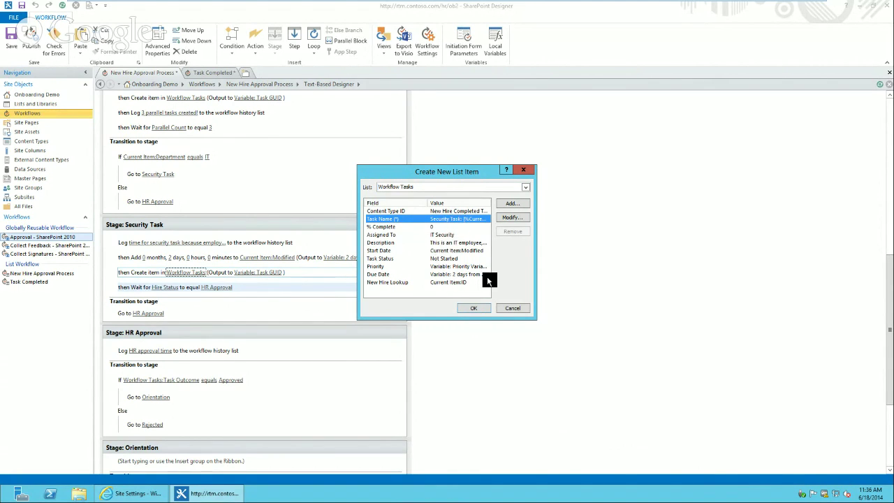
pyautogui.click(516, 311)
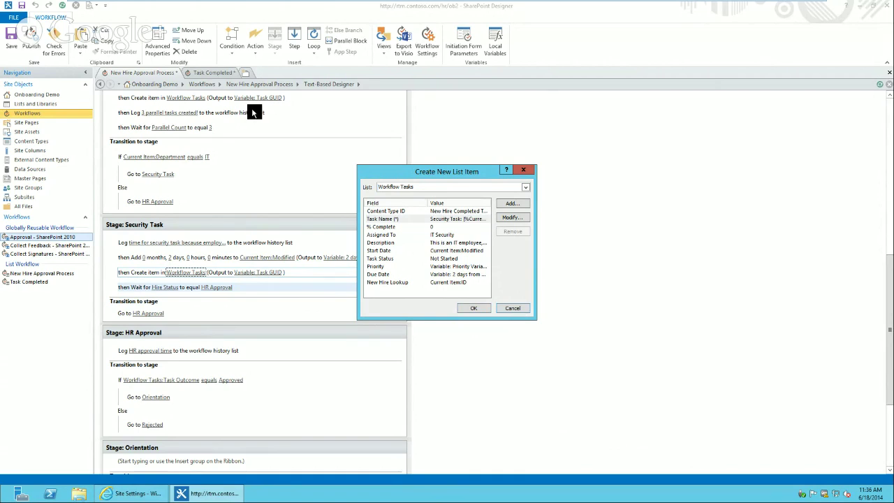
pyautogui.click(511, 308)
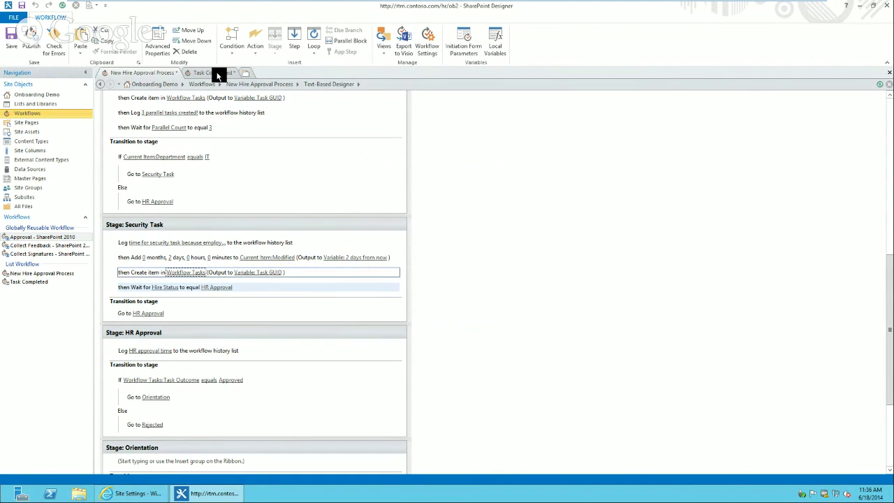
# In Task Completed, insert an If condition comparing Current Item:Task Name
pyautogui.click(213, 73)
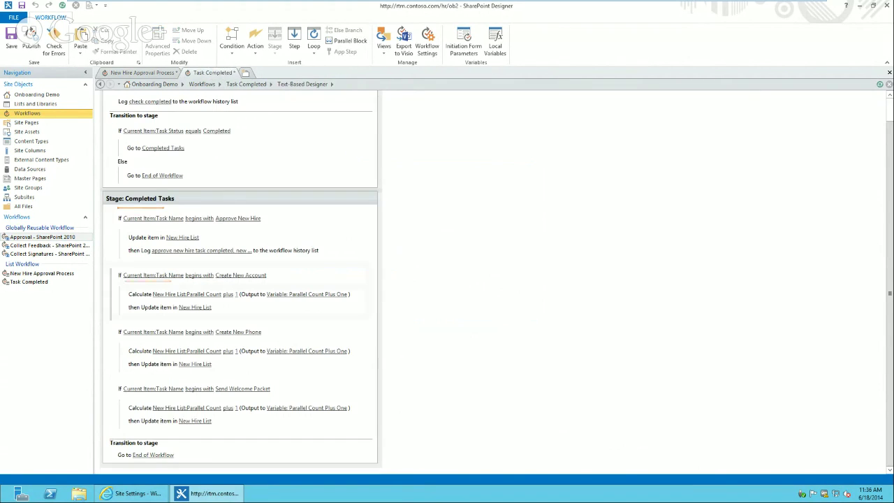
pyautogui.click(139, 432)
pyautogui.write('if')
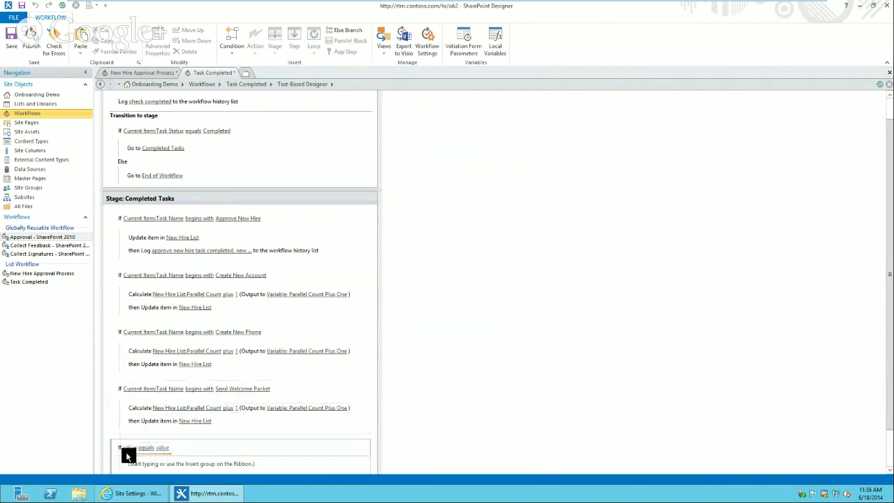
pyautogui.click(130, 448)
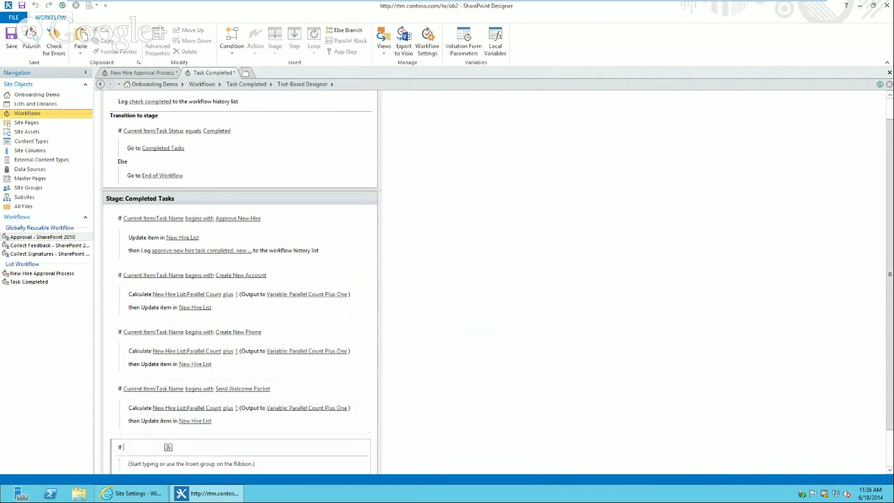
pyautogui.click(170, 447)
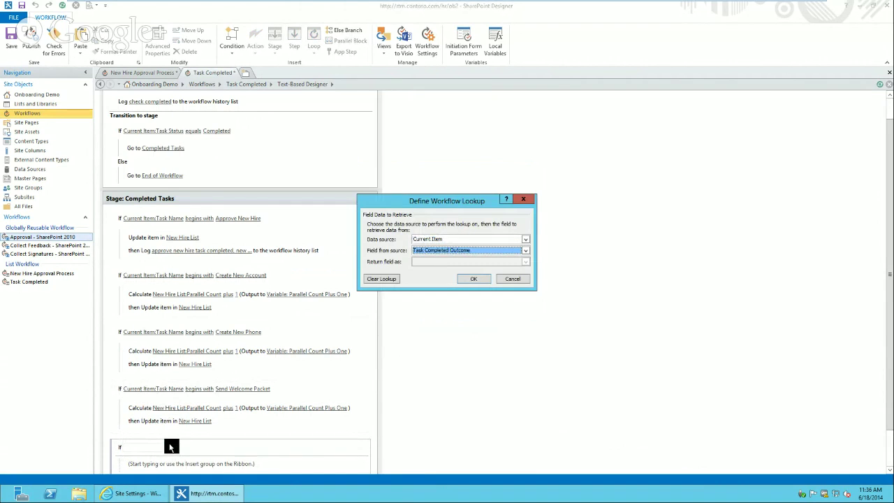
pyautogui.press('t')
pyautogui.click(482, 279)
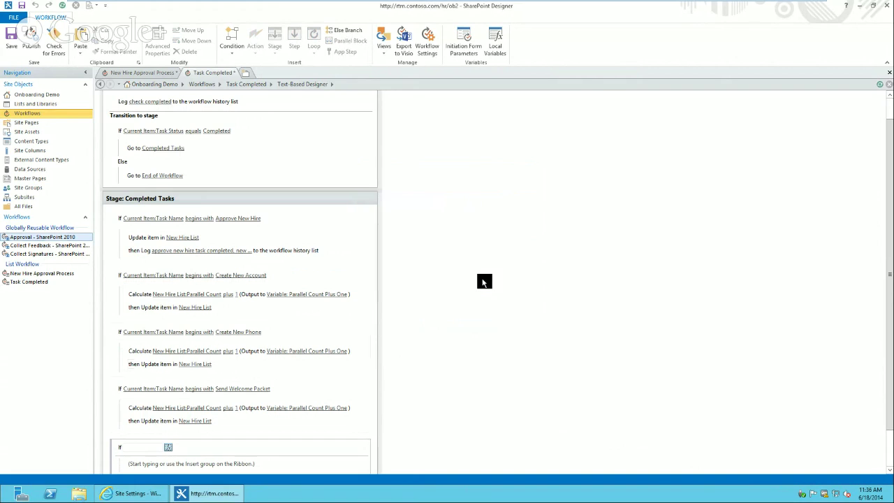
# Set the condition's operator to 'begins with' and its value to Security Task
pyautogui.click(195, 447)
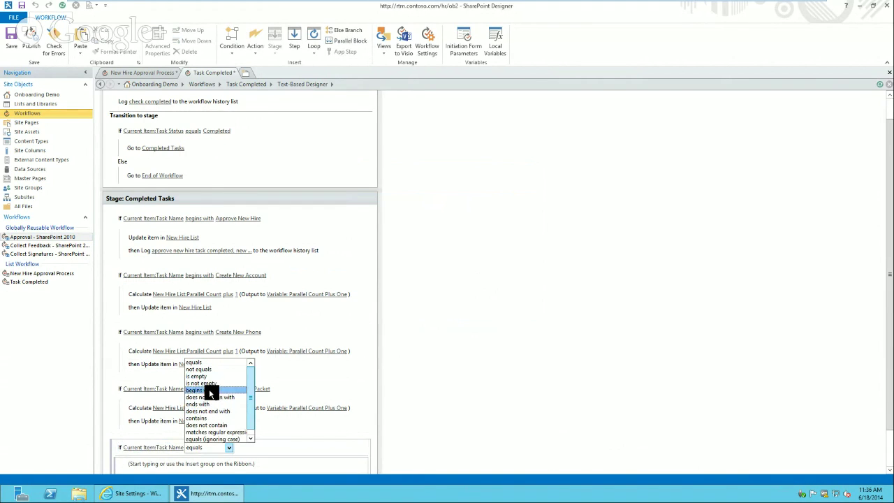
pyautogui.click(208, 389)
pyautogui.write('Survey Task')
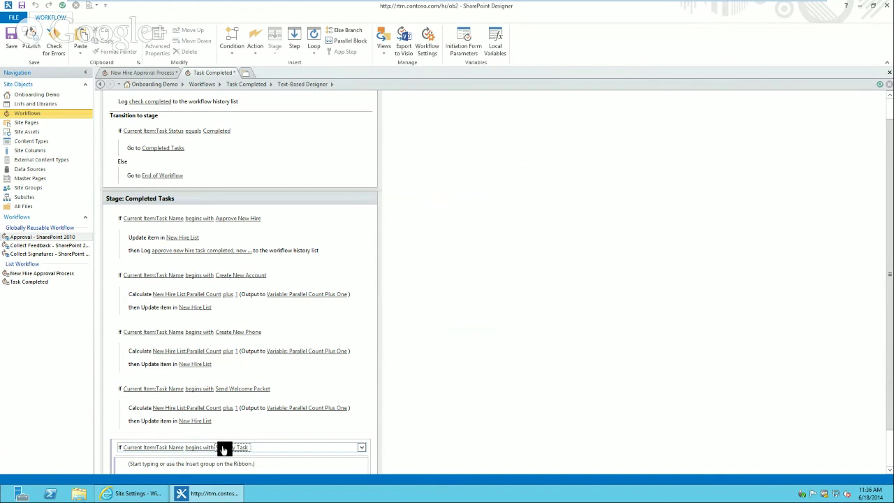
pyautogui.click(891, 439)
pyautogui.click(149, 423)
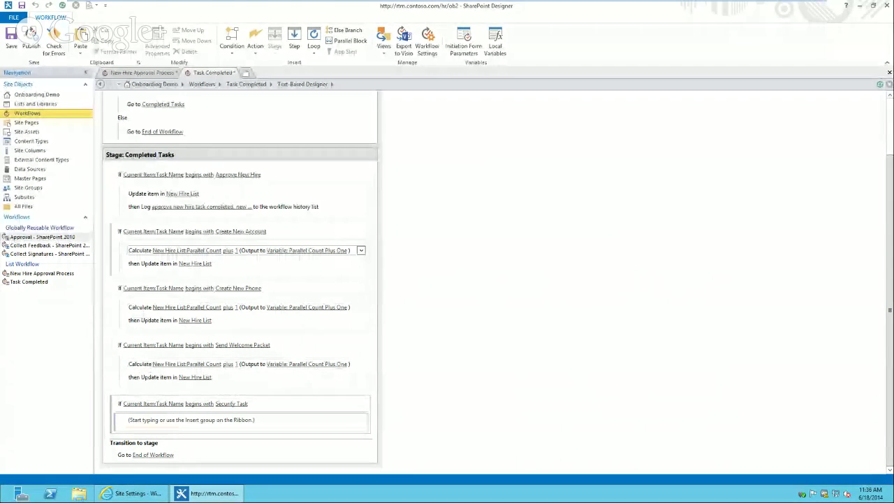
pyautogui.moveTo(891, 341); pyautogui.dragTo(892, 310)
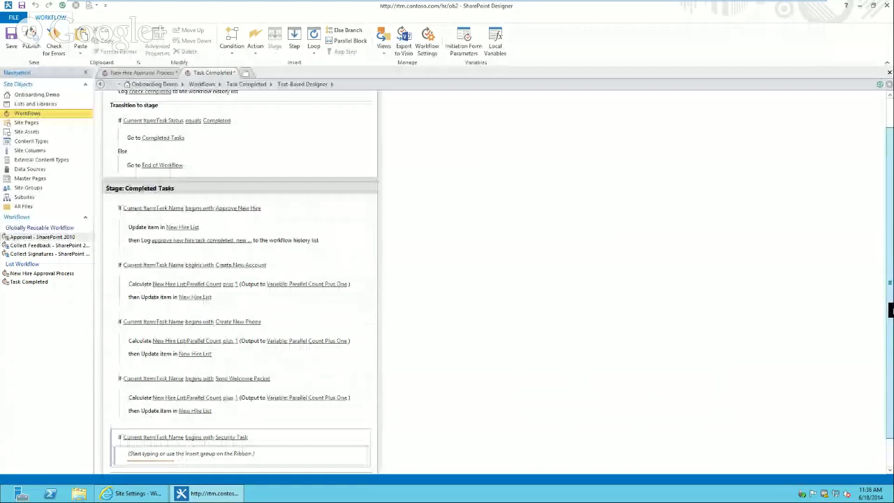
pyautogui.scroll(1, 326, 205)
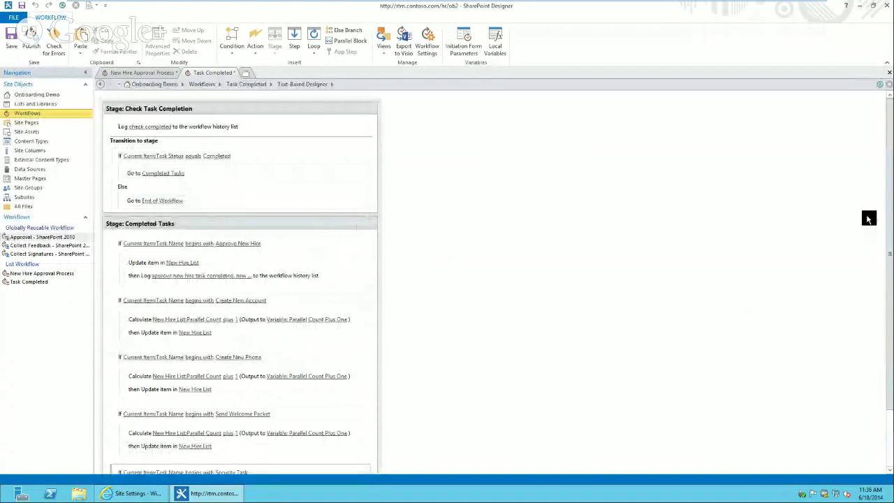
pyautogui.scroll(-2, 892, 369)
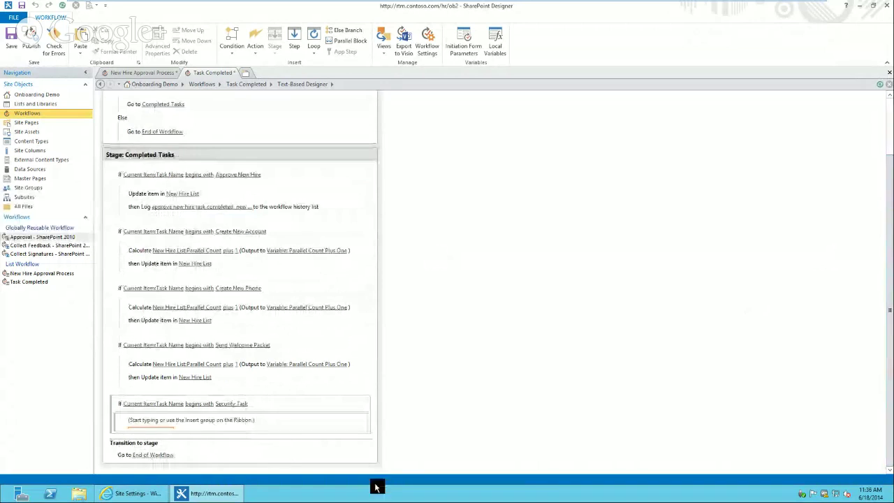
# Review an existing New Hire List update, then insert an Update List Item action under Security Task
pyautogui.click(186, 193)
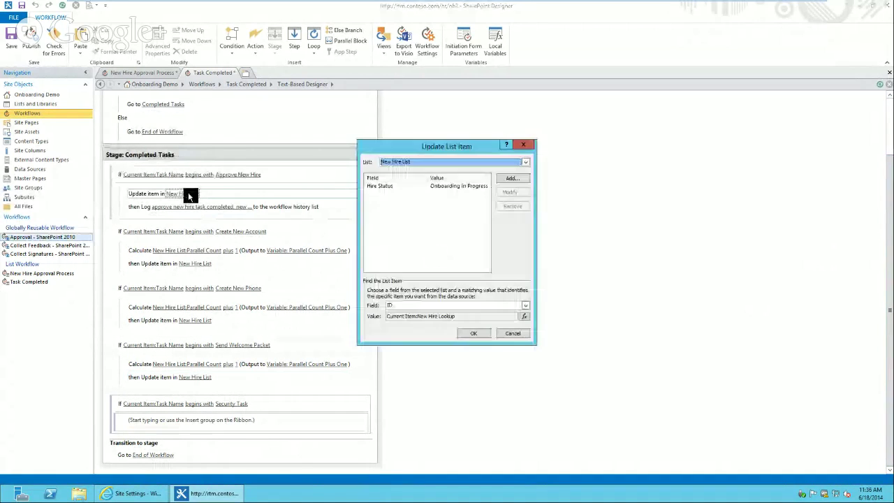
pyautogui.click(464, 186)
pyautogui.click(516, 335)
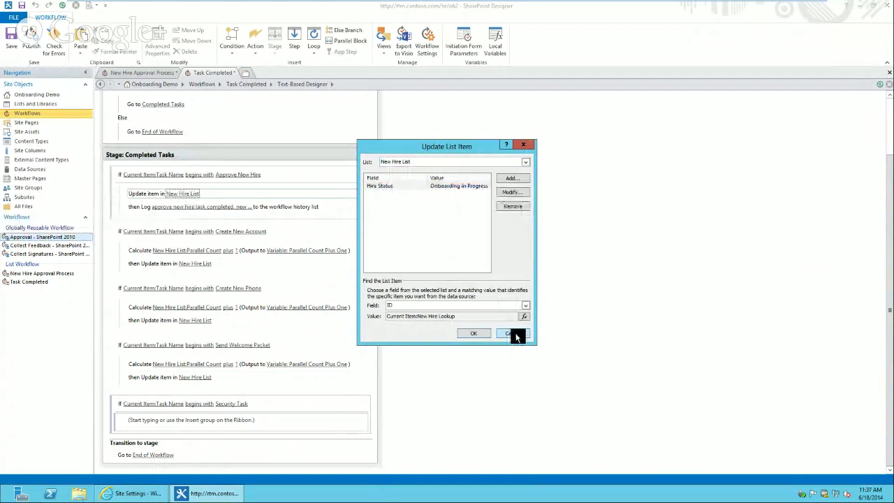
pyautogui.click(146, 422)
pyautogui.write('update')
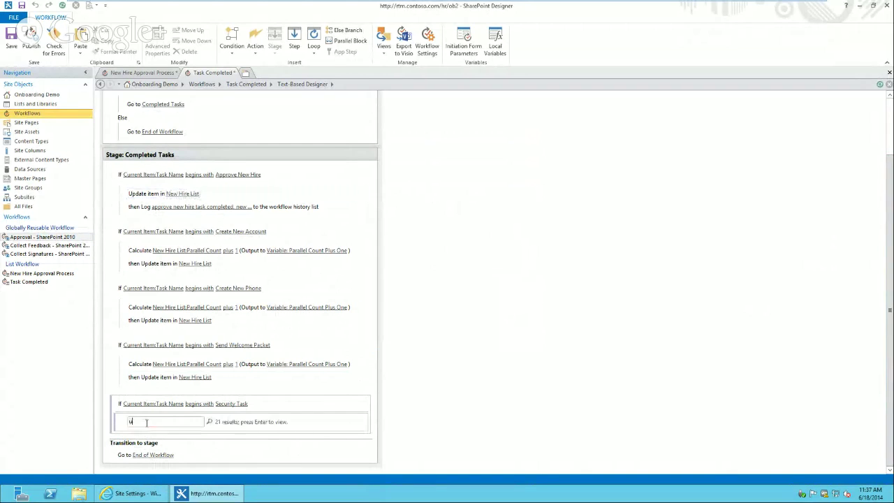
pyautogui.press('Return')
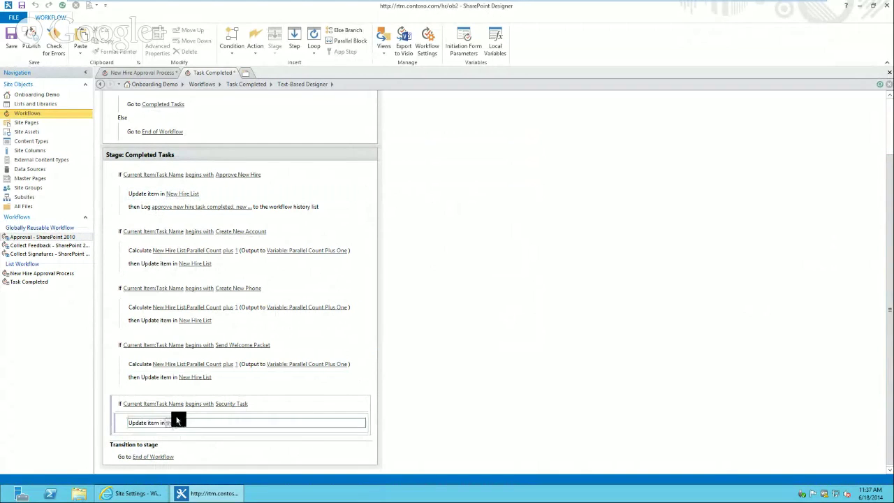
pyautogui.press('Return')
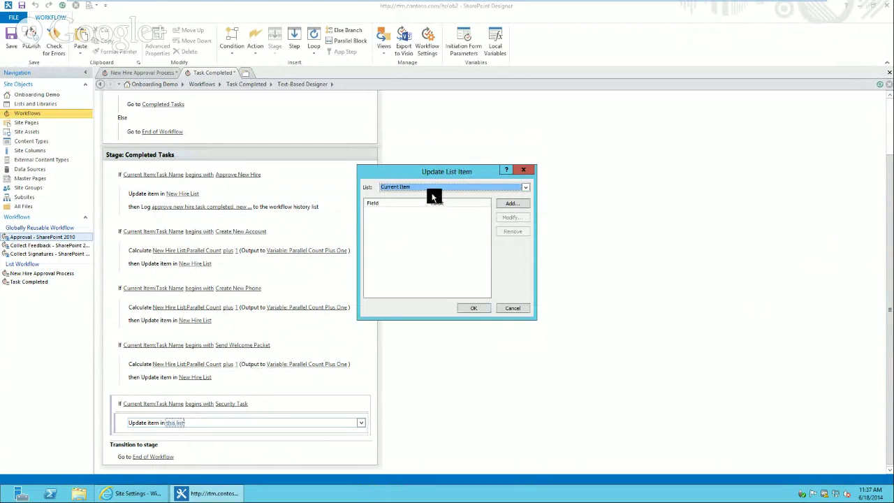
# Target New Hire List and set its Hire Status field to HR Approval
pyautogui.click(440, 187)
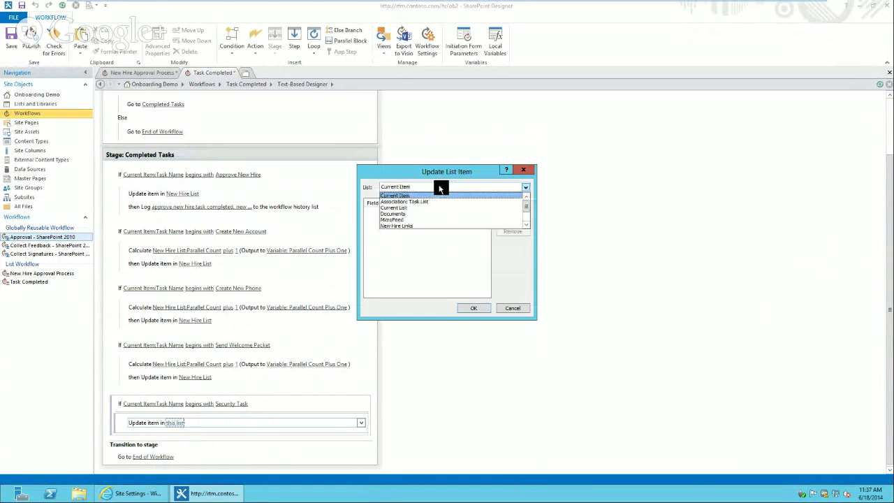
pyautogui.click(528, 225)
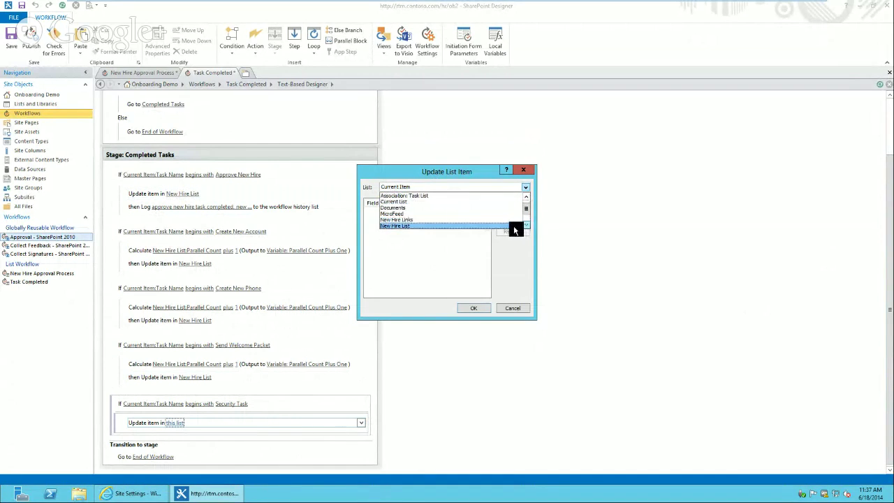
pyautogui.click(512, 225)
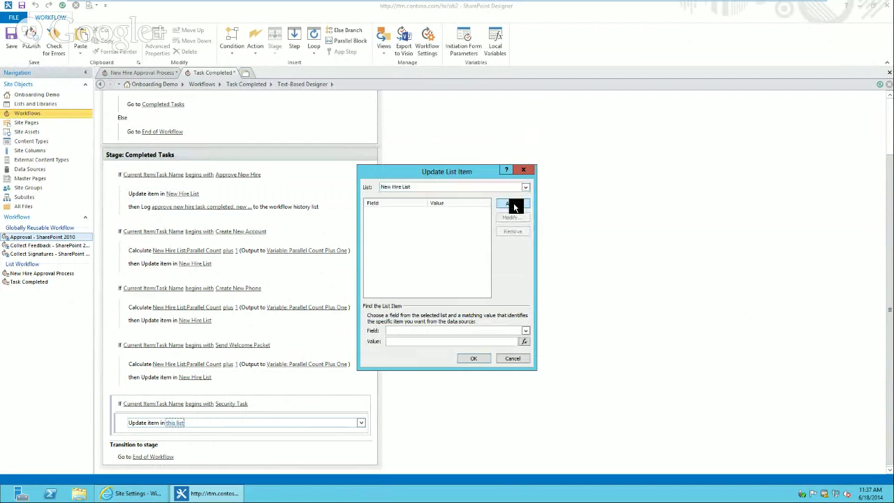
pyautogui.click(513, 203)
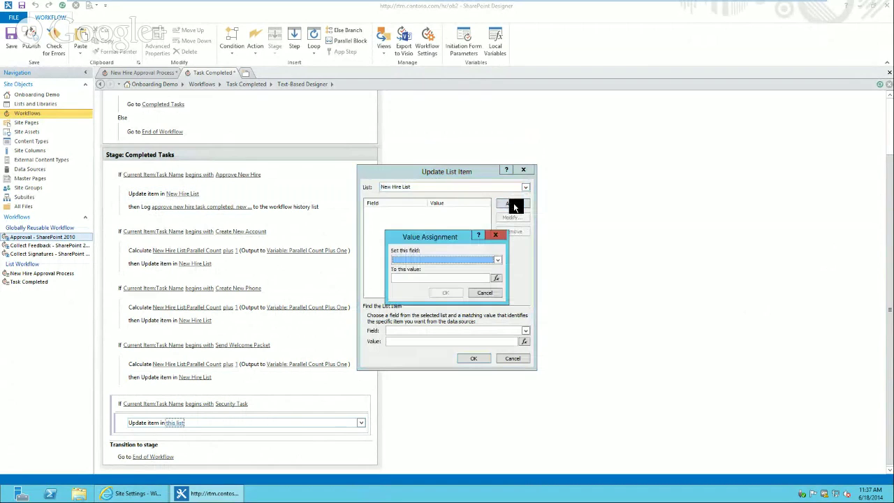
pyautogui.click(450, 260)
pyautogui.click(498, 288)
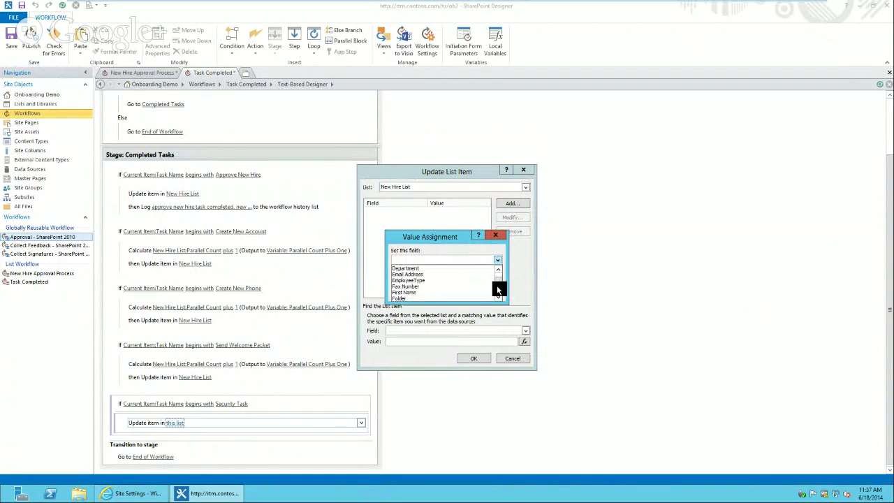
pyautogui.click(499, 292)
pyautogui.click(500, 299)
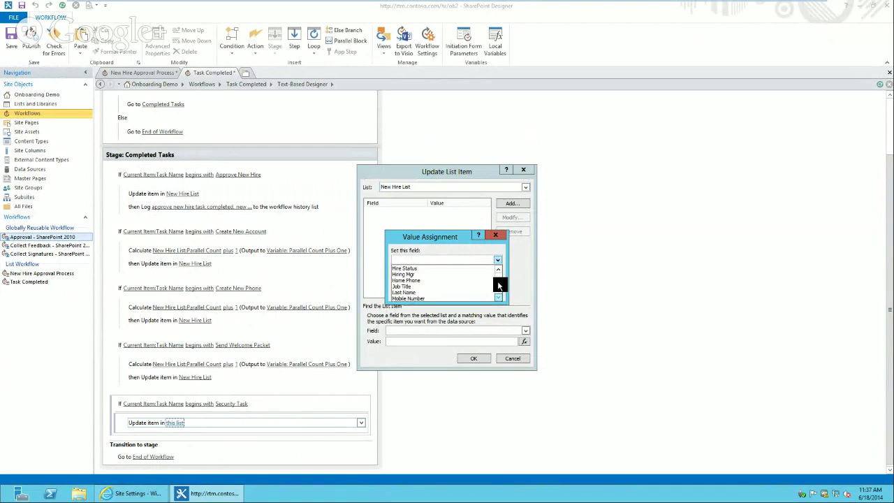
pyautogui.click(474, 269)
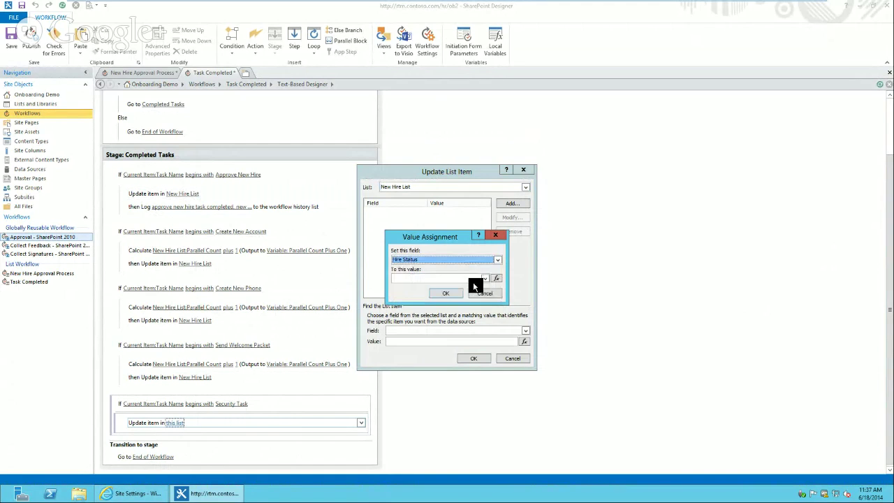
pyautogui.click(483, 278)
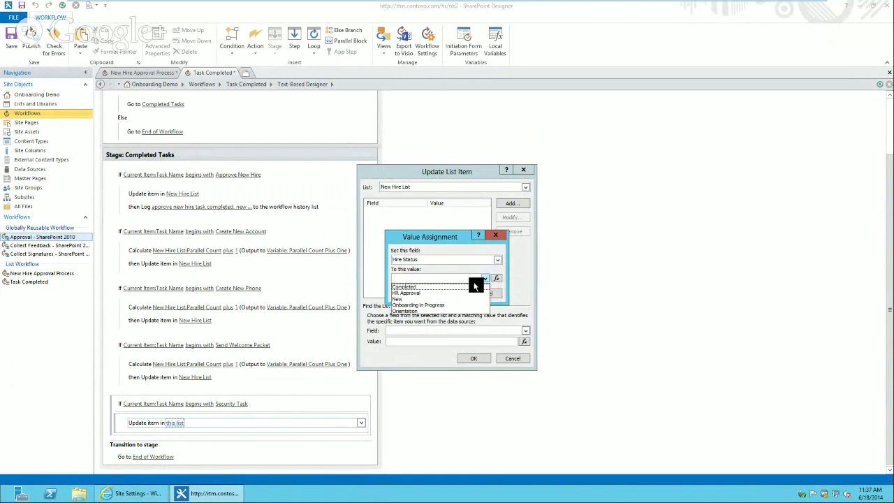
pyautogui.click(434, 293)
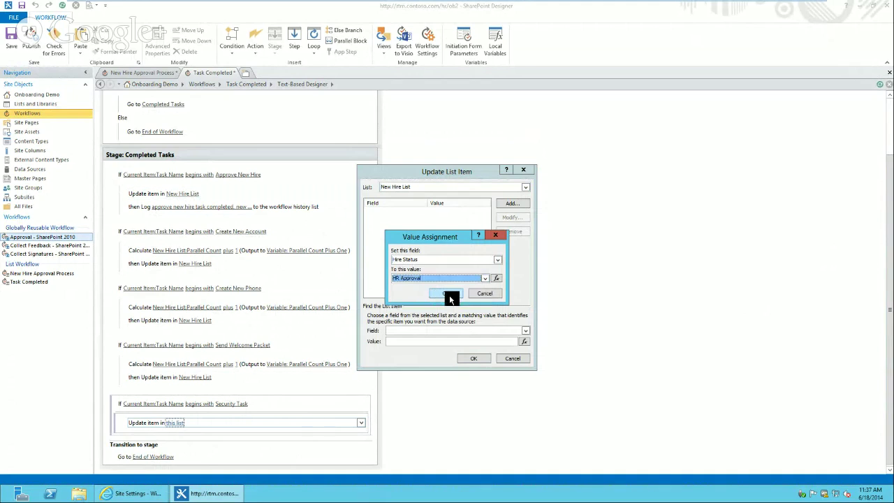
pyautogui.click(449, 295)
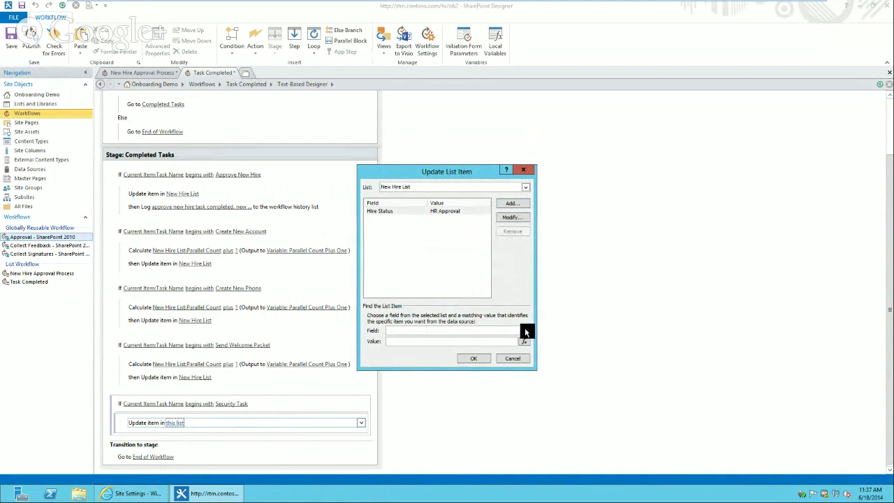
# Find the item by ID equal to Current Item:New Hire Lookup as Lookup Id, and confirm
pyautogui.click(524, 326)
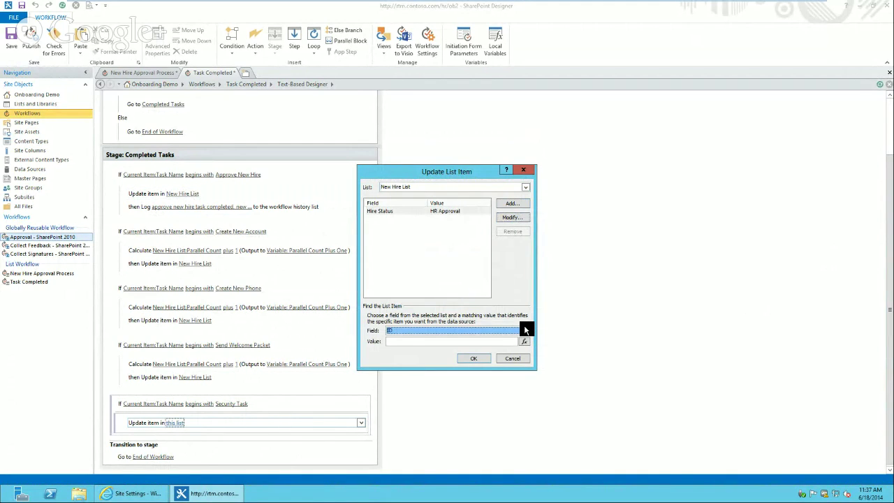
pyautogui.click(525, 341)
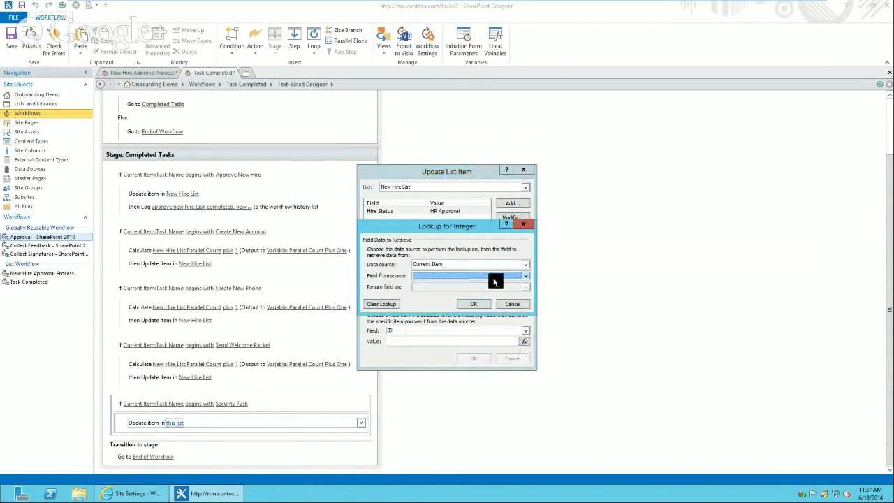
pyautogui.click(497, 278)
pyautogui.scroll(-5, 515, 295)
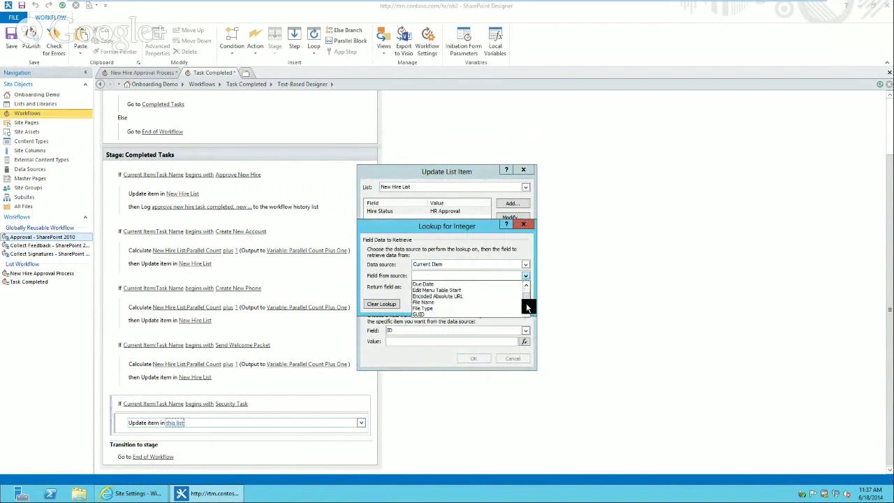
pyautogui.scroll(-3, 528, 307)
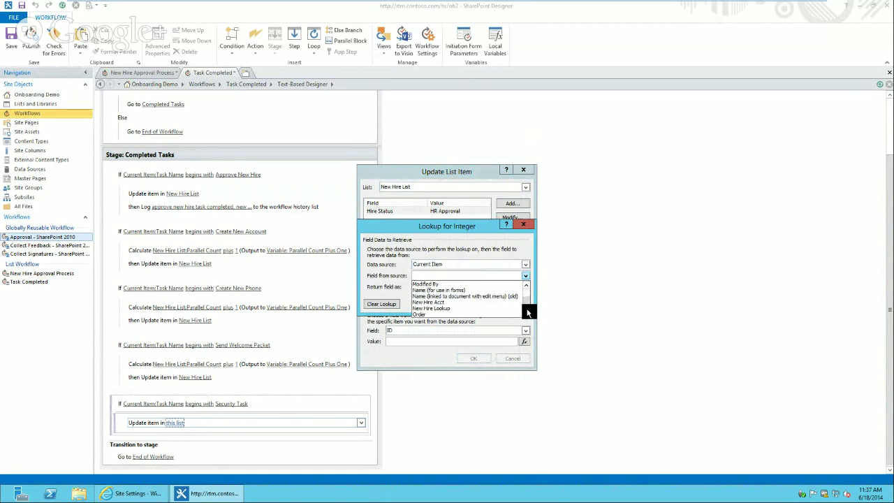
pyautogui.click(489, 308)
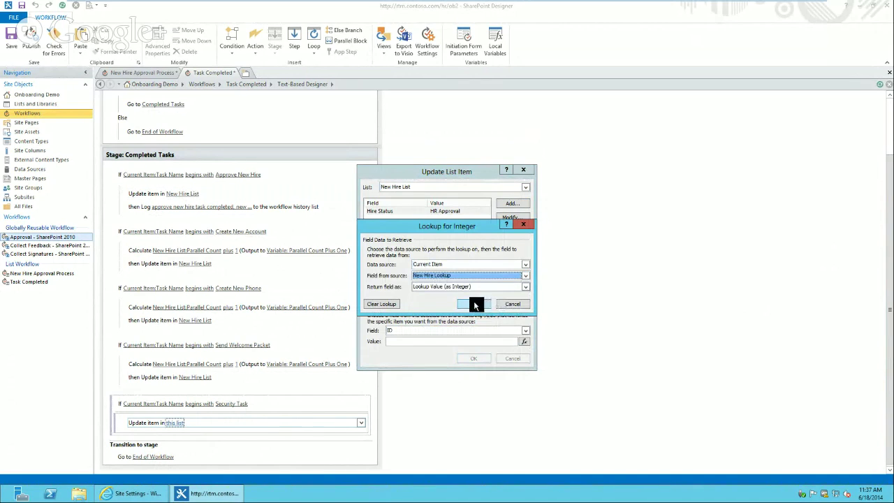
pyautogui.click(465, 287)
pyautogui.click(442, 296)
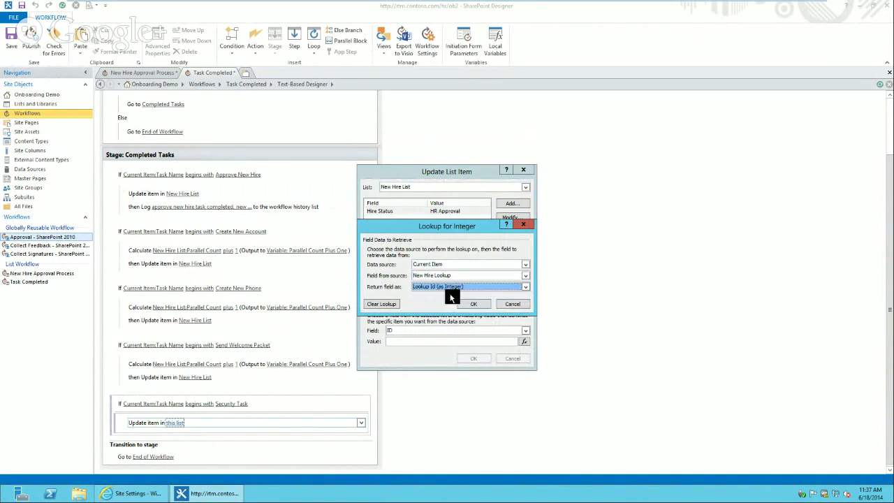
pyautogui.click(452, 290)
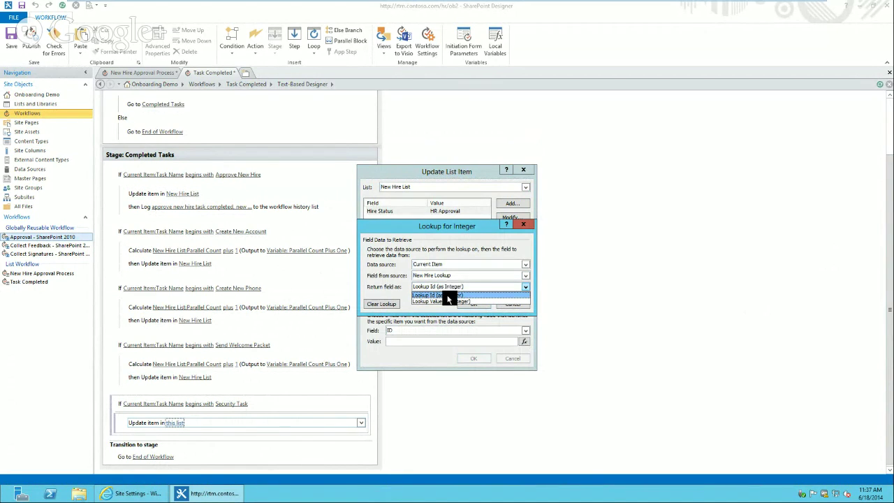
pyautogui.click(450, 295)
pyautogui.click(463, 304)
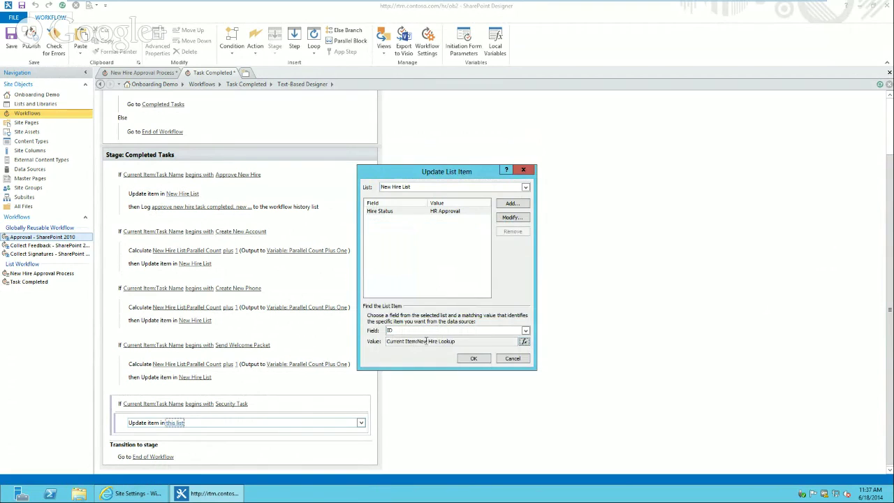
pyautogui.click(524, 341)
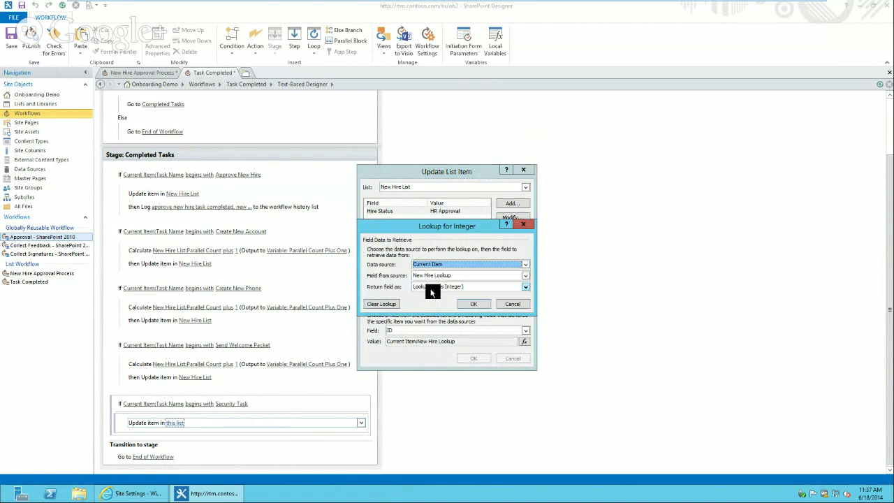
pyautogui.click(482, 304)
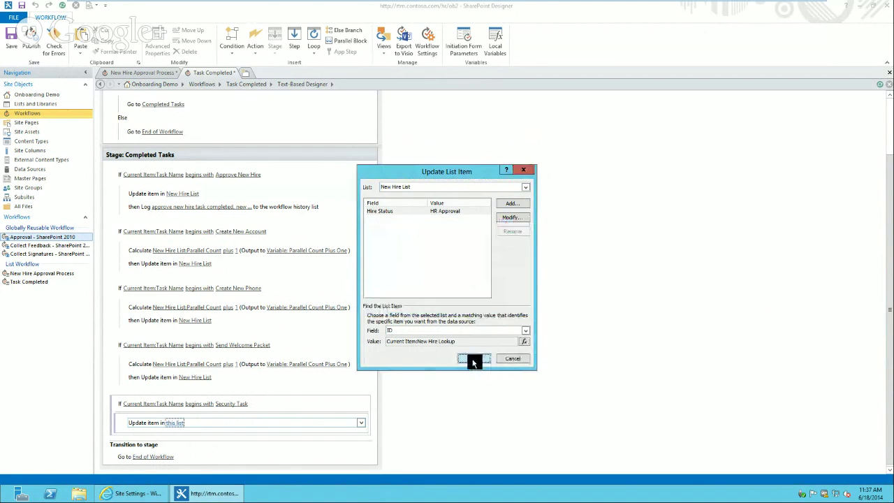
pyautogui.click(474, 359)
# Confirm the first Update item in New Hire List action's item lookup is unchanged
pyautogui.click(186, 194)
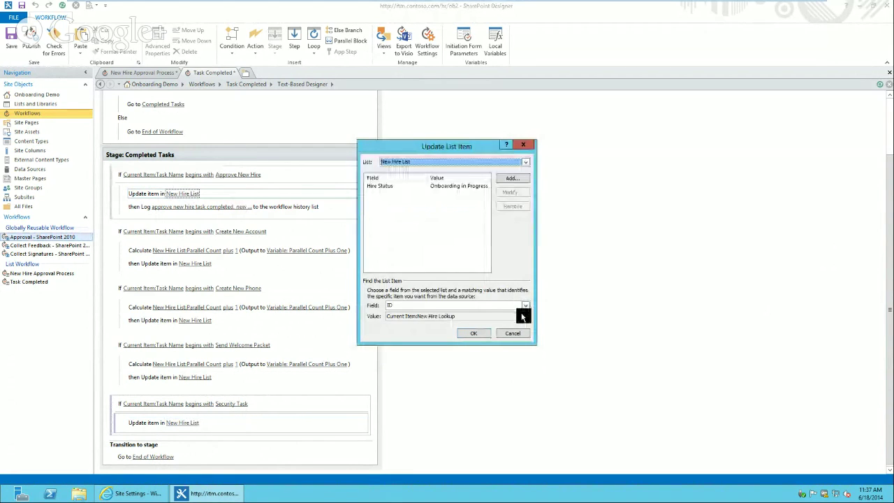
pyautogui.click(523, 317)
pyautogui.click(458, 273)
pyautogui.click(472, 334)
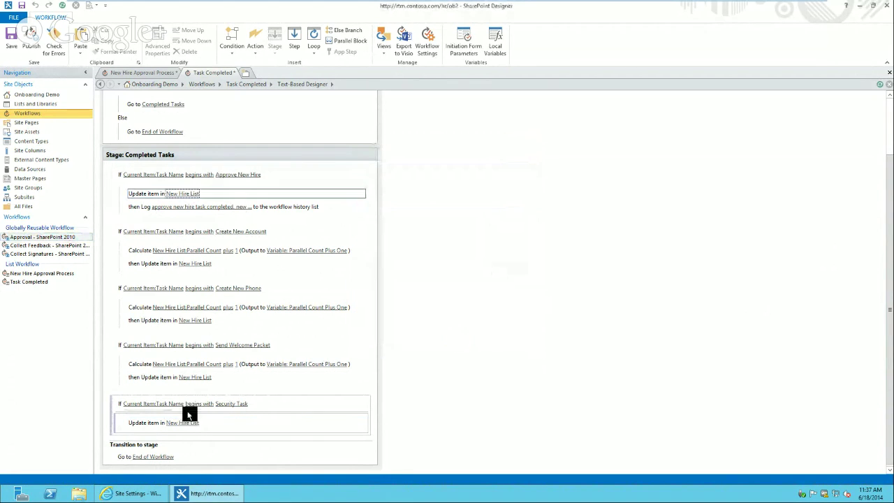
# Confirm the Security Task update action's item lookup, then publish the Task Completed workflow
pyautogui.click(183, 421)
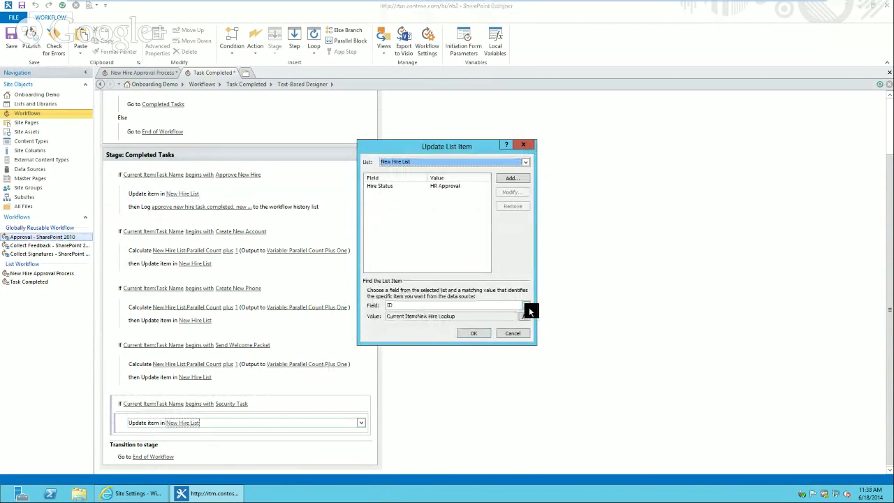
pyautogui.click(526, 315)
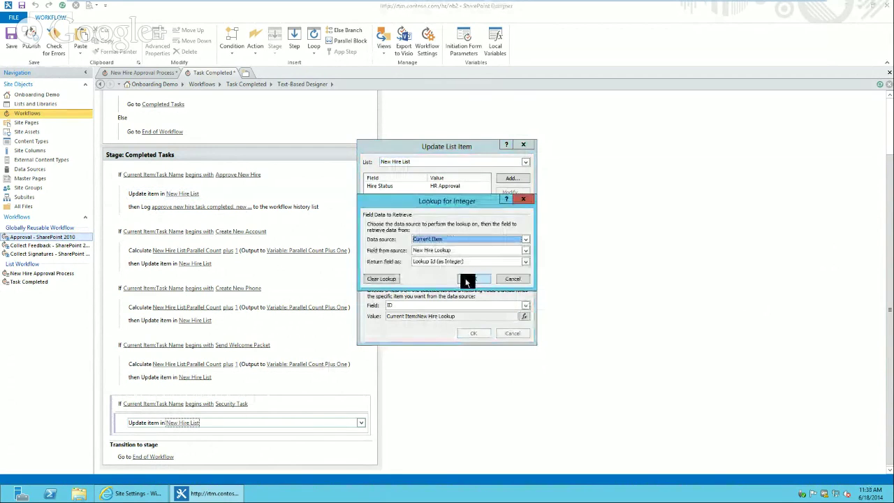
pyautogui.click(468, 279)
pyautogui.click(472, 330)
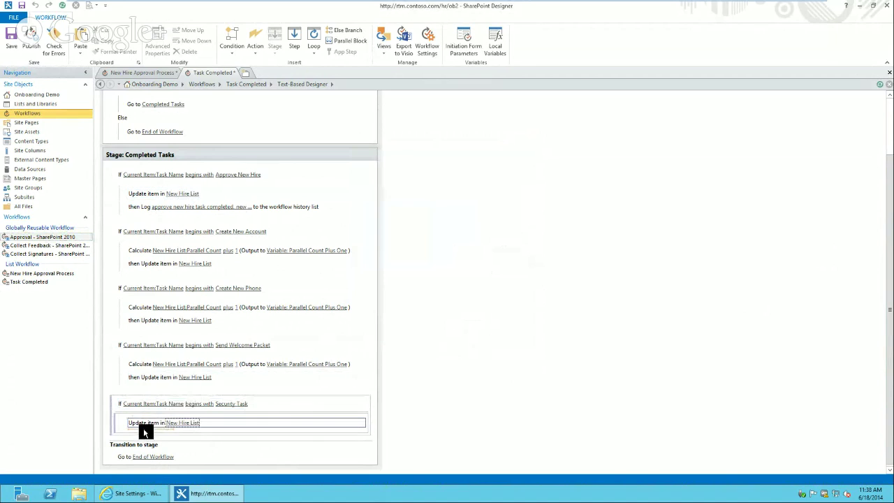
pyautogui.click(31, 39)
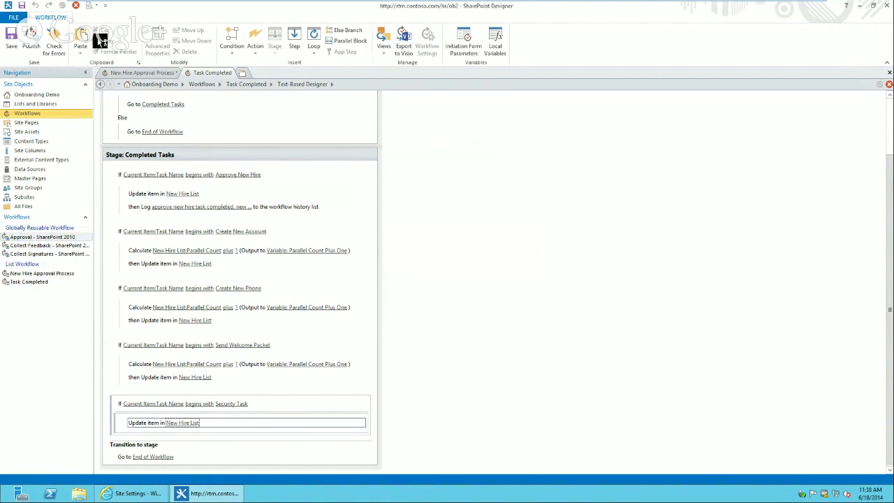
# Switch to the New Hire Approval Process workflow and publish it
pyautogui.click(158, 74)
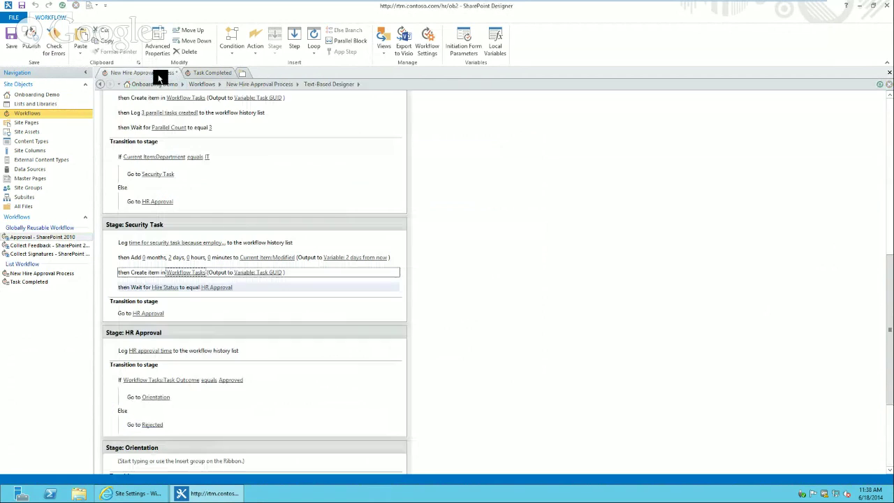
pyautogui.click(30, 40)
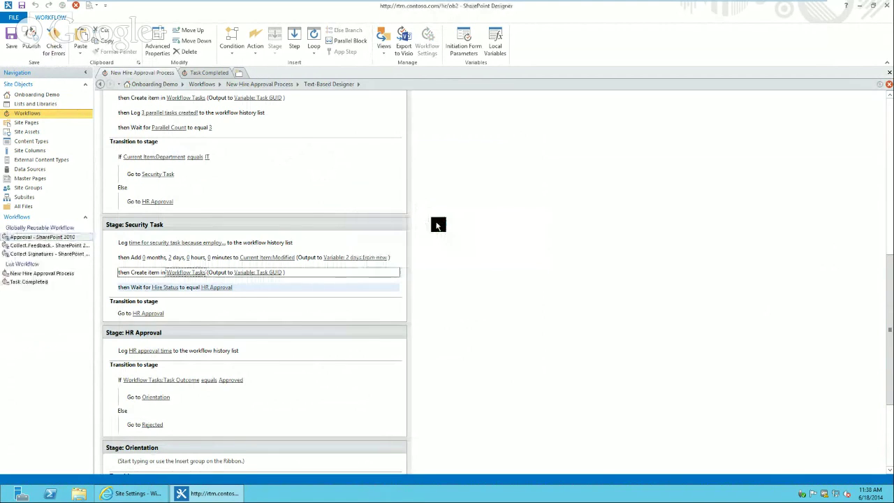
pyautogui.moveTo(247, 4)
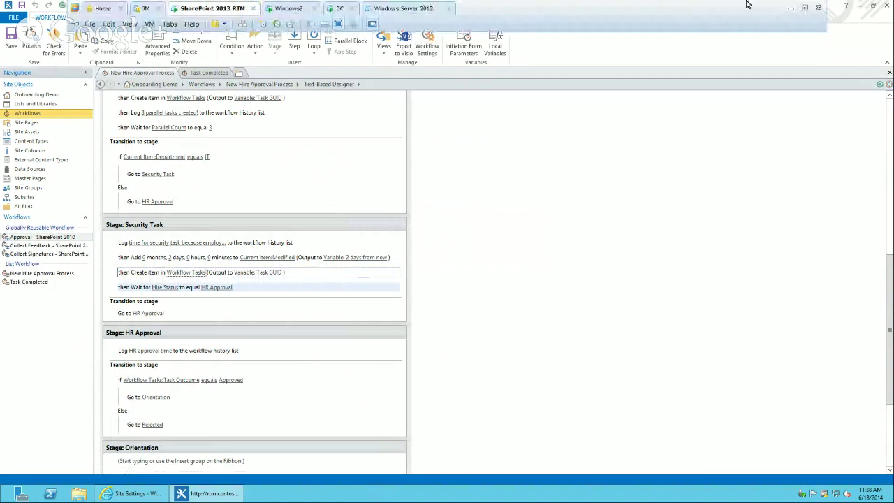
# Leave the VM for Hangouts and select the Q&A question on how often the loop checks the 3 tasks
pyautogui.click(791, 9)
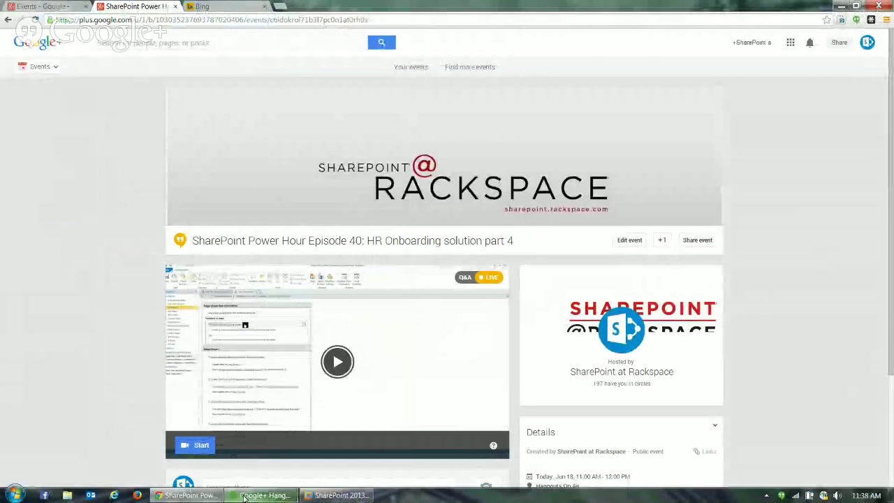
pyautogui.moveTo(244, 497)
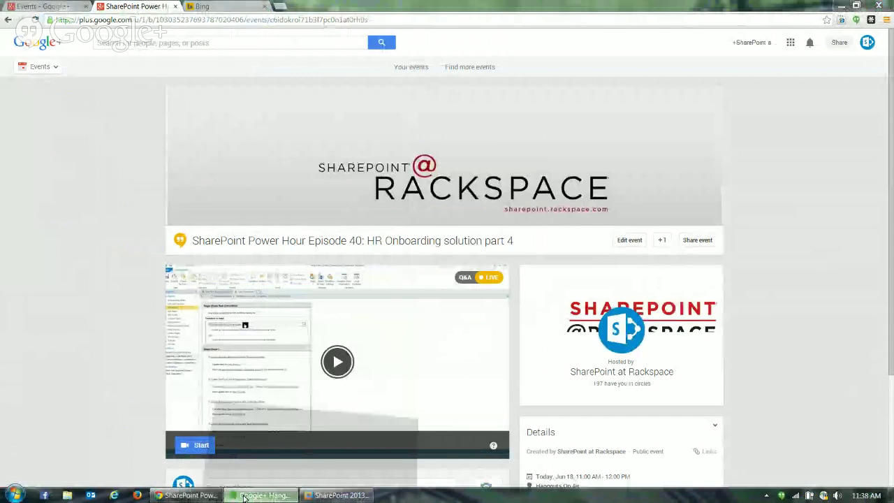
pyautogui.click(244, 498)
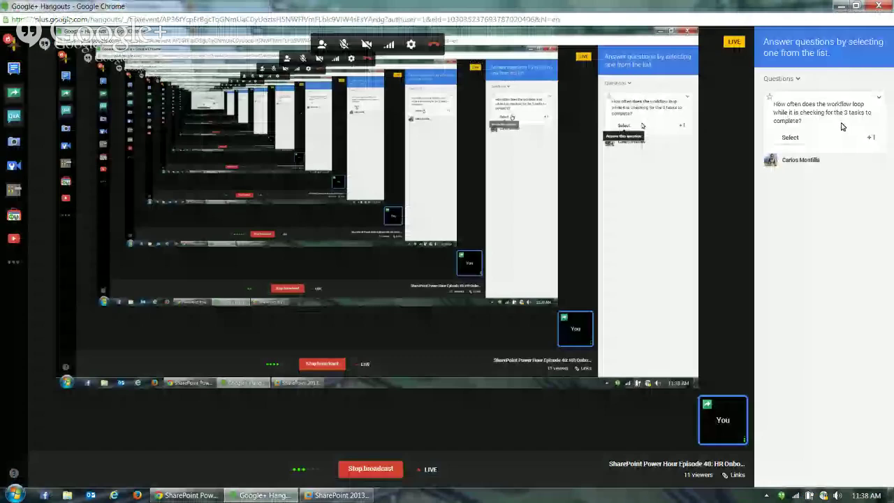
pyautogui.click(804, 124)
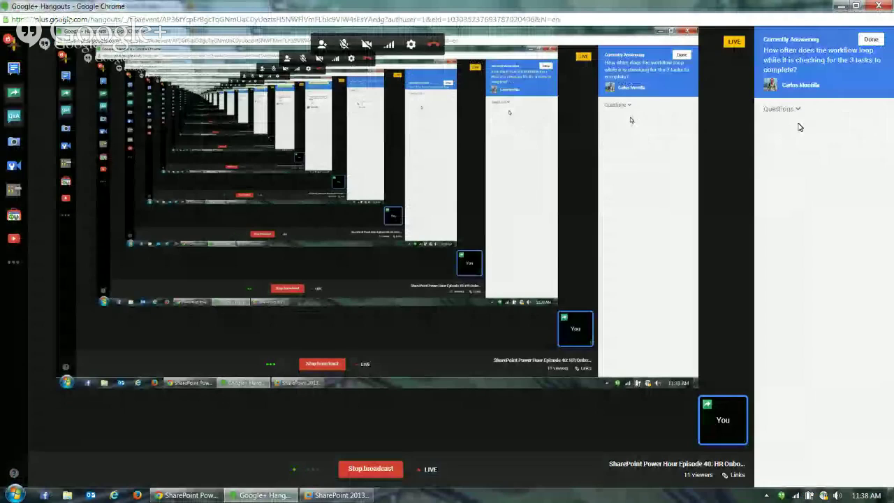
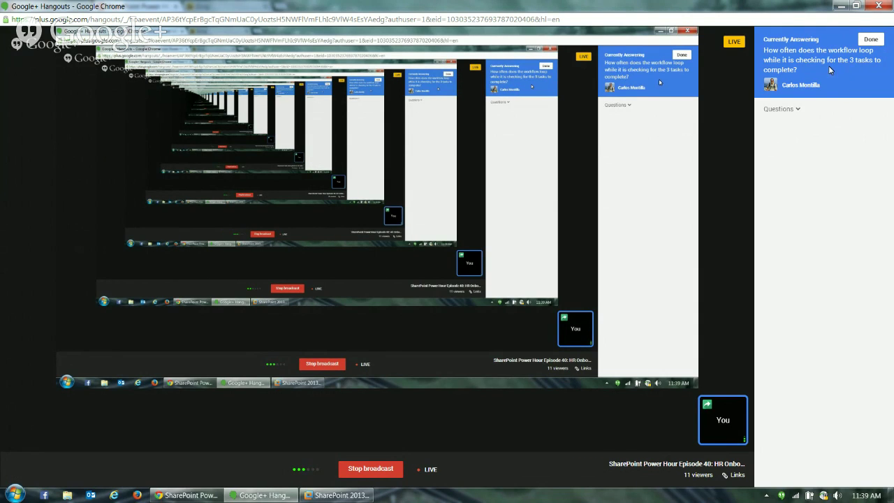
# Mark the workflow-loop audience question as done and minimize Hangouts to show the event page
pyautogui.click(870, 39)
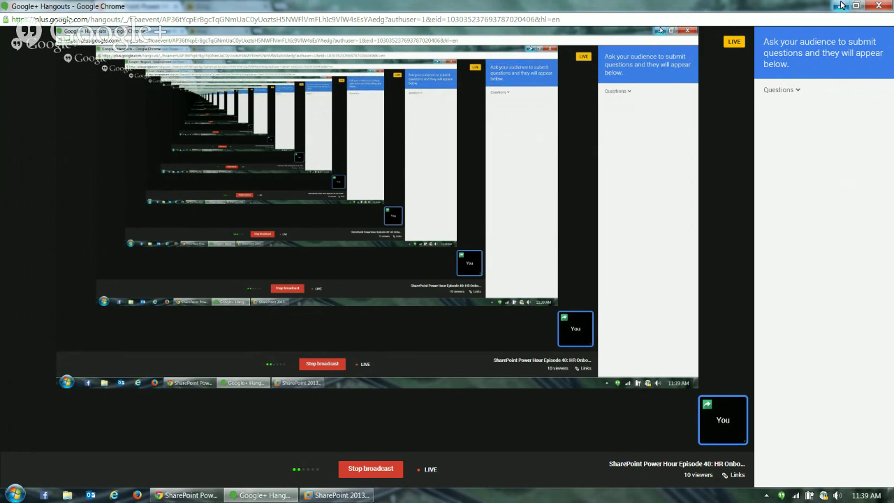
pyautogui.click(842, 6)
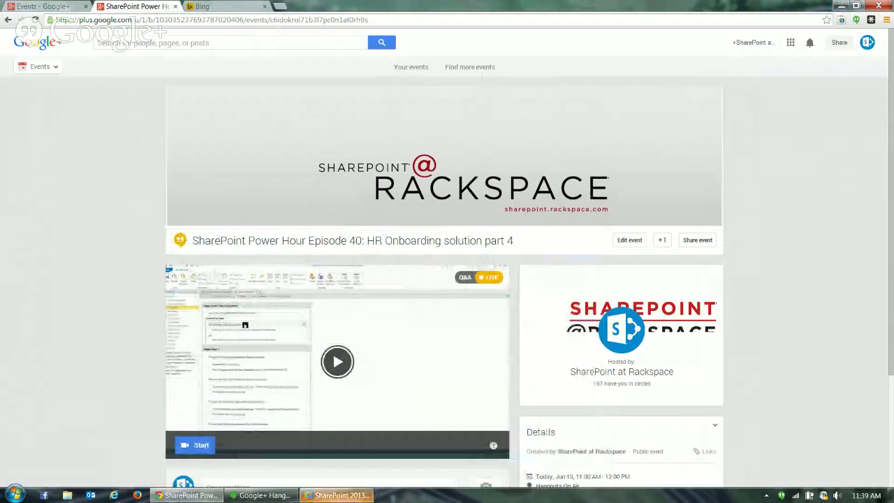
# Go from Site Settings to the Onboarding Demo site via the Human Resources menu
pyautogui.click(337, 495)
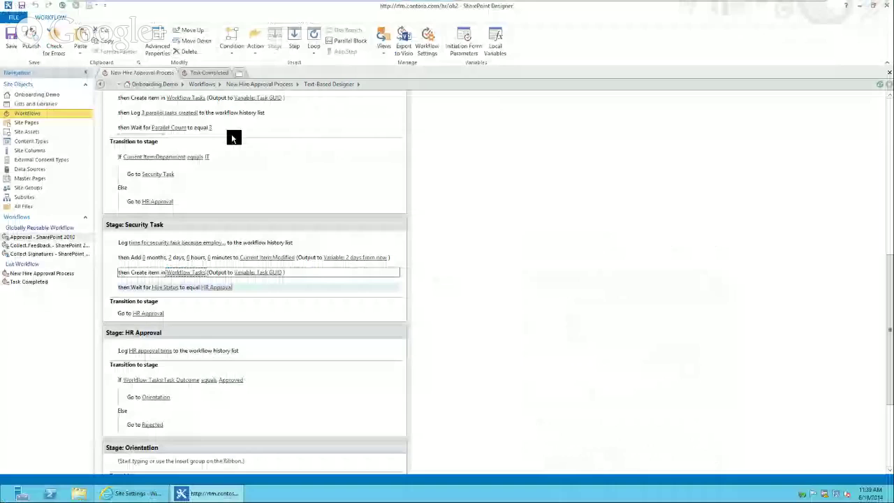
pyautogui.click(132, 493)
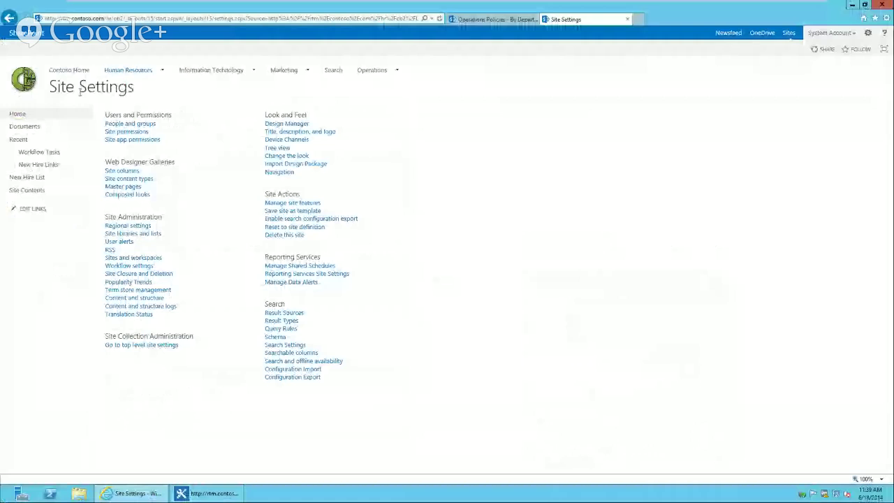
pyautogui.moveTo(128, 70)
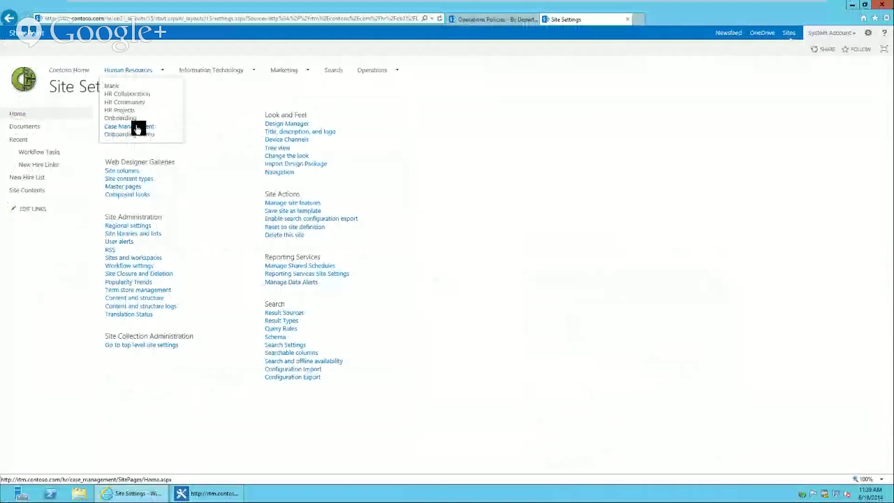
pyautogui.click(137, 135)
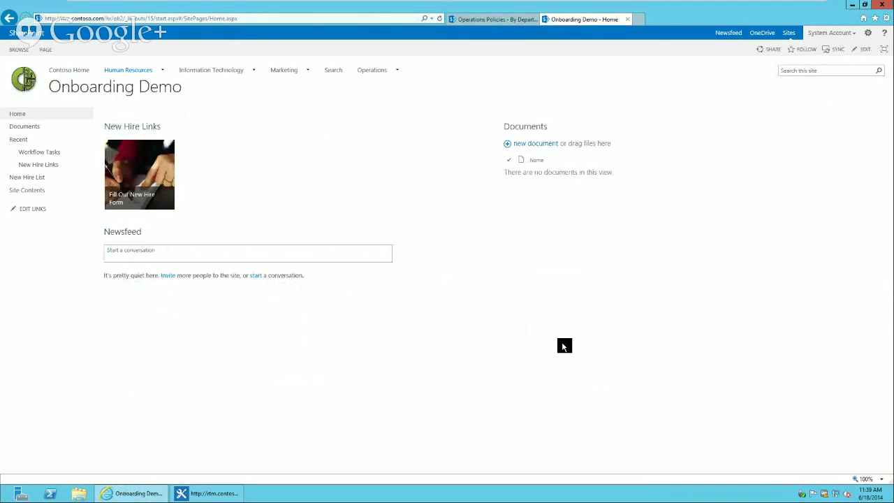
# Enter the new hire's last and first name, Department IT, Company Contoso and Job Title kid
pyautogui.click(120, 184)
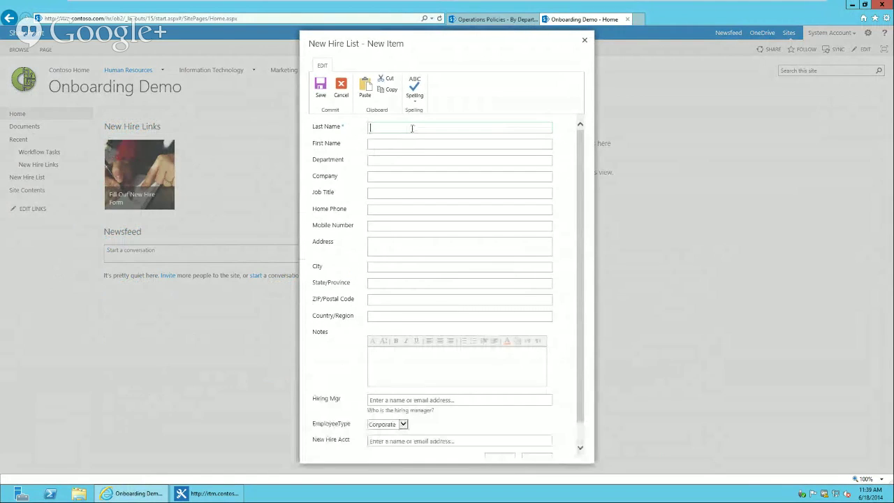
pyautogui.press('Tab')
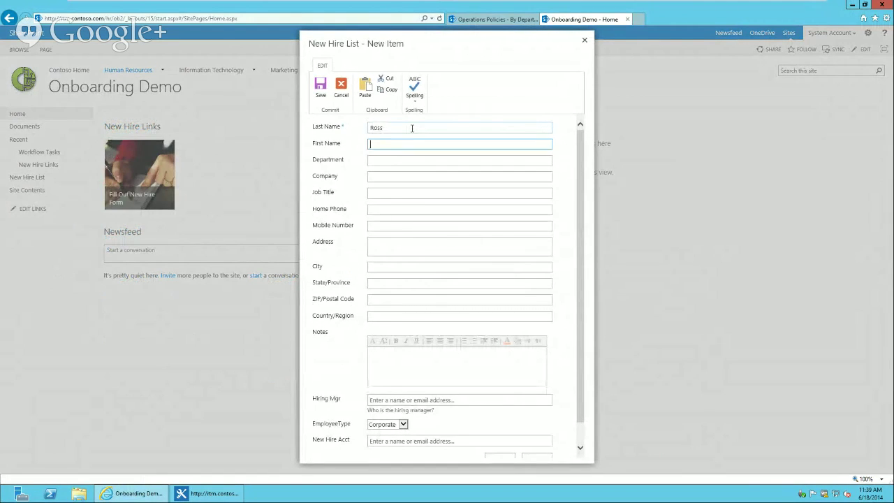
pyautogui.click(404, 158)
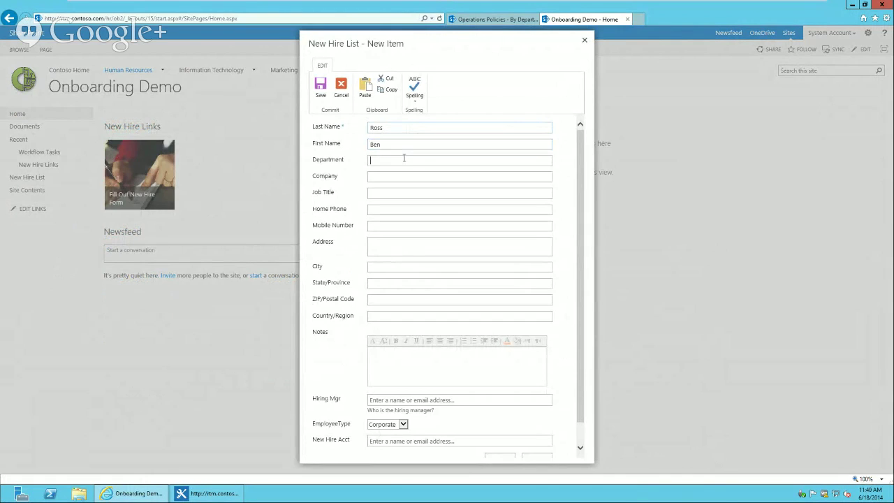
pyautogui.write('IT')
pyautogui.click(406, 174)
pyautogui.write('Contoso')
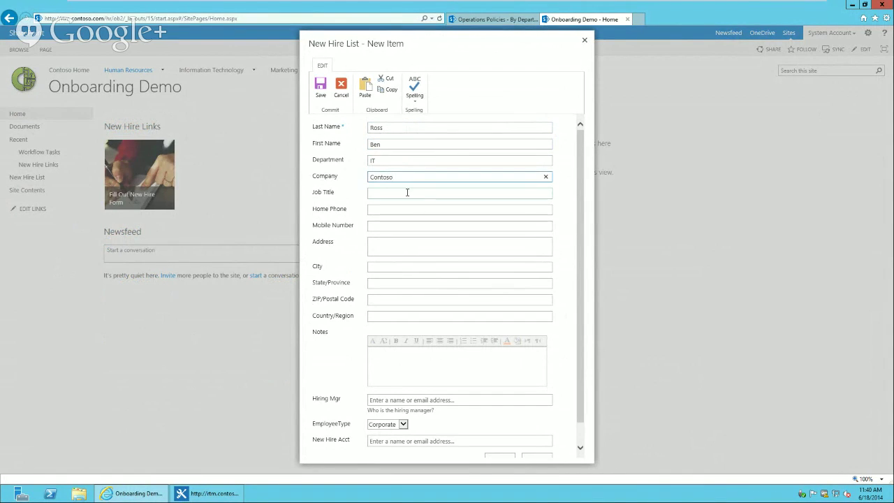
pyautogui.click(410, 191)
pyautogui.write('kid')
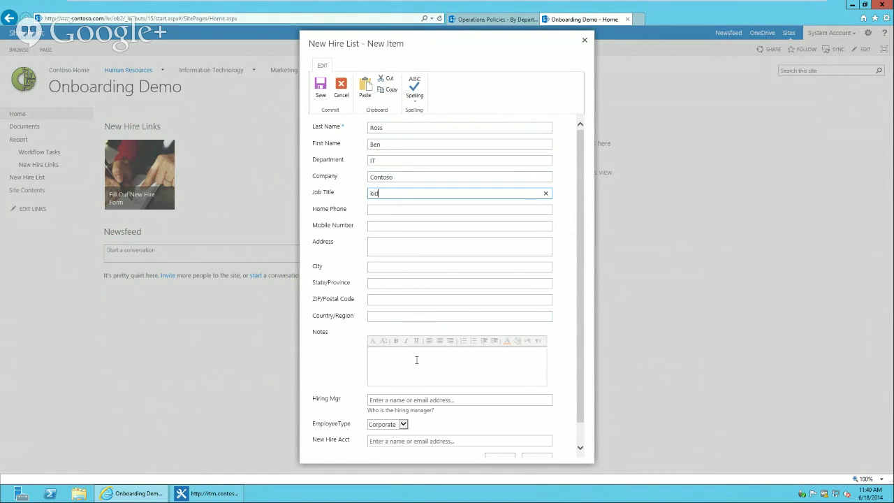
# Assign the suggested hiring manager and save the new hire entry
pyautogui.click(421, 401)
pyautogui.write('s')
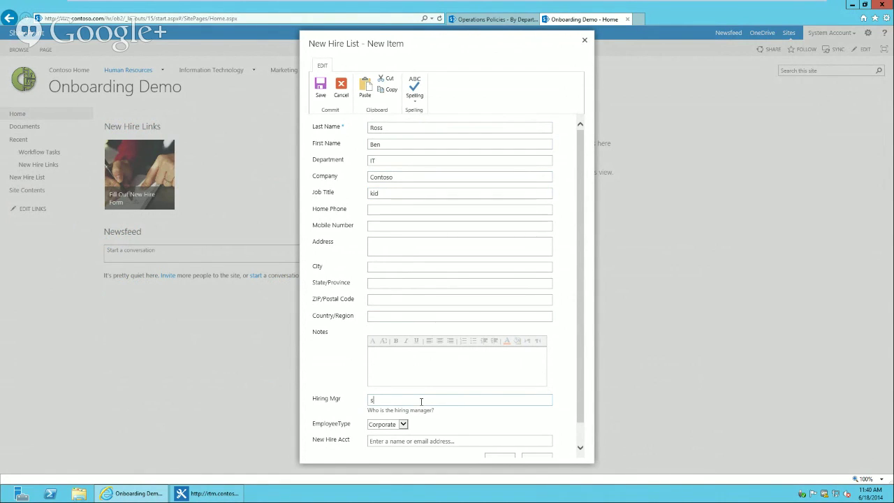
pyautogui.write('h')
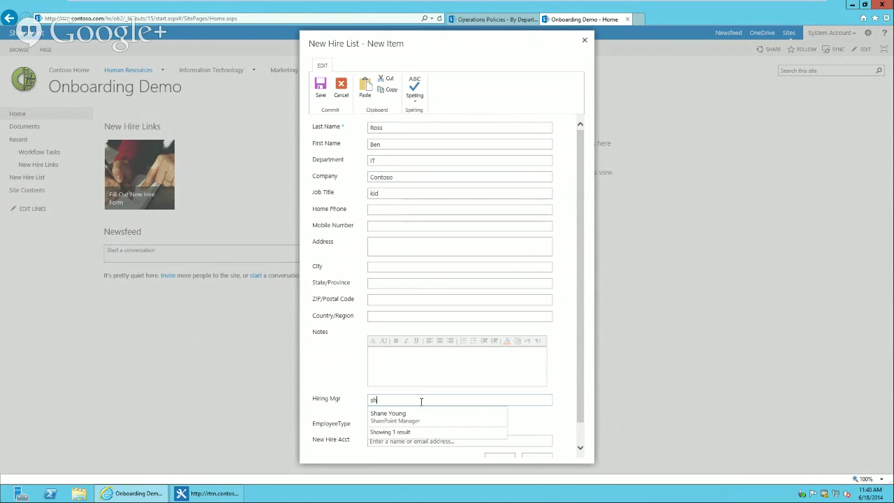
pyautogui.click(419, 416)
pyautogui.click(579, 431)
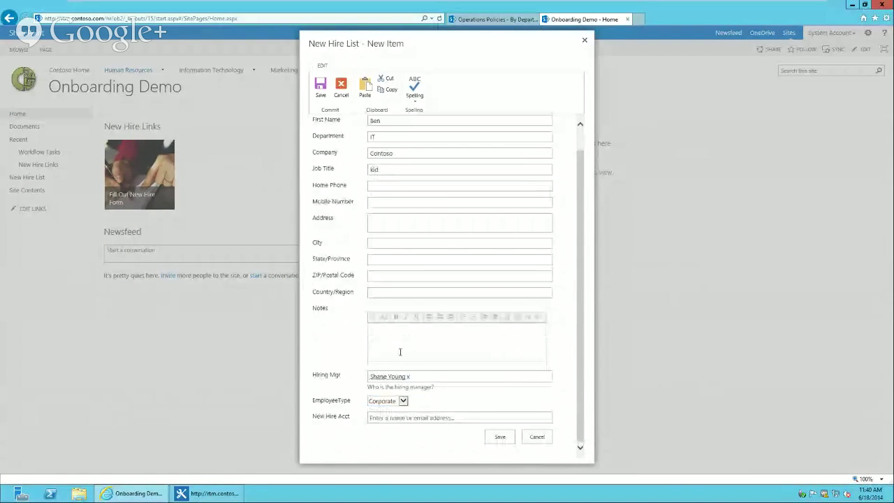
pyautogui.click(497, 439)
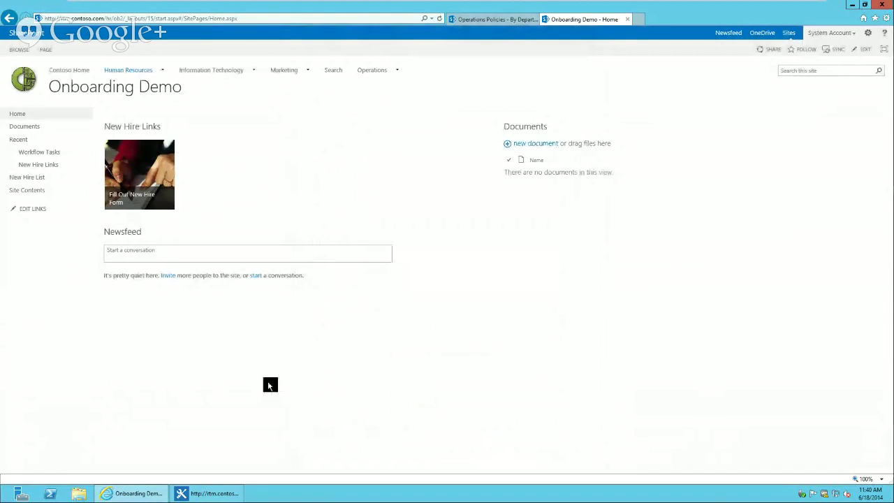
# Open the New Hire List, select the new hire's row, then switch to the Windows8 VM
pyautogui.click(36, 178)
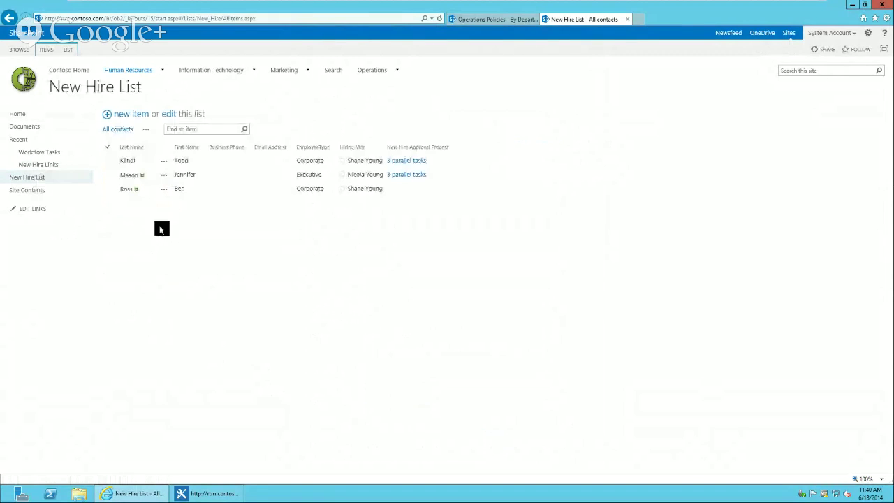
pyautogui.click(253, 193)
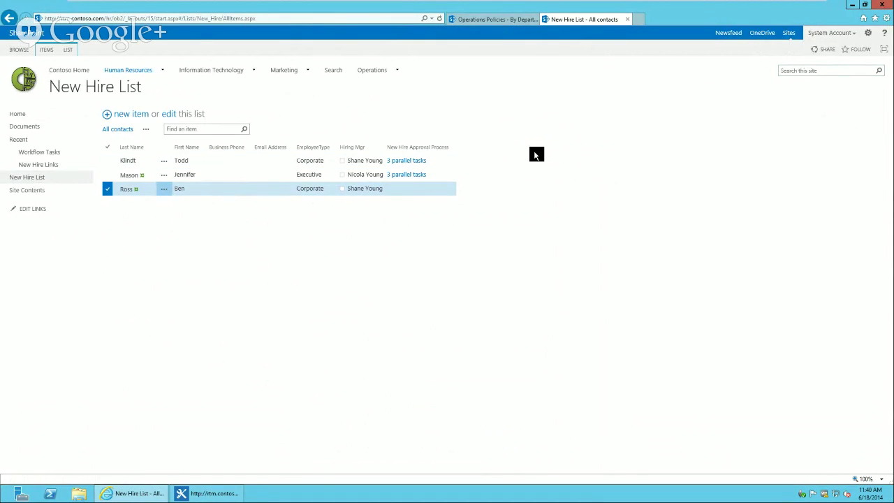
pyautogui.moveTo(404, 4)
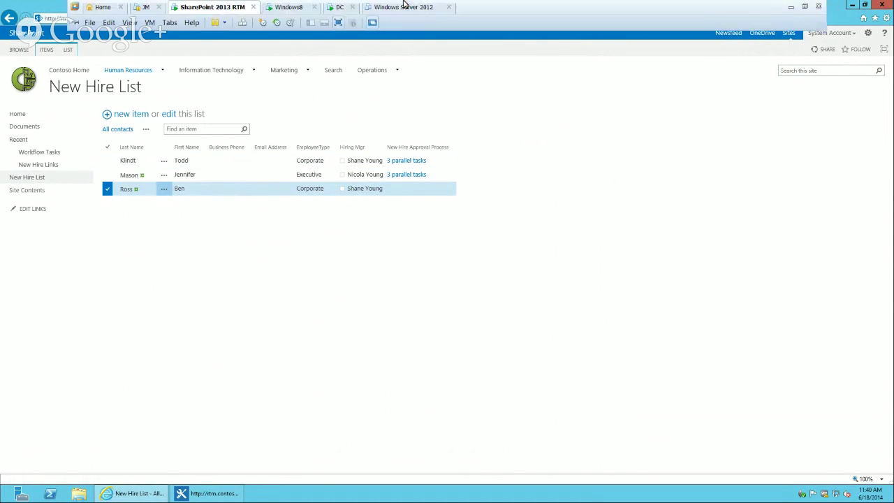
pyautogui.click(290, 10)
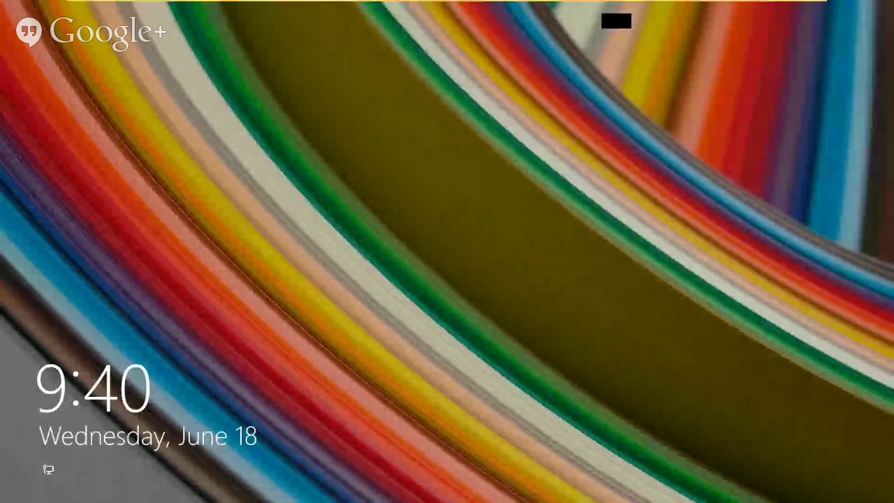
# Sign in to the locked Windows 8 virtual machine with the account password
pyautogui.press('Return')
pyautogui.write('•••••')
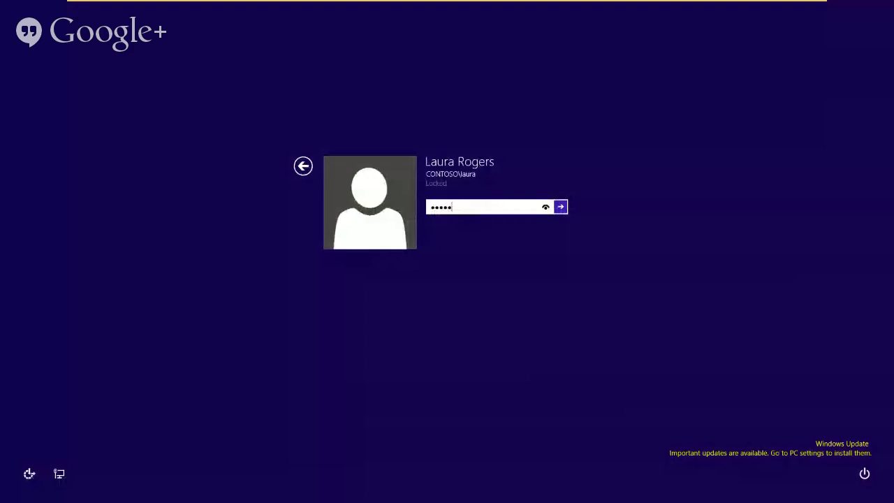
pyautogui.press('Return')
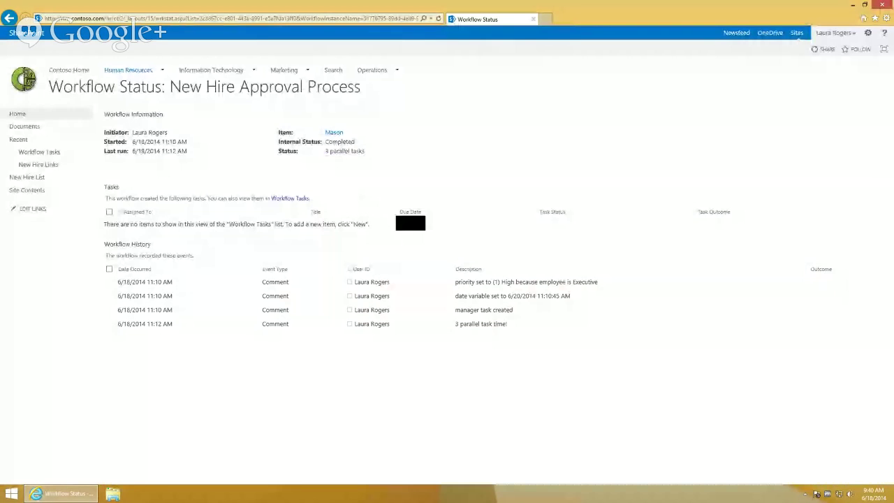
# End the running approval workflow on the new hire's item in the New Hire List
pyautogui.click(27, 177)
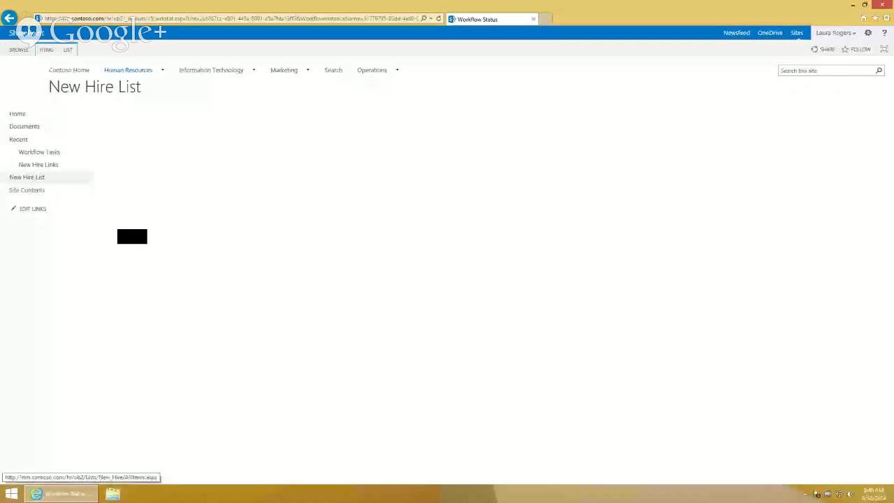
pyautogui.click(225, 191)
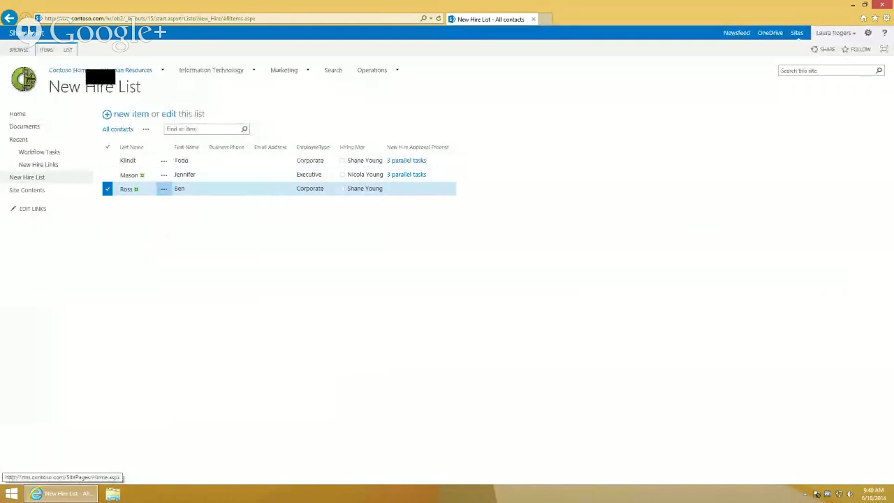
pyautogui.click(47, 50)
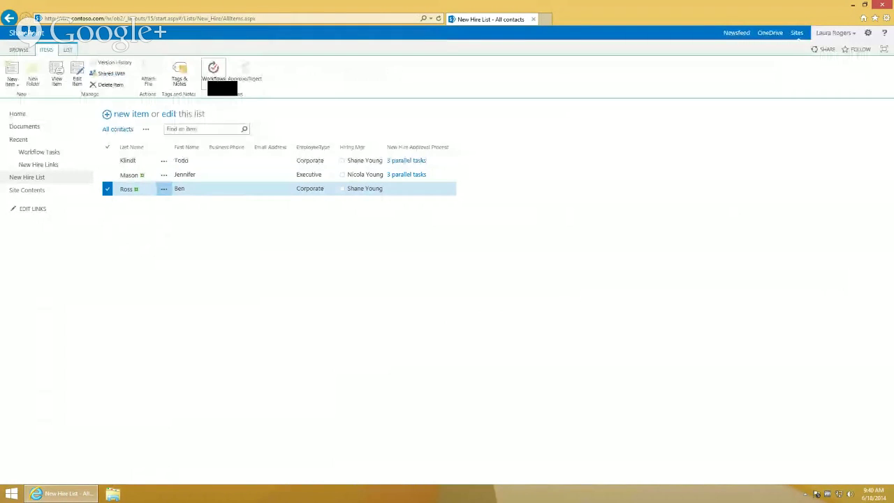
pyautogui.click(213, 70)
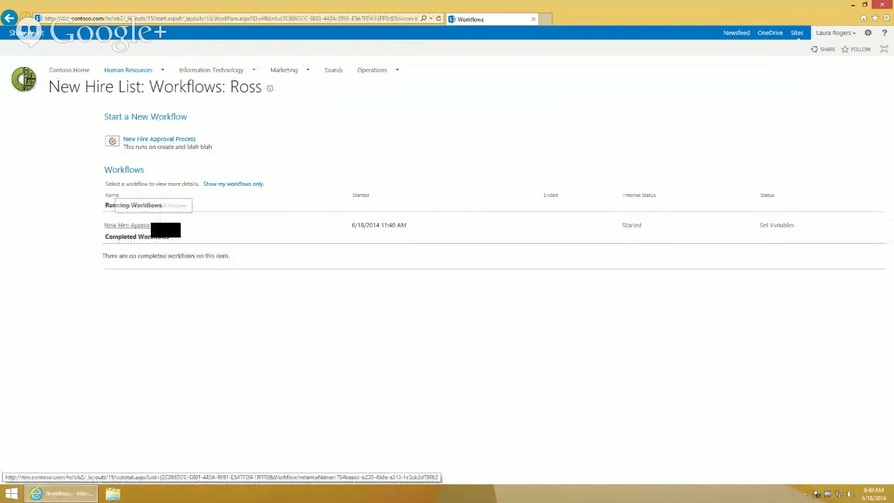
pyautogui.click(129, 225)
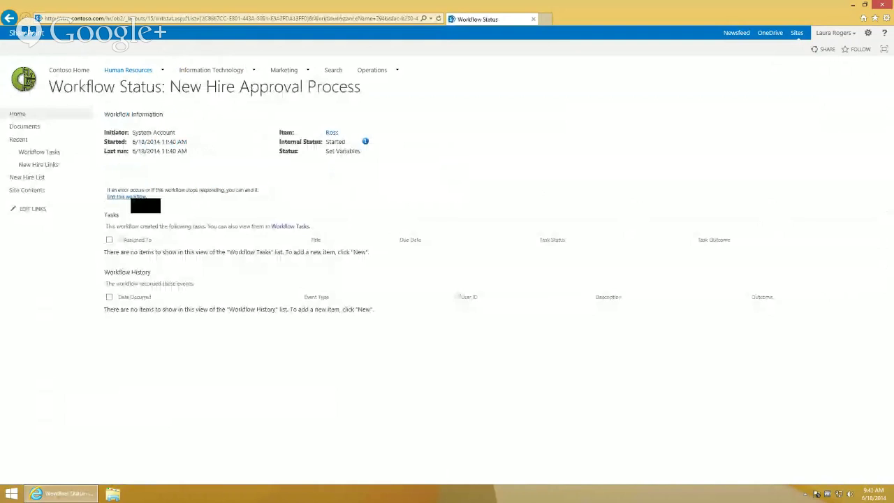
pyautogui.click(132, 197)
pyautogui.click(452, 283)
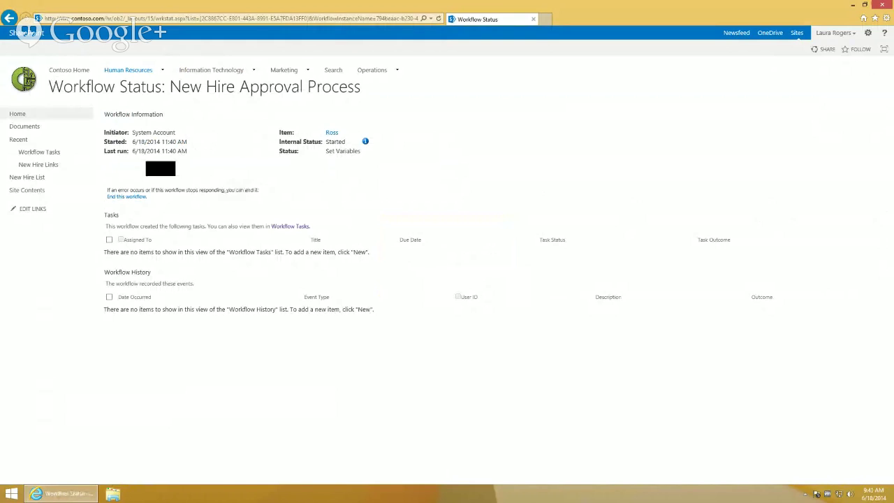
# Start a fresh New Hire Approval Process run on the same new hire item
pyautogui.click(26, 177)
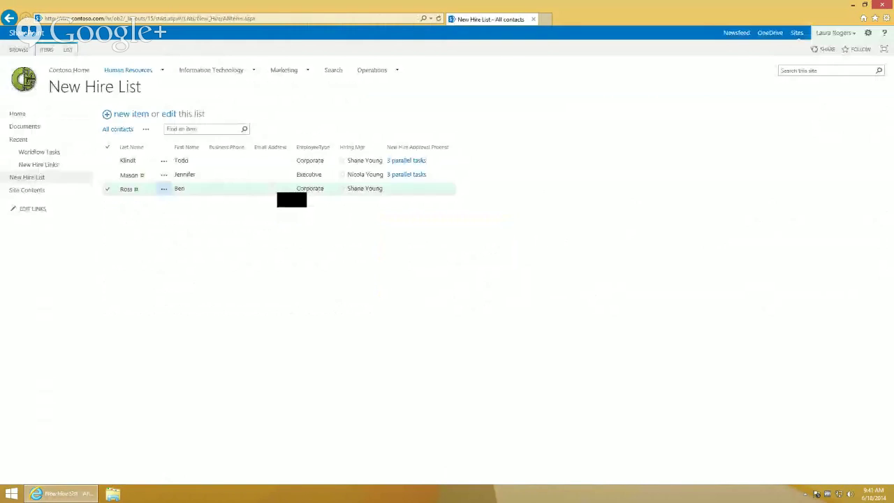
pyautogui.click(276, 186)
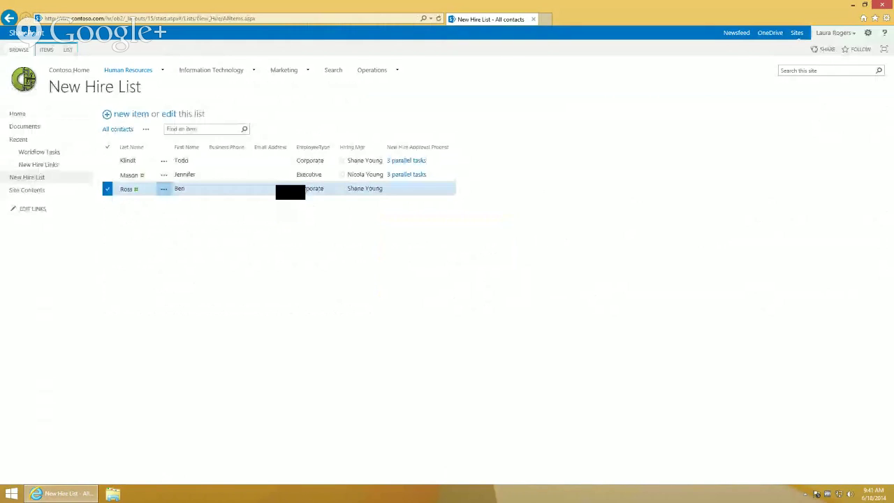
pyautogui.click(216, 73)
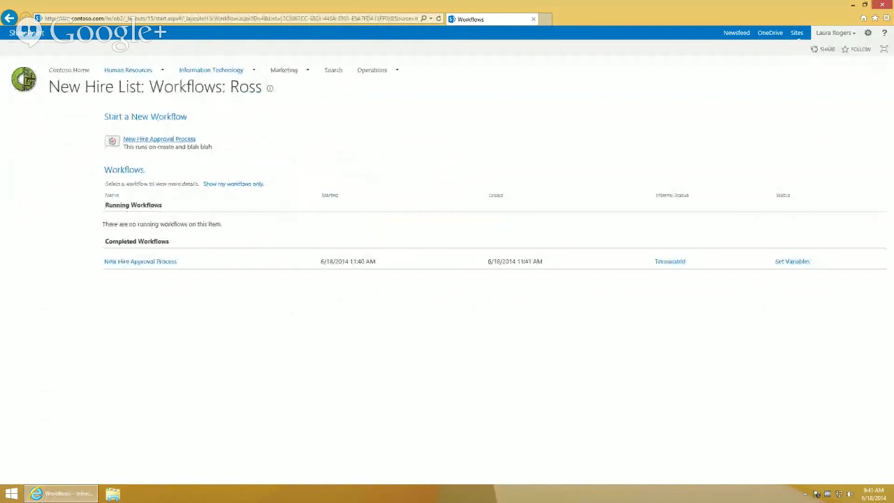
pyautogui.click(159, 139)
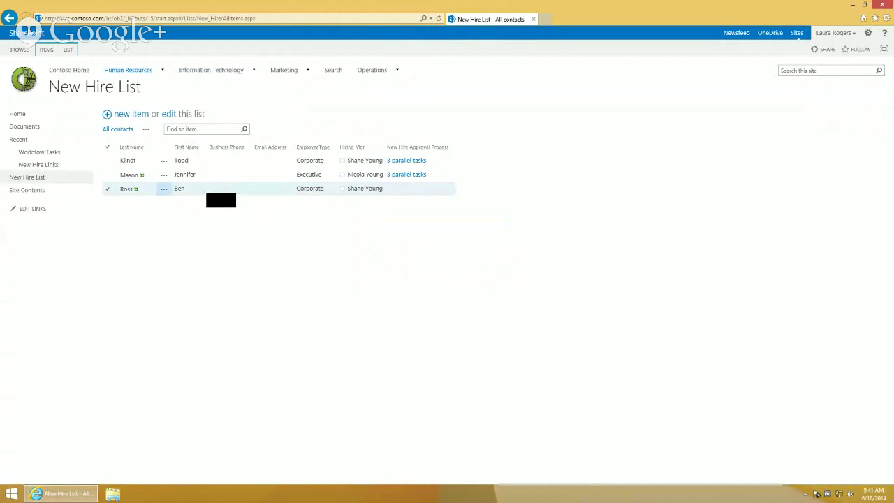
# Check the Workflow Tasks list, then go to Site Contents
pyautogui.click(207, 192)
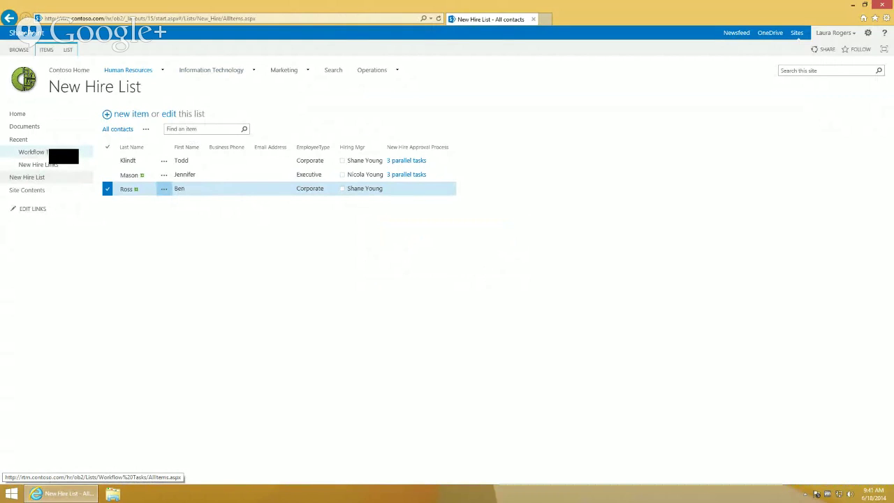
pyautogui.click(56, 153)
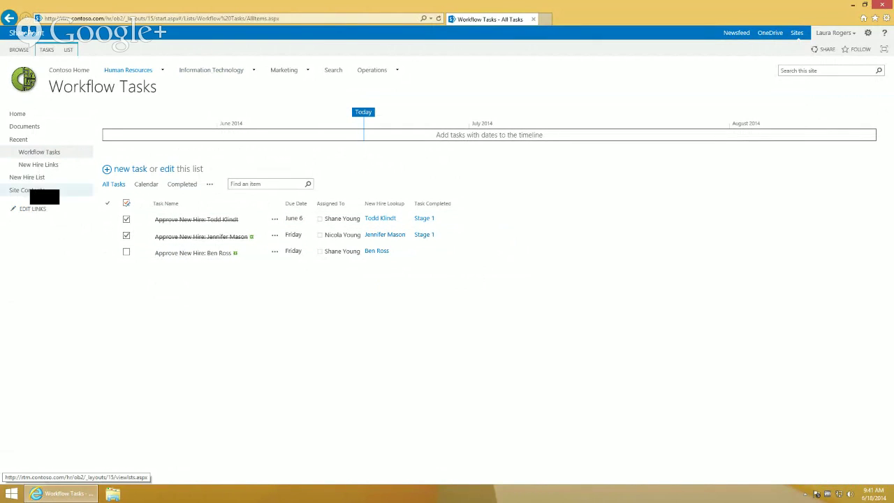
pyautogui.click(32, 191)
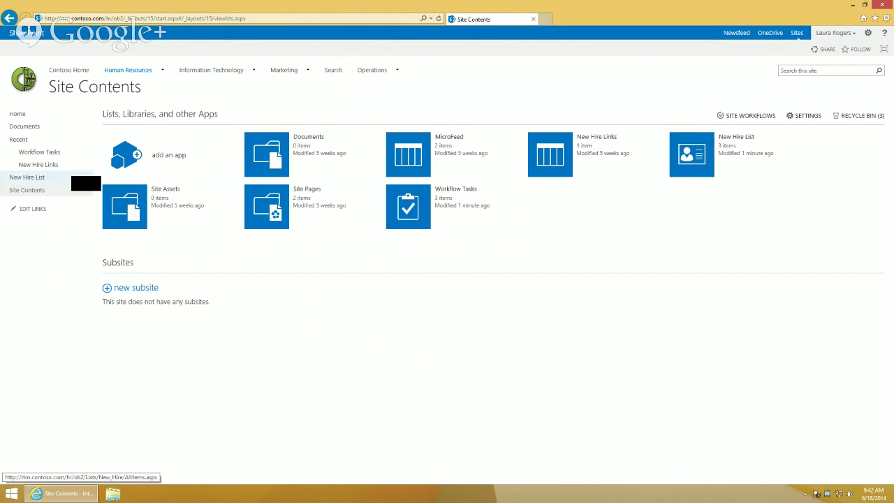
# Create a 'Dashboards' document library with a Web Part page template and try adding a new document
pyautogui.click(869, 33)
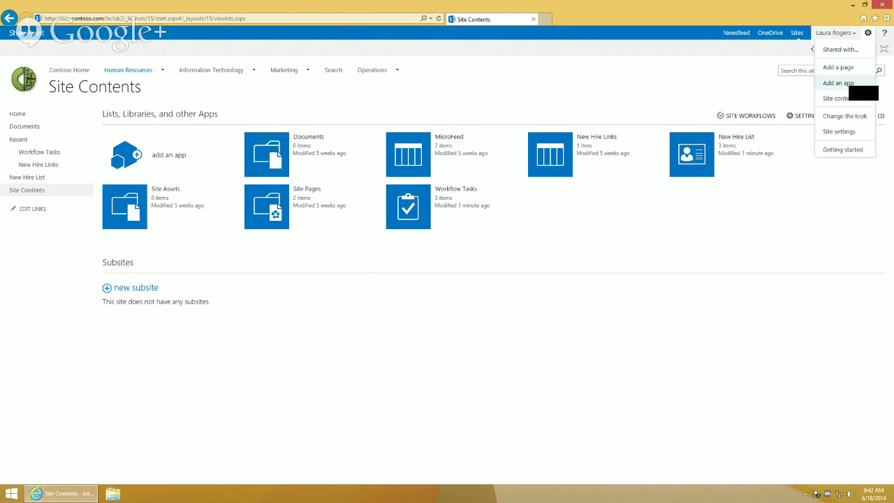
pyautogui.click(842, 84)
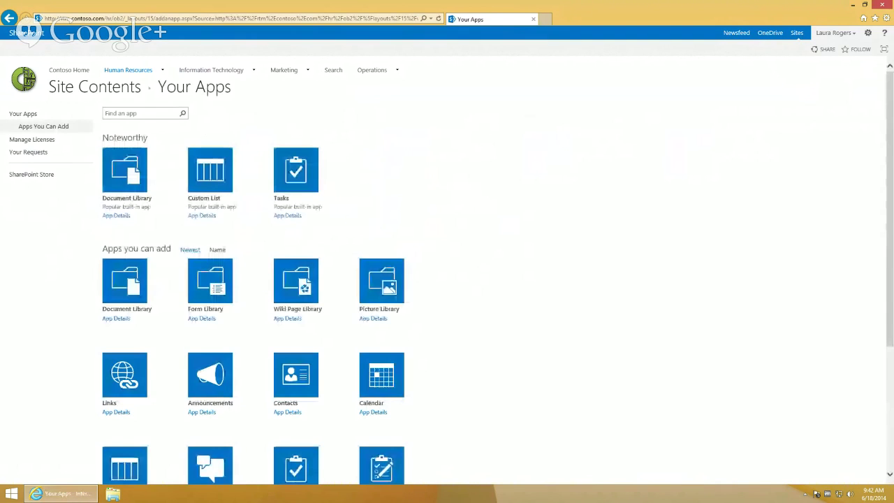
pyautogui.click(132, 174)
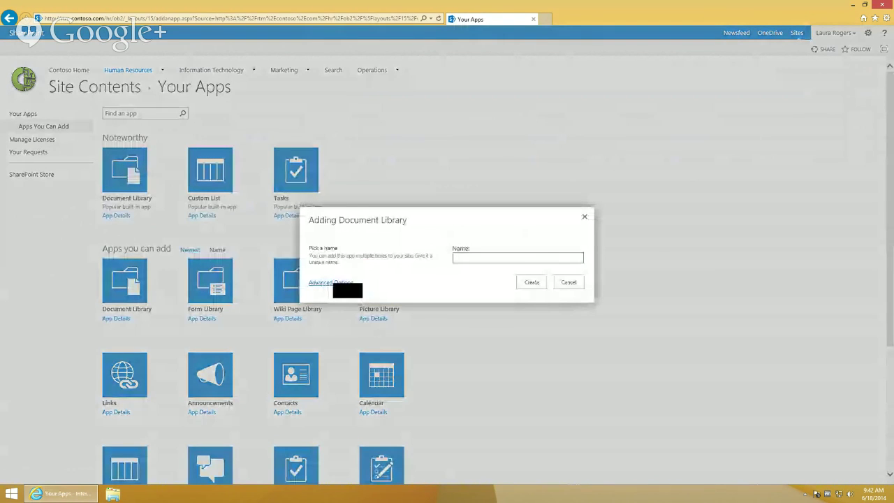
pyautogui.write('Dashboards')
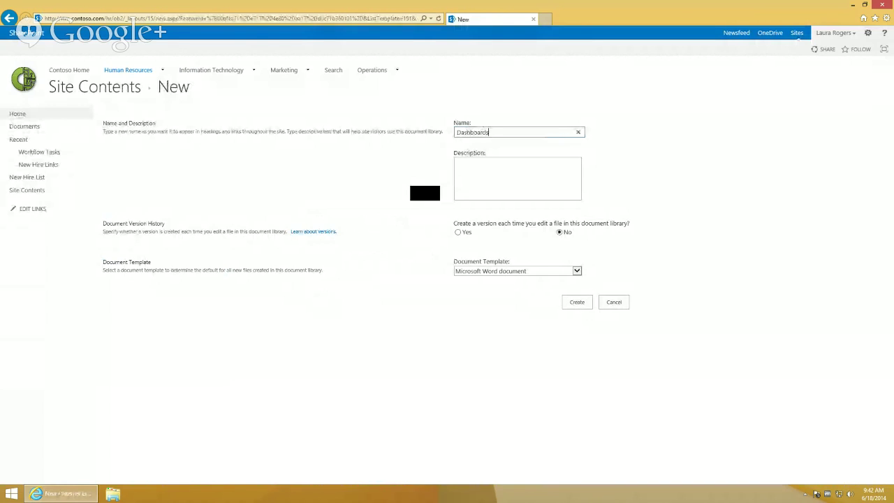
pyautogui.click(522, 271)
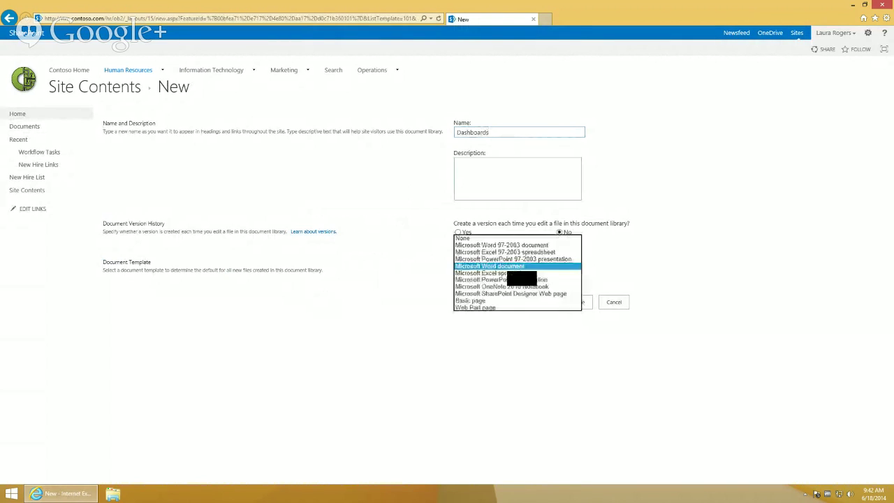
pyautogui.click(503, 308)
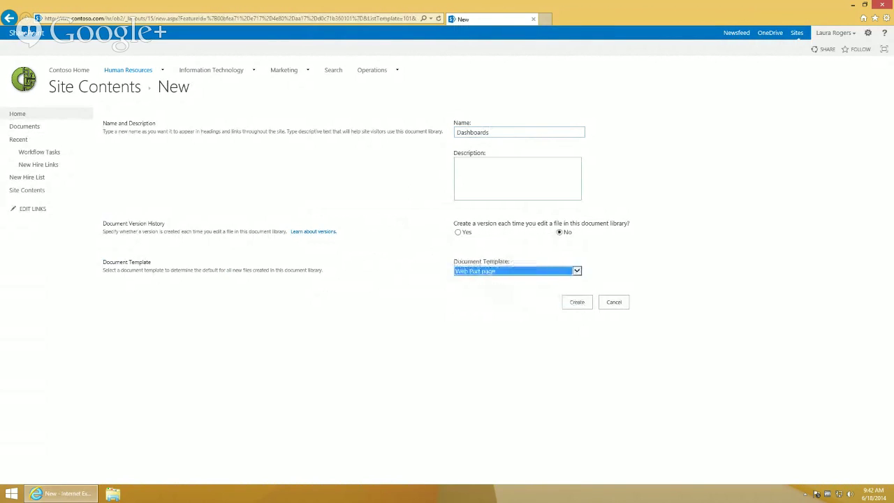
pyautogui.click(577, 303)
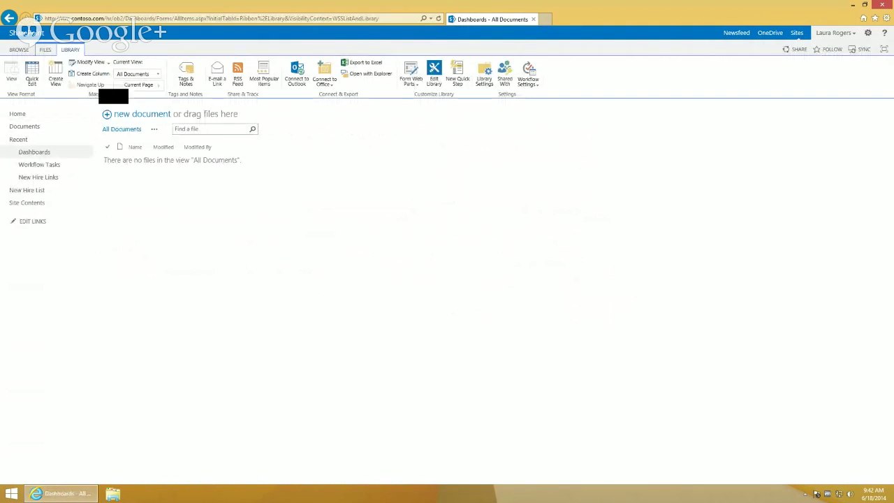
pyautogui.click(45, 51)
pyautogui.click(17, 69)
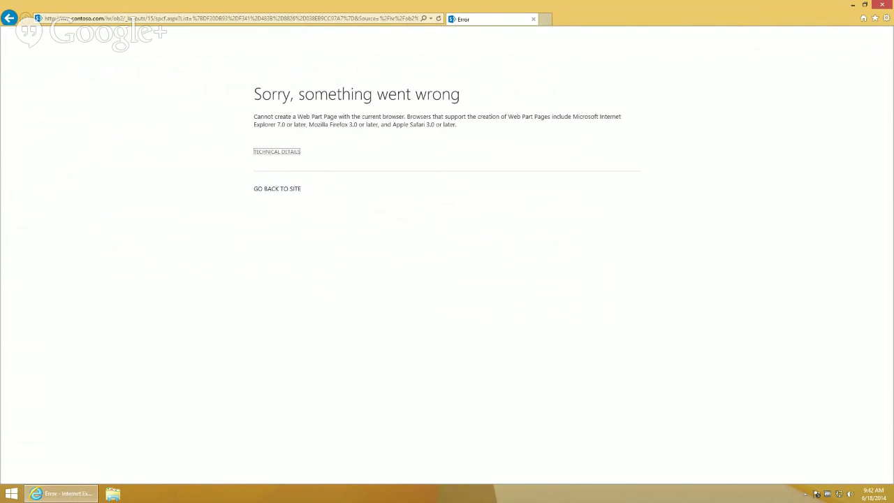
# Return to the site home and add contoso.com to Internet Explorer's Compatibility View list
pyautogui.click(283, 189)
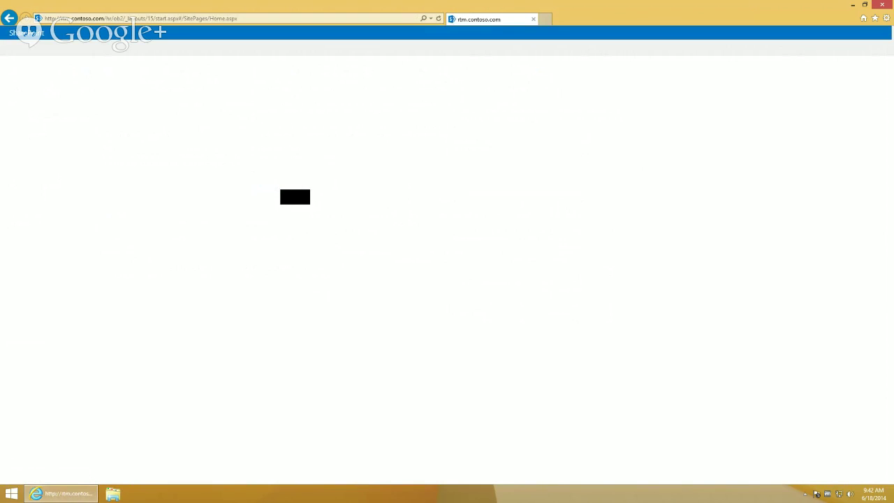
pyautogui.click(886, 18)
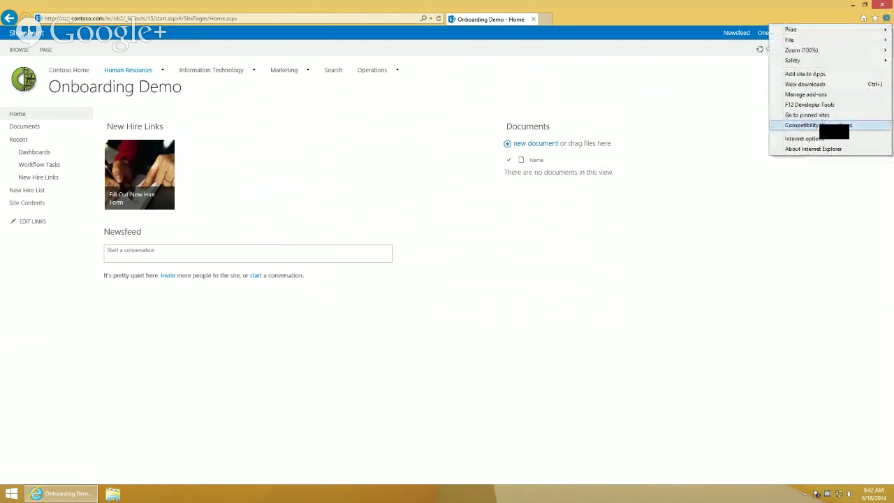
pyautogui.click(828, 125)
pyautogui.click(156, 62)
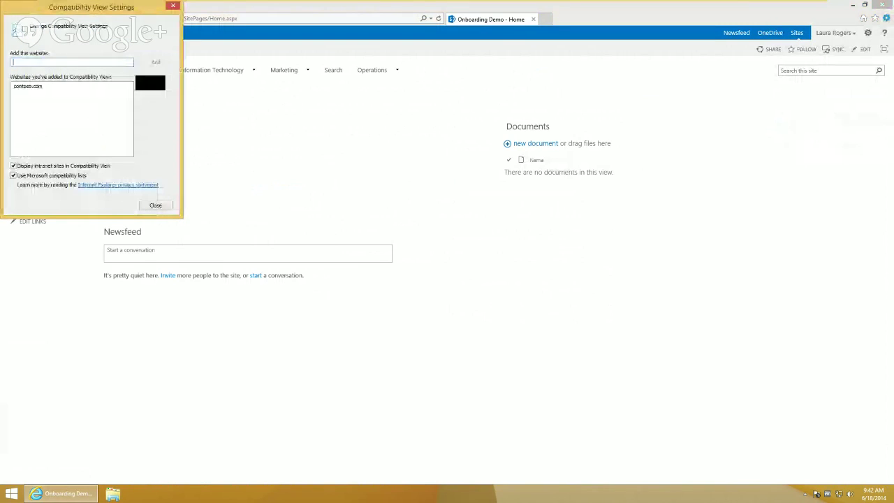
# Create a 'NewHire' Web Part page in Dashboards using the Header, Footer, 3 Columns layout
pyautogui.click(158, 207)
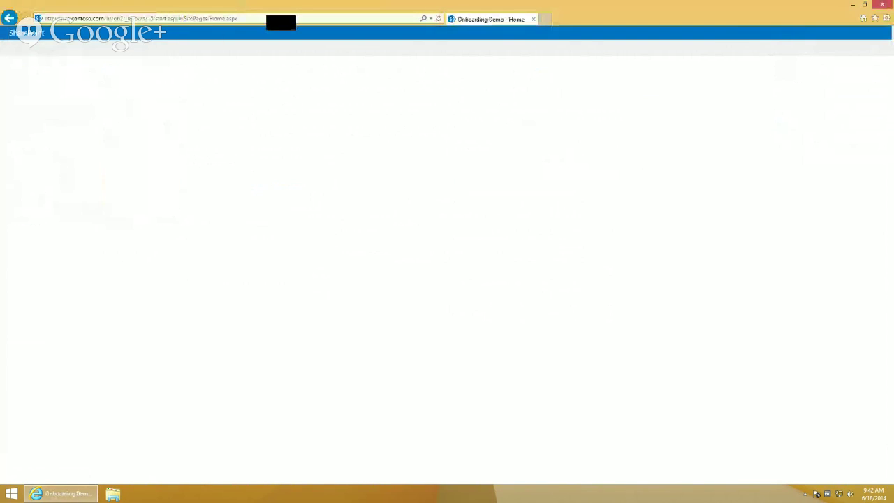
pyautogui.click(35, 152)
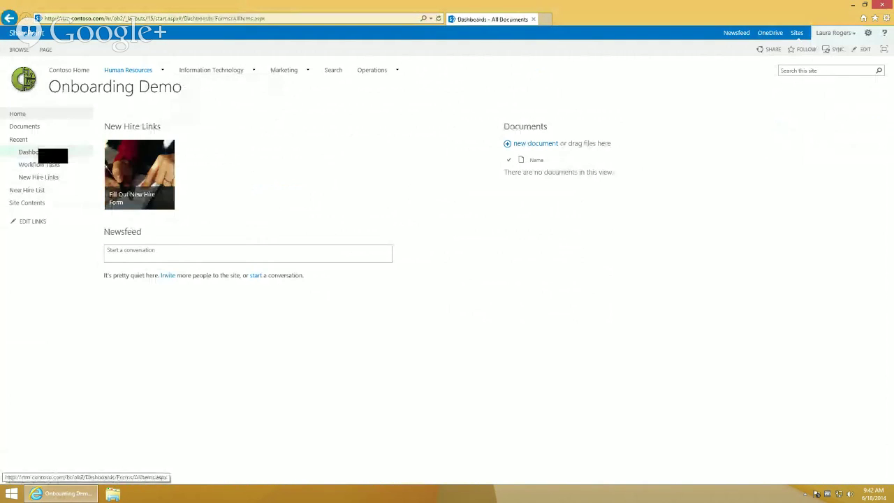
pyautogui.click(44, 51)
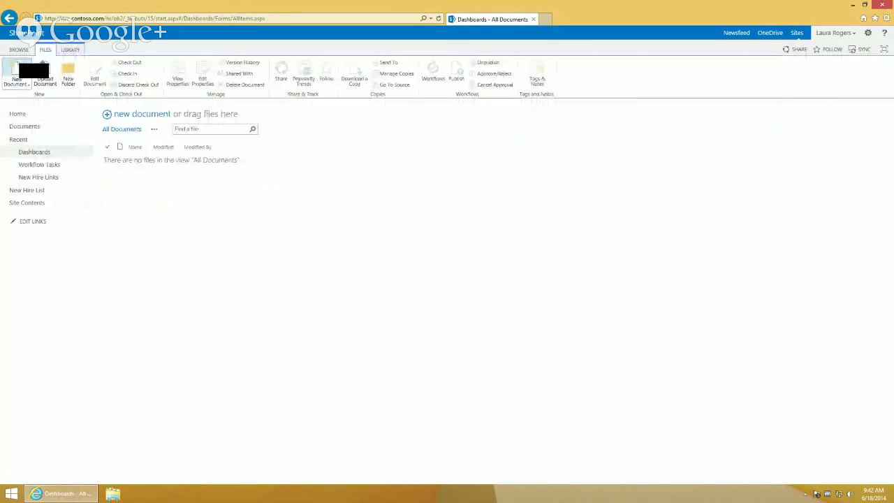
pyautogui.click(22, 68)
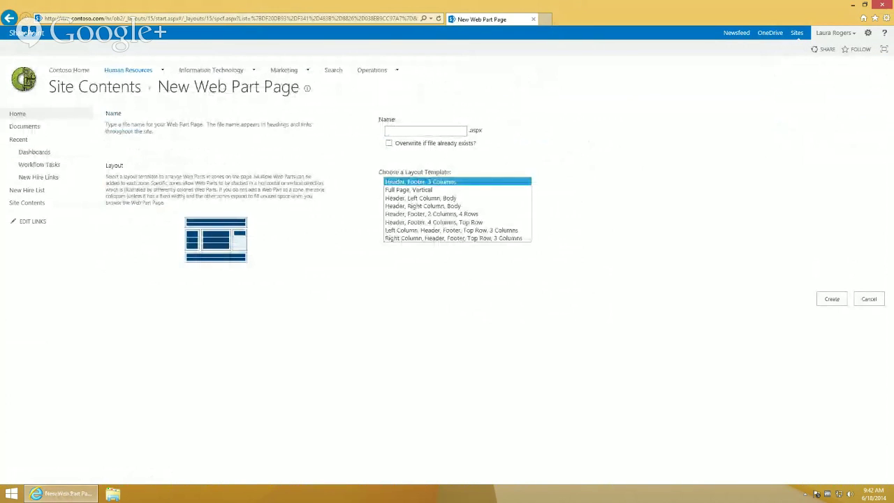
pyautogui.write('NewHire')
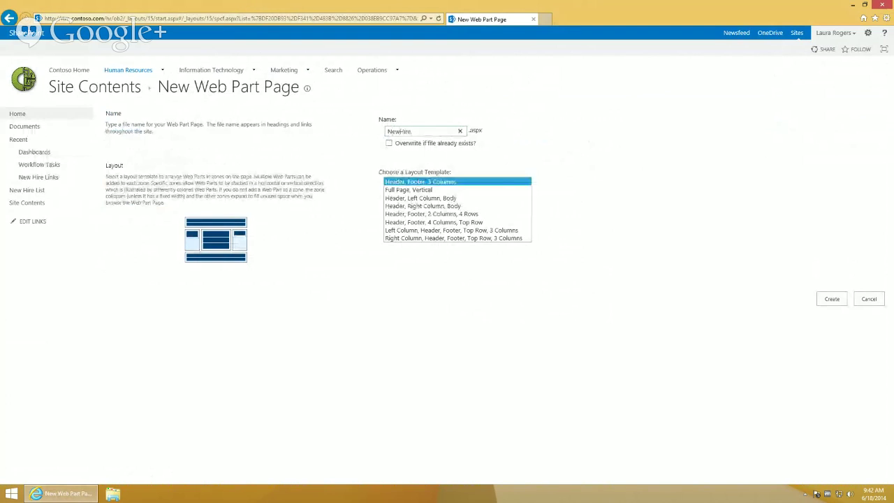
pyautogui.click(833, 300)
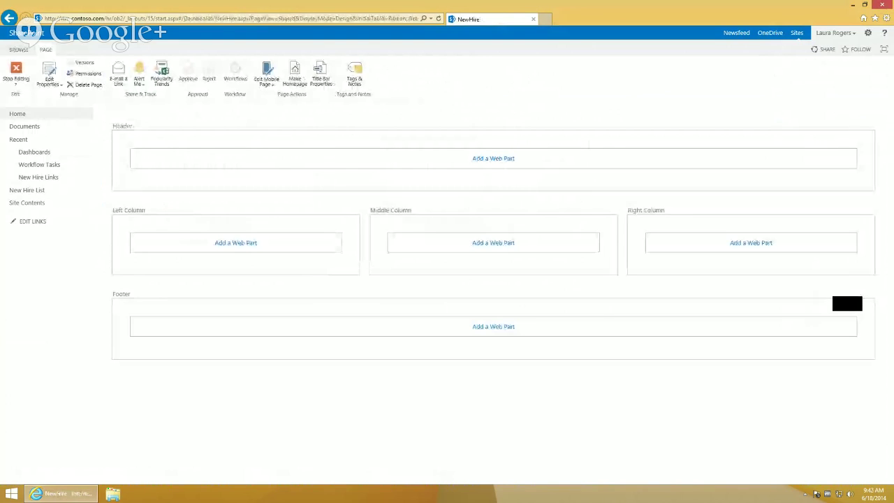
# Add the New Hire List web part to the Header zone and open its Edit Web Part settings
pyautogui.click(293, 164)
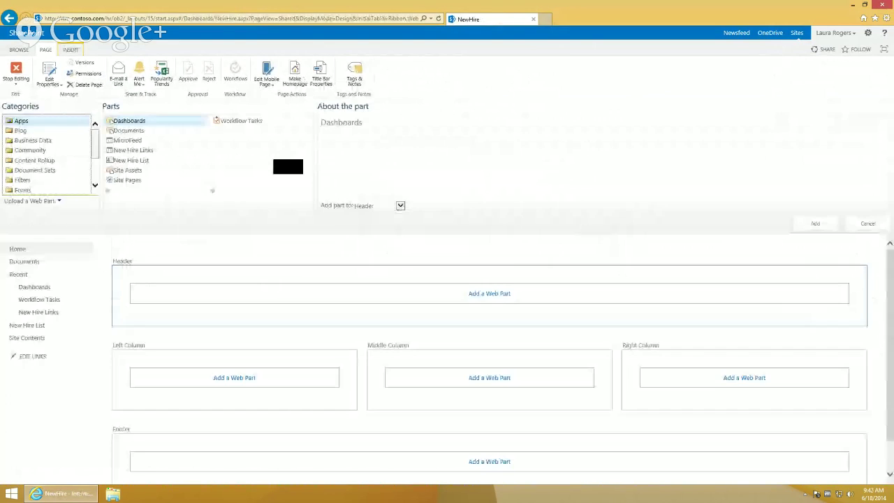
pyautogui.click(131, 160)
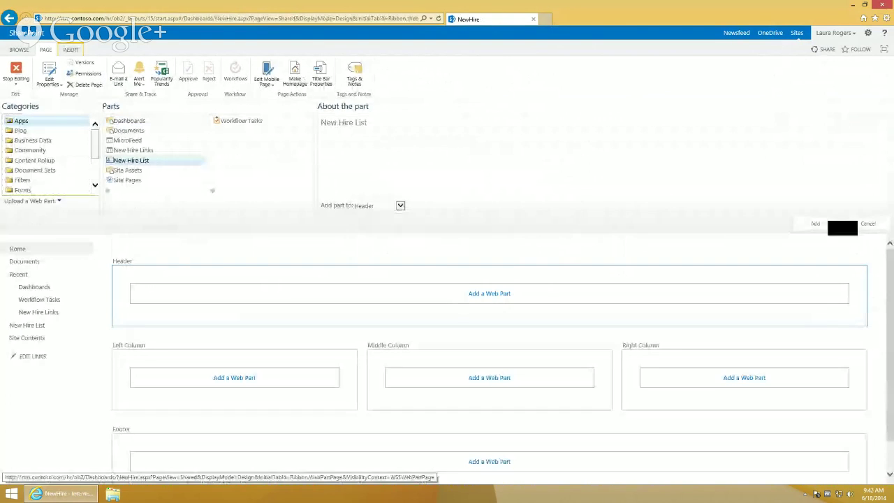
pyautogui.click(816, 223)
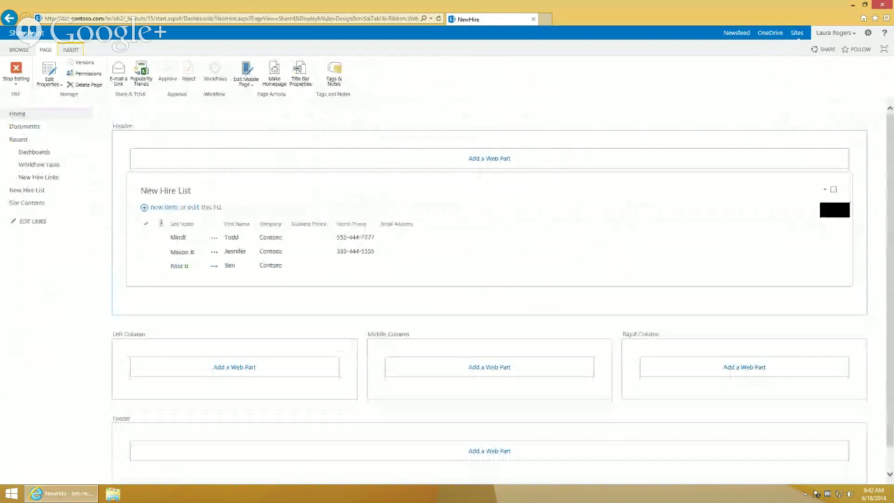
pyautogui.click(825, 189)
pyautogui.click(811, 249)
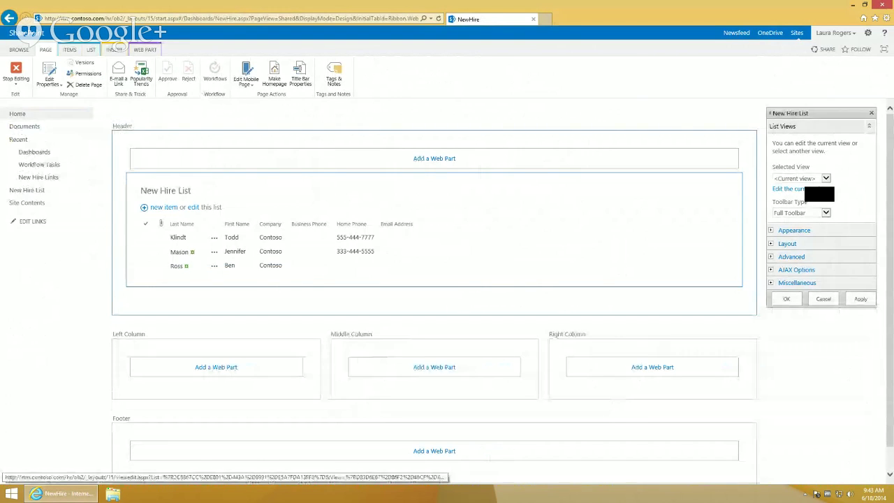
# Hide Attachments, Company and phone columns; show Department, Hire Status, Hiring Mgr, New Hire Acct, New Hire Approval Process
pyautogui.click(810, 189)
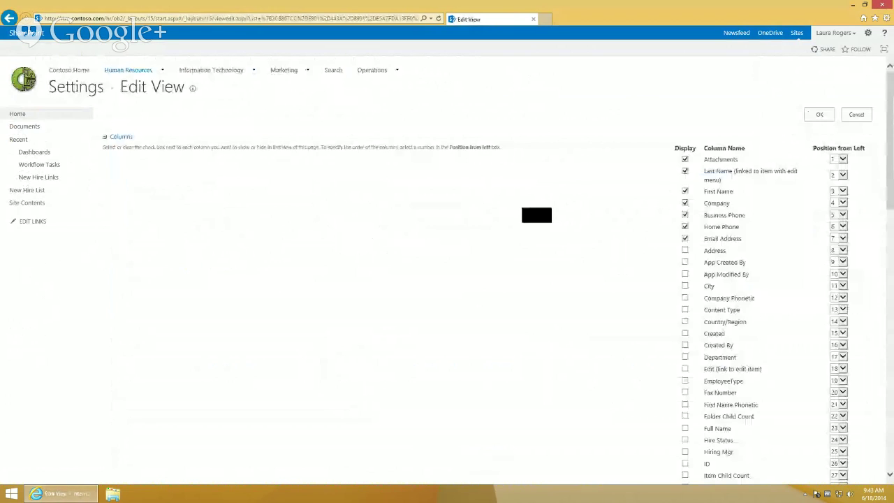
pyautogui.click(685, 160)
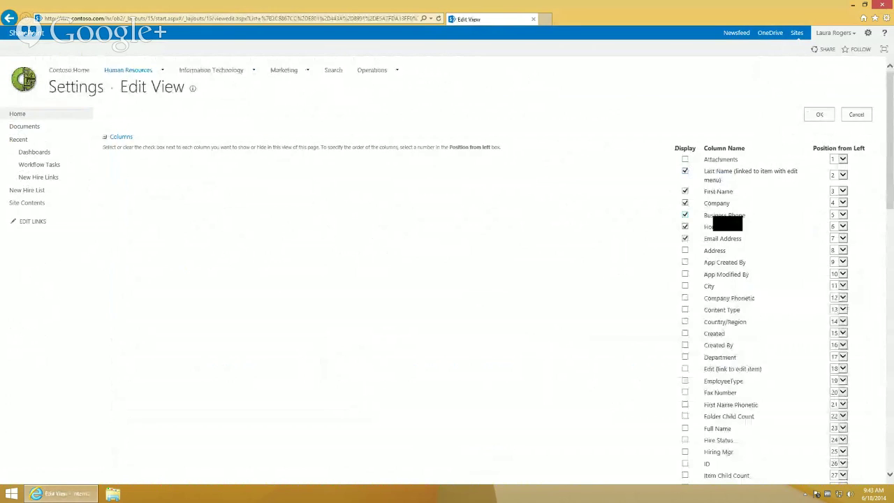
pyautogui.click(684, 215)
pyautogui.click(685, 226)
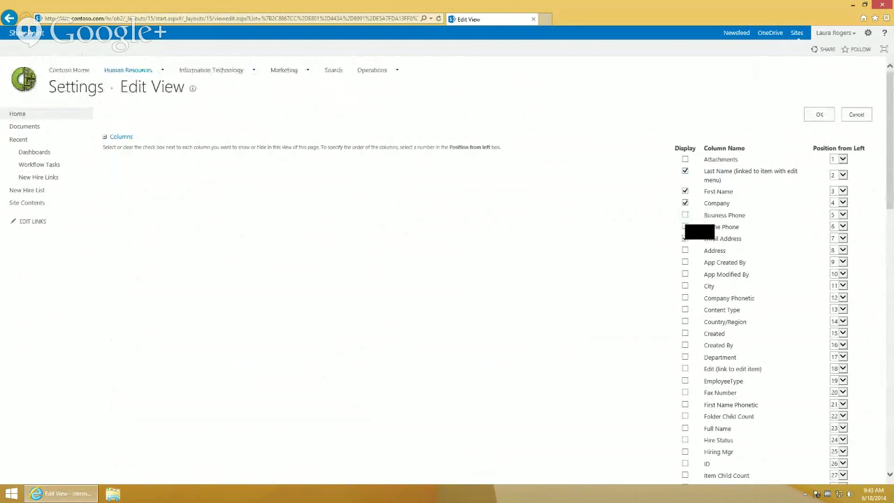
pyautogui.click(685, 202)
pyautogui.click(684, 238)
pyautogui.moveTo(891, 199); pyautogui.dragTo(891, 247)
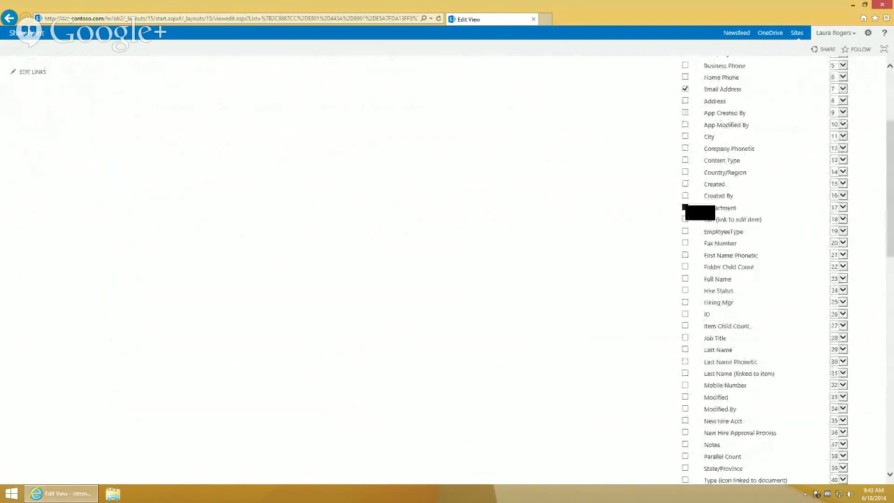
pyautogui.click(685, 207)
pyautogui.click(686, 290)
pyautogui.click(686, 302)
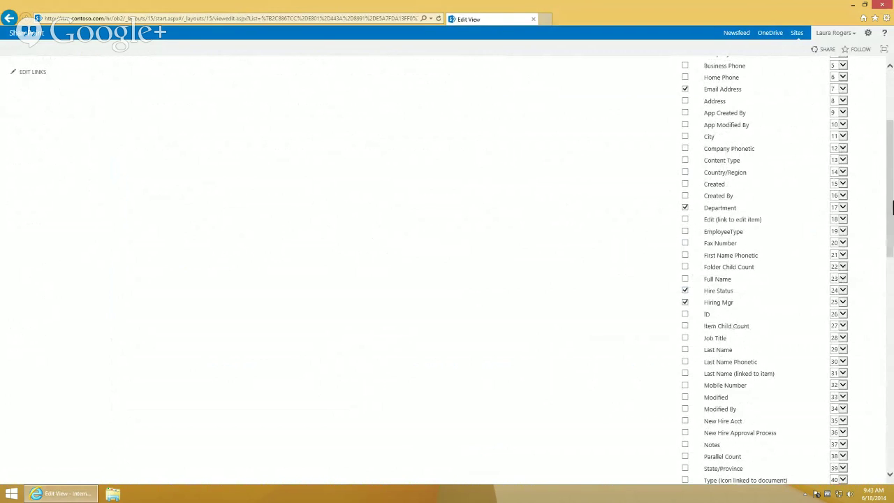
pyautogui.moveTo(892, 208); pyautogui.dragTo(892, 256)
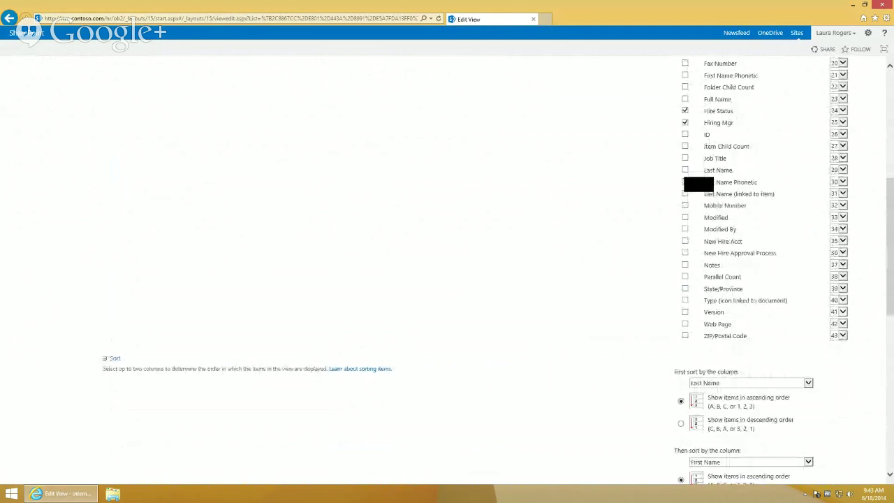
pyautogui.click(685, 241)
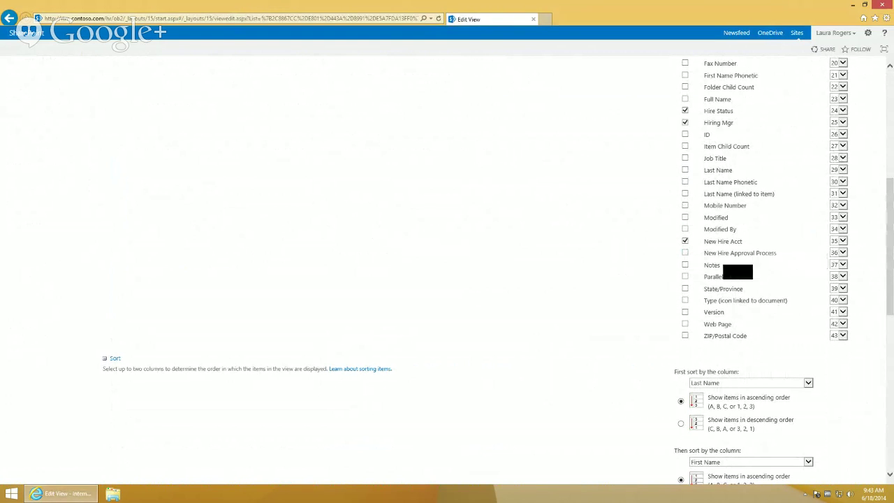
pyautogui.click(686, 253)
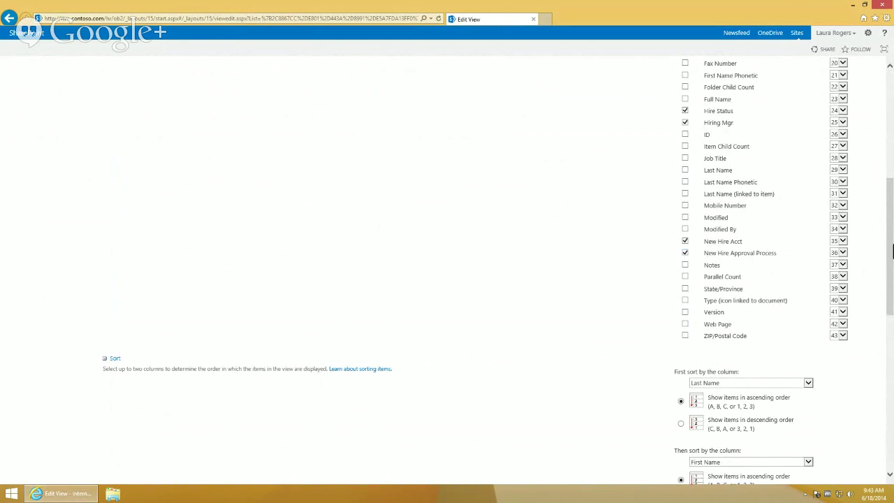
pyautogui.moveTo(893, 253); pyautogui.dragTo(893, 315)
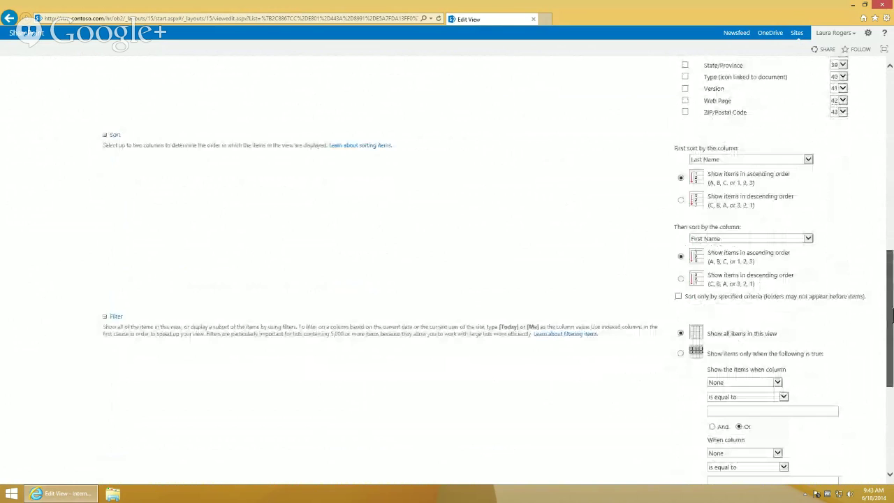
pyautogui.moveTo(892, 315); pyautogui.dragTo(892, 386)
# Limit the view to a total of 1 item and save the view
pyautogui.click(116, 331)
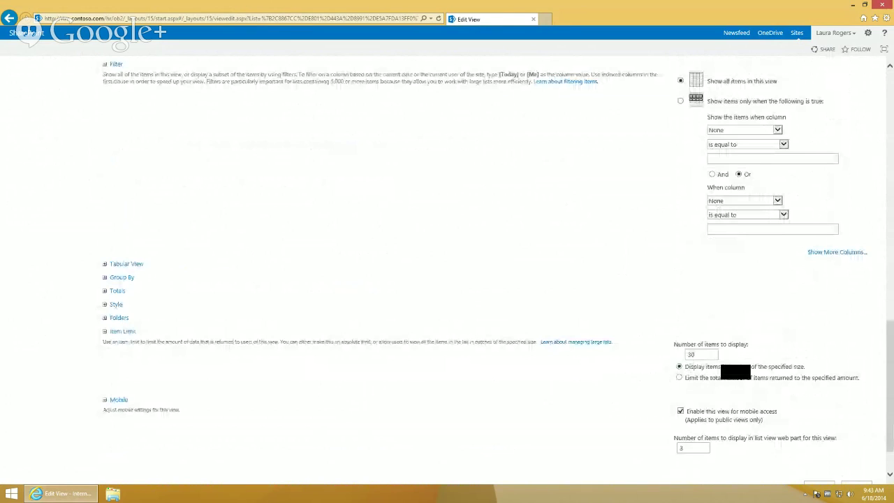
pyautogui.moveTo(698, 355); pyautogui.dragTo(679, 356)
pyautogui.write('1')
pyautogui.click(680, 378)
pyautogui.scroll(-2, 827, 456)
pyautogui.click(819, 432)
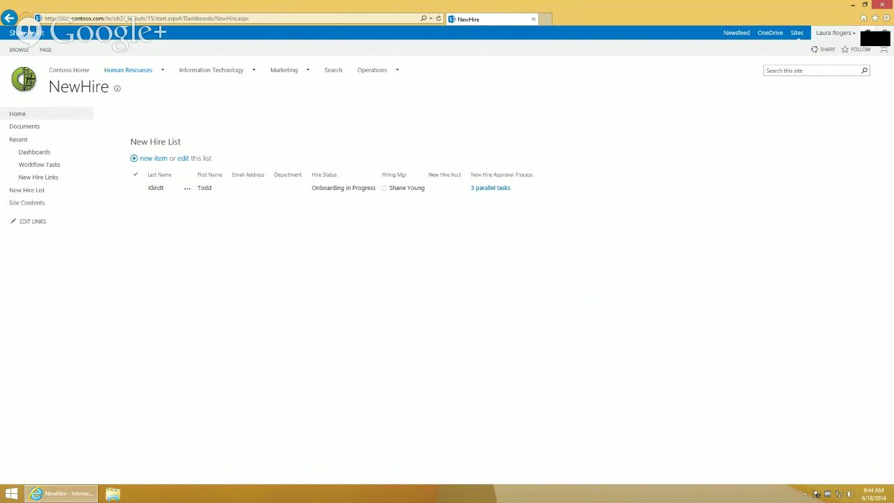
# Edit the dashboard page and add a Query String (URL) Filter web part to the Header zone
pyautogui.click(869, 33)
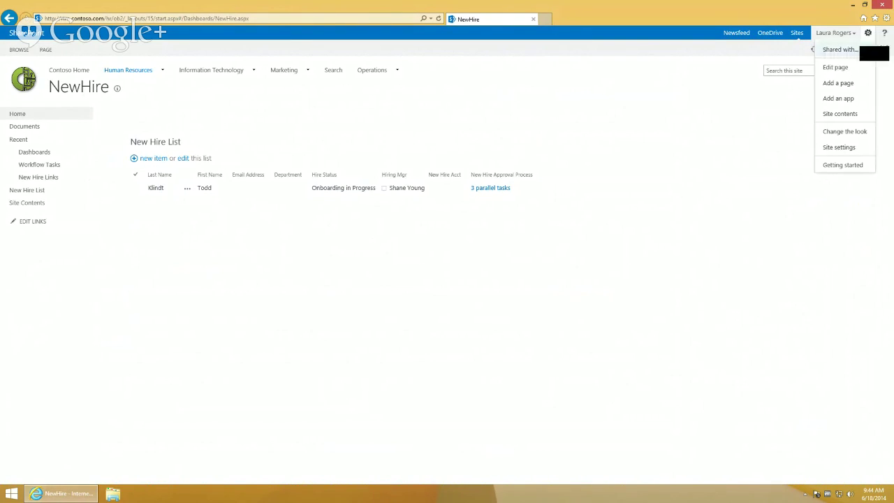
pyautogui.click(847, 67)
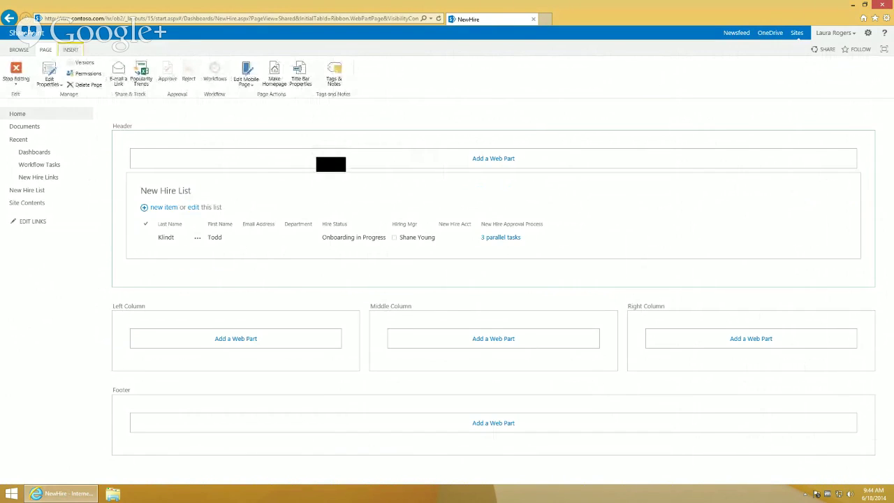
pyautogui.click(331, 164)
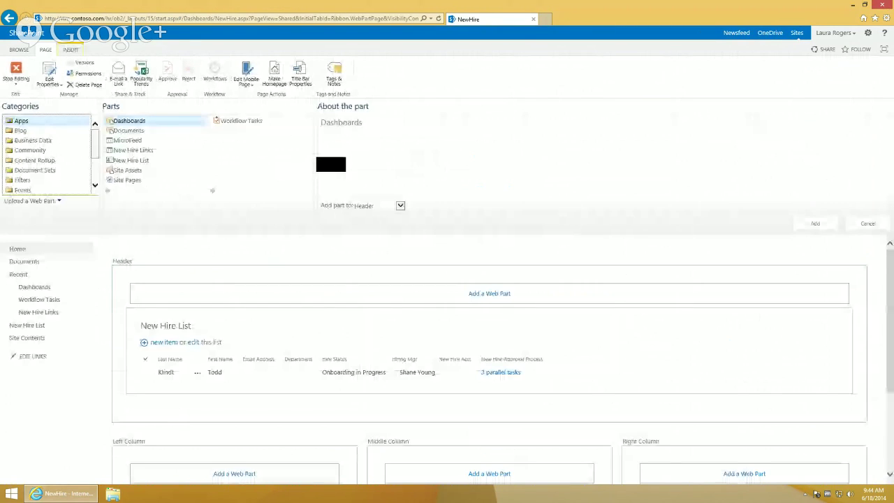
pyautogui.click(45, 180)
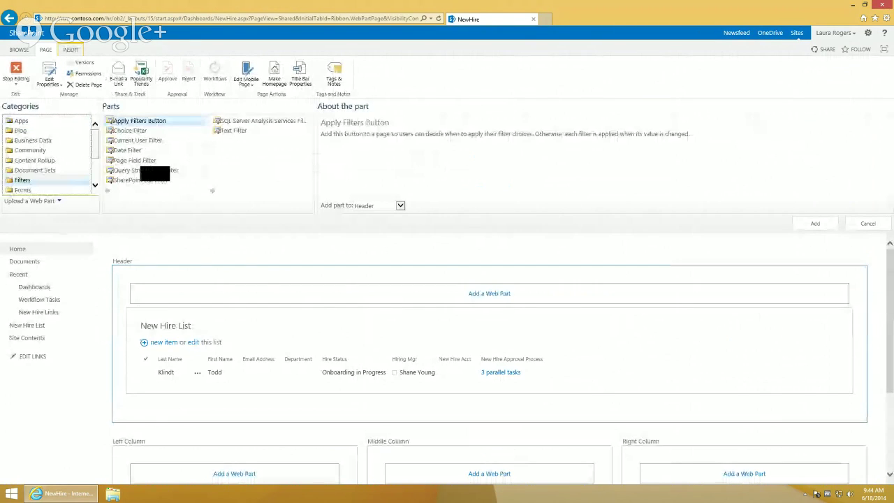
pyautogui.click(154, 170)
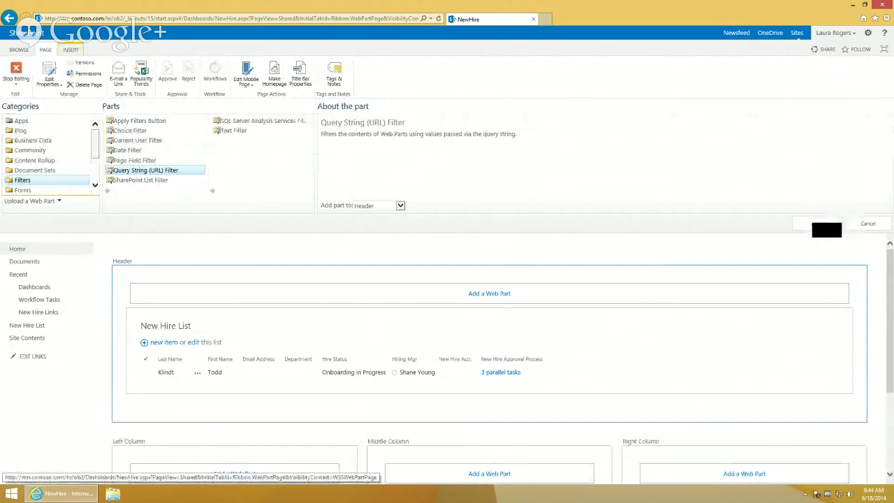
pyautogui.click(825, 224)
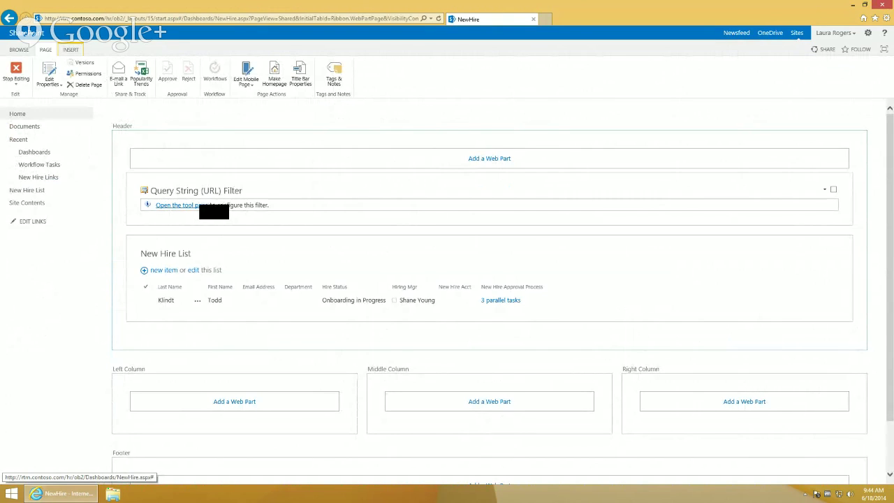
# Set the filter's query string parameter name to Hire
pyautogui.click(202, 206)
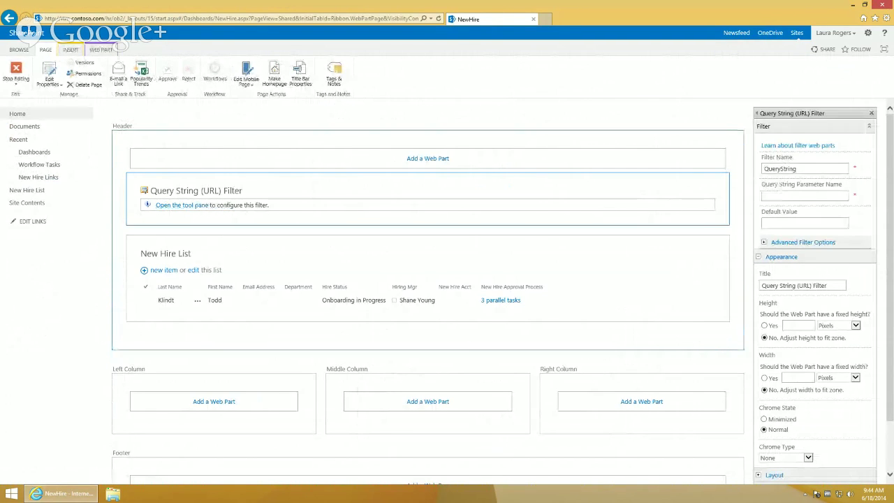
pyautogui.write('Hir')
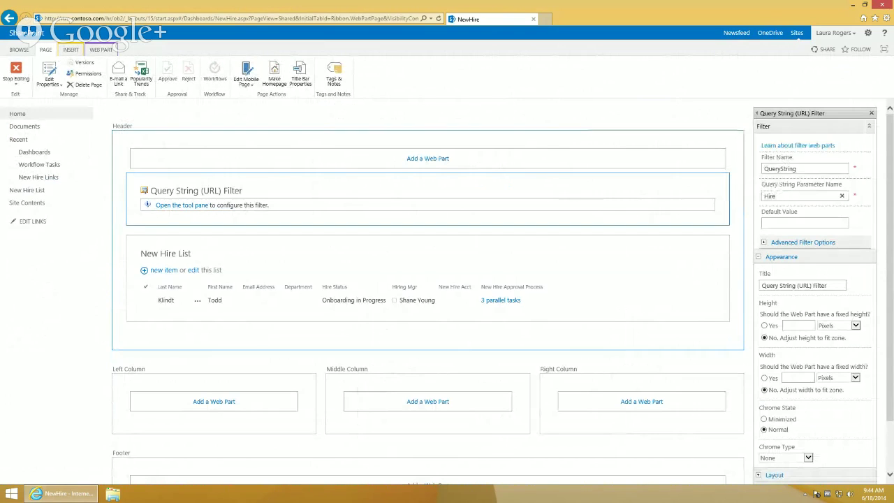
pyautogui.write('e')
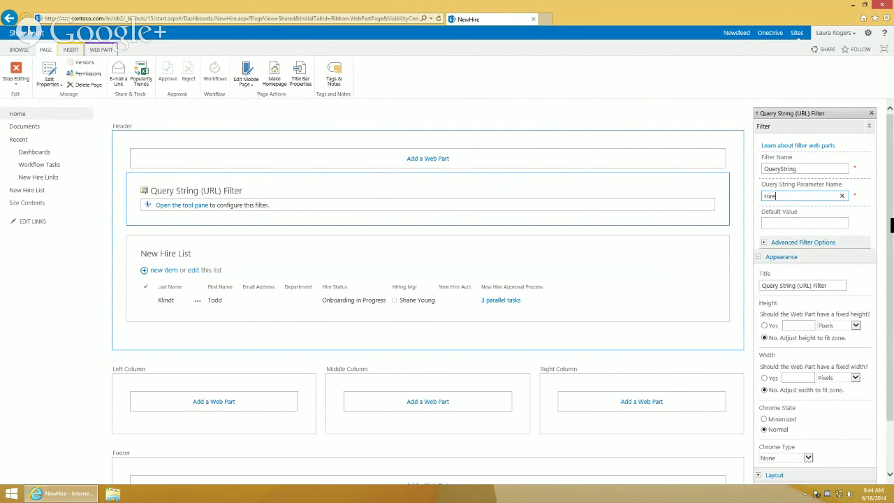
pyautogui.scroll(-1, 447, 291)
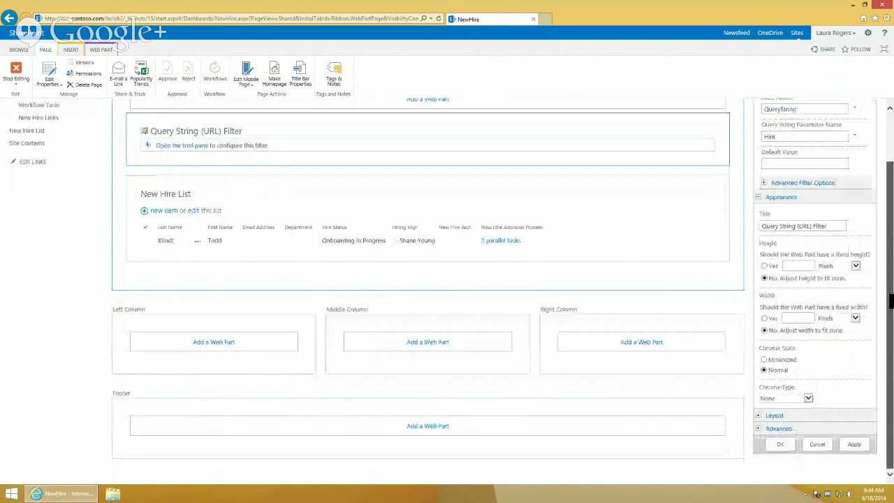
# Apply the filter settings and connect it to the New Hire List using Get Filter Values From
pyautogui.click(780, 444)
pyautogui.click(825, 130)
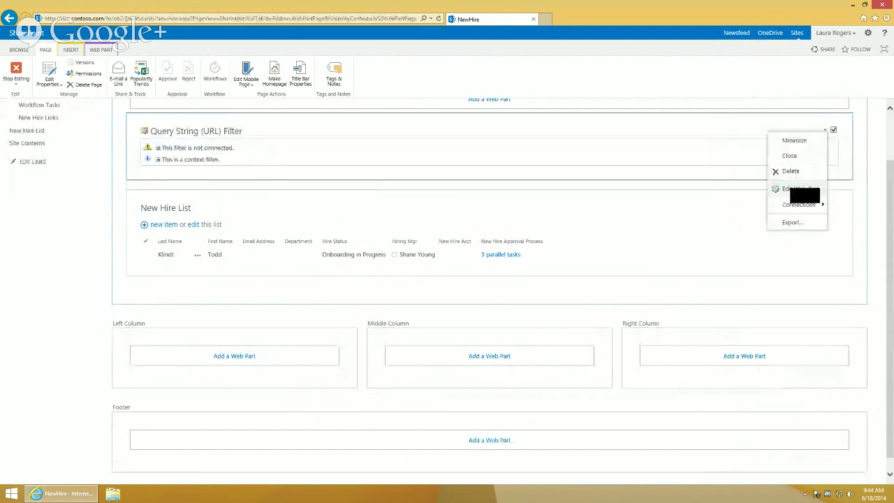
pyautogui.moveTo(772, 207)
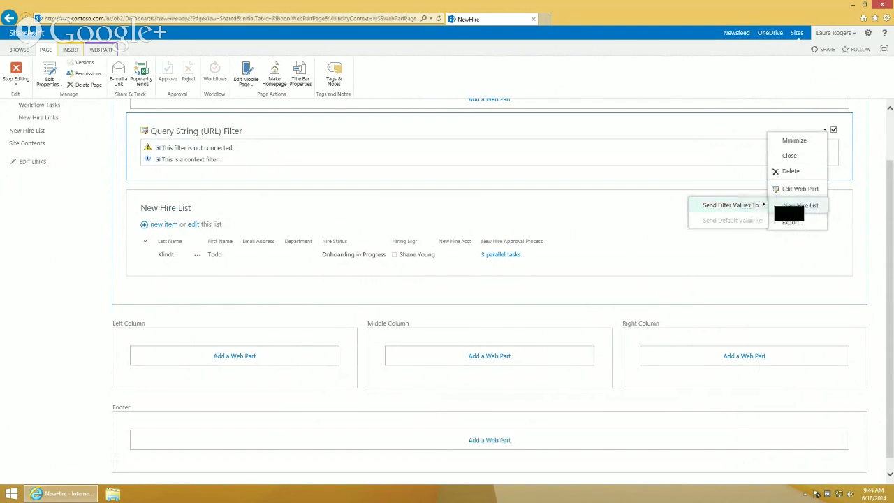
pyautogui.click(796, 205)
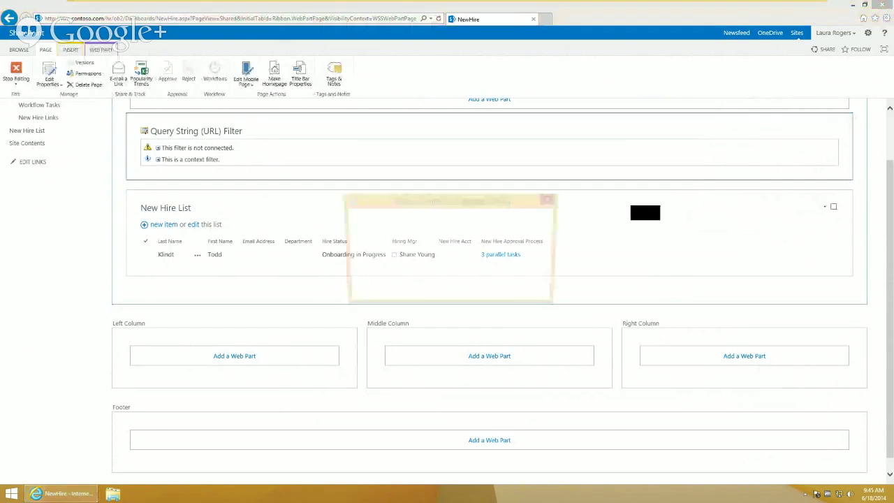
pyautogui.click(488, 266)
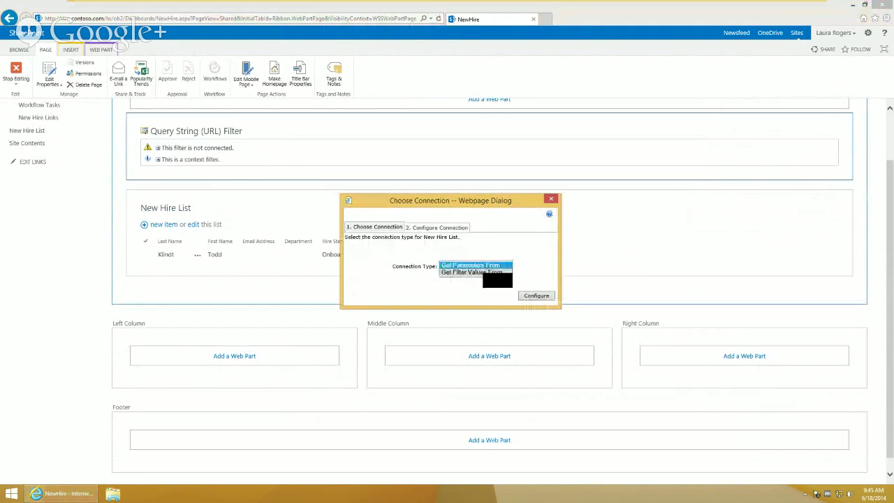
pyautogui.click(471, 272)
# Map the filter value to the list's ID field, finish the connection, and save the page
pyautogui.click(537, 296)
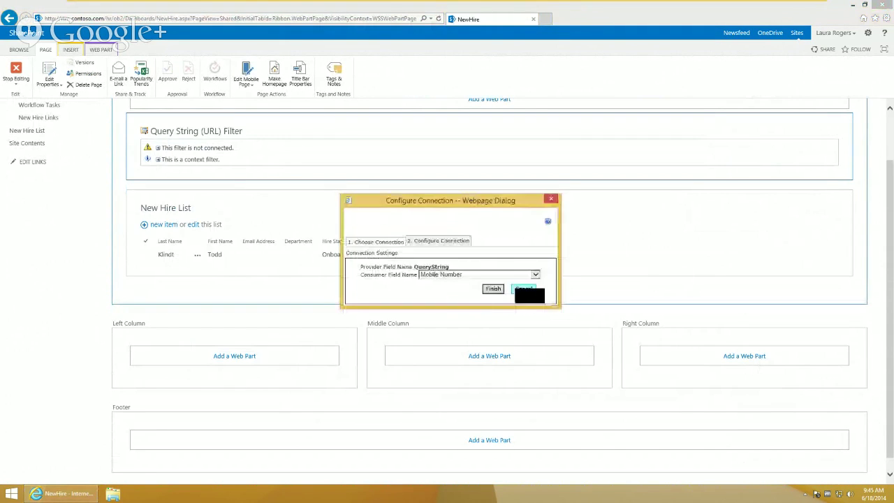
pyautogui.click(475, 274)
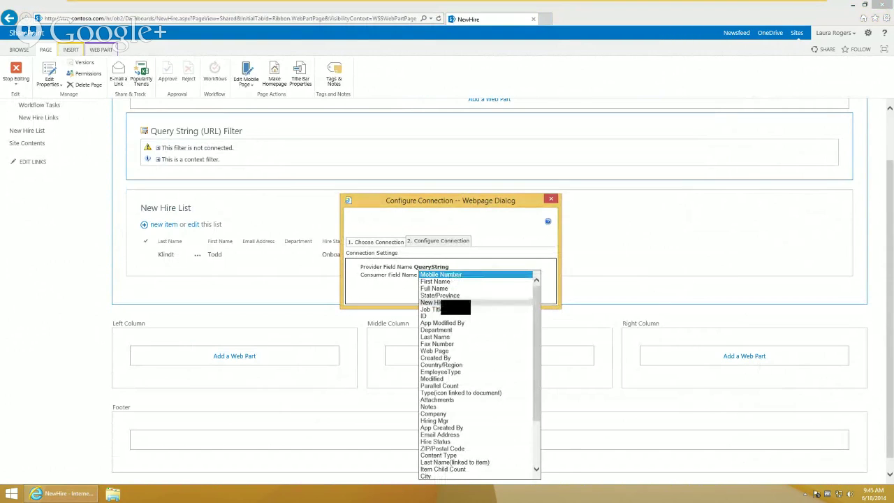
pyautogui.click(428, 317)
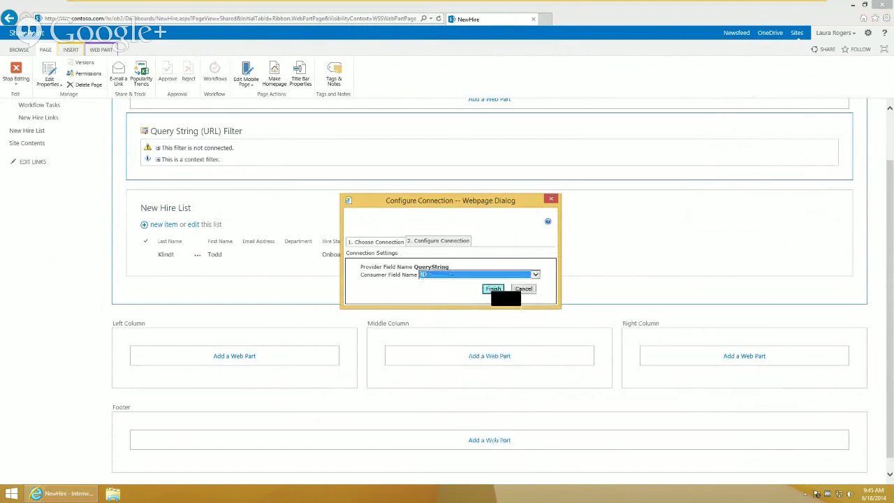
pyautogui.click(493, 288)
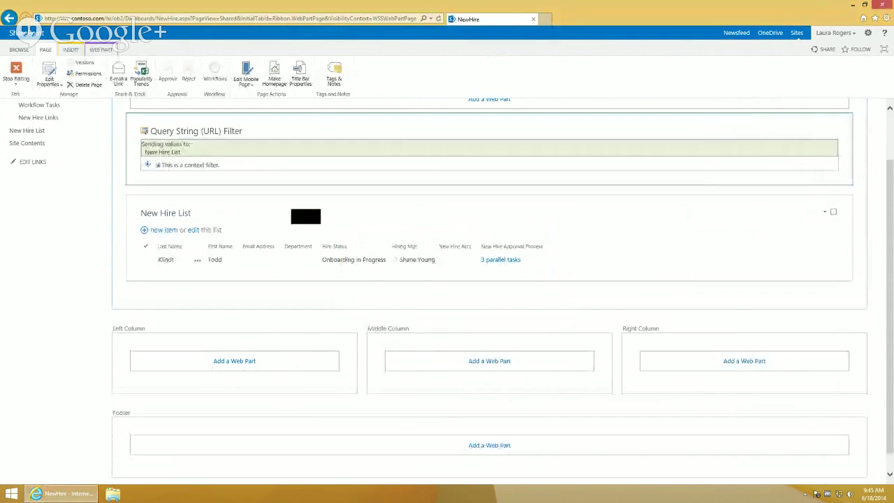
pyautogui.click(16, 73)
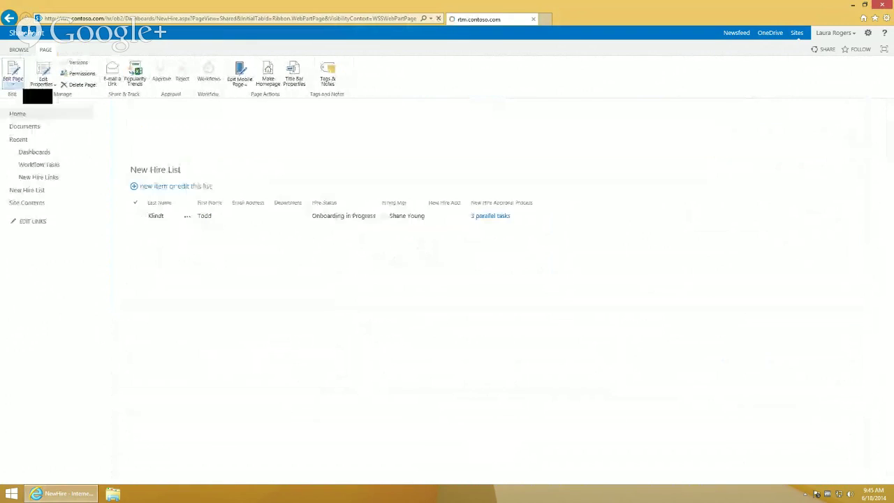
# Replace the NewHire.aspx query string with hire=3 and reload the dashboard
pyautogui.click(66, 19)
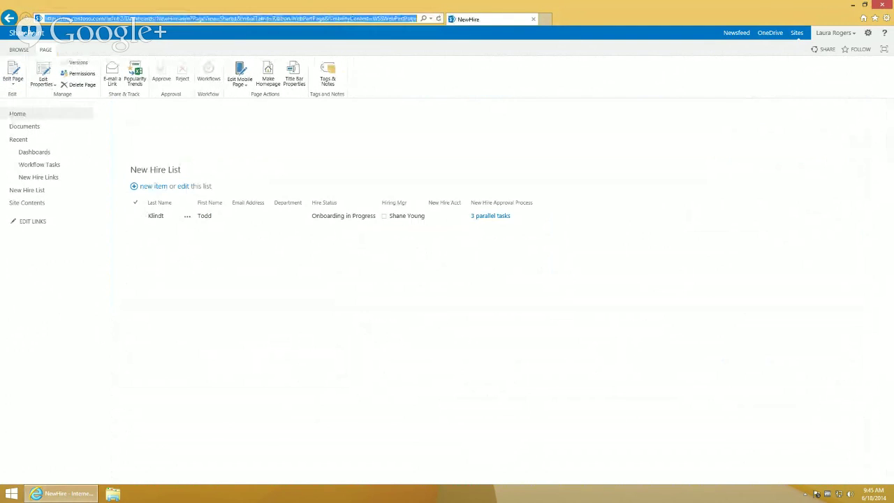
pyautogui.moveTo(192, 19); pyautogui.dragTo(583, 4)
pyautogui.press('BackSpace')
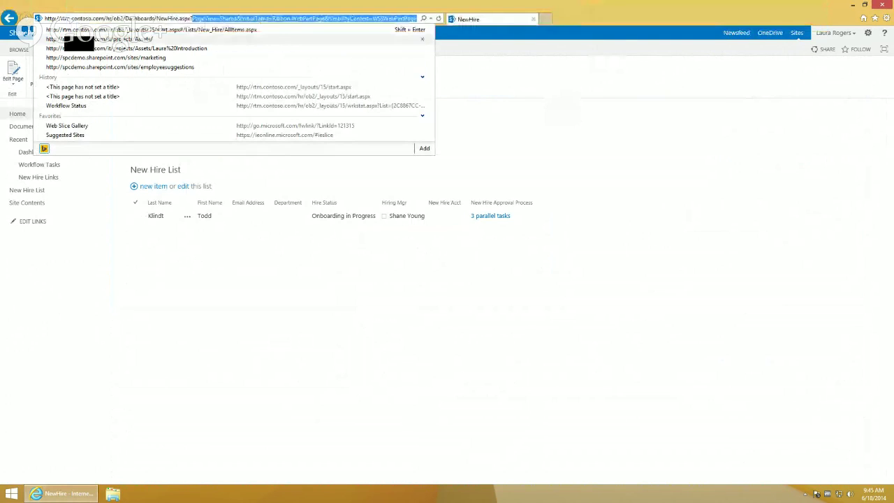
pyautogui.write('hir')
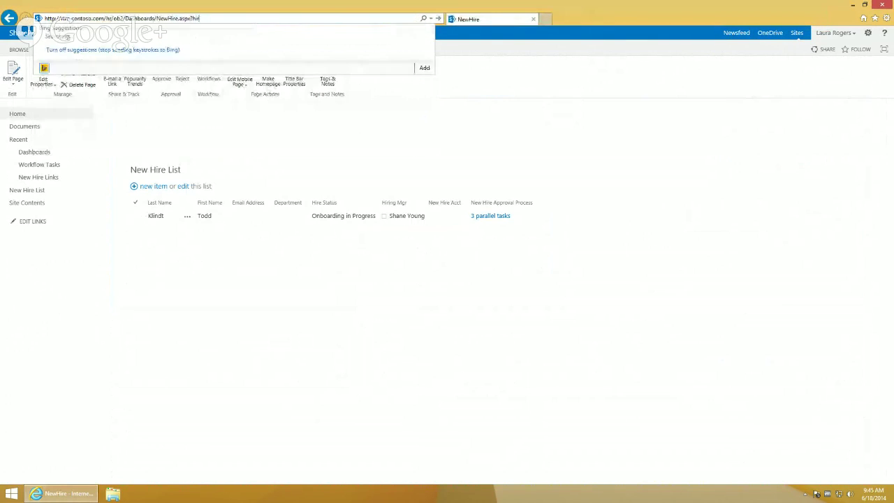
pyautogui.write('e=3')
pyautogui.press('Return')
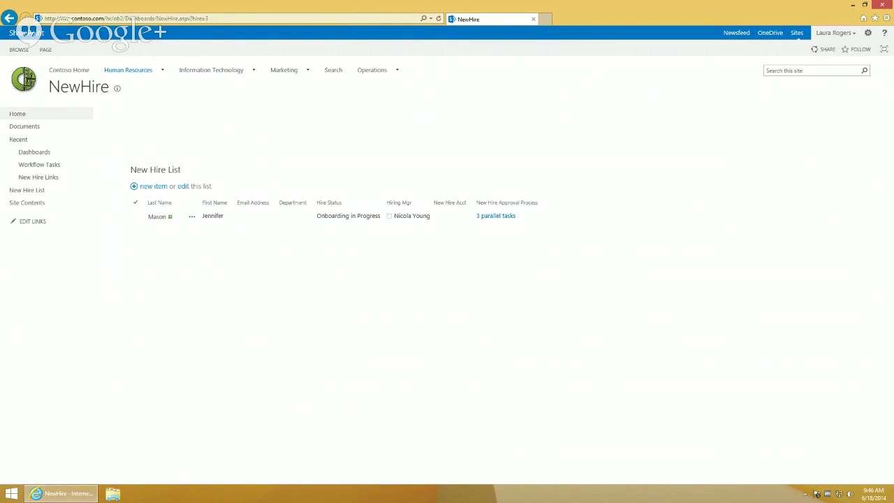
pyautogui.moveTo(211, 69)
# Go to the Workflow Tasks list and open its List Settings from the LIST ribbon
pyautogui.click(49, 165)
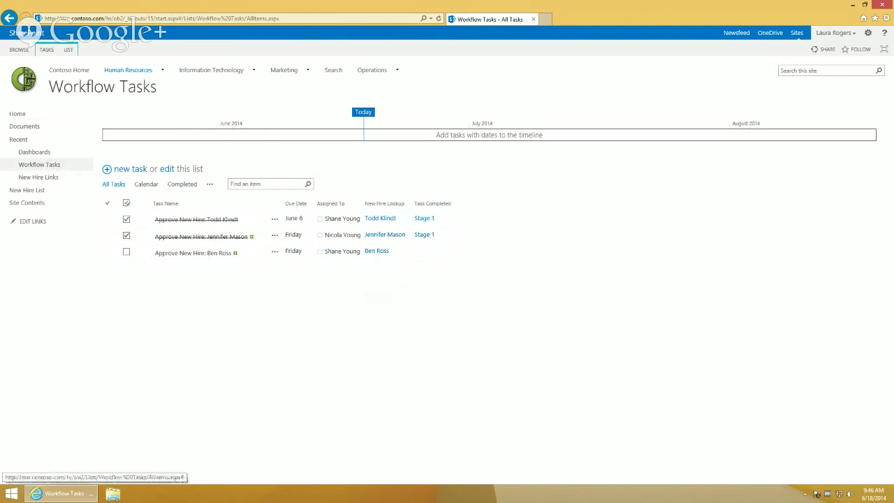
pyautogui.click(68, 49)
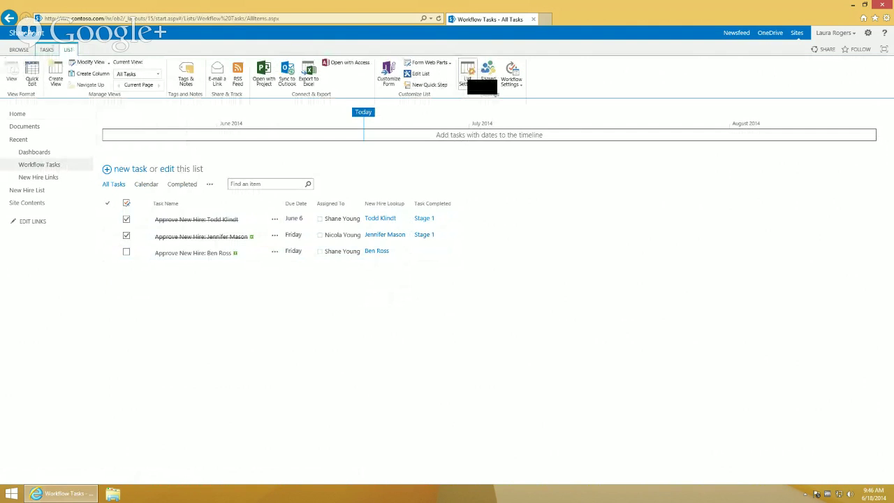
pyautogui.click(469, 77)
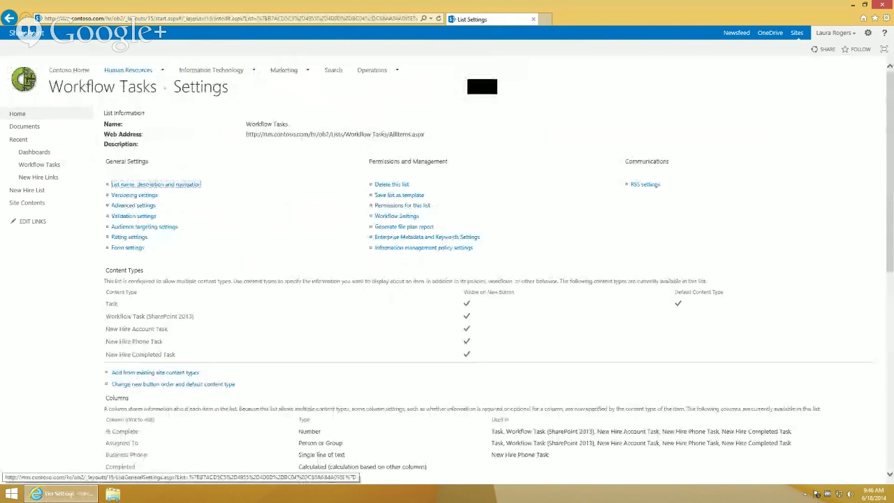
# Add ID as an additional field of the New Hire Lookup column, then return to Workflow Tasks
pyautogui.scroll(-5, 447, 280)
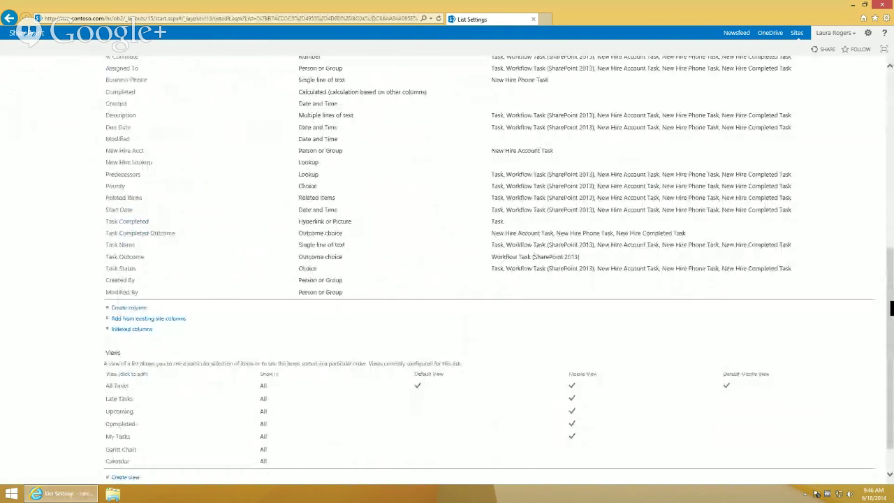
pyautogui.scroll(-1, 447, 265)
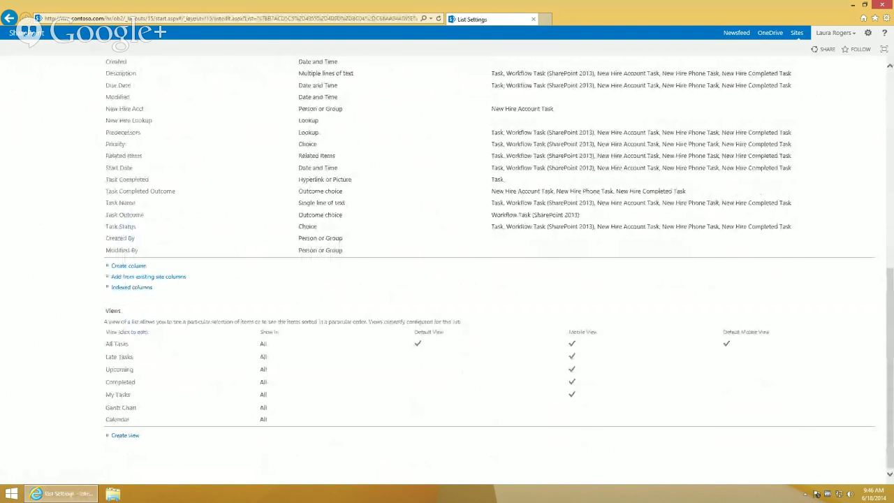
pyautogui.click(138, 123)
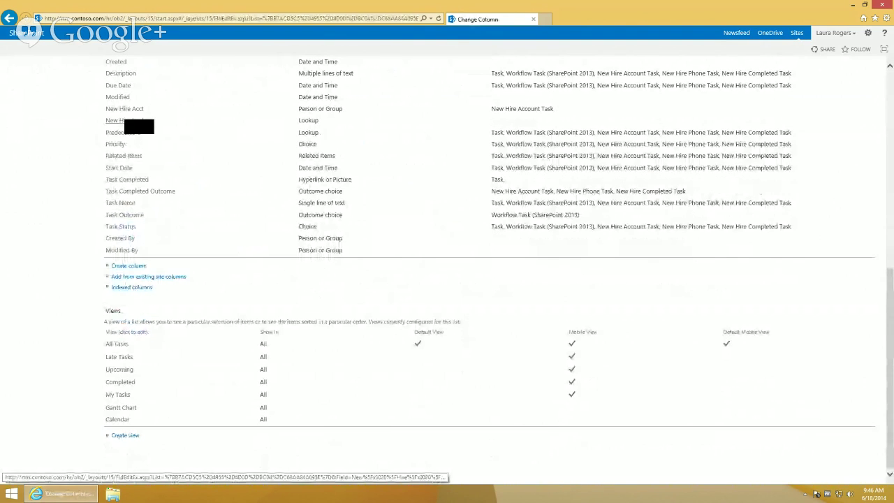
pyautogui.click(386, 447)
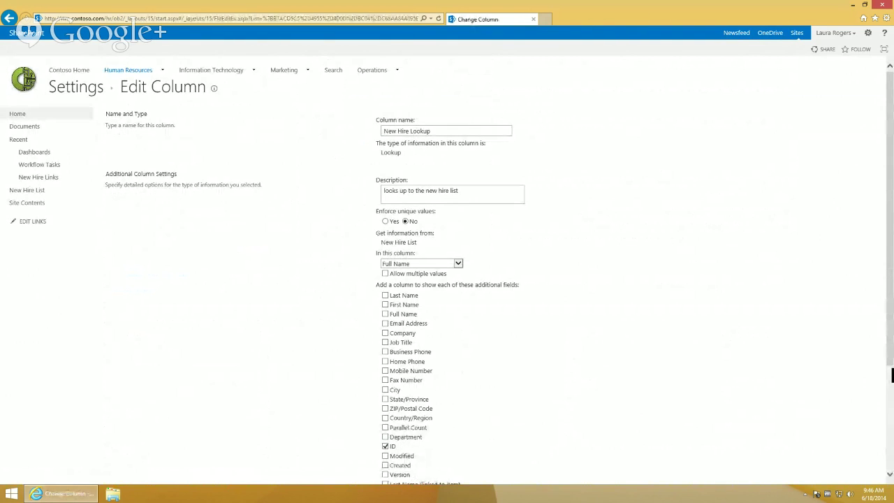
pyautogui.scroll(-3, 892, 381)
pyautogui.scroll(-1, 892, 381)
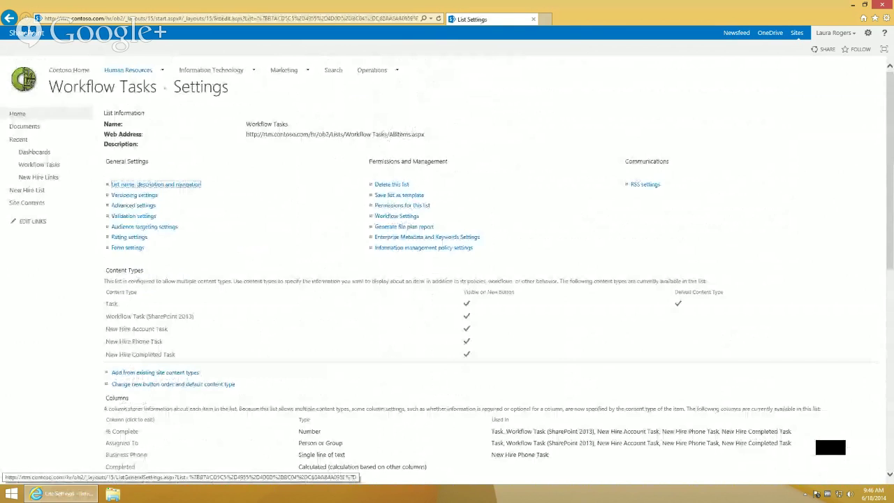
pyautogui.click(98, 89)
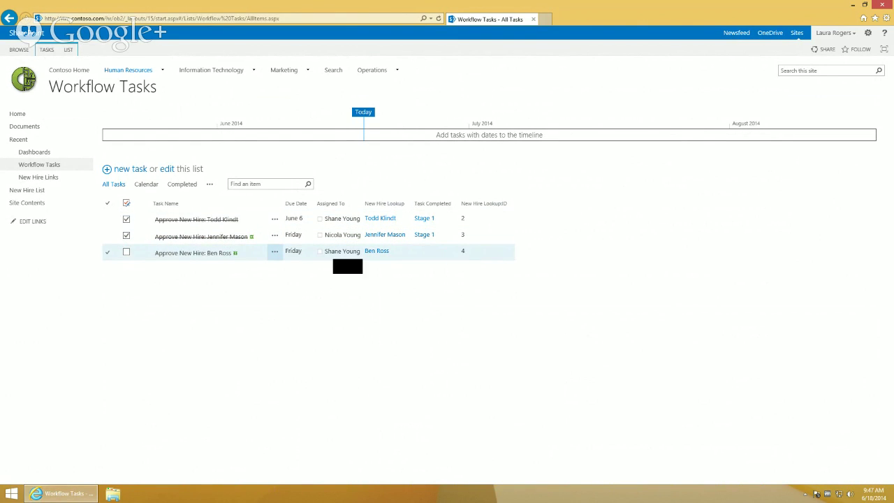
# Open the NewHire page from the Dashboards library and bring up its PAGE ribbon
pyautogui.click(34, 151)
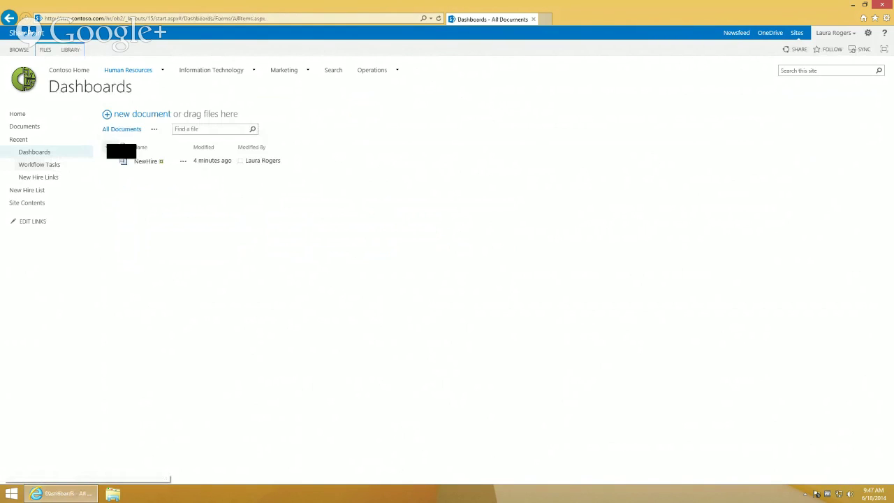
pyautogui.click(144, 161)
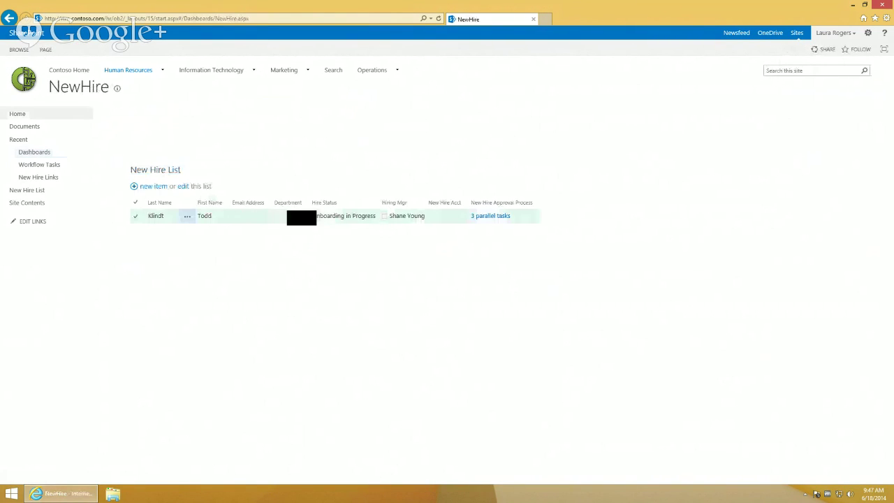
pyautogui.click(46, 50)
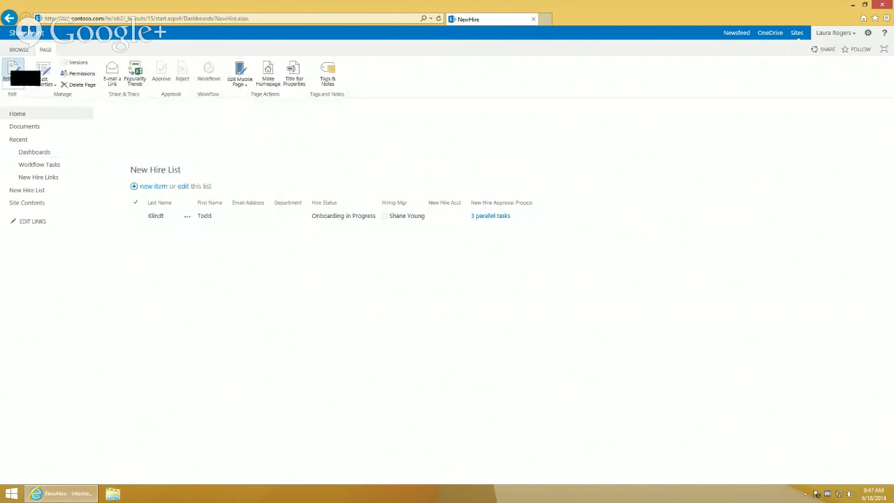
# Add a Workflow Tasks list web part to the NewHire left column and stop editing to save
pyautogui.click(21, 75)
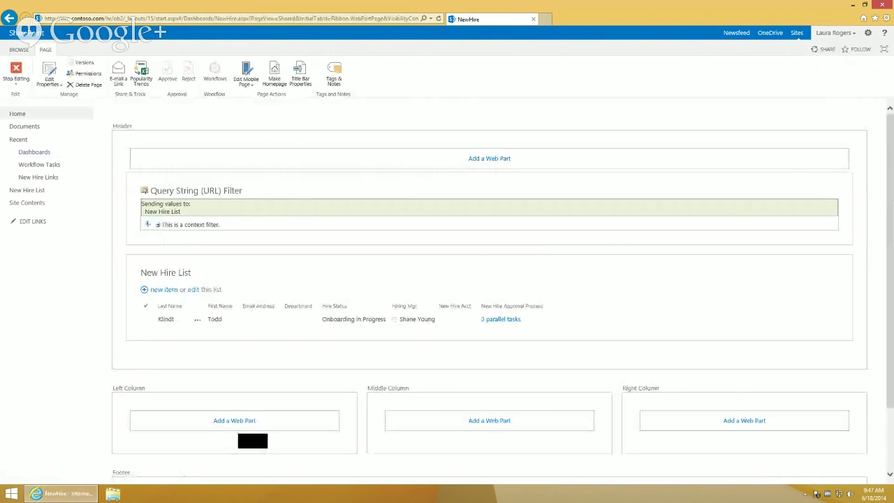
pyautogui.click(248, 422)
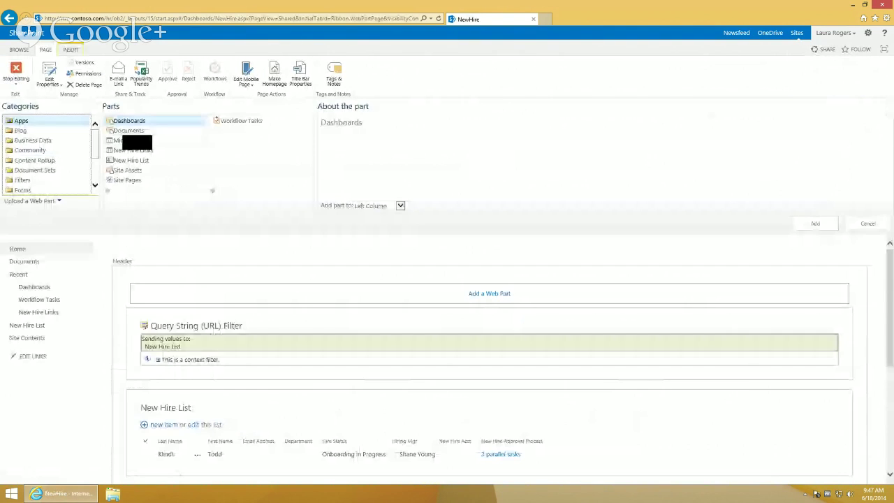
pyautogui.click(270, 122)
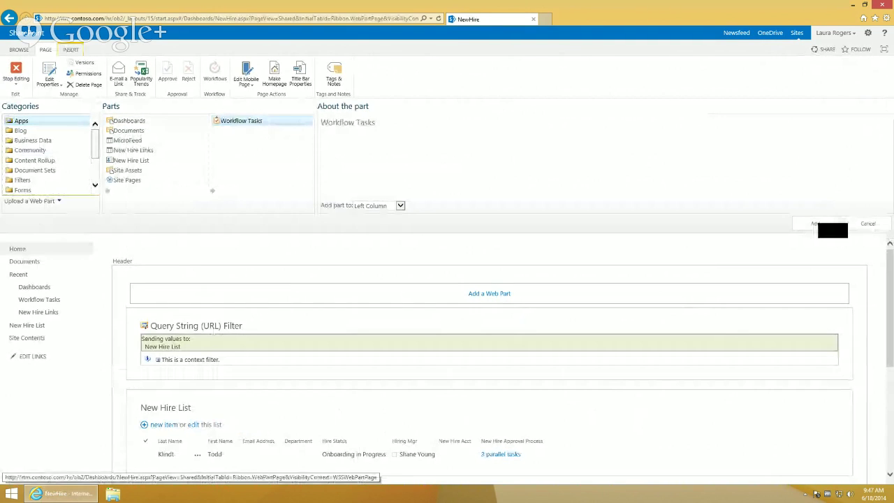
pyautogui.click(816, 223)
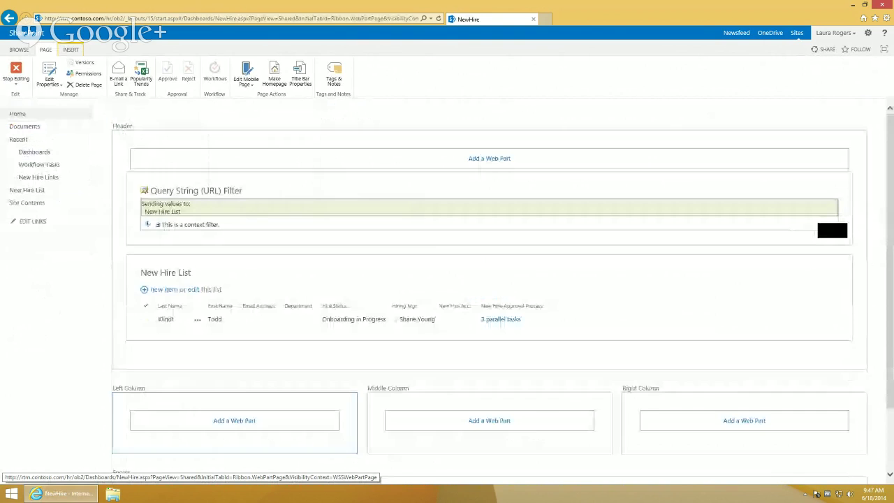
pyautogui.scroll(-2, 881, 303)
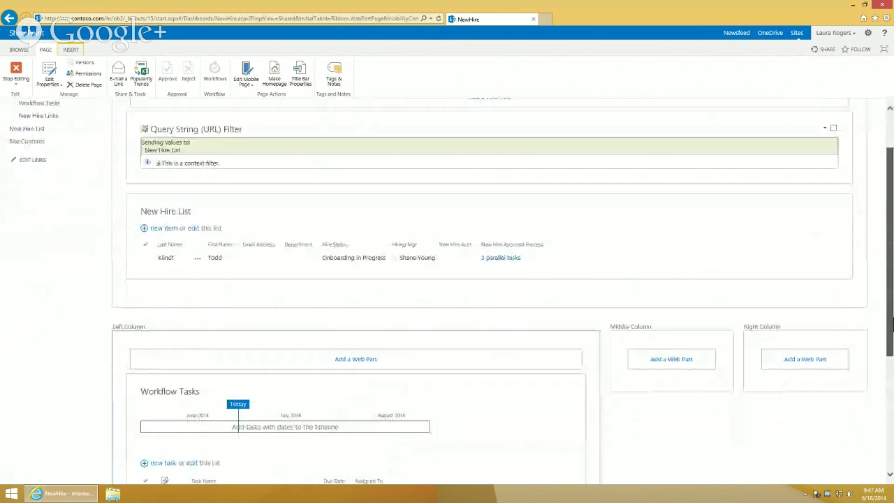
pyautogui.scroll(-4, 891, 323)
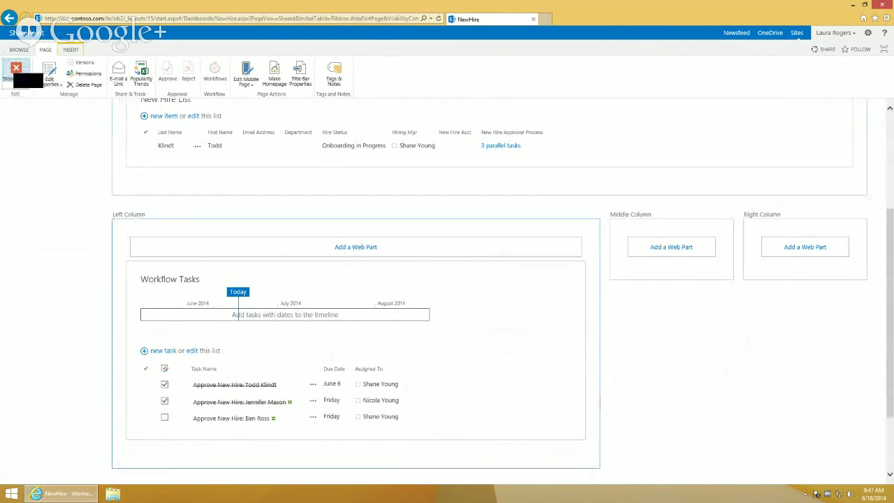
pyautogui.click(16, 72)
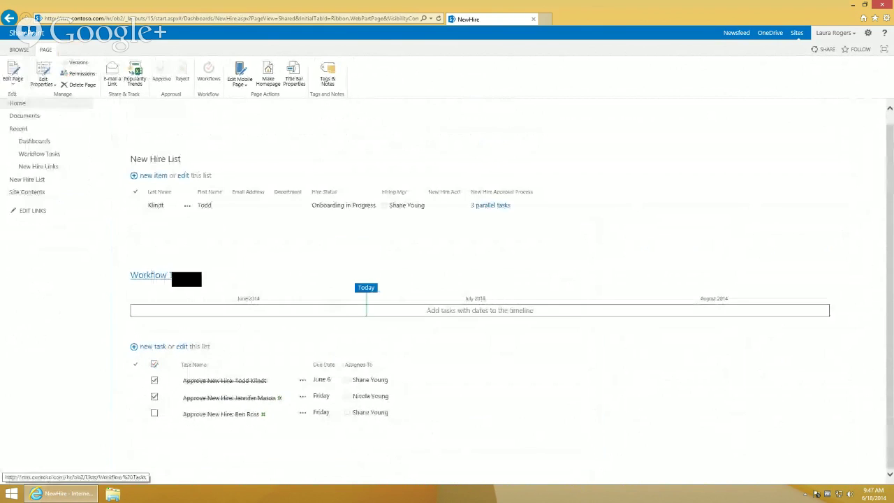
# Open the full Workflow Tasks list from its web part, check the current views, and choose Create View
pyautogui.click(151, 275)
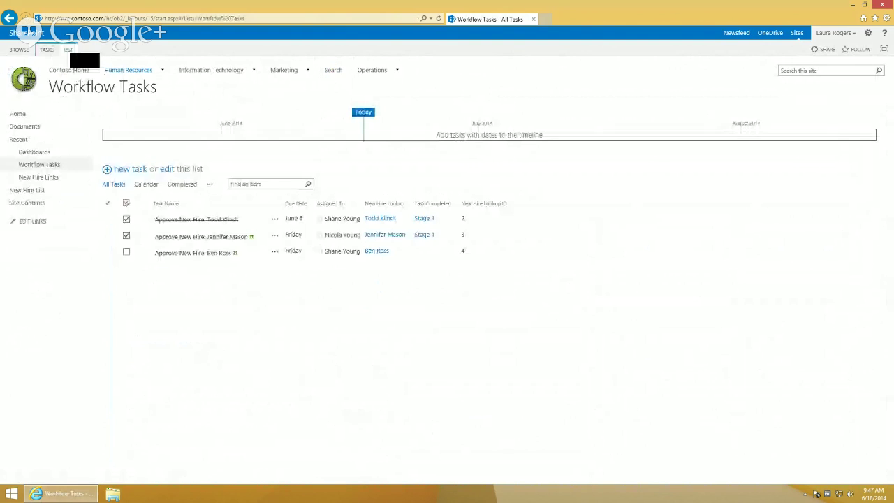
pyautogui.click(73, 49)
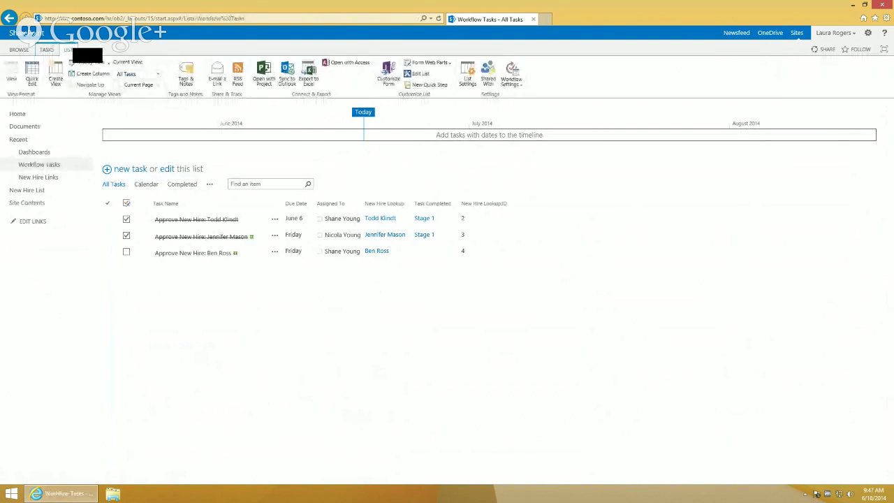
pyautogui.click(156, 73)
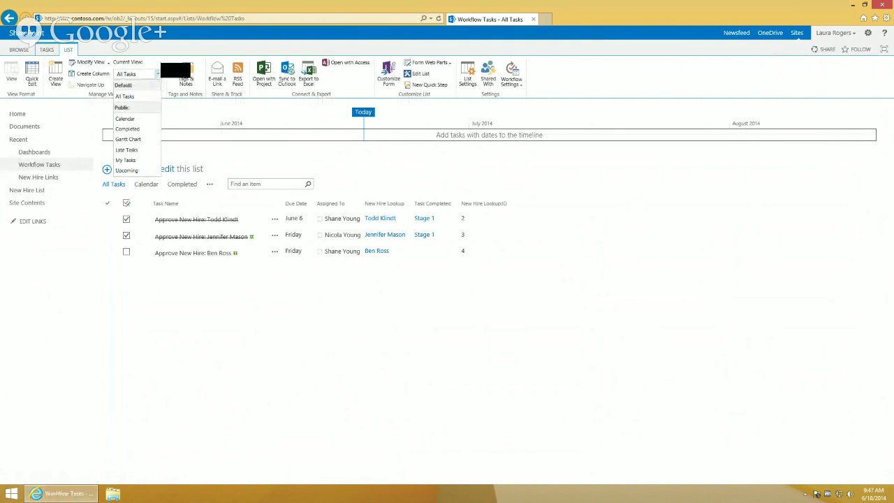
pyautogui.click(158, 74)
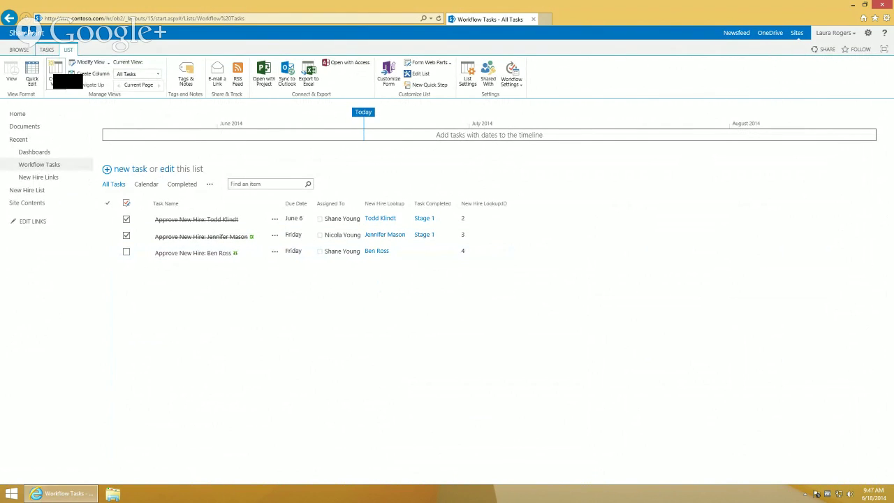
pyautogui.click(57, 76)
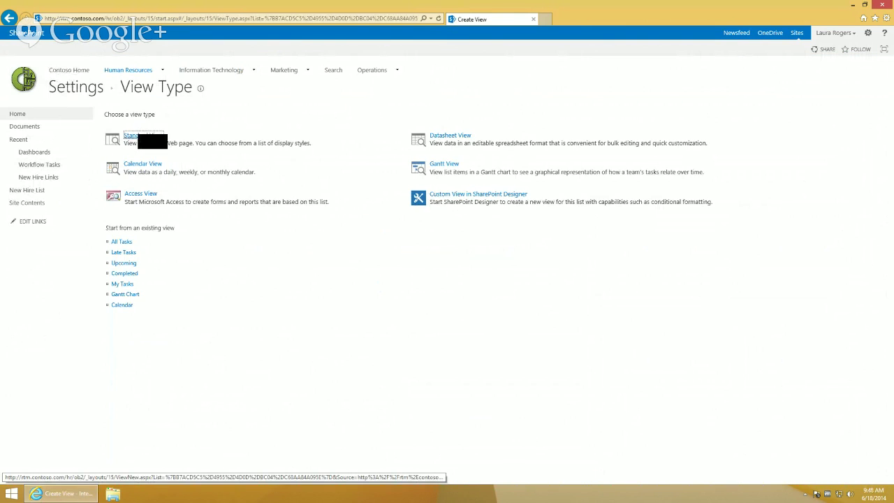
# Save a Standard view named WebPart without the Completed column in Basic Table style, then open Dashboards
pyautogui.click(131, 136)
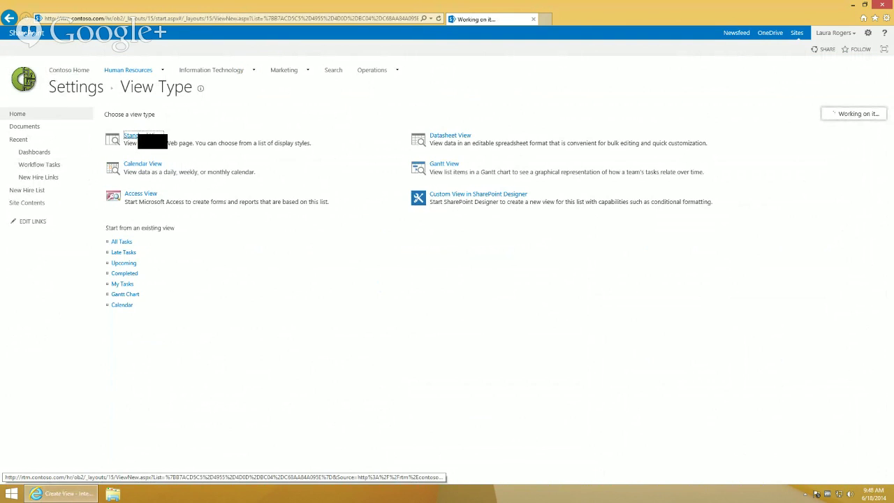
pyautogui.write('WebPart')
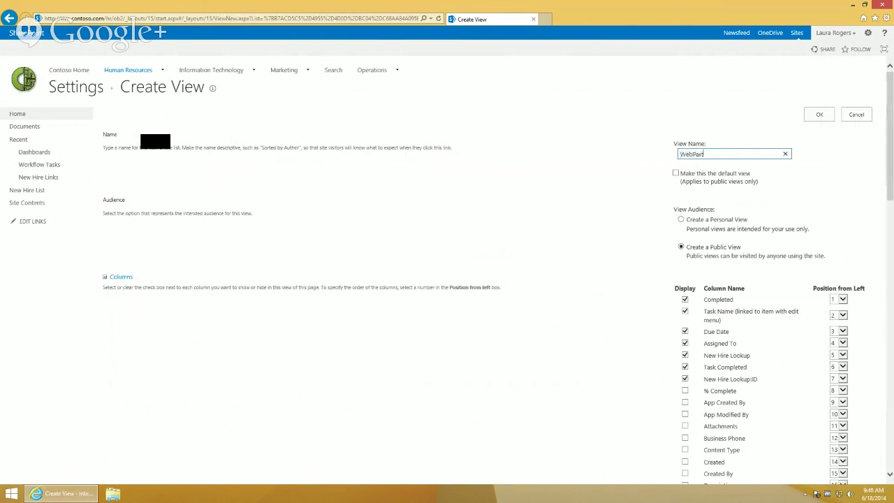
pyautogui.moveTo(891, 163); pyautogui.dragTo(892, 230)
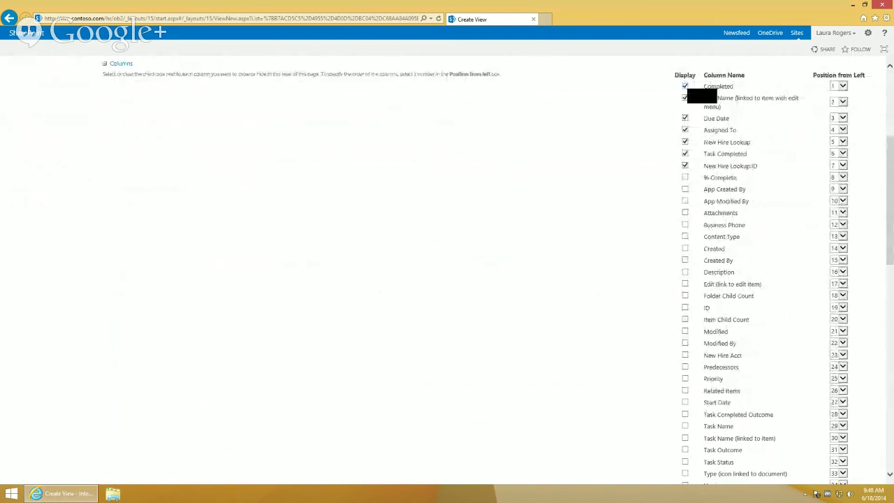
pyautogui.click(686, 86)
pyautogui.moveTo(891, 207); pyautogui.dragTo(891, 398)
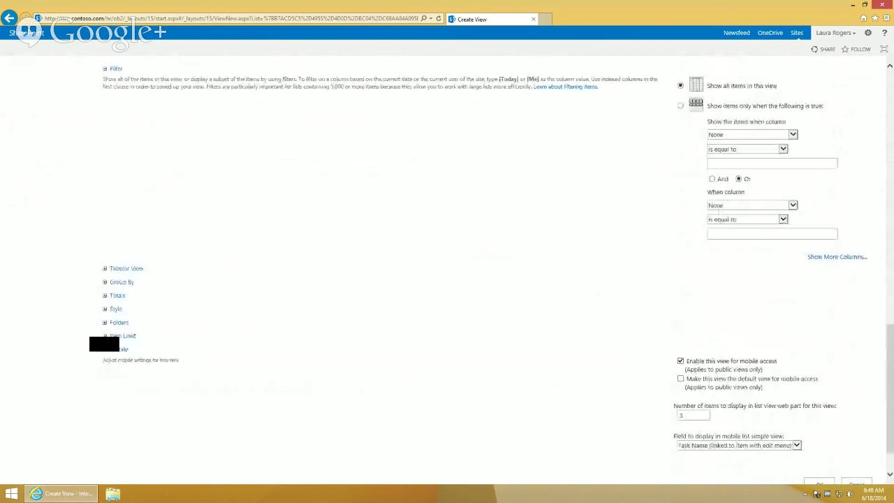
pyautogui.click(114, 309)
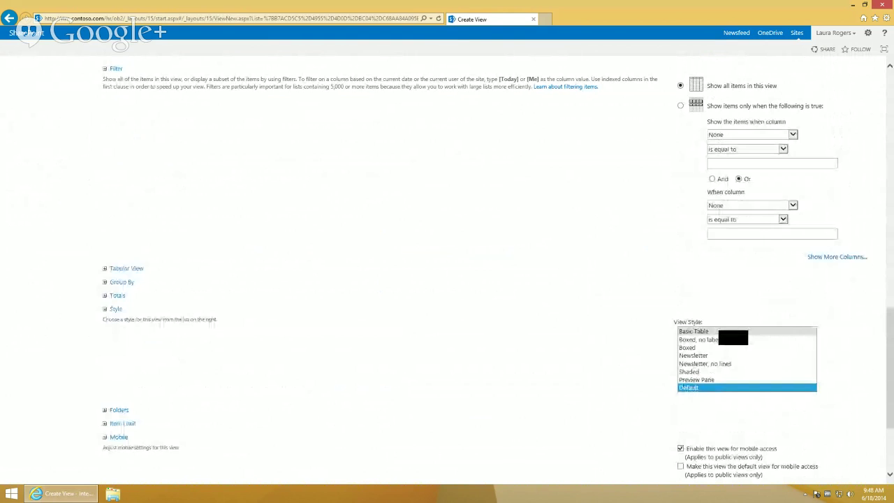
pyautogui.click(720, 332)
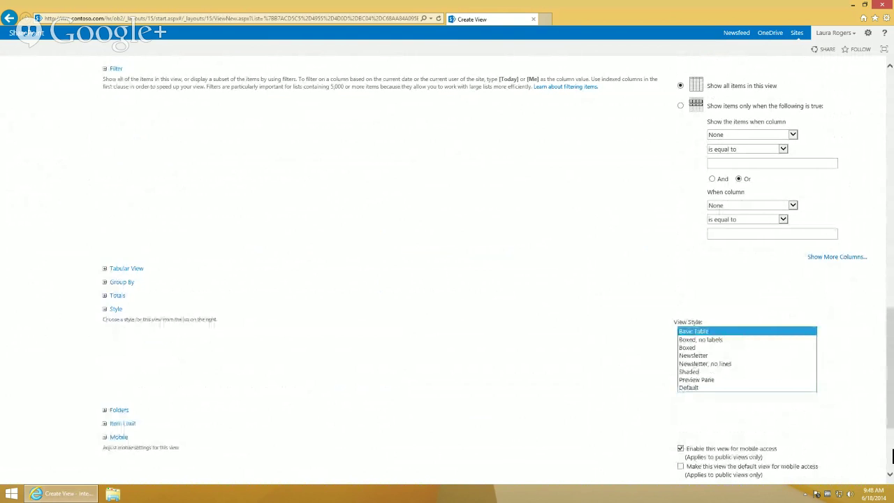
pyautogui.scroll(-1, 892, 455)
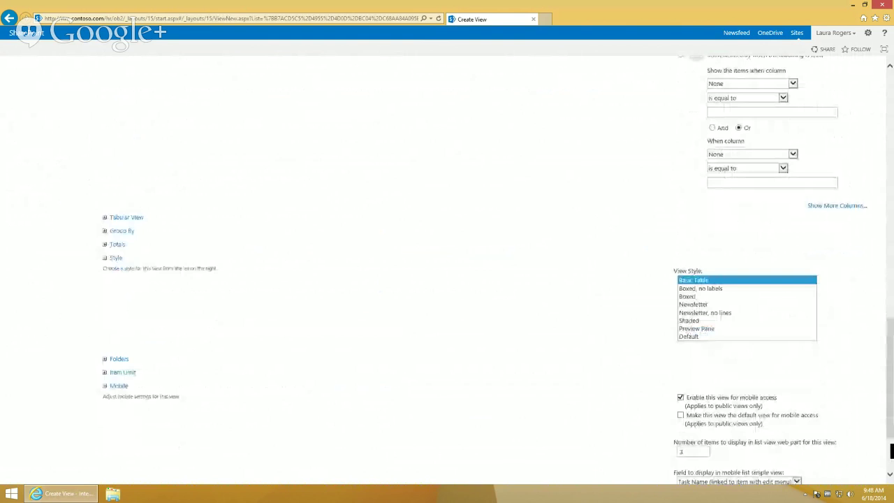
pyautogui.scroll(-2, 892, 455)
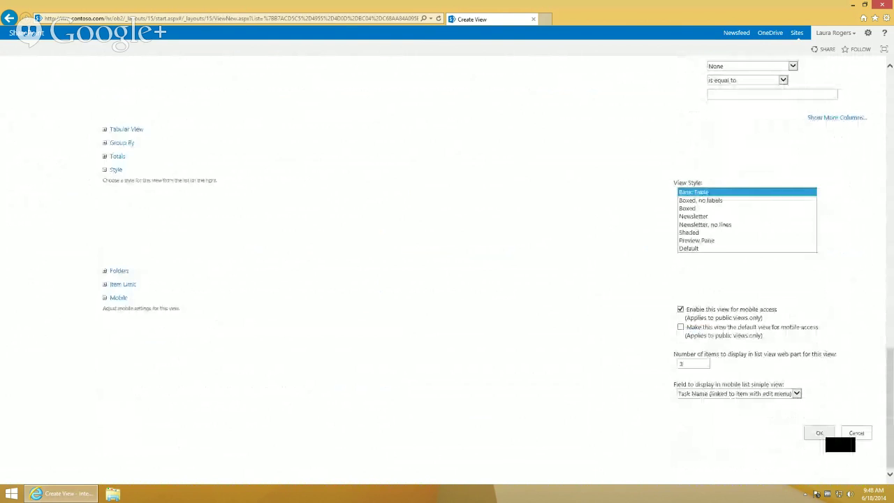
pyautogui.click(822, 434)
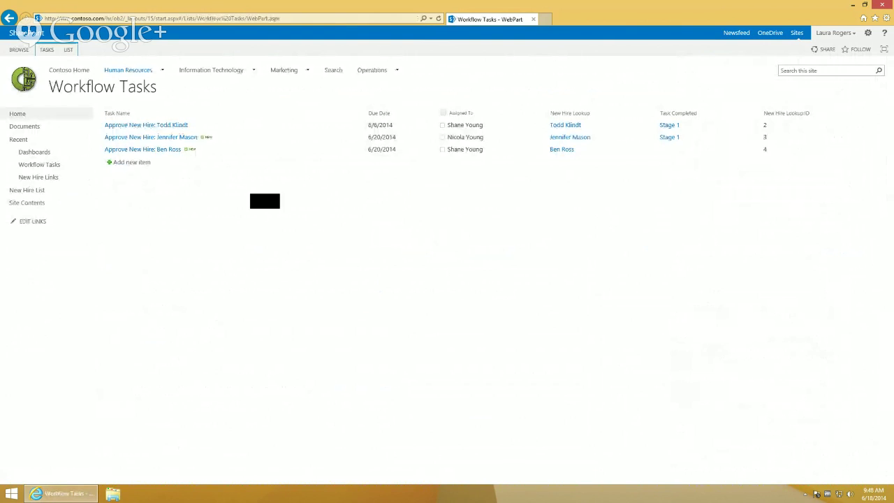
pyautogui.click(35, 153)
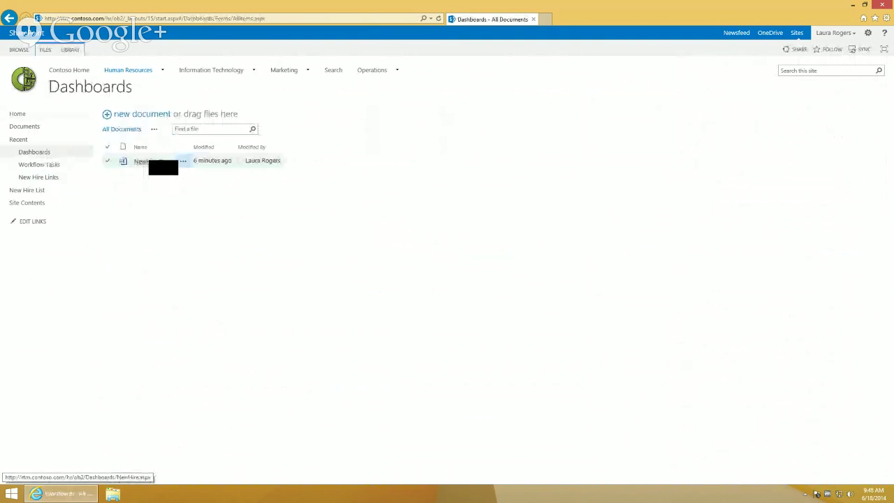
# Open the NewHire dashboard in edit mode, then cancel the Workflow Tasks view change
pyautogui.click(155, 162)
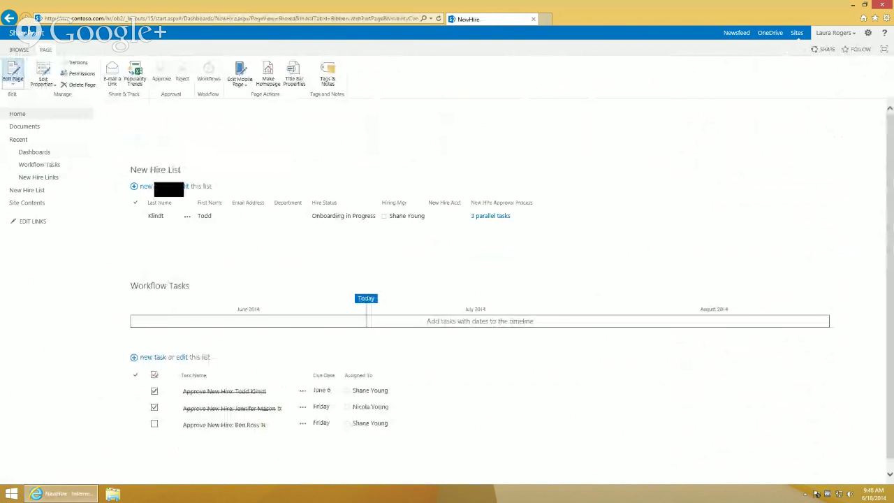
pyautogui.click(12, 73)
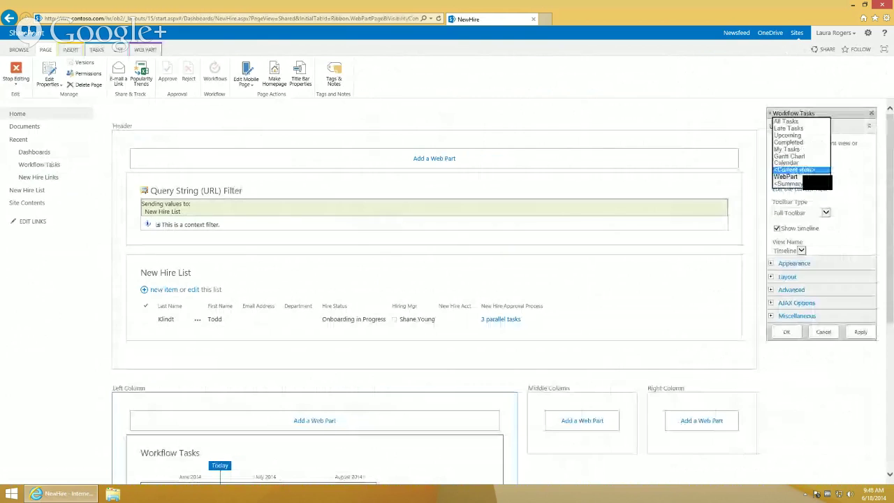
pyautogui.click(811, 180)
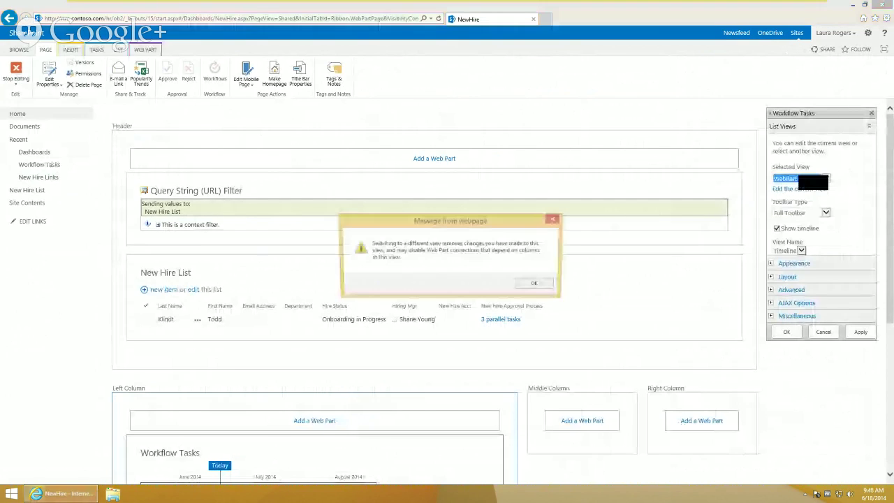
pyautogui.click(545, 284)
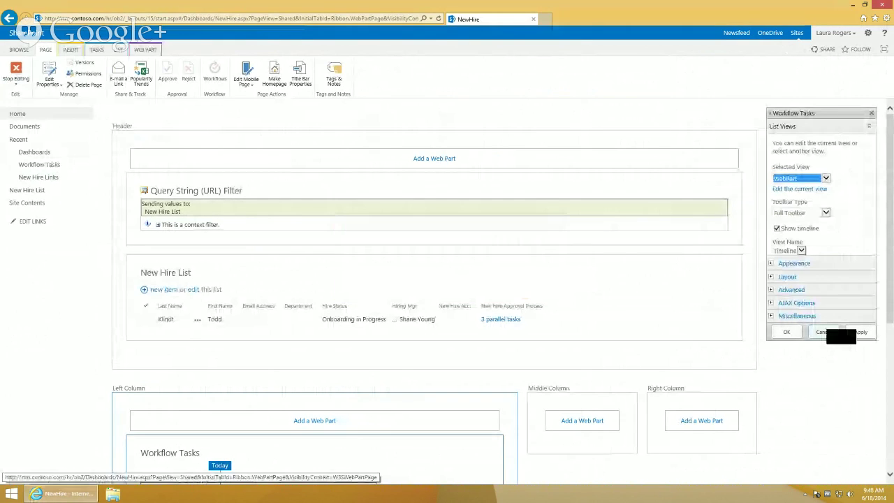
pyautogui.click(825, 332)
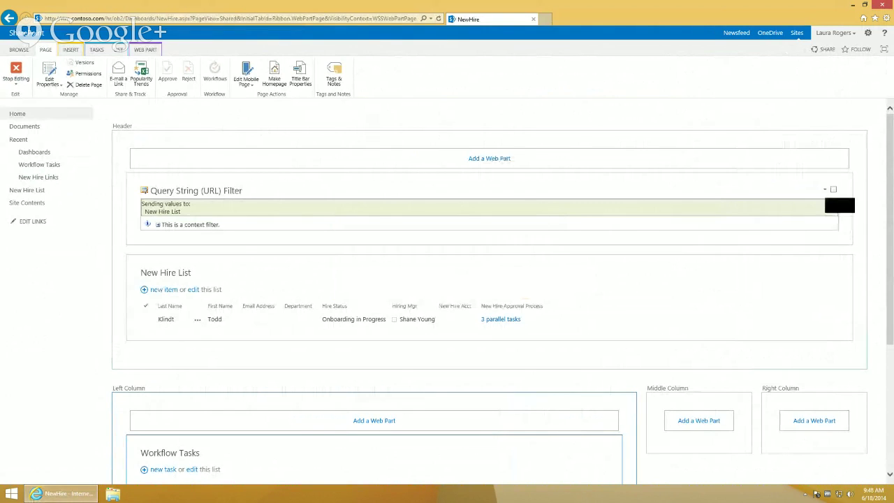
# Connect the Query String filter to Workflow Tasks, filtering on New Hire Lookup ID
pyautogui.click(825, 190)
pyautogui.moveTo(811, 266)
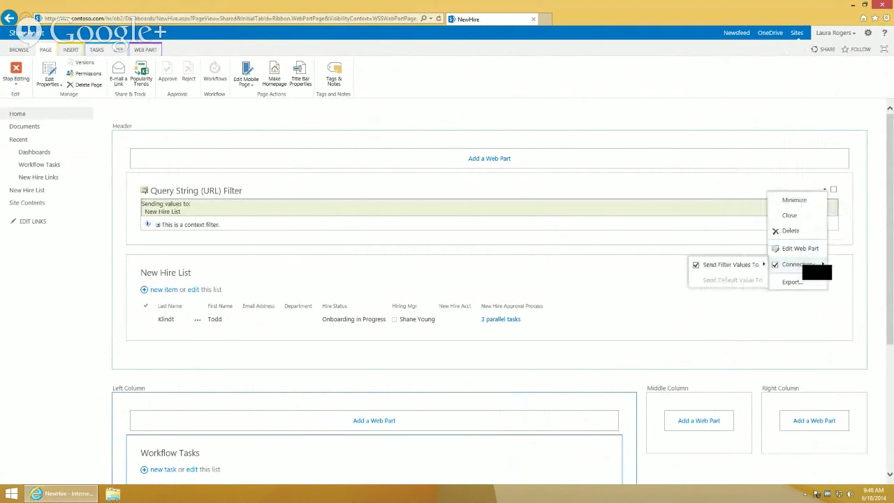
pyautogui.moveTo(768, 270)
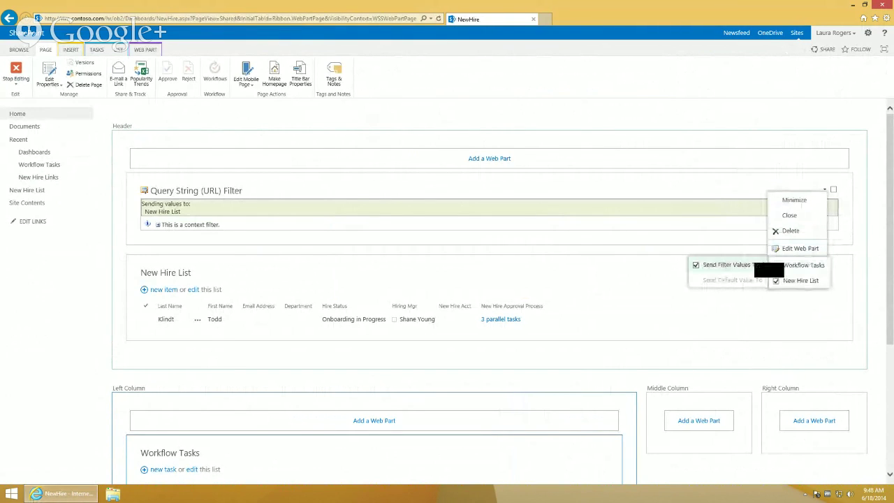
pyautogui.click(801, 280)
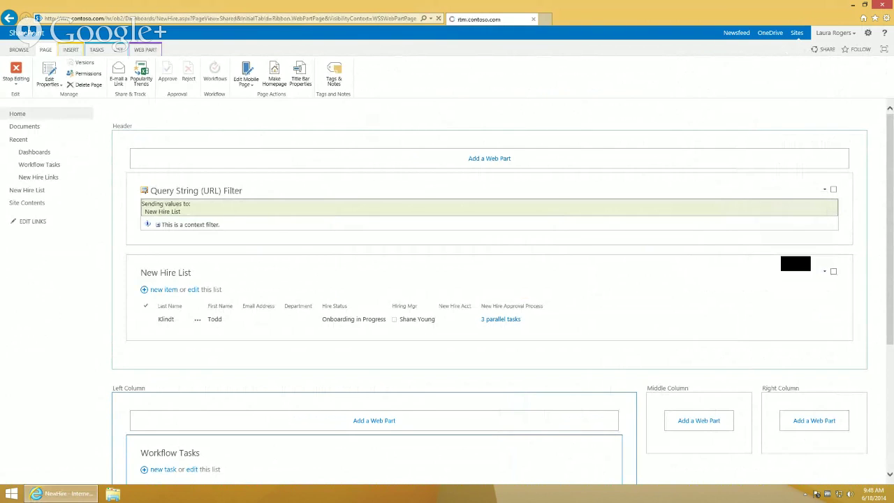
pyautogui.click(475, 266)
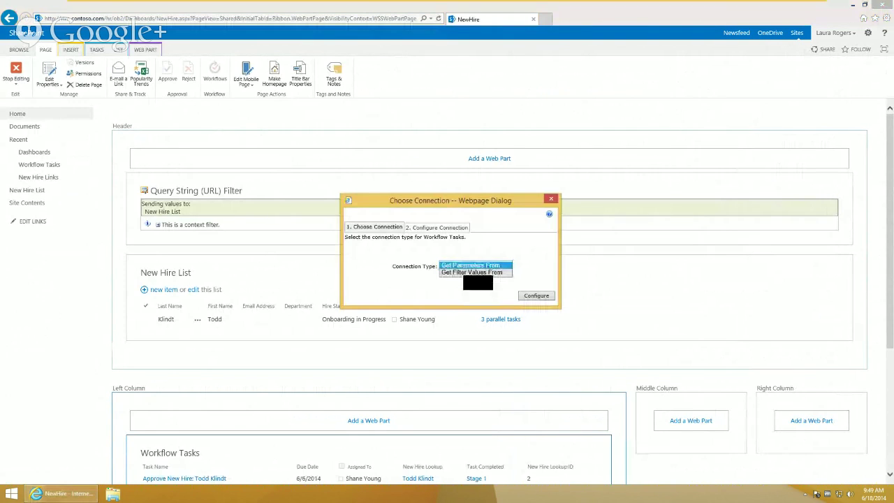
pyautogui.click(467, 273)
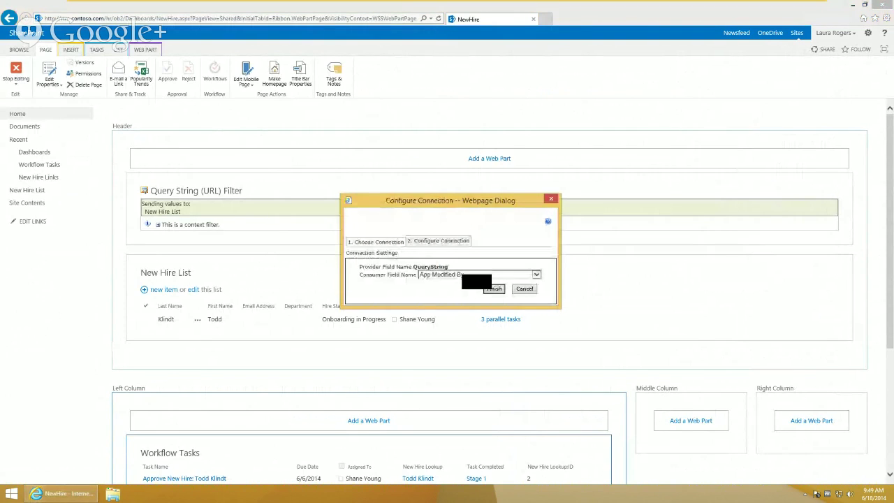
pyautogui.click(475, 275)
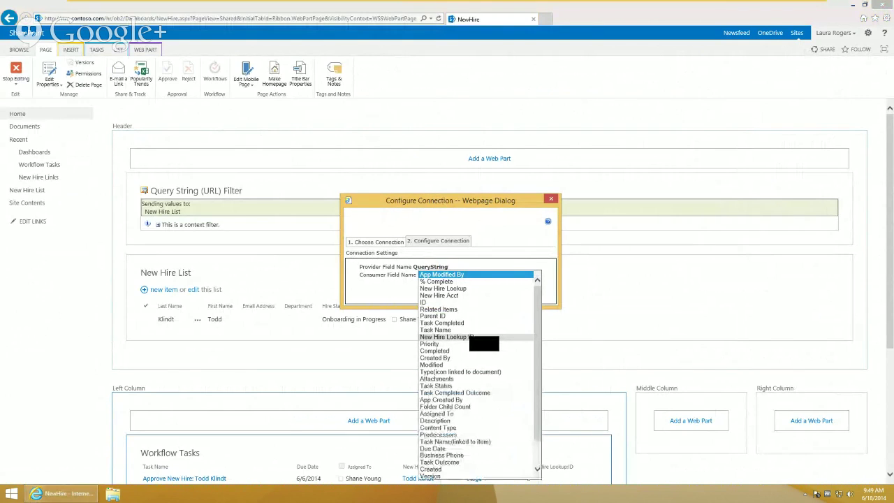
pyautogui.click(447, 337)
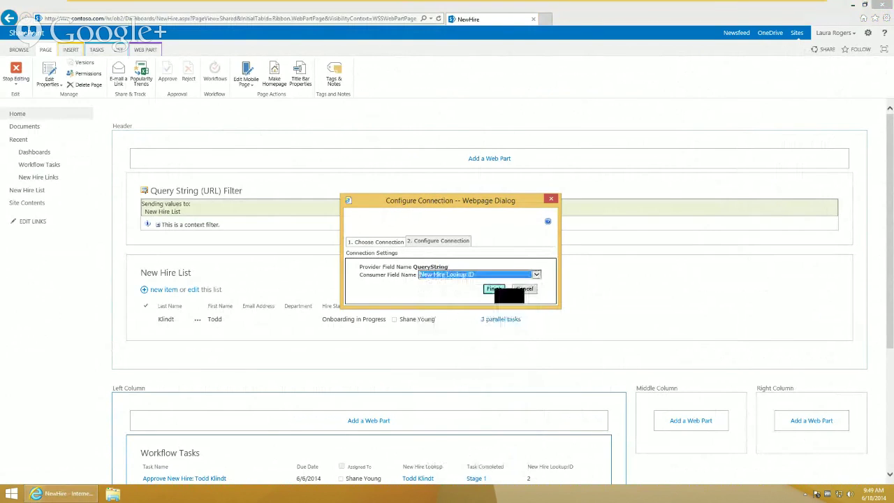
pyautogui.click(495, 289)
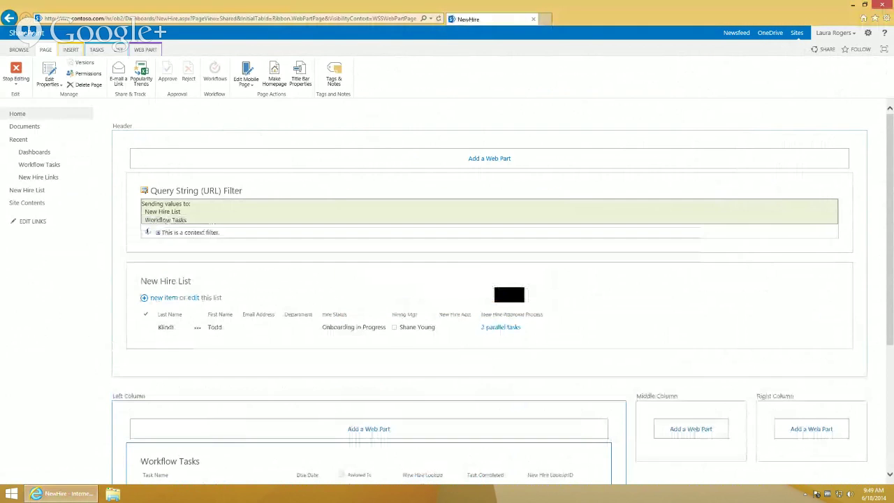
# Stop editing the dashboard page and select the query part of the page address
pyautogui.click(21, 68)
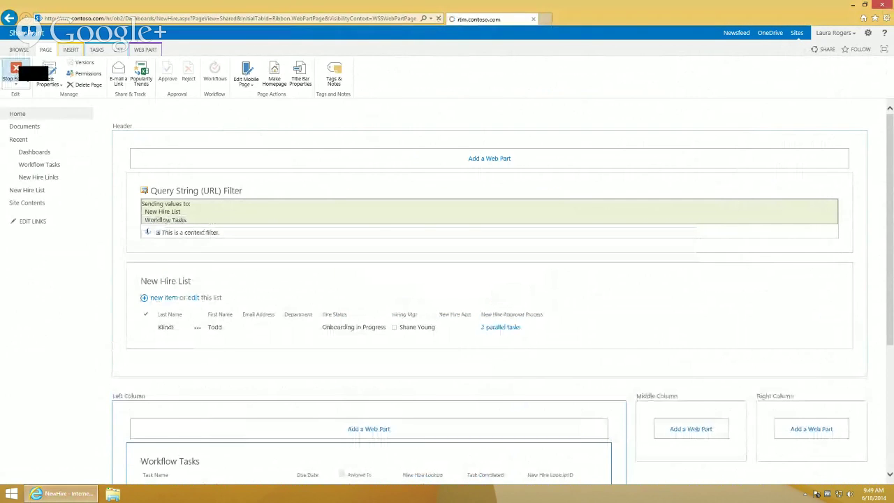
pyautogui.click(205, 20)
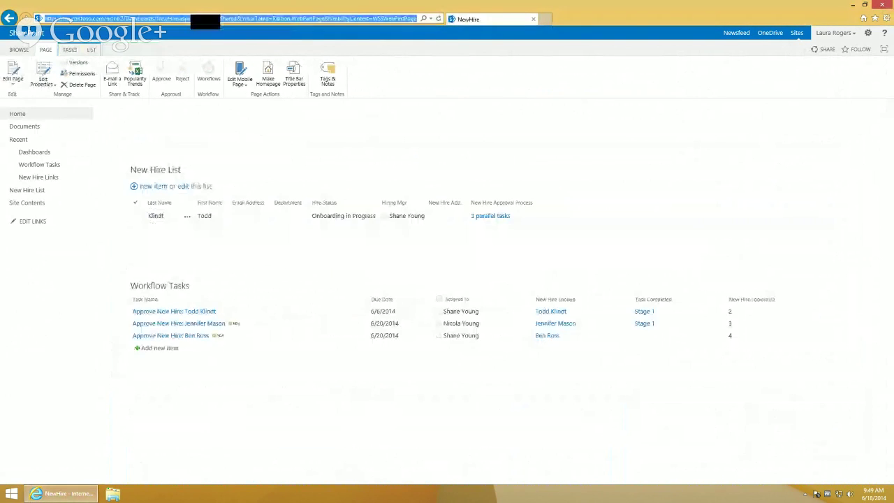
pyautogui.moveTo(194, 19); pyautogui.dragTo(473, 21)
# Load the NewHire dashboard with the query string ?hire=3
pyautogui.write('h')
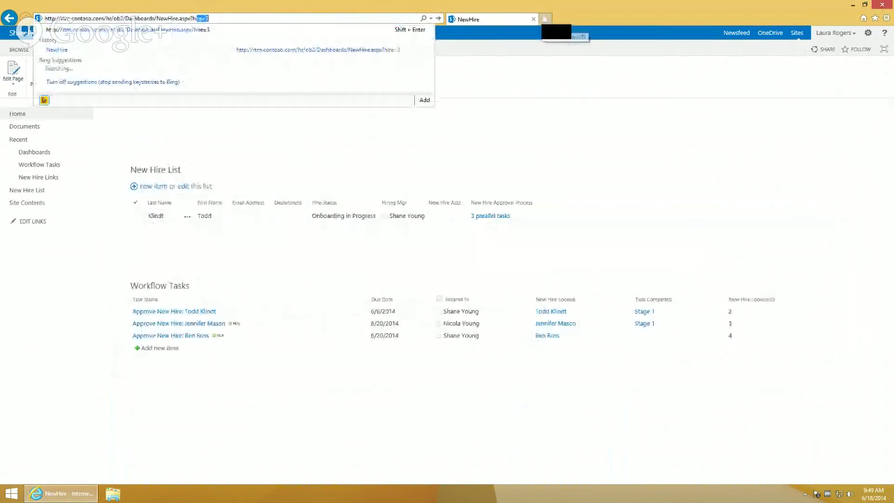
pyautogui.press('Return')
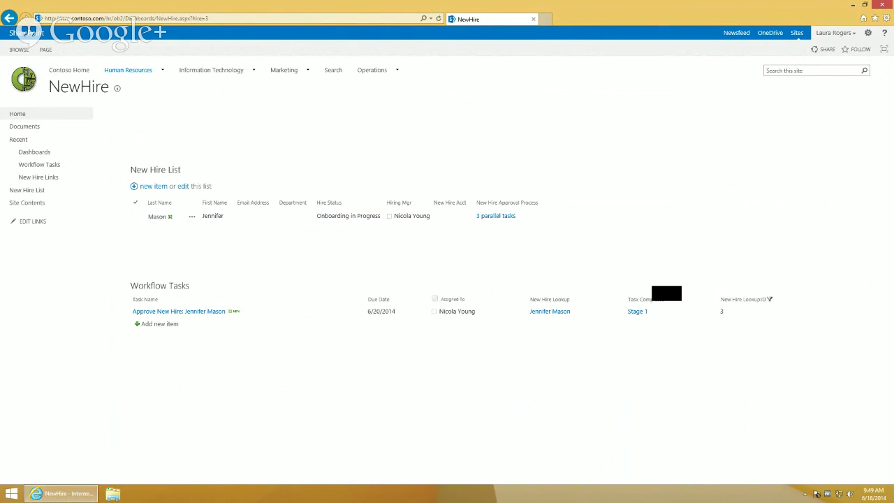
pyautogui.moveTo(591, 4)
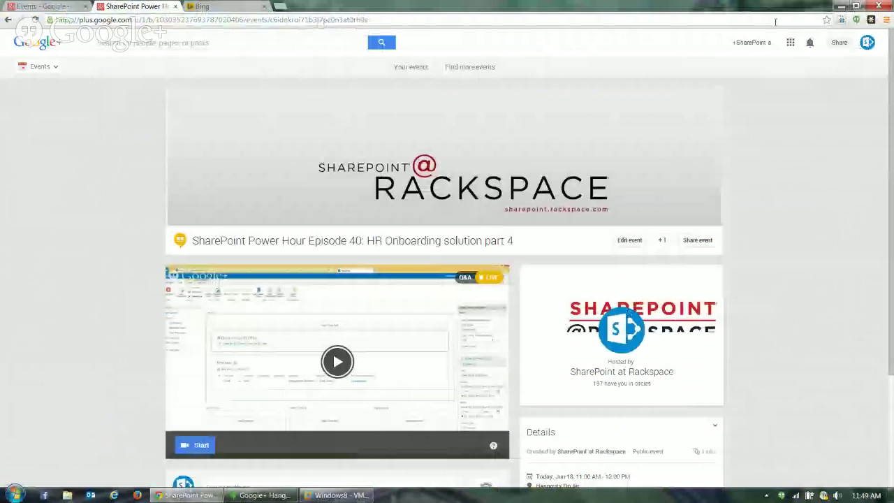
# Mark the current viewer question as Done in the Hangouts broadcast window
pyautogui.hotkey('alt', 'Tab')
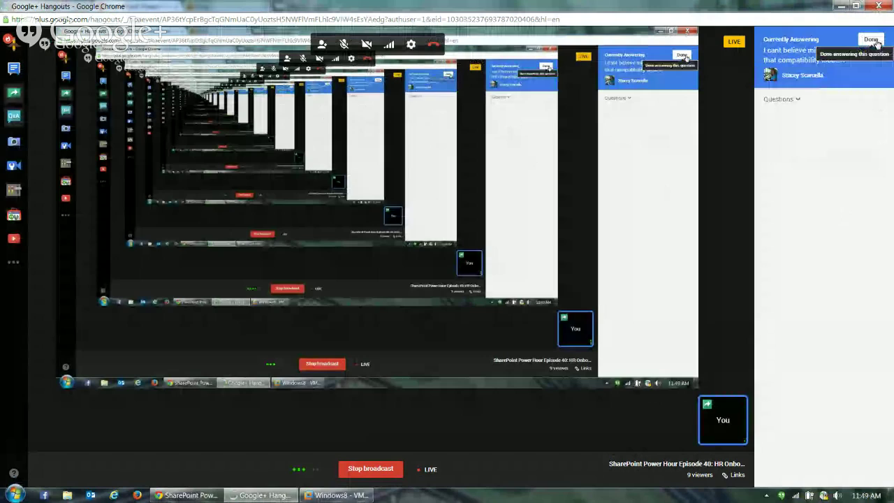
pyautogui.click(873, 40)
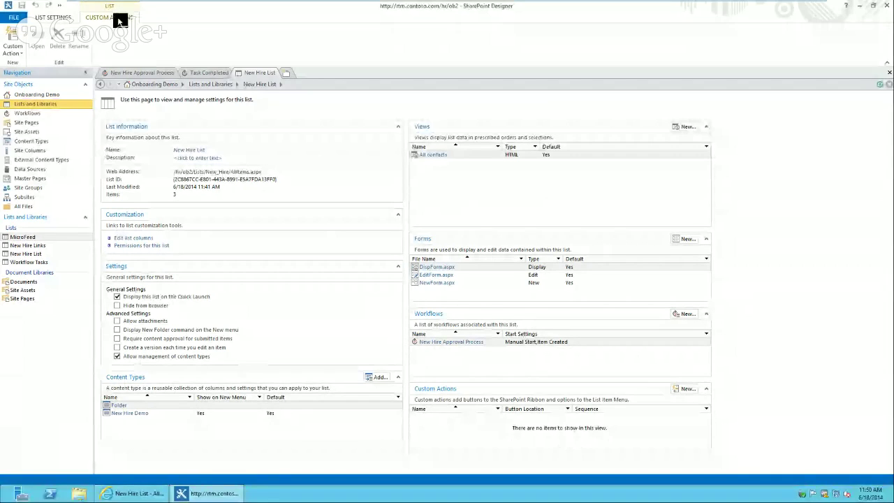
# Create a List Item Menu custom action named Dashboard that navigates to a URL
pyautogui.click(12, 53)
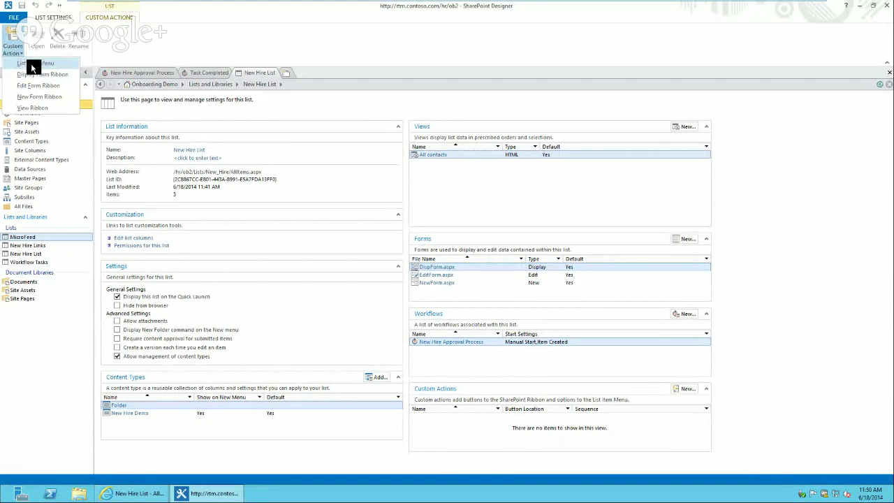
pyautogui.click(32, 64)
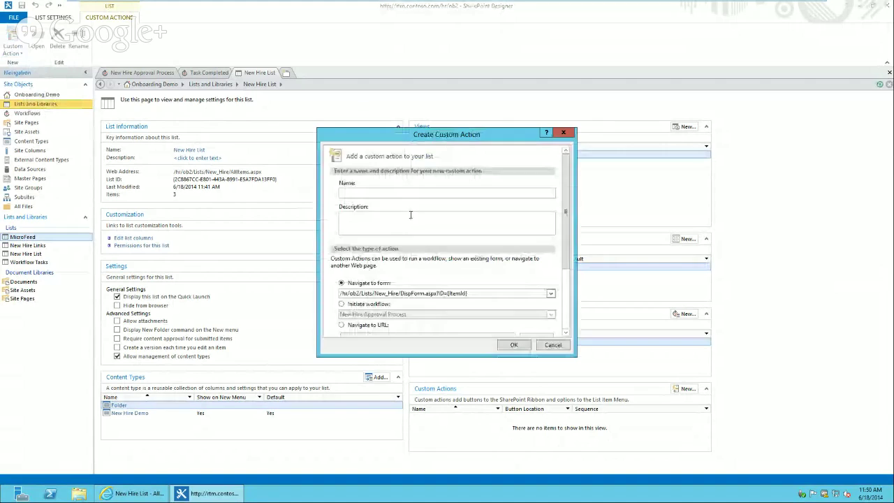
pyautogui.write('Dashboard')
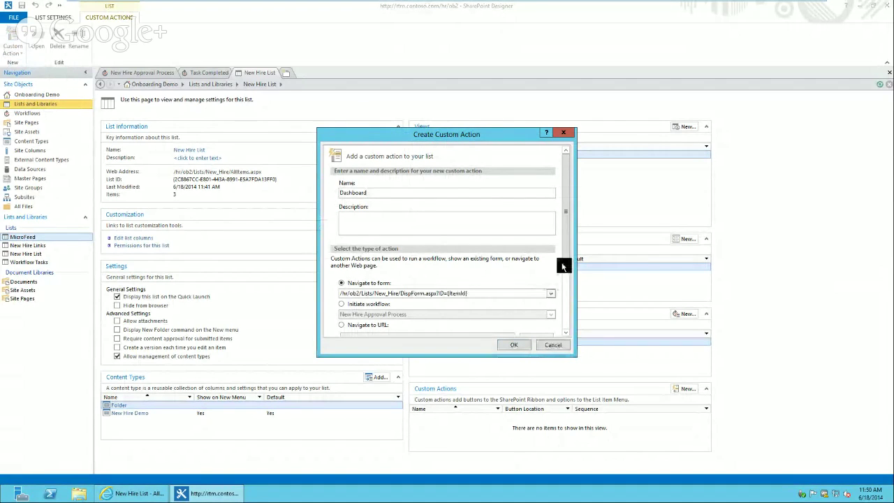
pyautogui.scroll(-3, 563, 266)
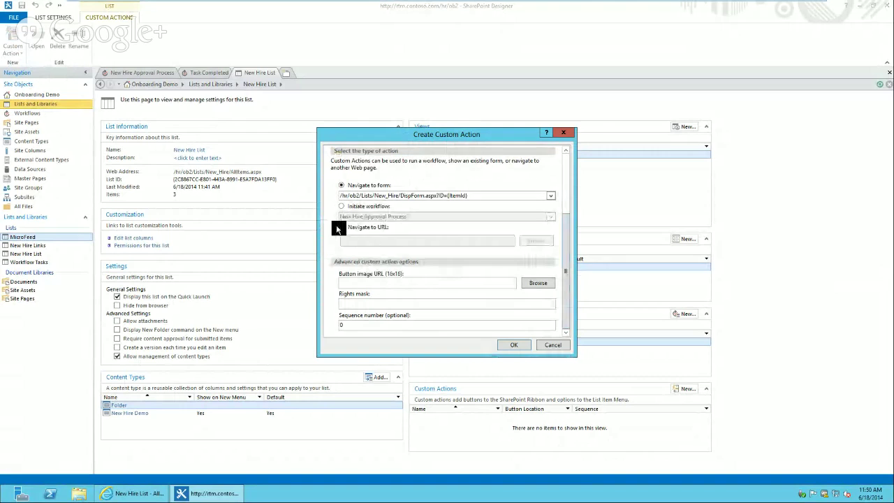
pyautogui.click(341, 226)
# Set its URL to /hr/ob2/Dashboards/NewHire.aspx?hire={ItemId} and save the action
pyautogui.click(376, 239)
pyautogui.write('http://rtm.contoso.com/hr/ob2/Dashboards/NewHire.aspx?hire=3')
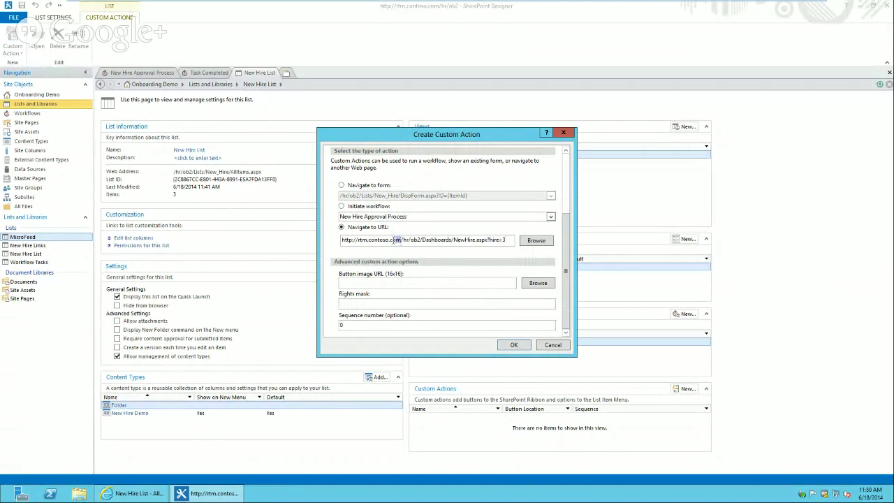
pyautogui.moveTo(401, 240); pyautogui.dragTo(333, 232)
pyautogui.press('Delete')
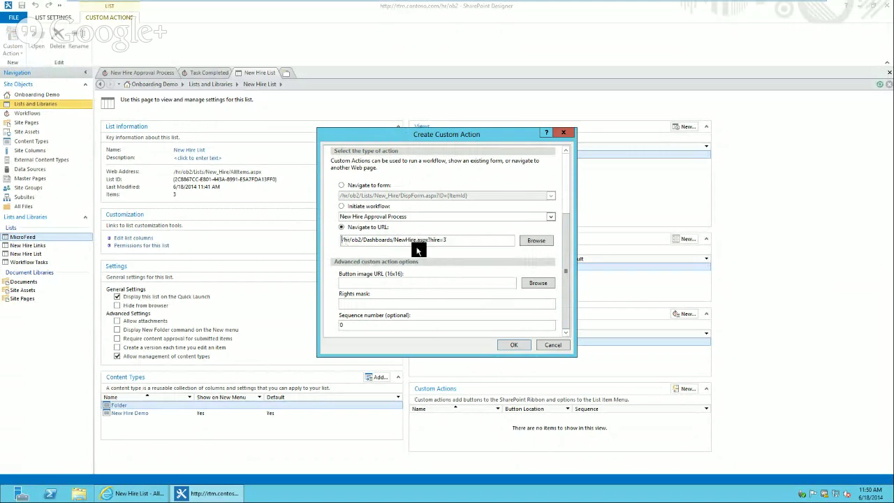
pyautogui.click(474, 243)
pyautogui.press('BackSpace')
pyautogui.write('{ItemId}')
pyautogui.click(421, 283)
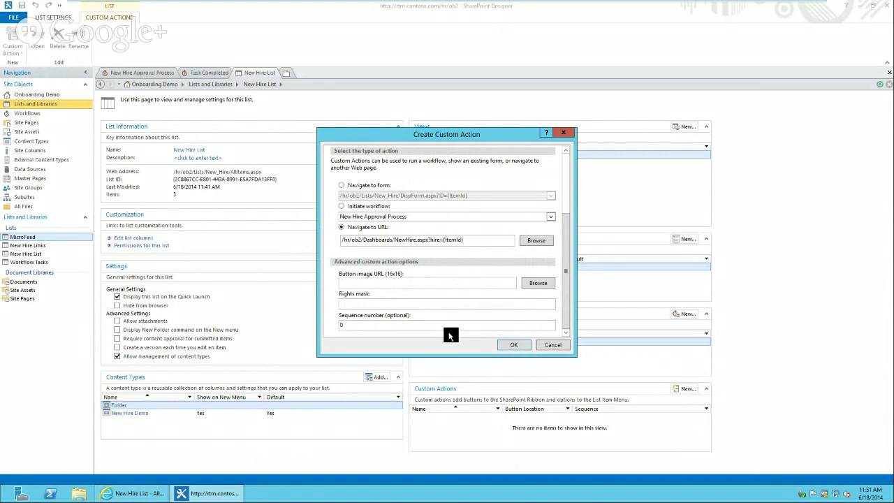
pyautogui.click(519, 347)
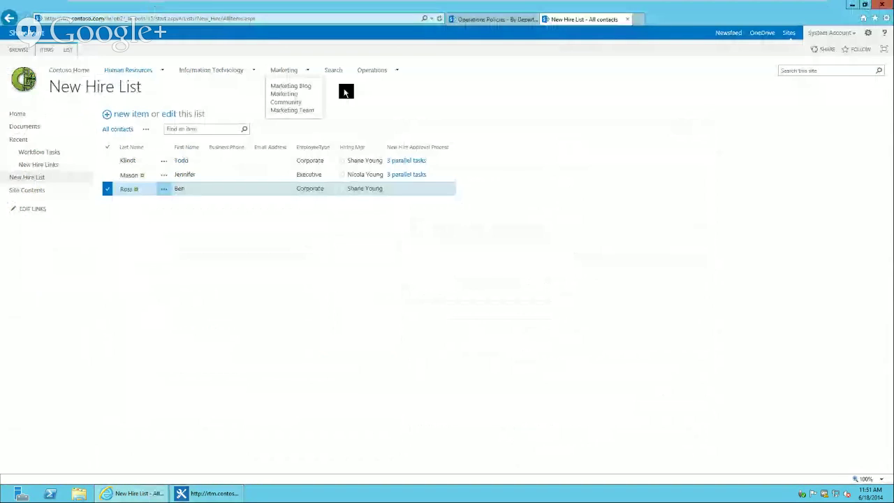
# Refresh the New Hire List and test an item's Dashboard menu action, then return to Designer
pyautogui.click(440, 19)
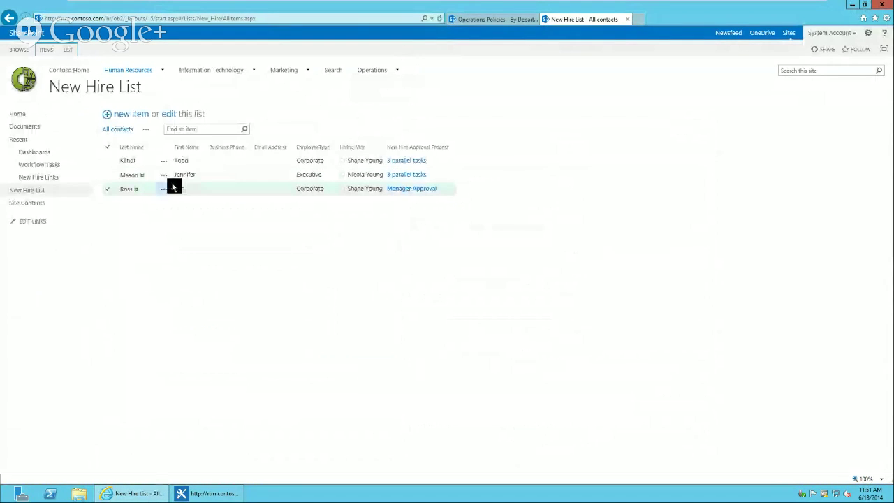
pyautogui.click(172, 188)
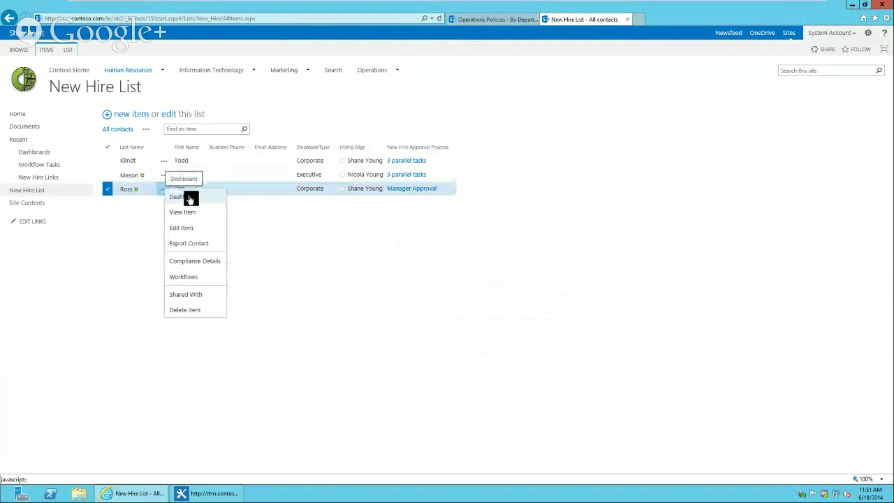
pyautogui.click(188, 198)
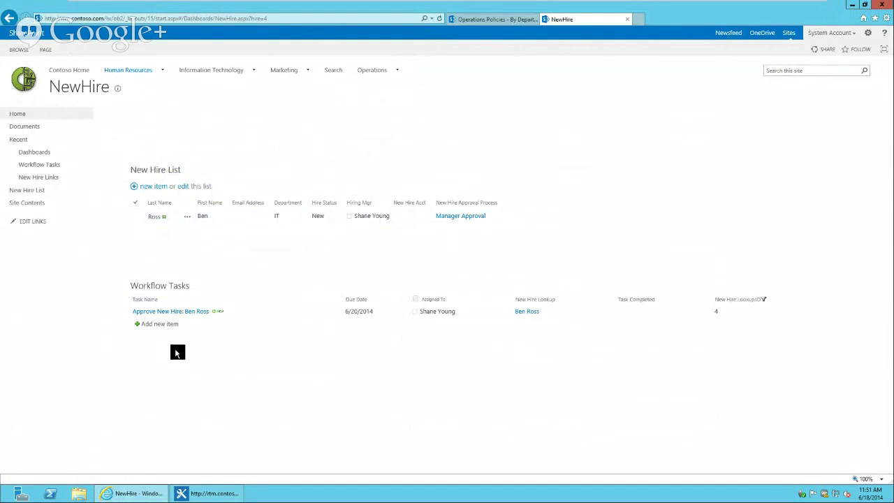
pyautogui.click(229, 498)
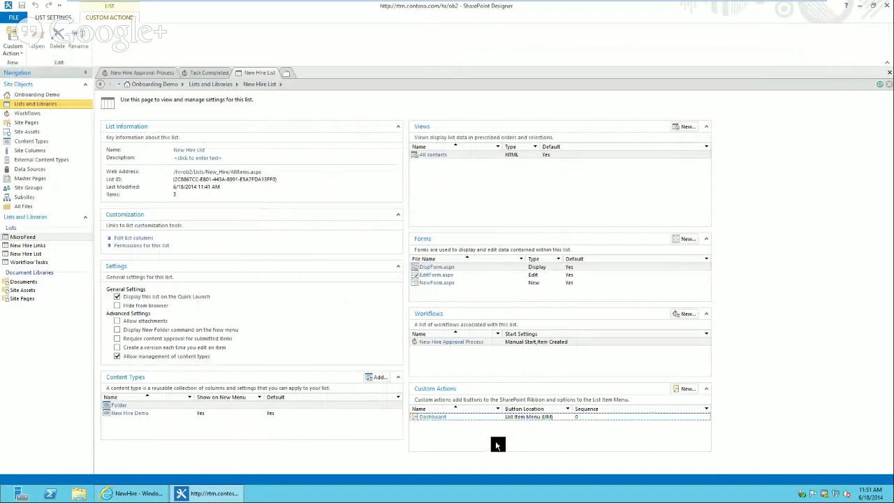
# Create a Display Form Ribbon action 'Dashaoard', described 'see new hire dashboard', navigating to a URL
pyautogui.click(13, 51)
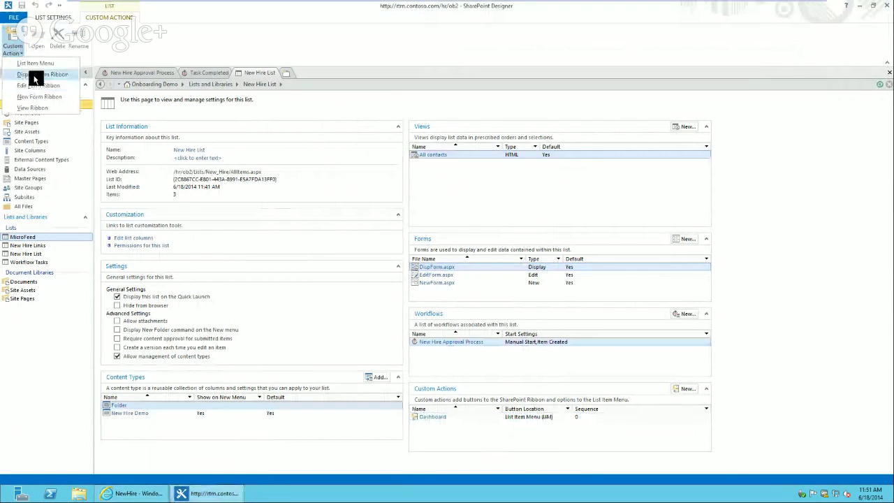
pyautogui.click(35, 76)
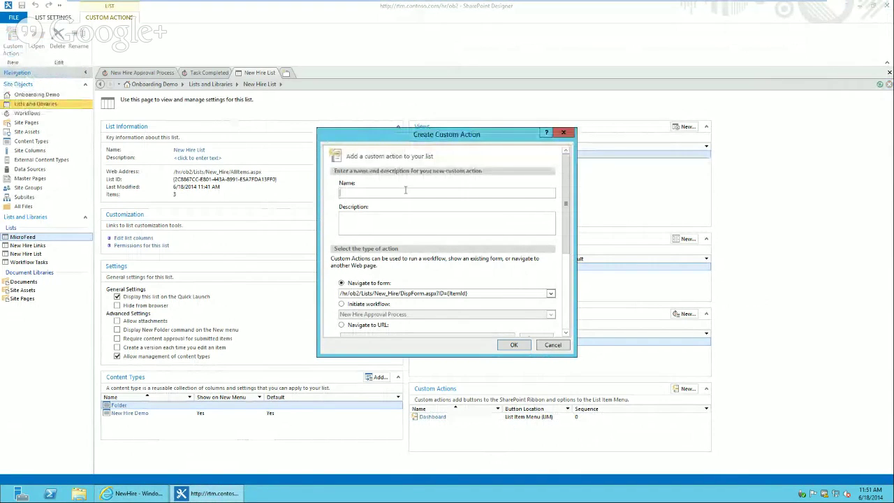
pyautogui.write('Dasha')
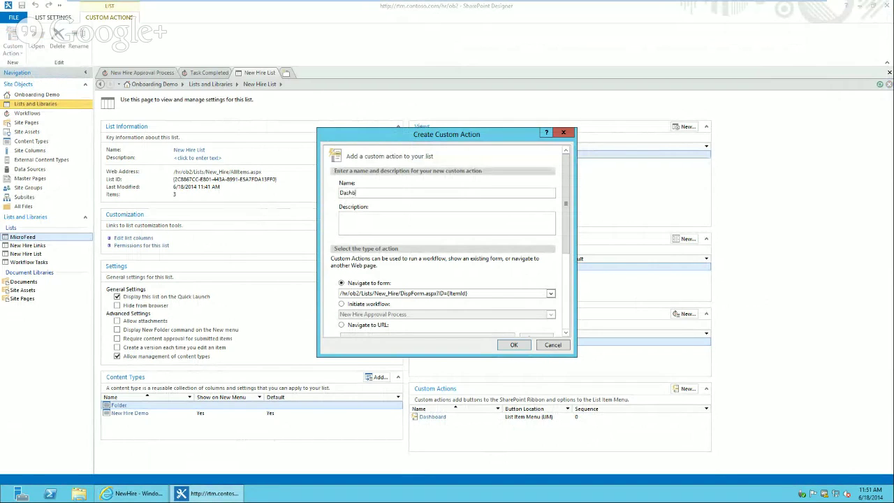
pyautogui.write('oard')
pyautogui.click(405, 233)
pyautogui.write('see new hire dashboa')
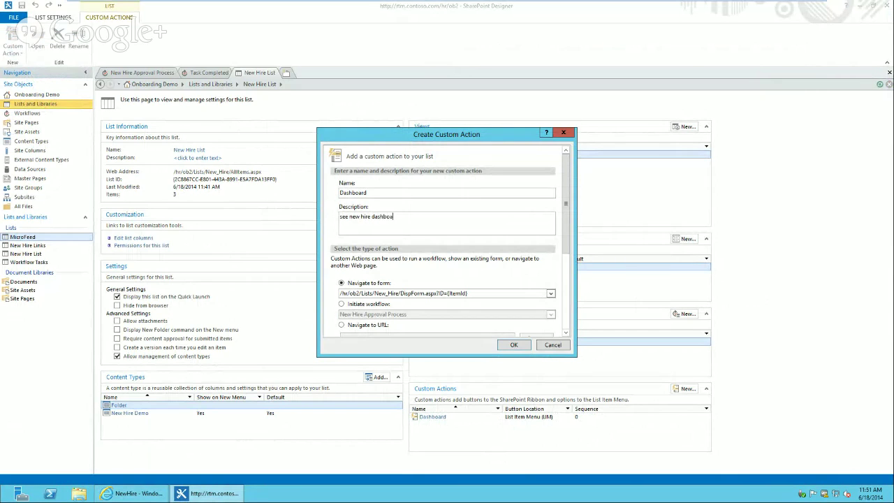
pyautogui.write('rd')
pyautogui.click(343, 325)
# Set its URL to /hr/ob2/Dashboards/NewHire.aspx?hire={ItemId} and save the action
pyautogui.scroll(-3, 571, 278)
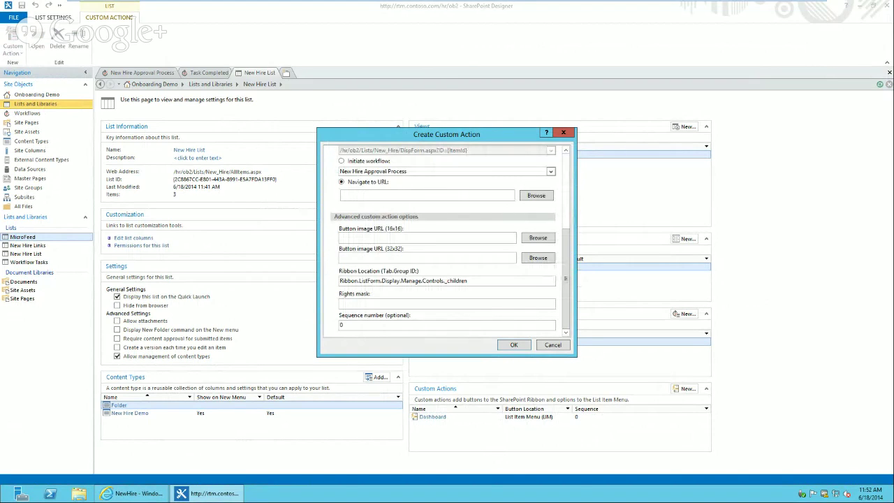
pyautogui.write('http://rtm.contoso.com/hr/ob2/Dashboards/NewHire.aspx?hire=3')
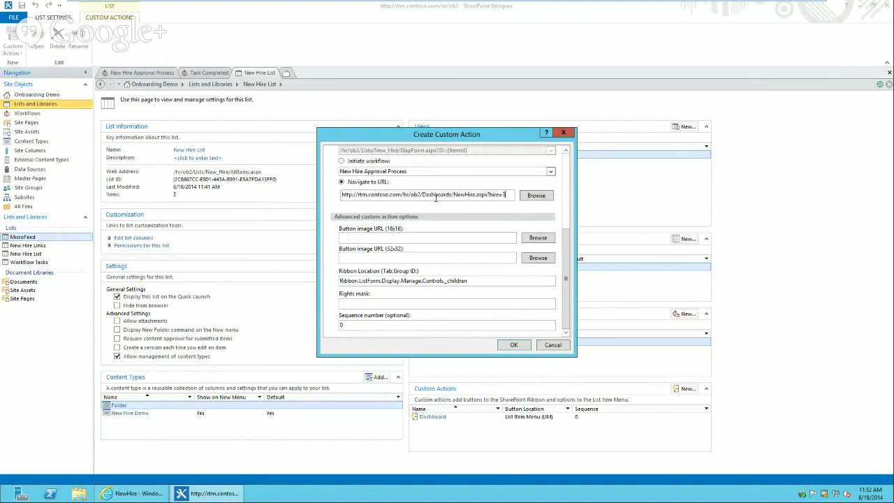
pyautogui.moveTo(402, 195); pyautogui.dragTo(3, 183)
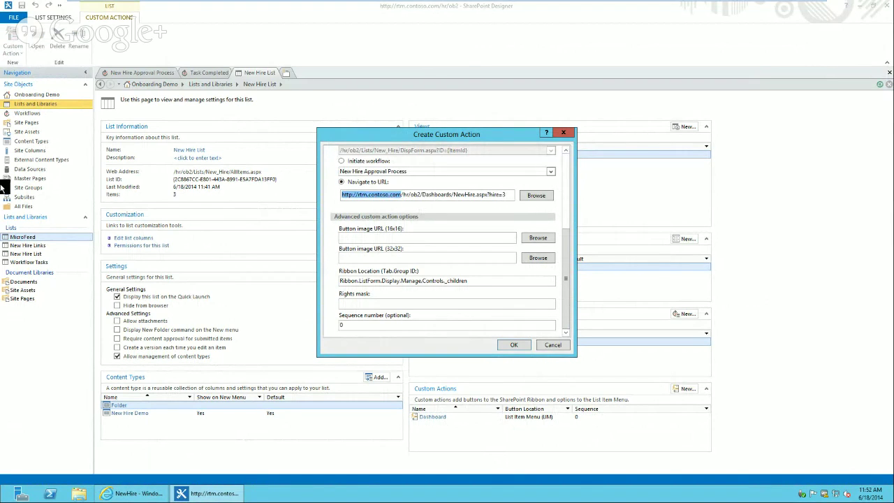
pyautogui.press('BackSpace')
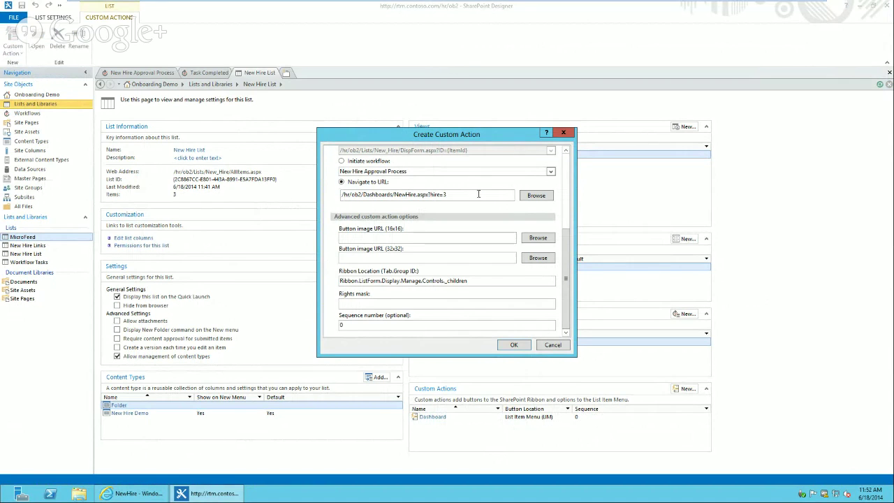
pyautogui.press('BackSpace')
pyautogui.write('{ItemId')
pyautogui.click(404, 239)
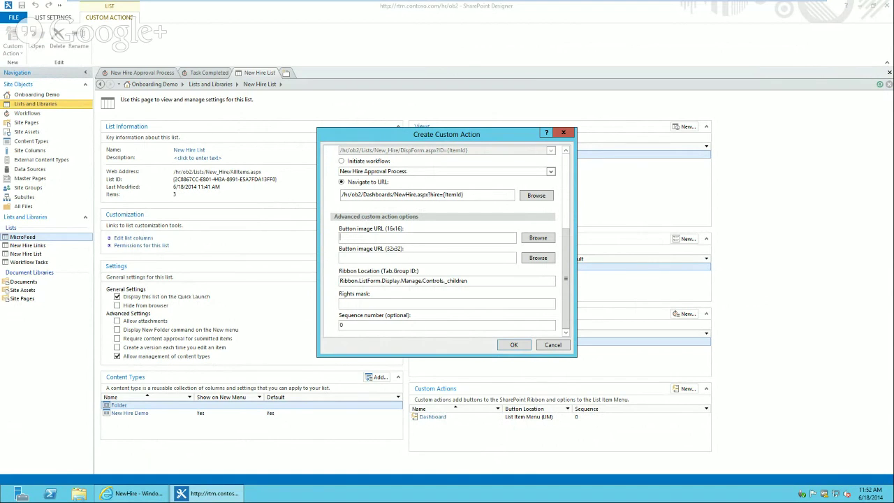
pyautogui.click(513, 345)
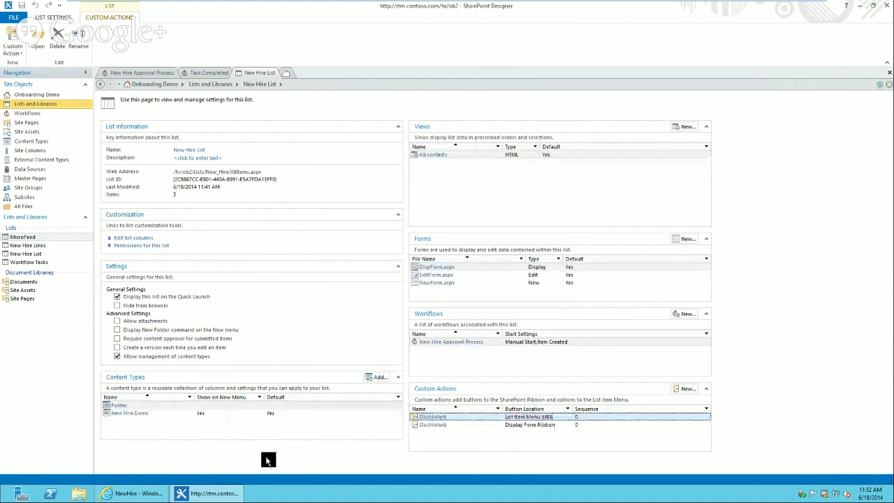
# Check the Dashboard button on the Ross item page, then open Contoso Home's Site Contents
pyautogui.click(138, 494)
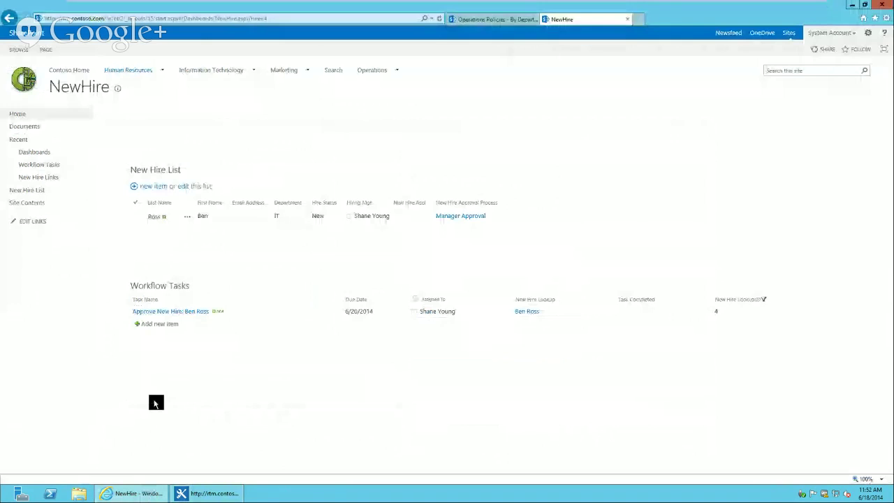
pyautogui.click(158, 218)
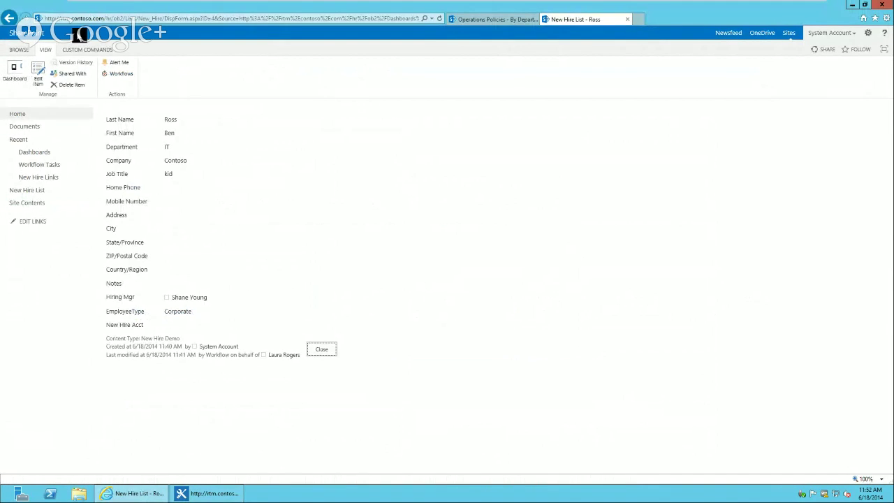
pyautogui.click(20, 52)
pyautogui.click(68, 72)
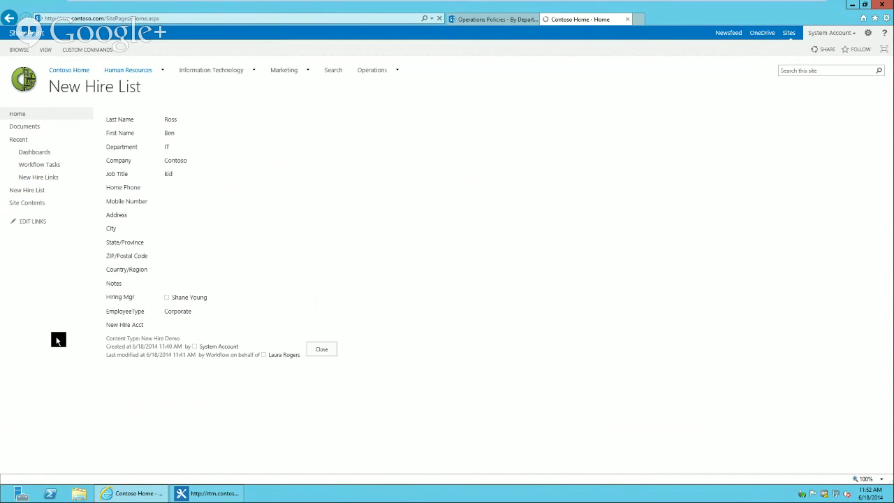
pyautogui.click(36, 294)
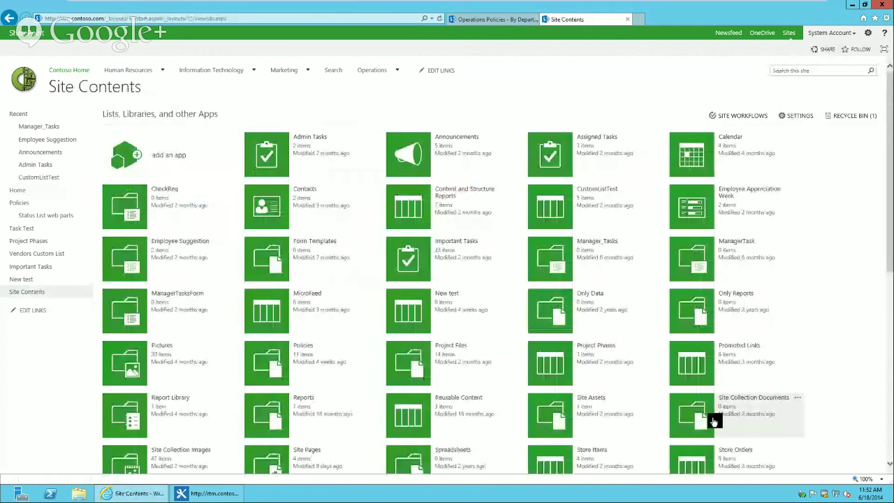
# Copy the New_16x16 image's shortcut from page 2 of Site Collection Images
pyautogui.click(120, 454)
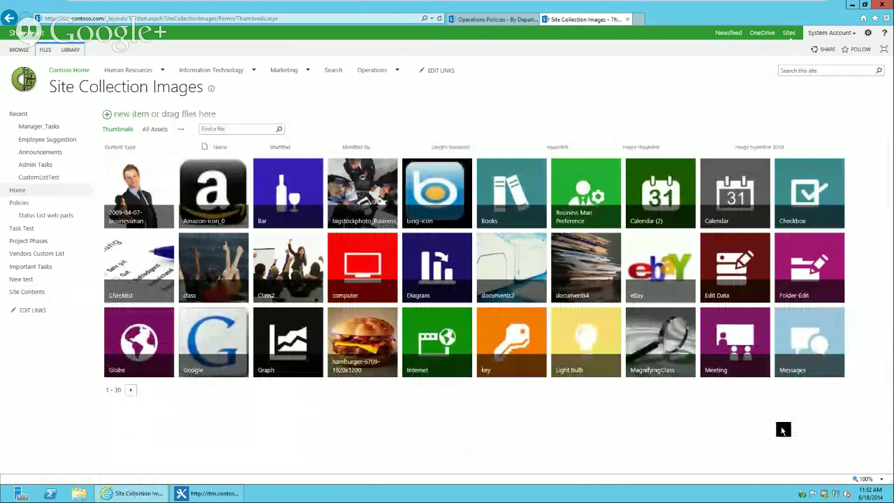
pyautogui.click(132, 394)
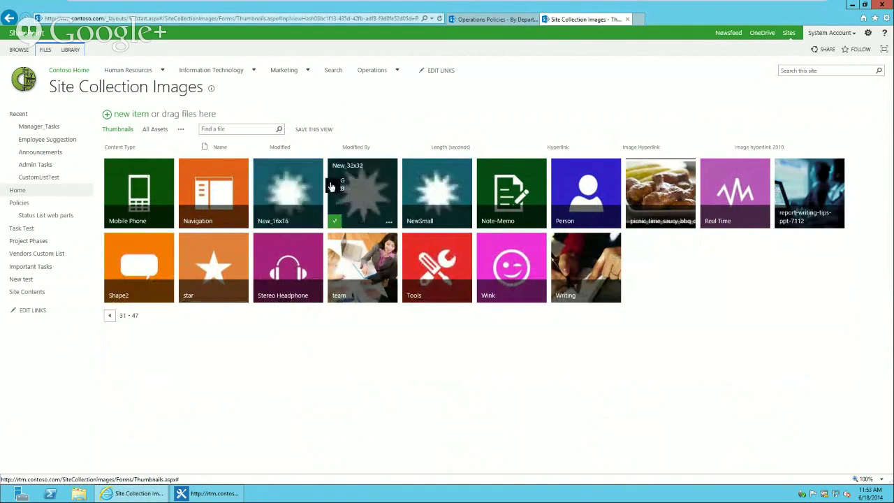
pyautogui.click(294, 190)
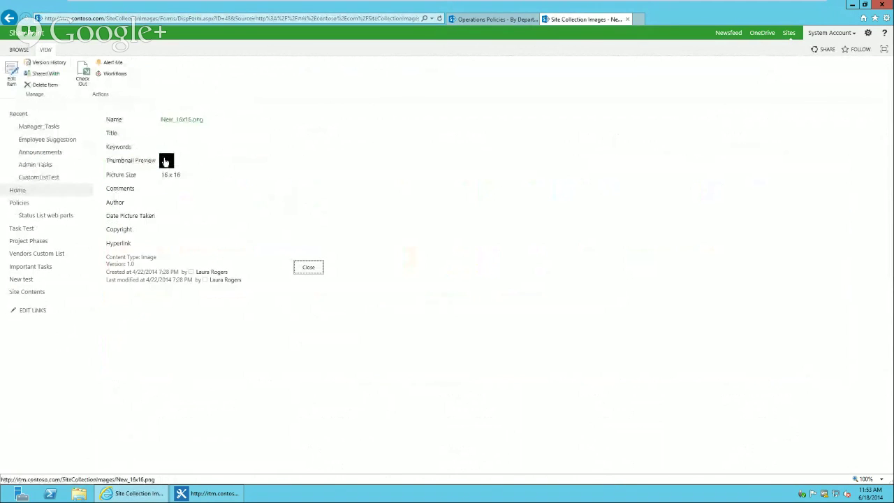
pyautogui.rightClick(166, 161)
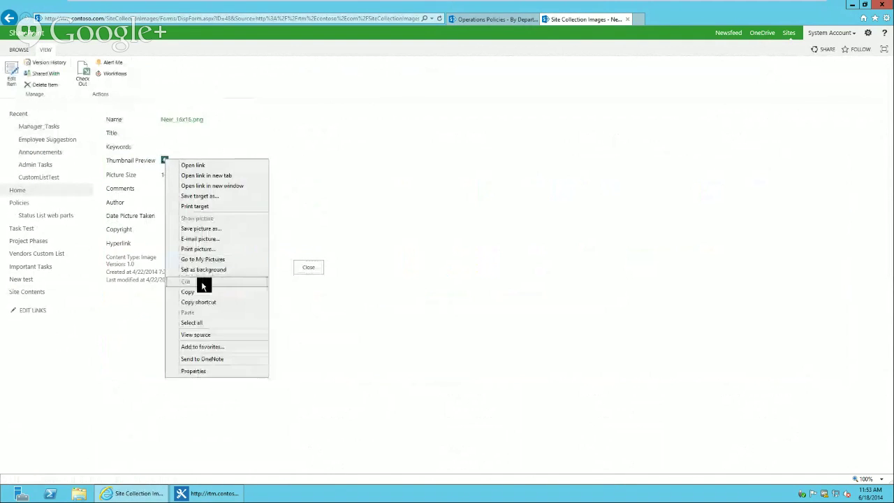
pyautogui.click(209, 303)
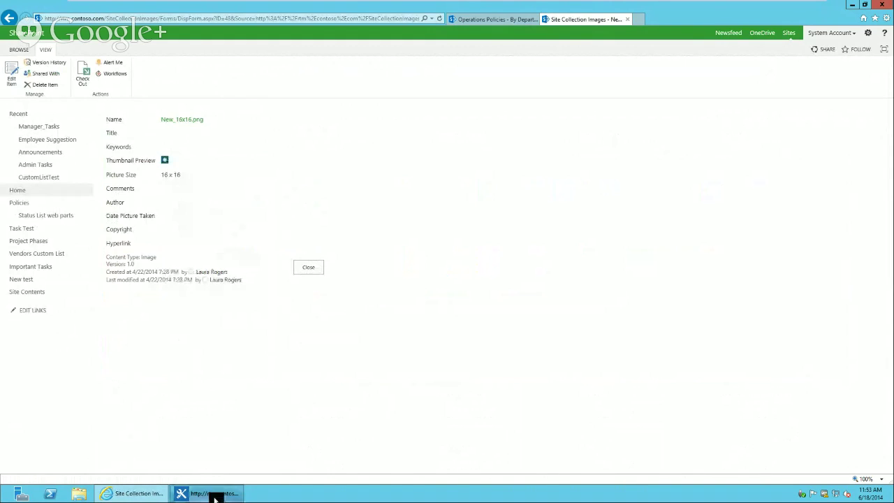
pyautogui.click(216, 494)
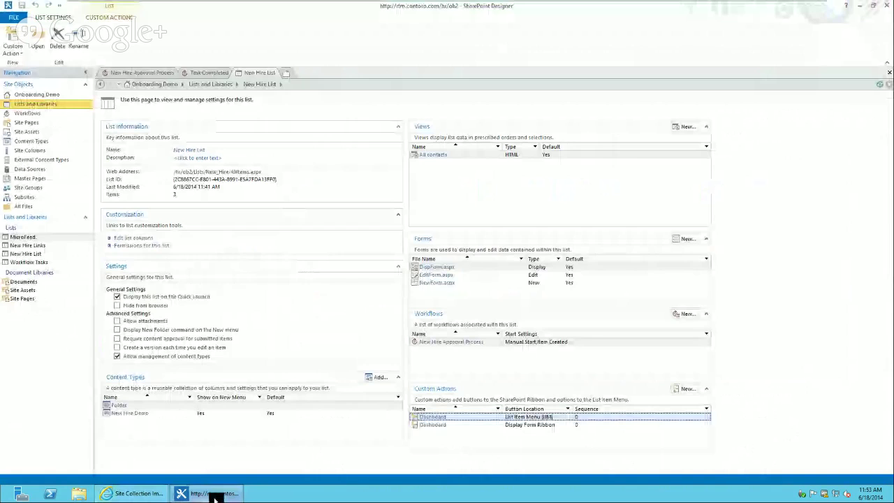
# Set the display-form Dashboard action's 16x16 button image to /SiteCollectionImages/New_16x16.png
pyautogui.doubleClick(445, 430)
pyautogui.click(568, 310)
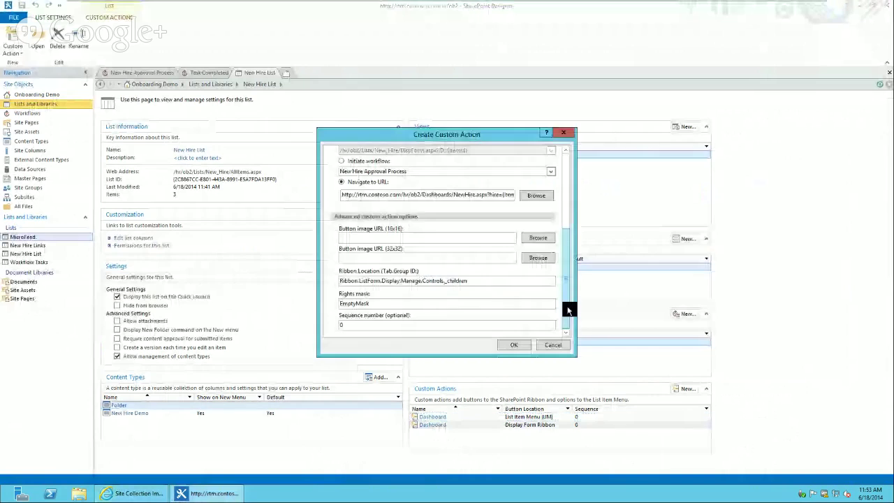
pyautogui.click(422, 236)
pyautogui.write('http://rtm.contoso.com/SiteCollectionImages/New_16x16.png')
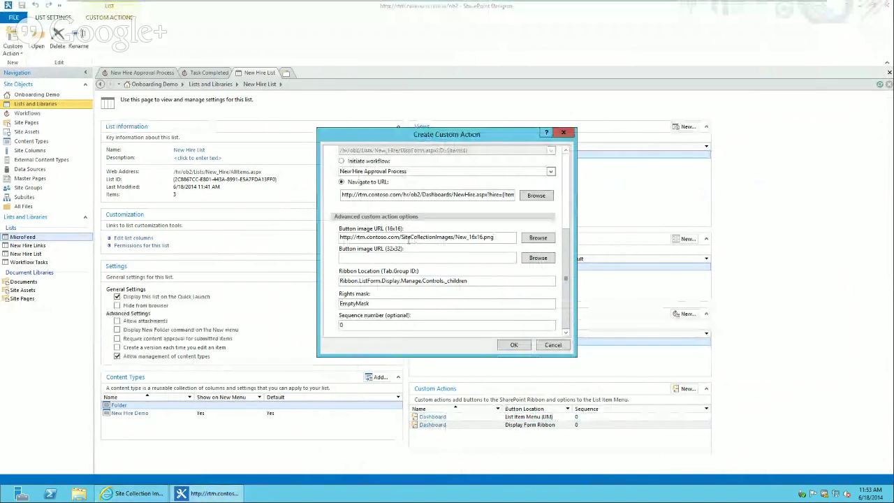
pyautogui.moveTo(399, 238); pyautogui.dragTo(339, 238)
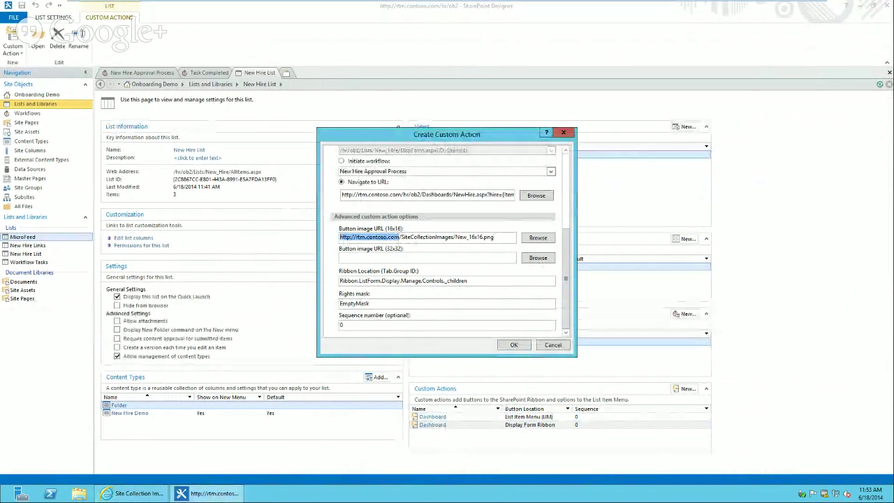
pyautogui.press('Delete')
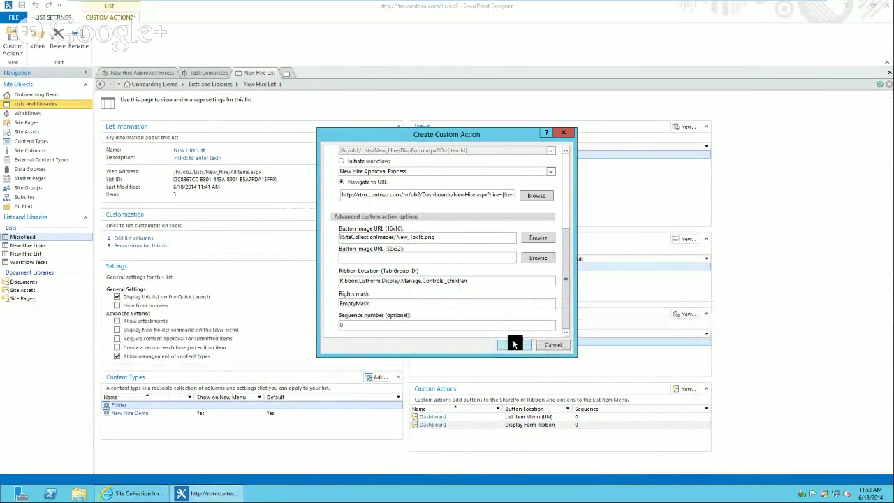
pyautogui.click(514, 345)
# Give the list-item-menu Dashboard action the same /SiteCollectionImages/New_16x16.png image
pyautogui.doubleClick(430, 417)
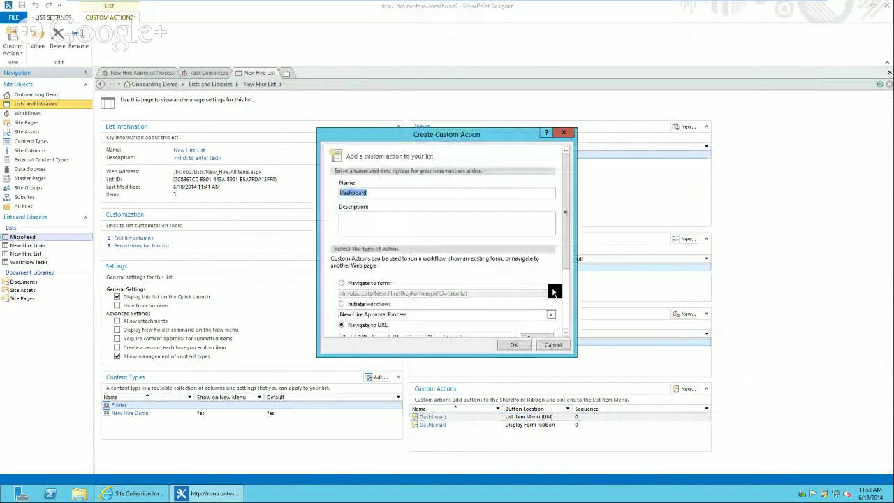
pyautogui.scroll(-3, 511, 274)
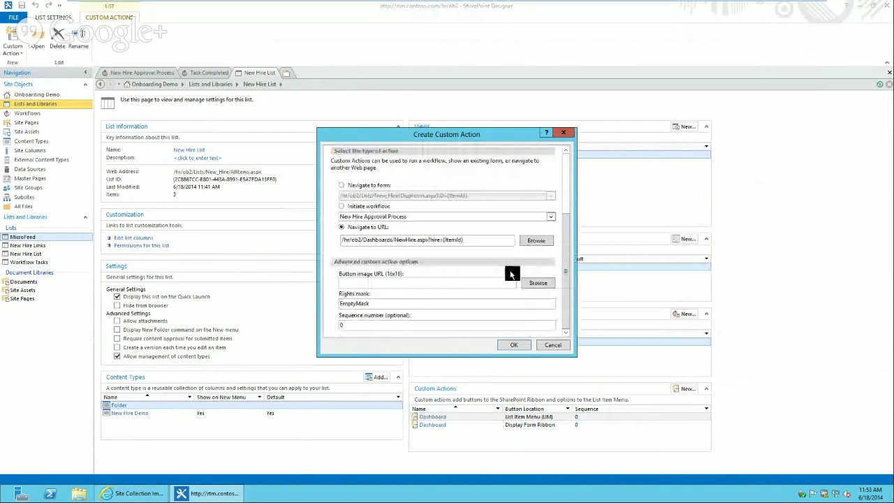
pyautogui.click(412, 285)
pyautogui.write('http://rtm.contoso.com/SiteCollectionImages/New_16x16.png')
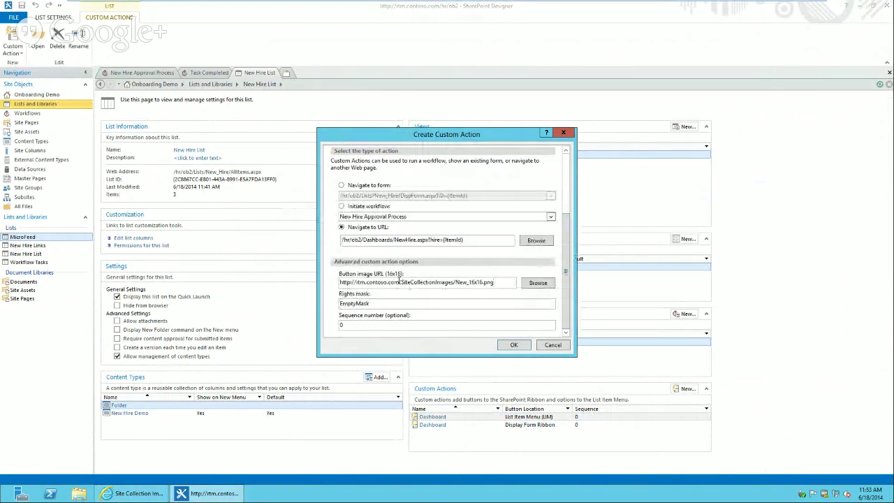
pyautogui.moveTo(400, 283); pyautogui.dragTo(339, 282)
pyautogui.press('BackSpace')
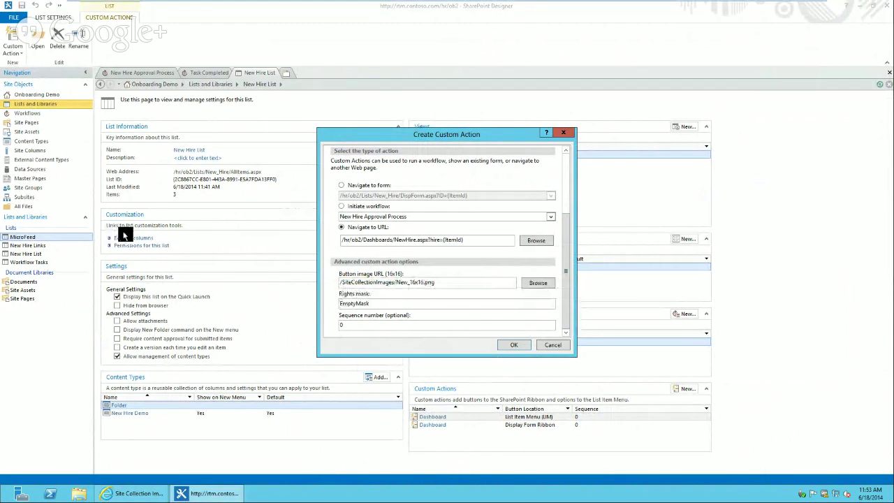
pyautogui.click(525, 346)
pyautogui.click(142, 493)
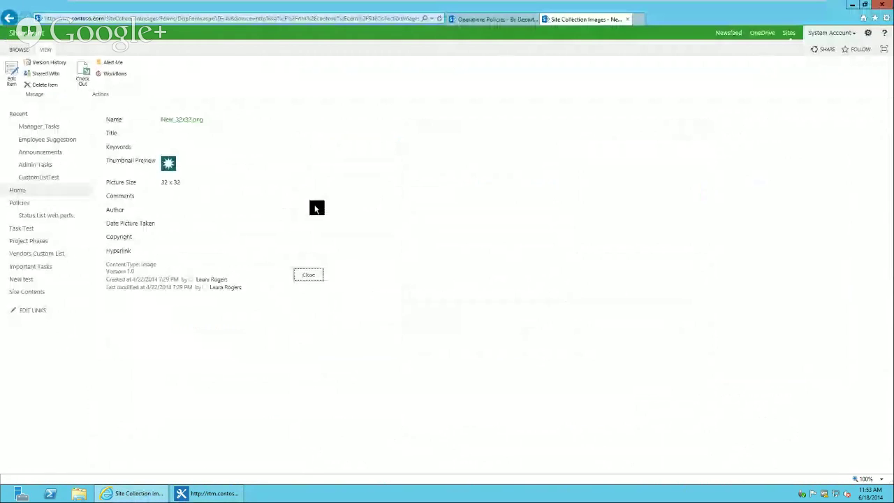
# Copy the shortcut address of the New_32x32 image thumbnail
pyautogui.rightClick(168, 164)
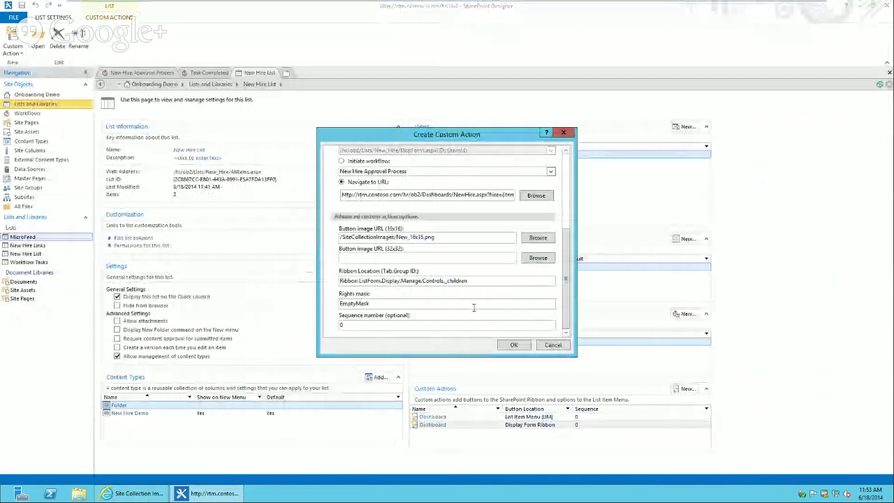
# Set the 32x32 button image to /SiteCollectionImages/New_32x32.png and save the custom action
pyautogui.click(390, 256)
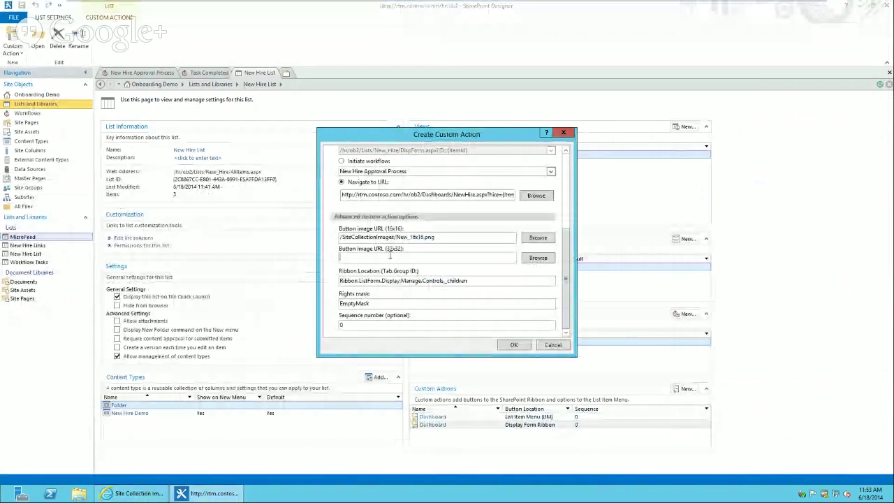
pyautogui.write('http://rtm.contoso.com/SiteCollectionImages/New_32x32.png')
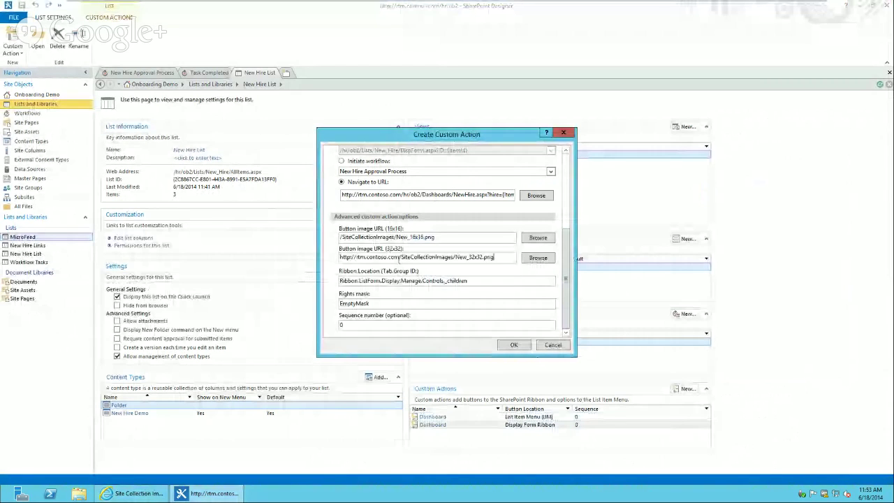
pyautogui.hotkey('shift', 'Home')
pyautogui.press('BackSpace')
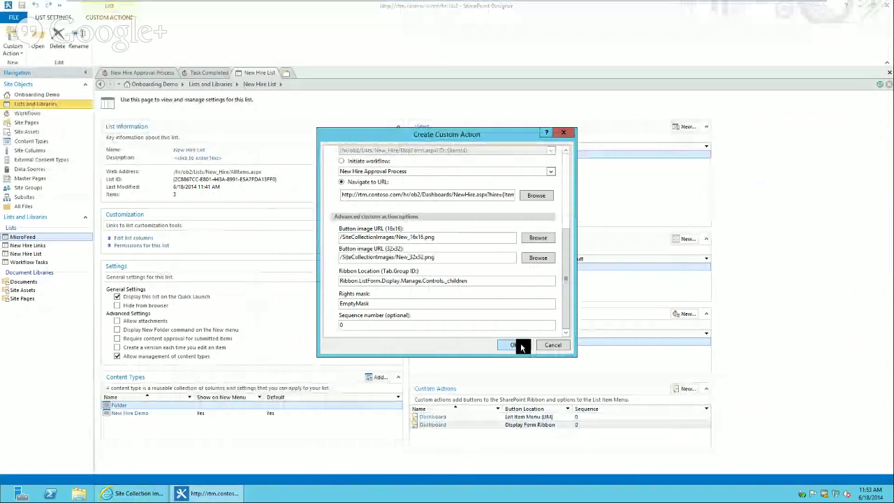
pyautogui.click(517, 346)
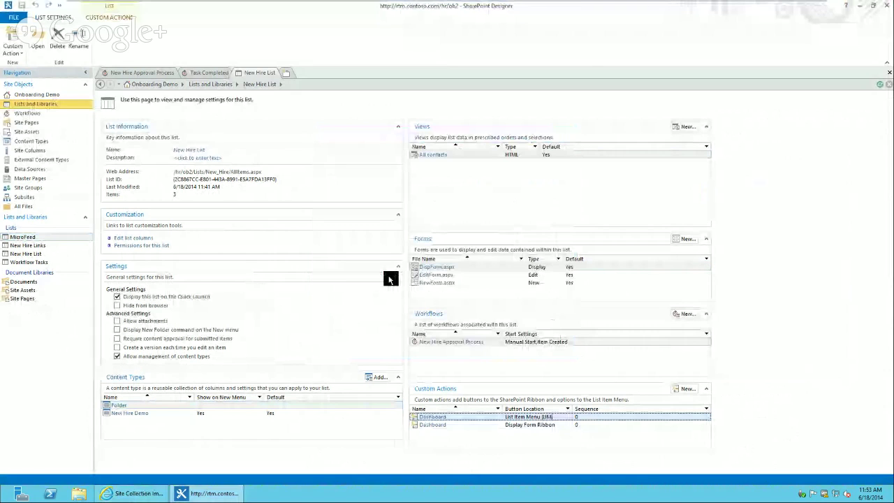
pyautogui.hotkey('alt', 'Tab')
# Open the new hire's NewHire dashboard from the Onboarding Demo New Hire List
pyautogui.click(42, 51)
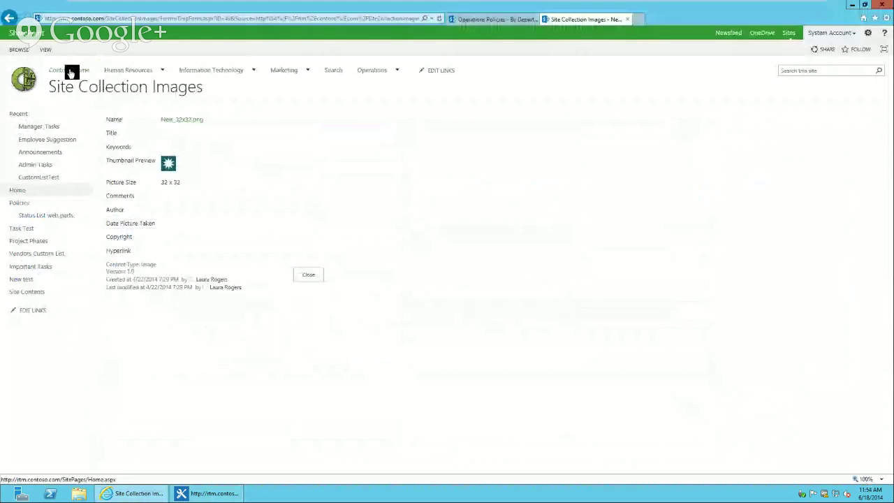
pyautogui.moveTo(134, 72)
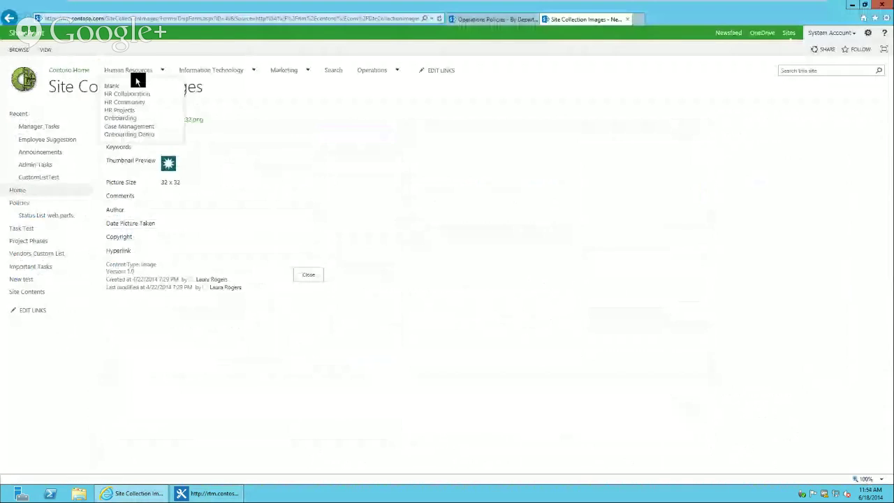
pyautogui.click(133, 134)
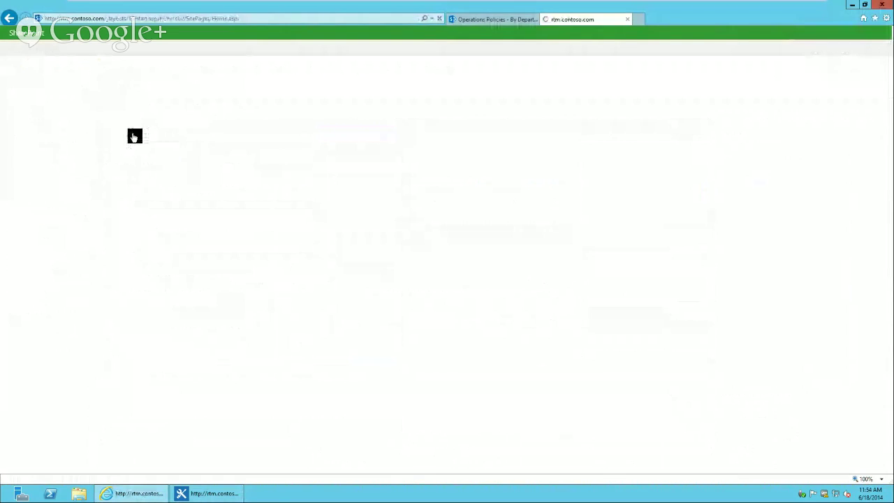
pyautogui.click(32, 191)
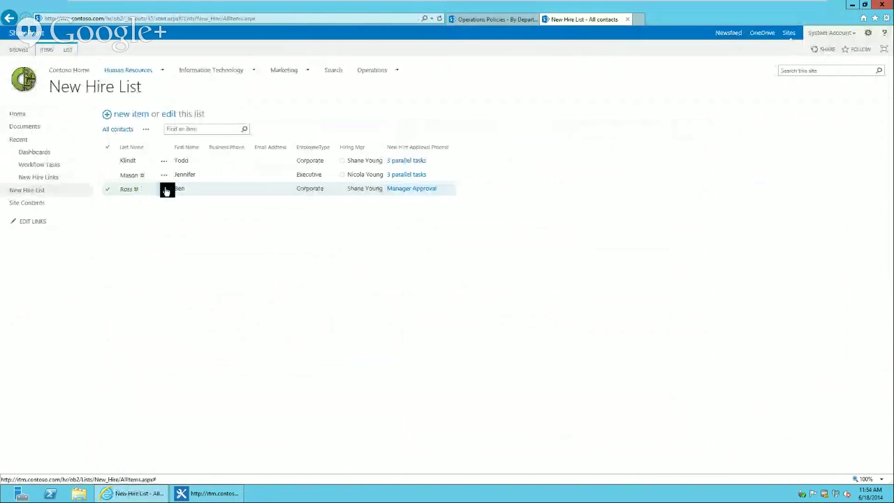
pyautogui.click(166, 190)
pyautogui.click(190, 200)
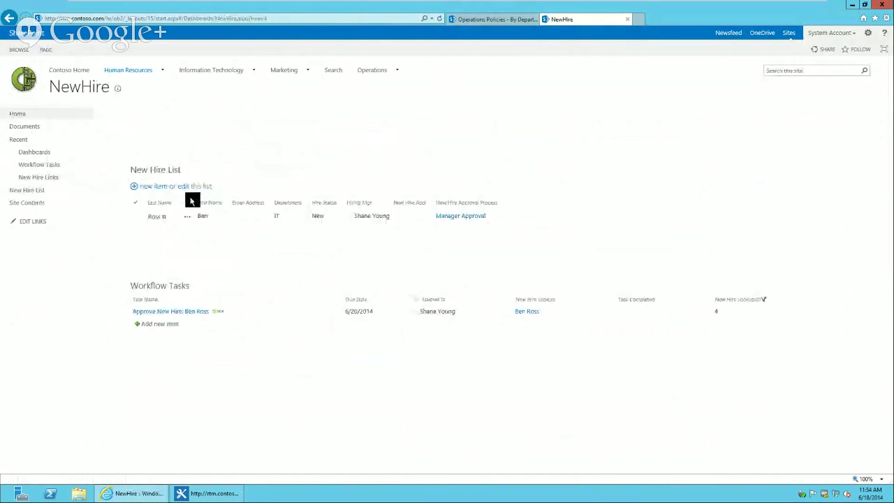
# Mark the new hire's manager approval task as Approved
pyautogui.click(204, 312)
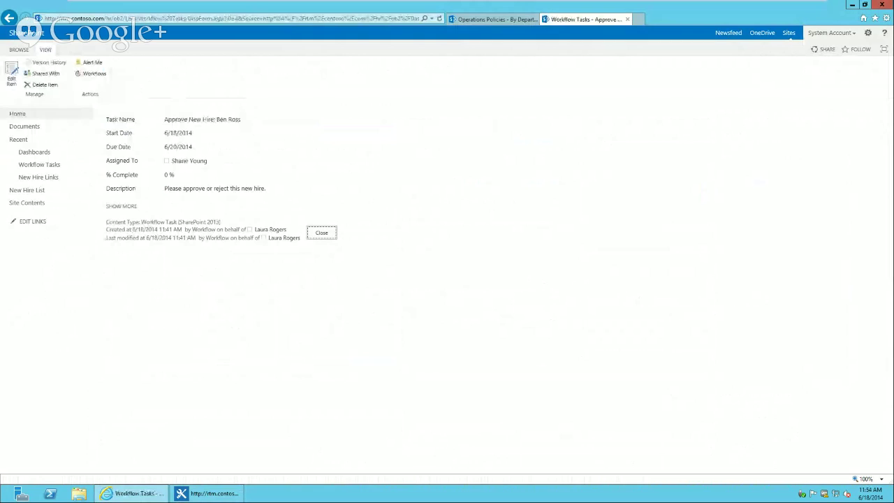
pyautogui.click(12, 74)
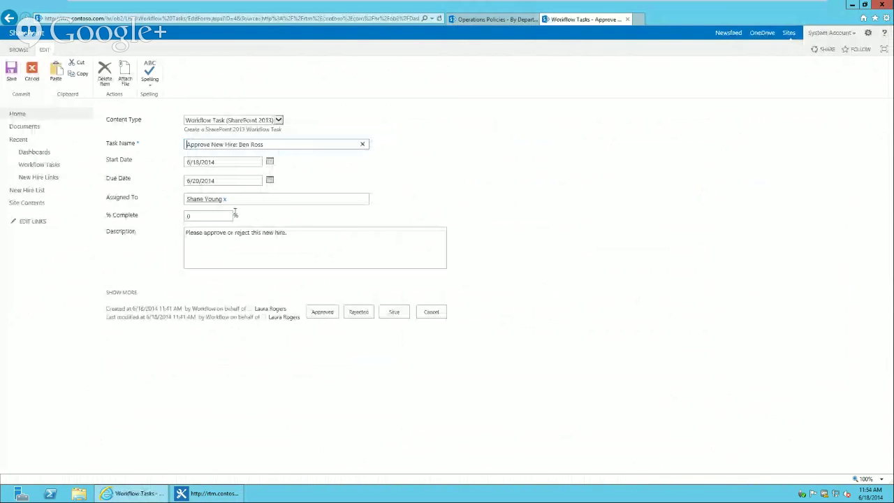
pyautogui.click(326, 315)
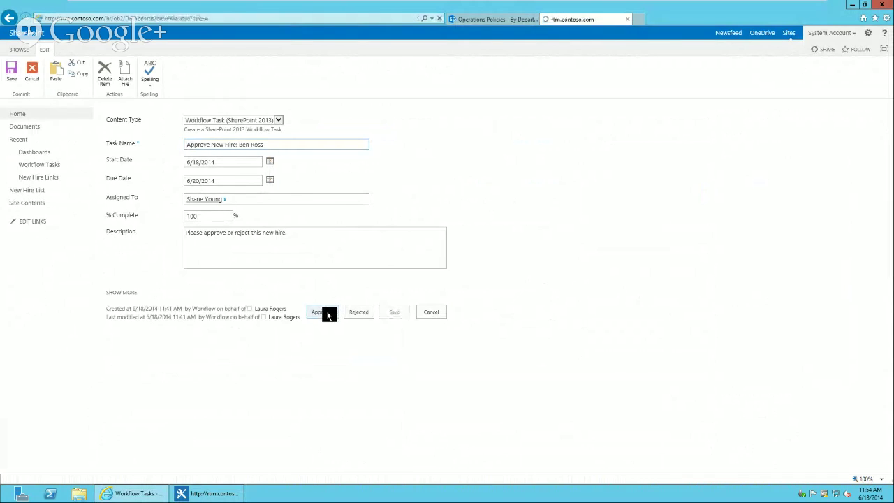
pyautogui.click(250, 19)
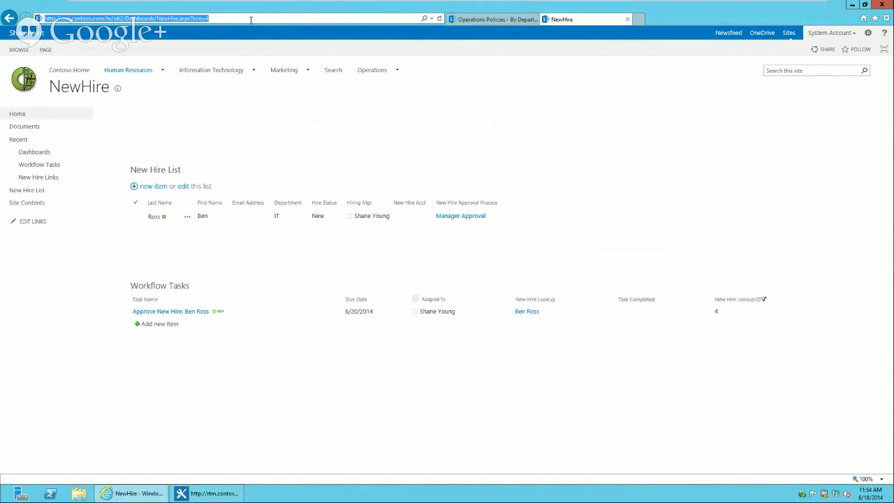
pyautogui.click(385, 20)
pyautogui.press('Return')
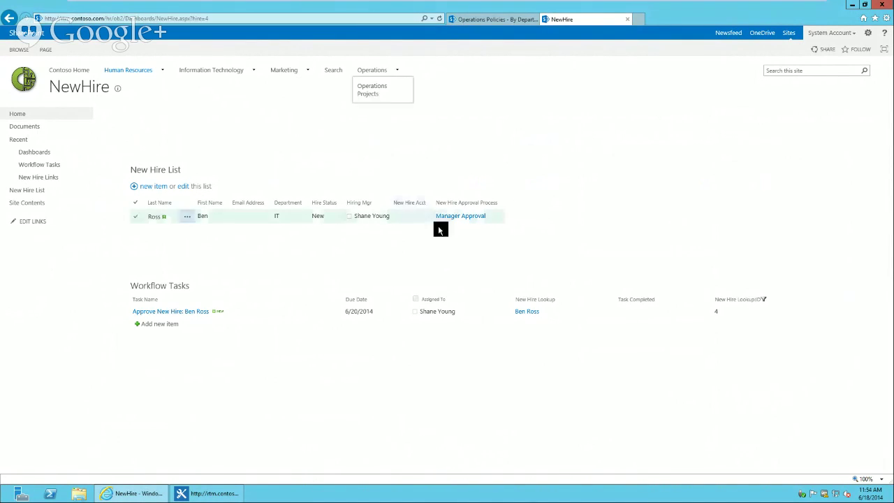
pyautogui.click(439, 19)
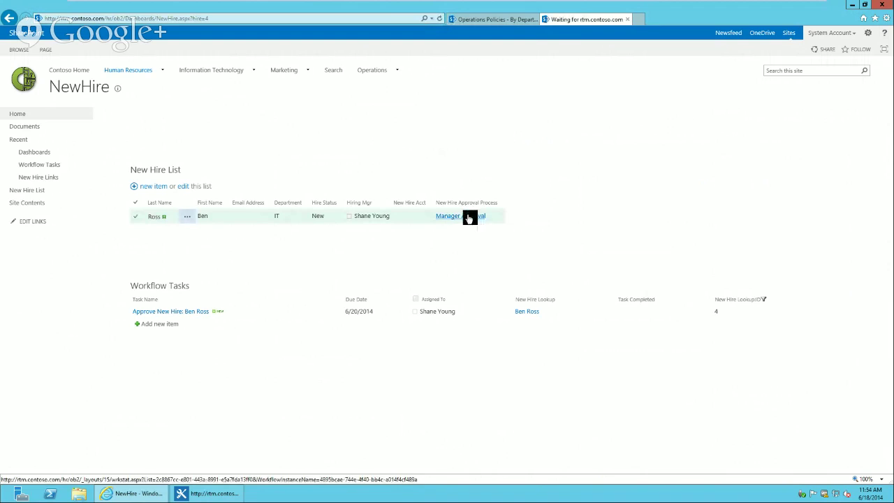
pyautogui.click(468, 218)
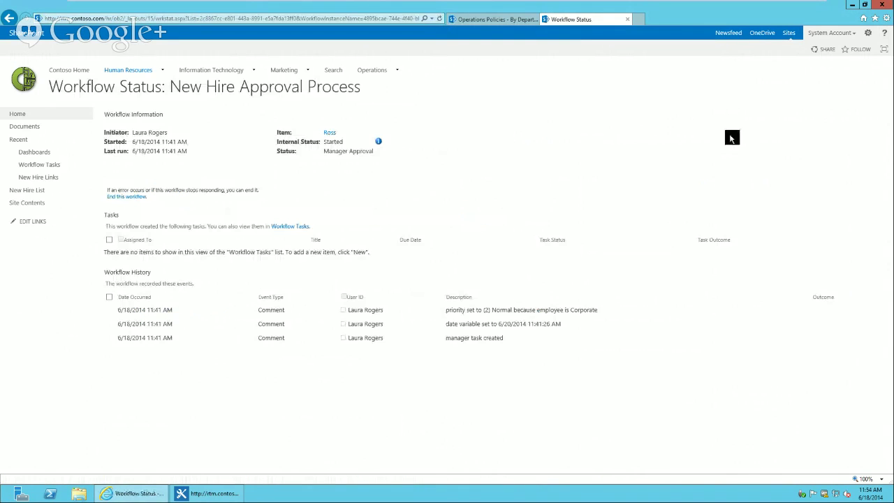
pyautogui.click(9, 17)
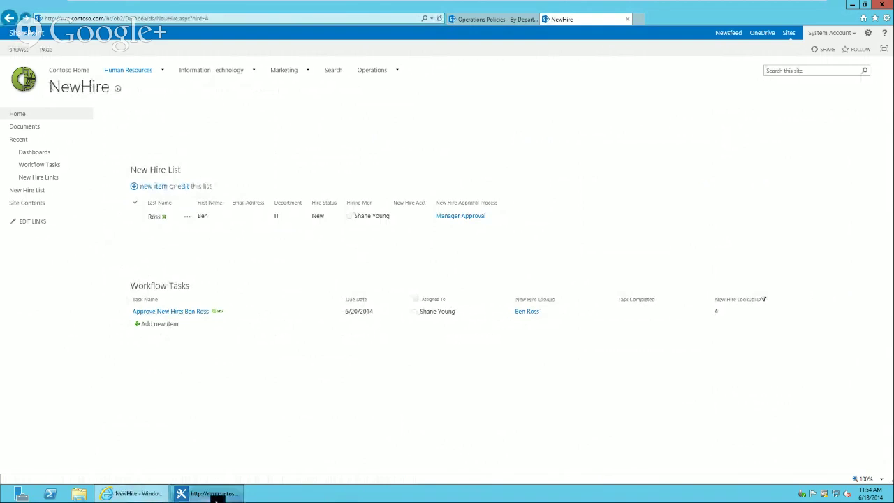
# Switch from the DC virtual machine to the Windows8 virtual machine
pyautogui.moveTo(252, 5)
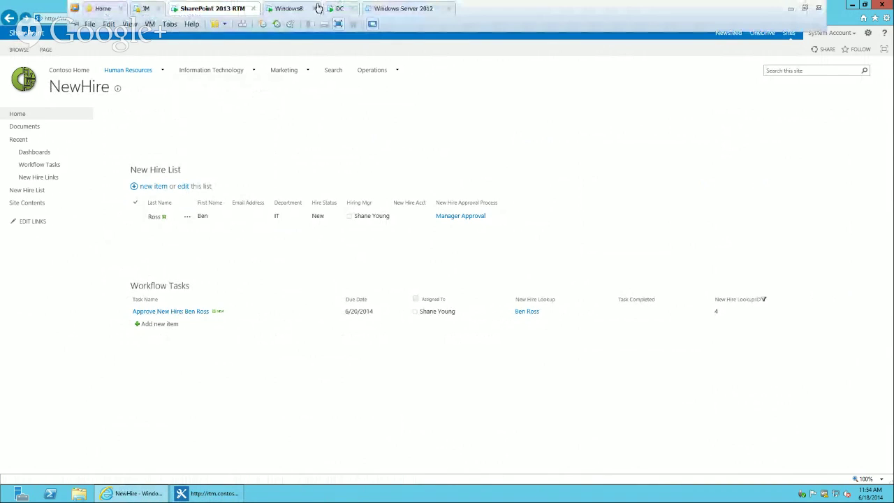
pyautogui.click(339, 8)
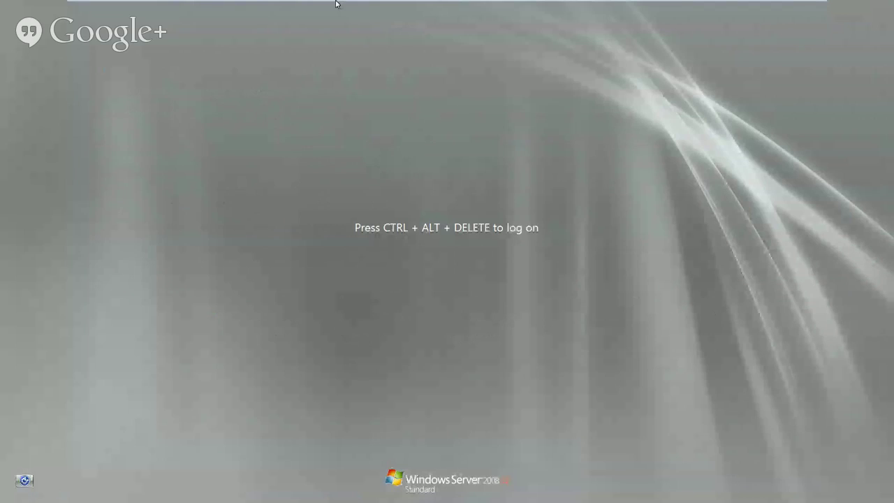
pyautogui.moveTo(336, 5)
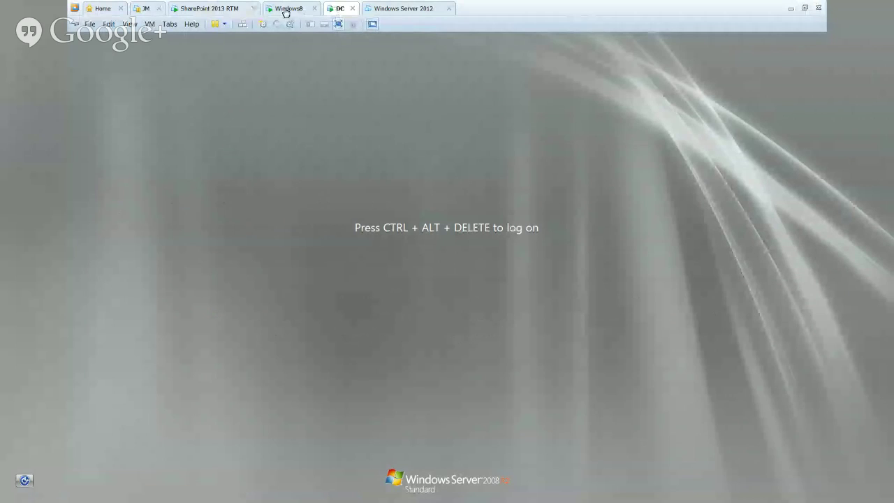
pyautogui.click(286, 9)
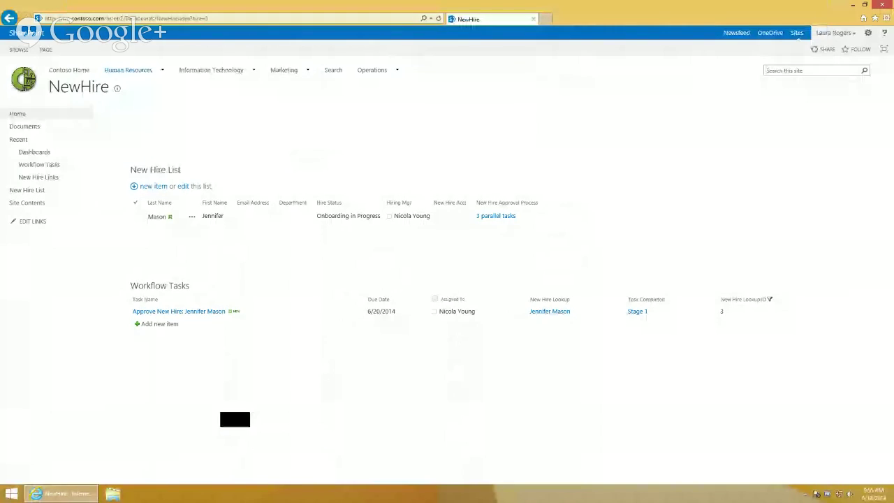
# Load the hire=4 dashboard and view the workflows on its approval task
pyautogui.click(253, 314)
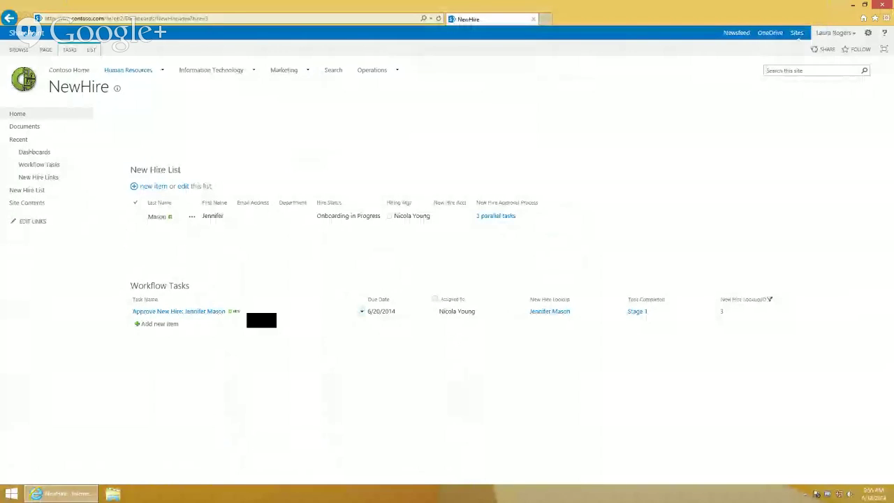
pyautogui.click(256, 19)
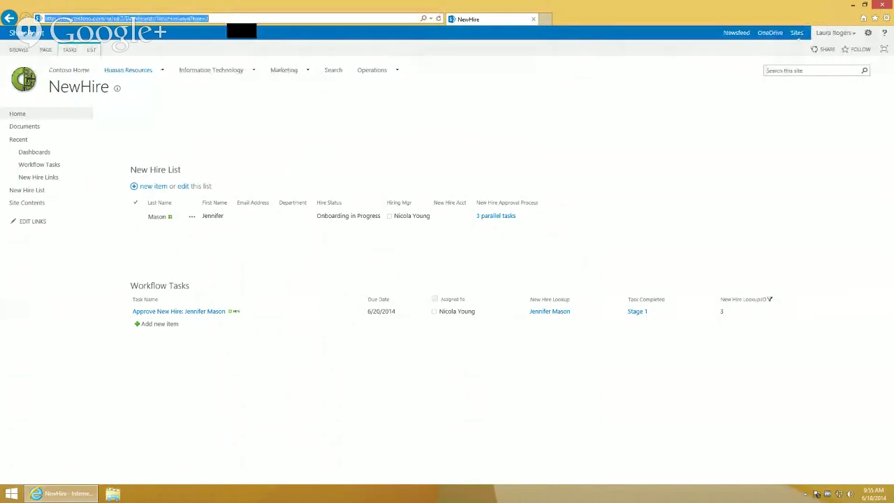
pyautogui.click(242, 20)
pyautogui.press('BackSpace')
pyautogui.write('4')
pyautogui.press('Return')
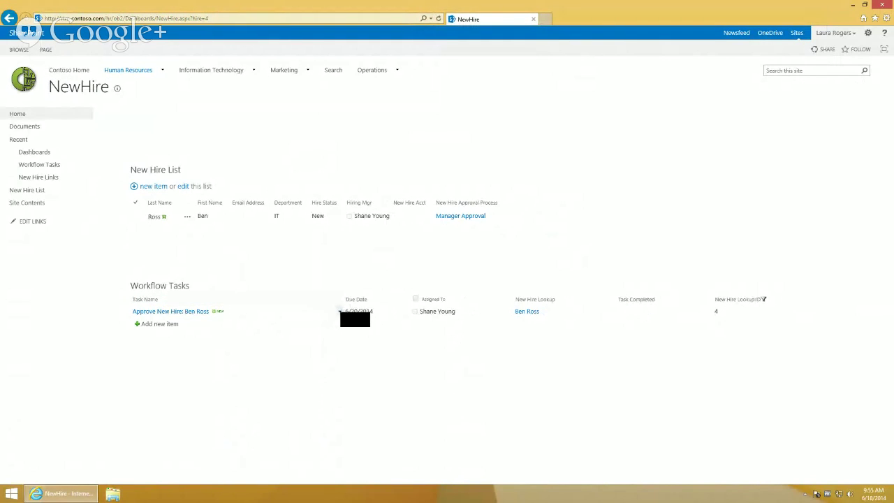
pyautogui.click(341, 310)
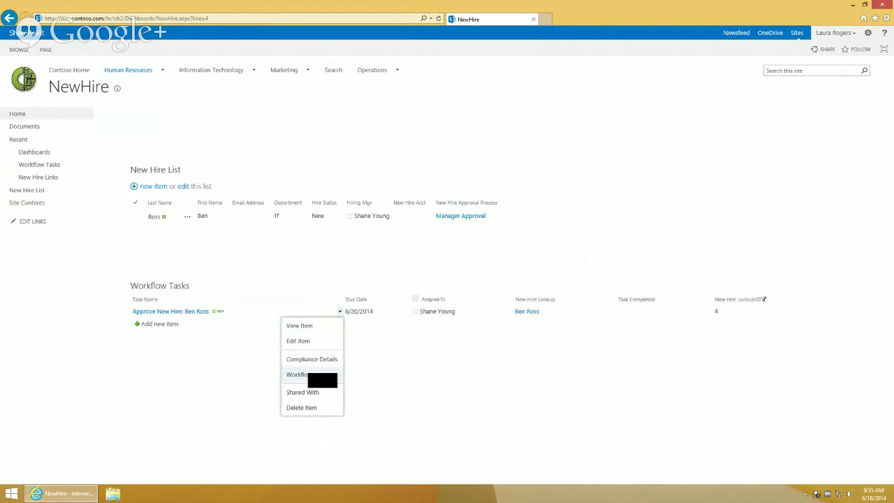
pyautogui.click(297, 374)
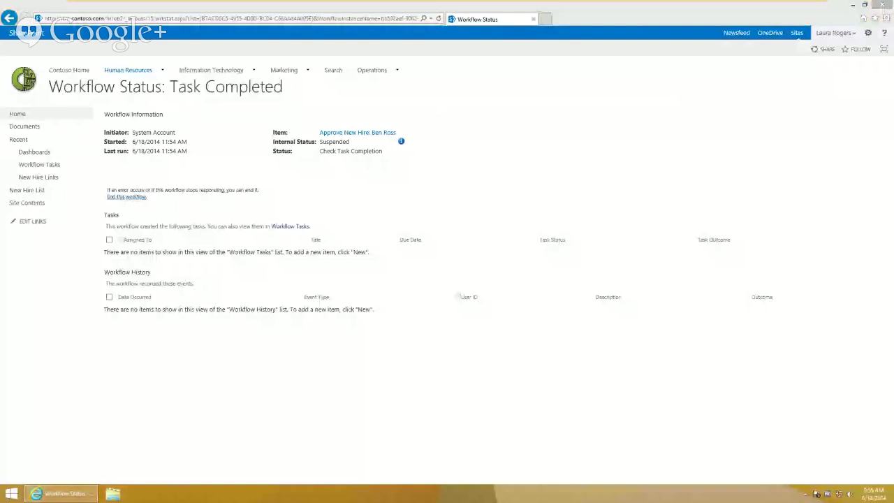
# End the suspended Task Completed workflow and go back to the NewHire dashboard
pyautogui.click(127, 197)
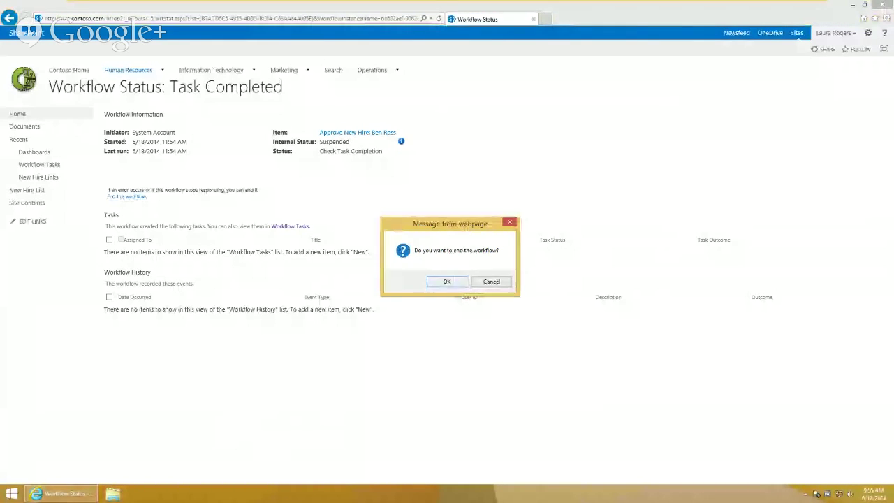
pyautogui.click(454, 281)
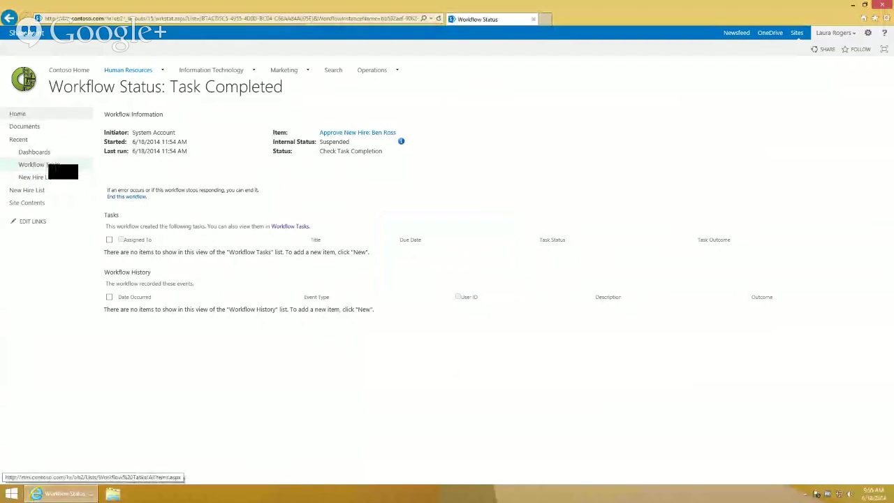
pyautogui.rightClick(9, 25)
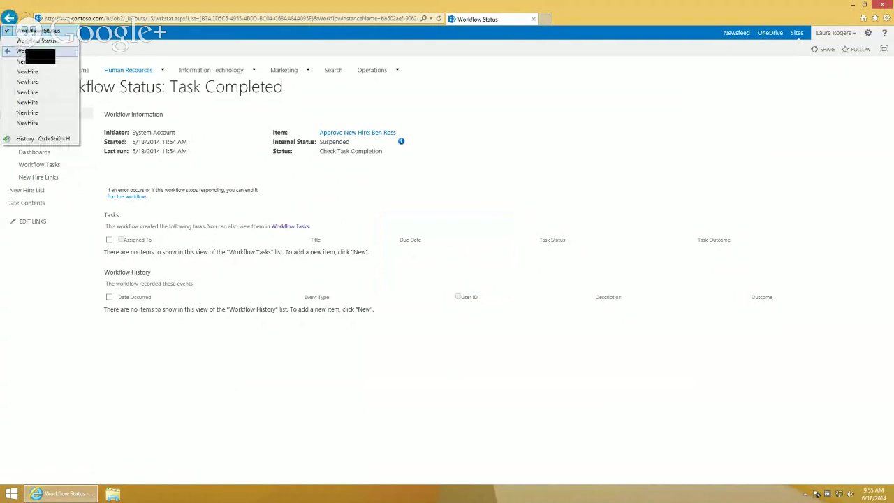
pyautogui.click(26, 61)
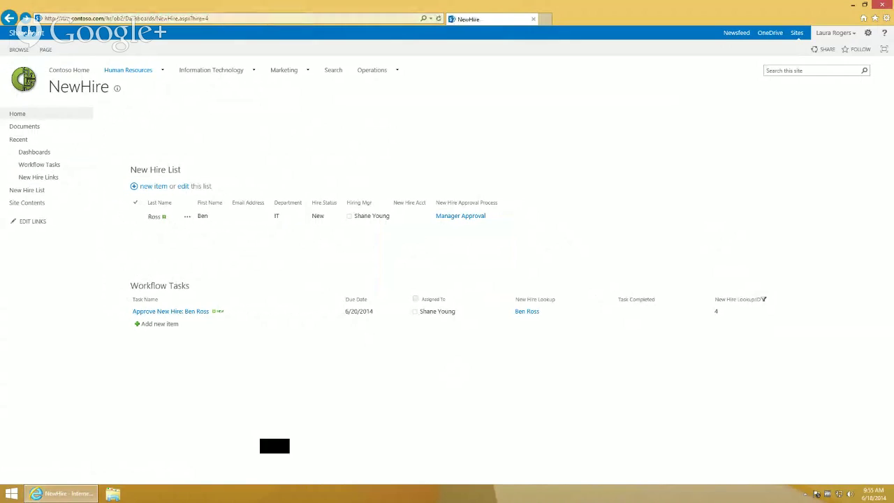
# Reopen the approval task's Task Completed workflow to confirm it is Terminated
pyautogui.click(340, 312)
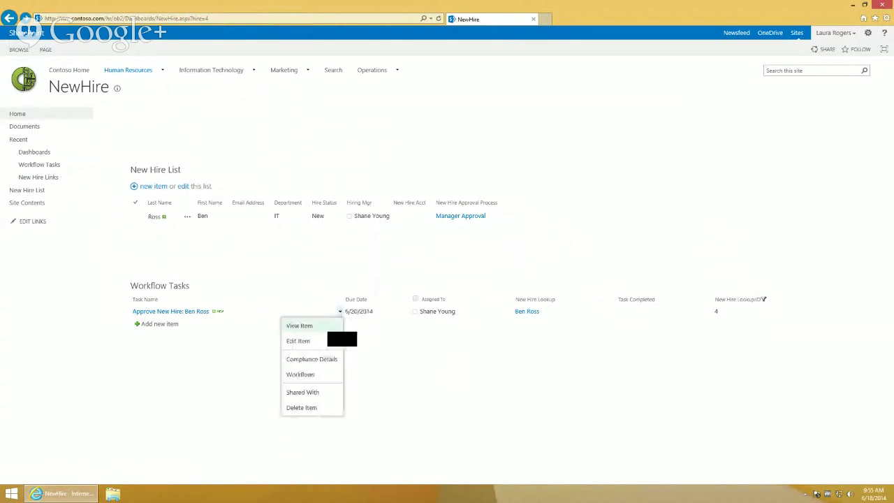
pyautogui.click(320, 376)
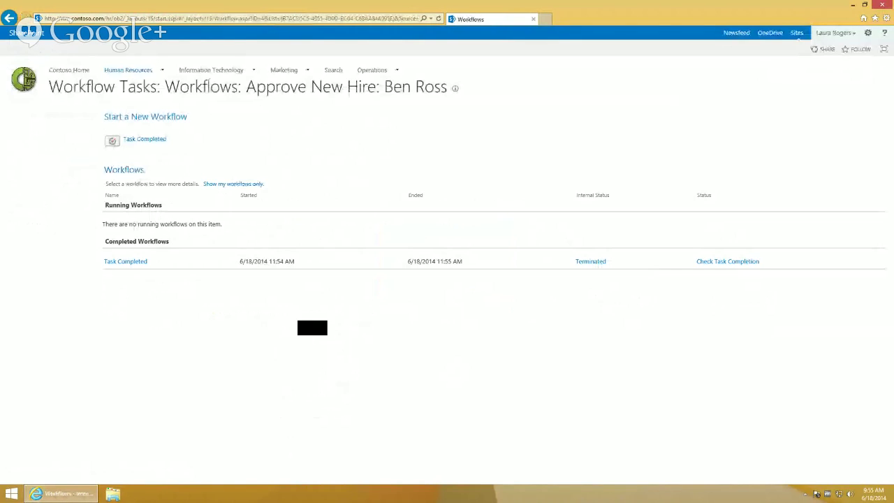
pyautogui.click(160, 141)
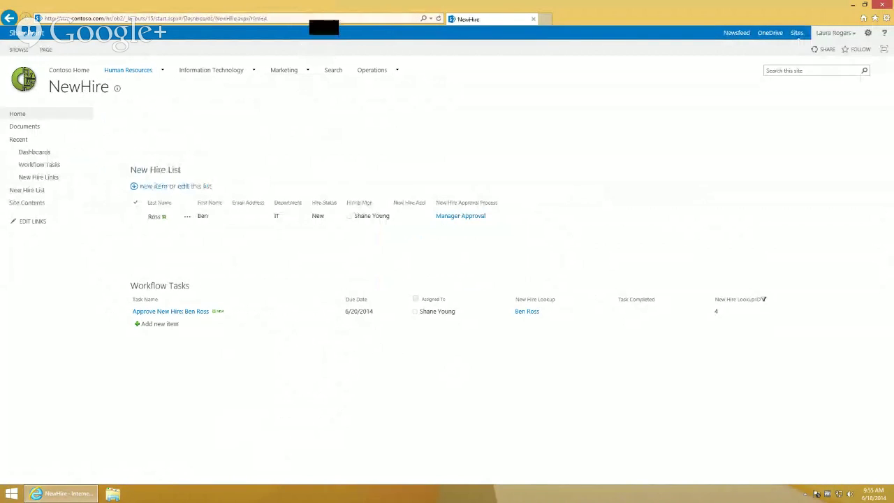
# Reload hire 4's NewHire dashboard until the account, phone and welcome-packet tasks appear
pyautogui.click(324, 19)
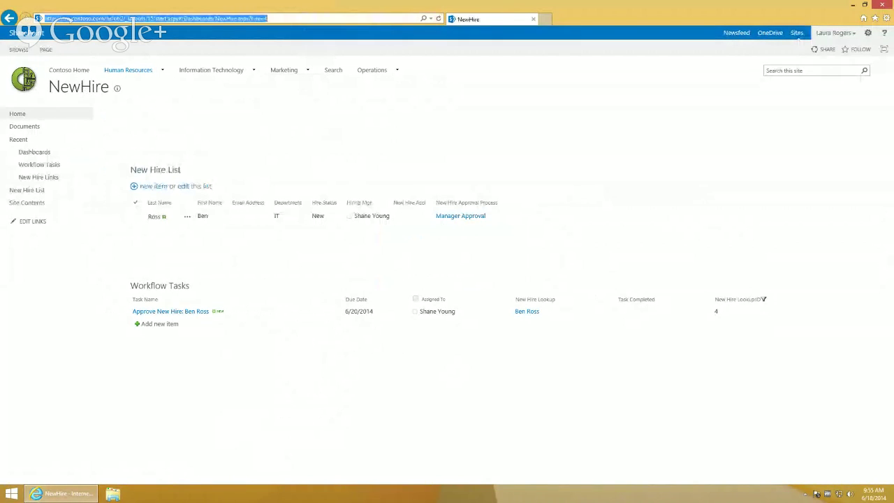
pyautogui.click(438, 18)
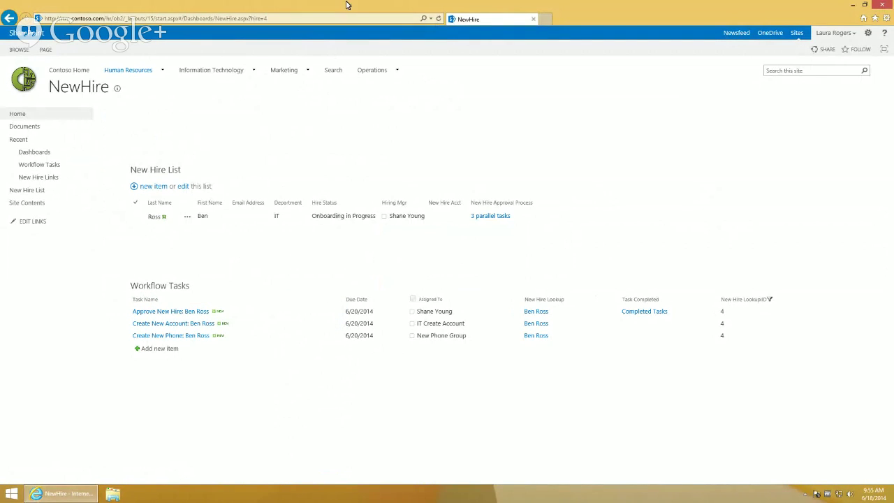
pyautogui.click(440, 19)
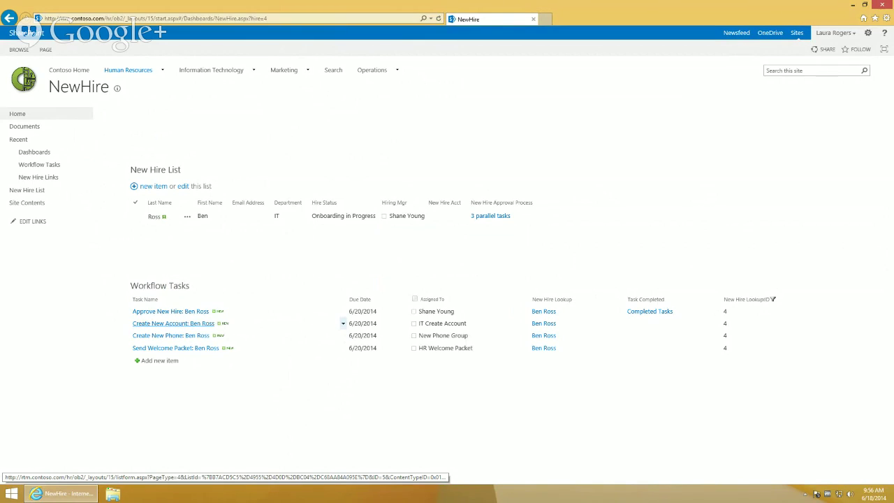
# Enter the business phone number on the Create New Phone task and mark it Completed
pyautogui.click(194, 336)
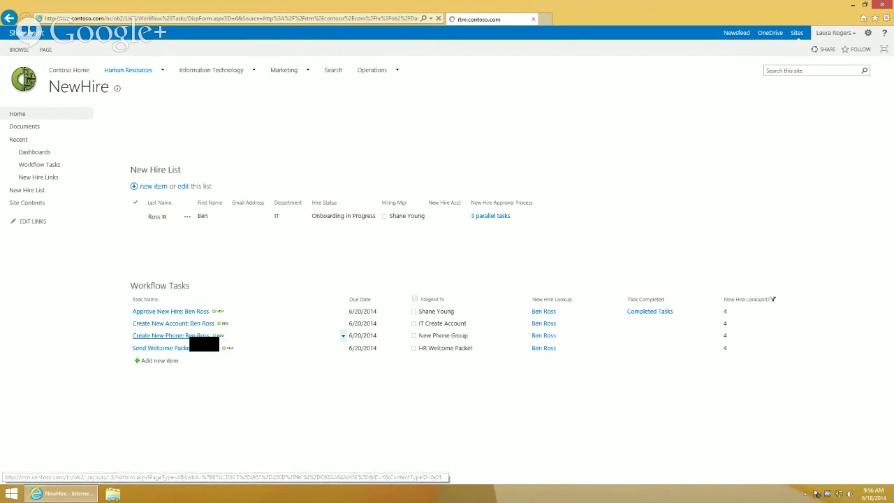
pyautogui.click(20, 69)
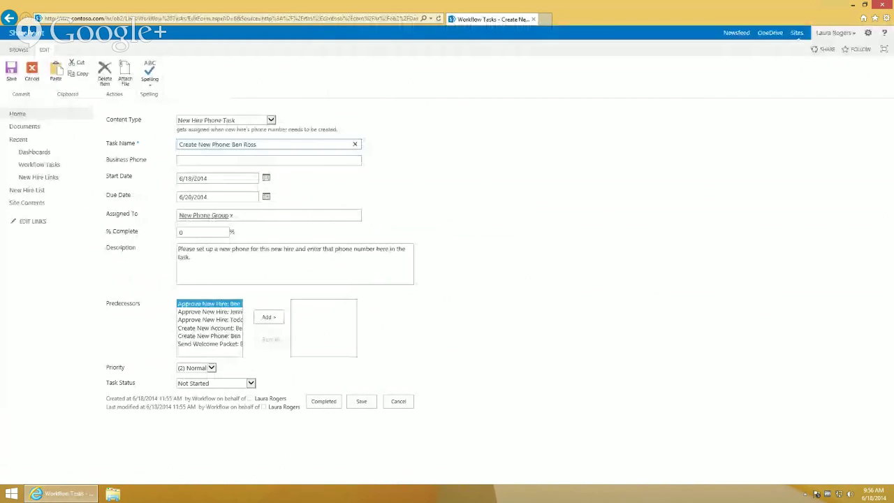
pyautogui.click(210, 161)
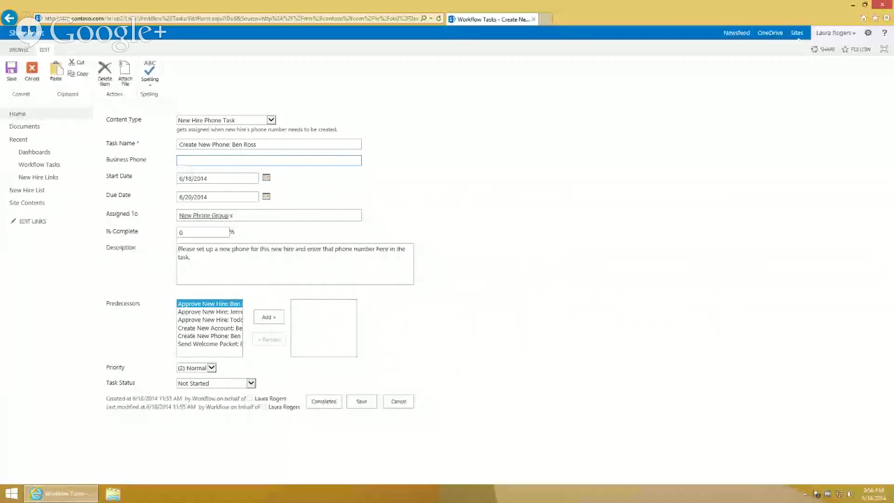
pyautogui.write('444-555-6666')
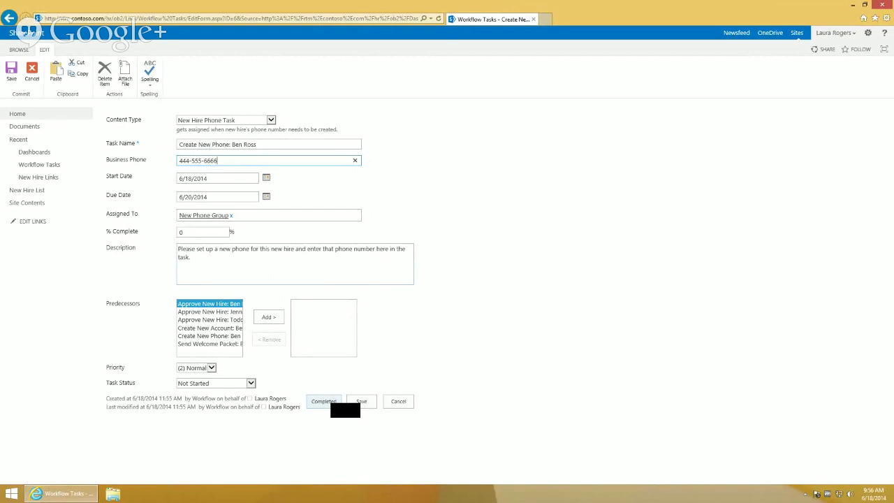
pyautogui.click(333, 404)
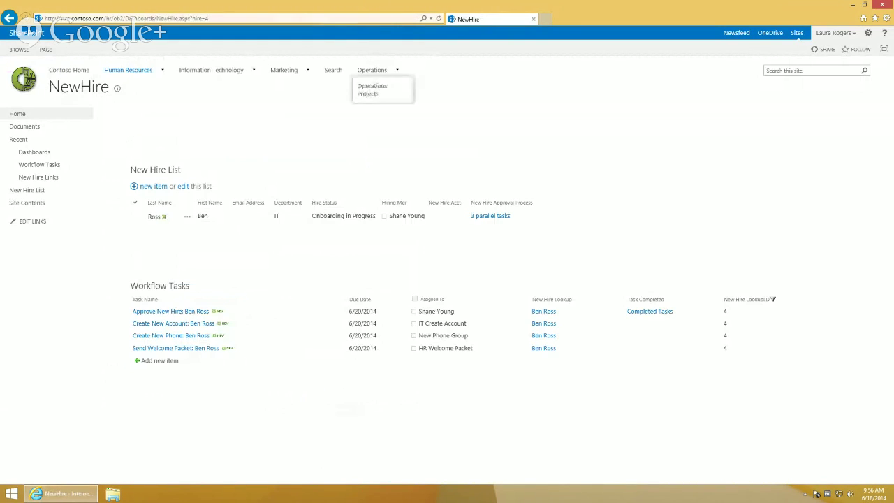
# Reload the NewHire dashboard to show the completed phone task
pyautogui.click(411, 18)
pyautogui.press('Return')
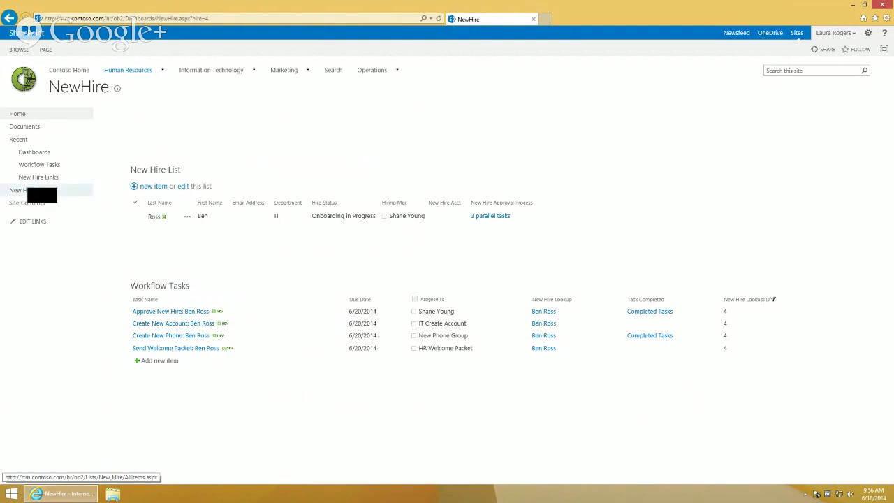
pyautogui.click(230, 220)
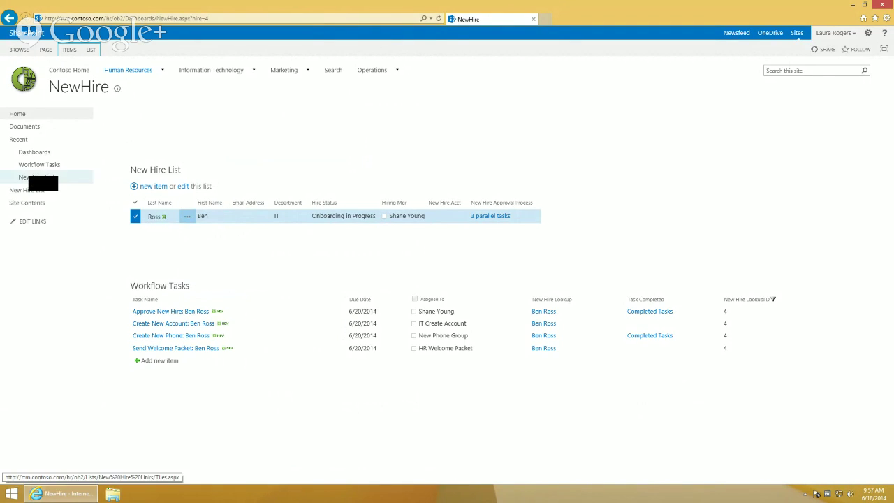
# Modify the New Hire List's current view to include the Parallel Count column
pyautogui.click(28, 190)
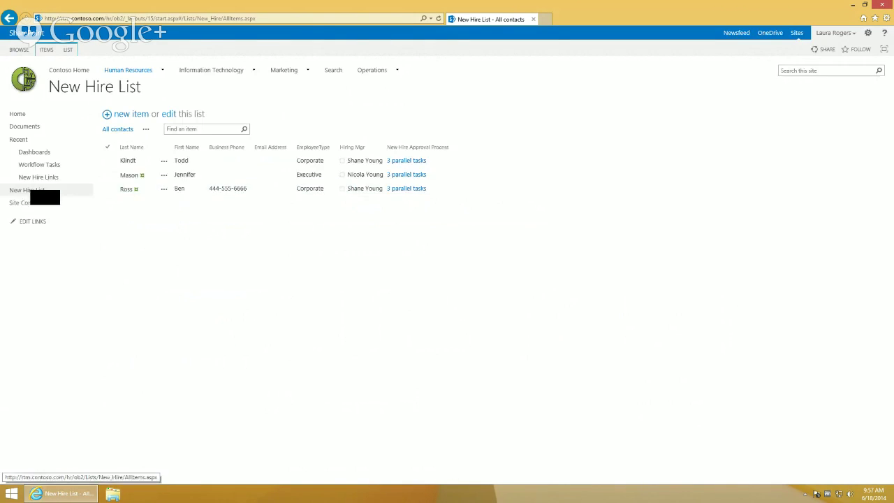
pyautogui.click(68, 50)
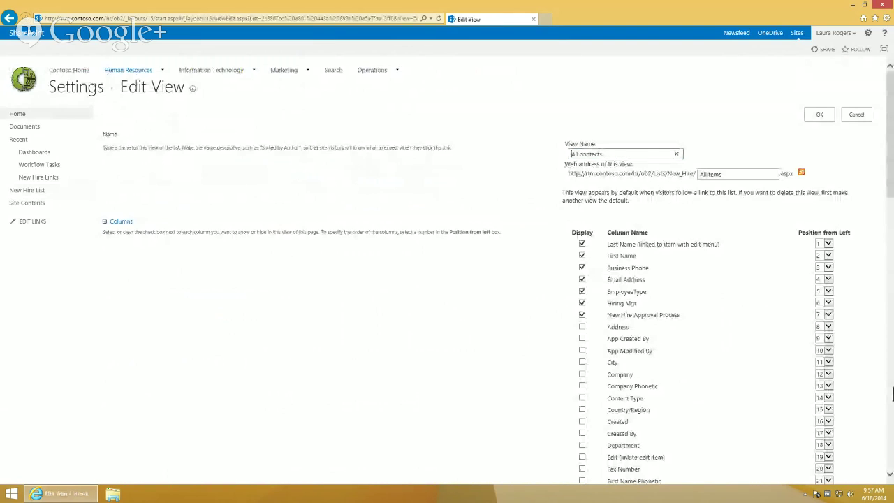
pyautogui.scroll(-5, 892, 394)
pyautogui.scroll(-1, 892, 395)
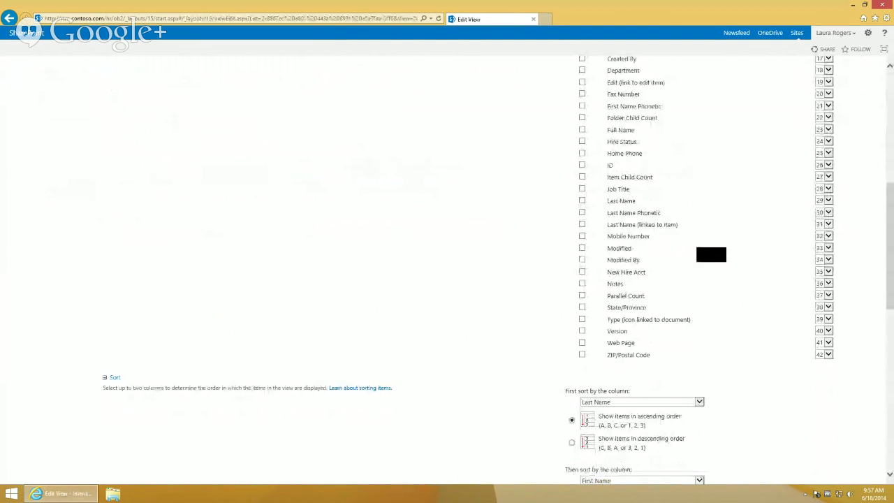
pyautogui.click(582, 295)
pyautogui.scroll(-3, 891, 422)
pyautogui.scroll(-3, 891, 422)
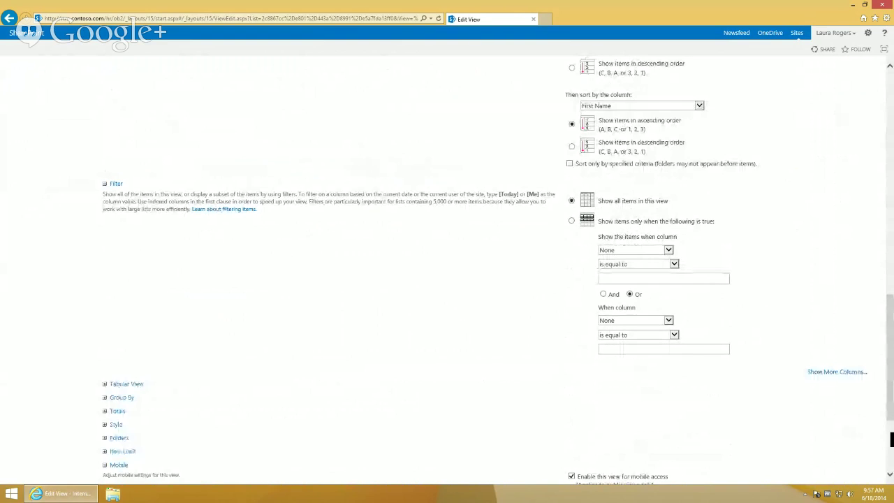
pyautogui.scroll(-3, 892, 439)
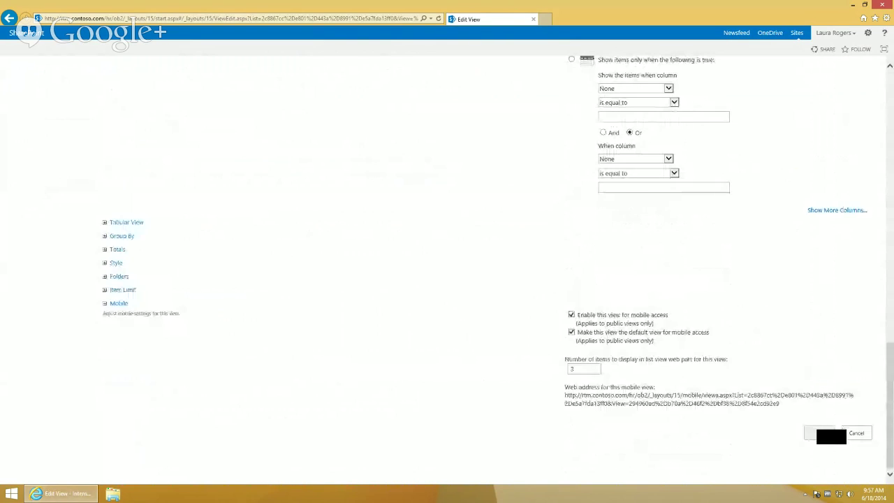
pyautogui.click(825, 434)
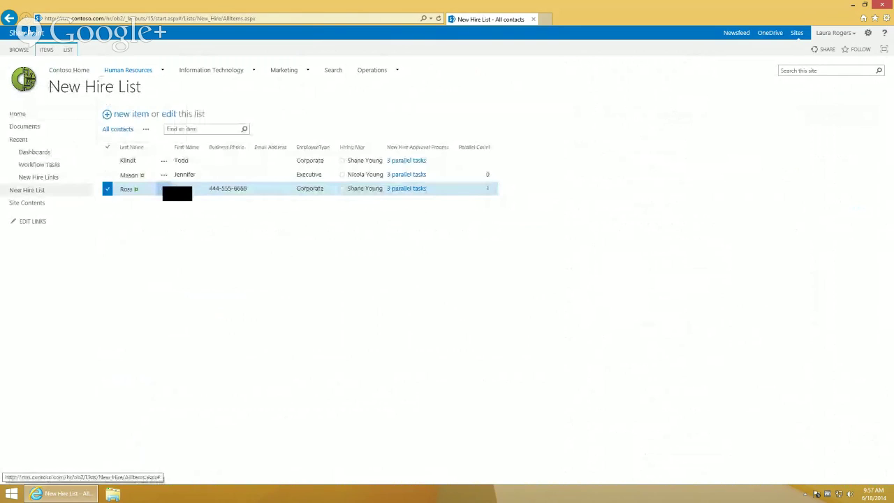
pyautogui.click(164, 188)
# Fill in the new hire as New Hire Acct on Create New Account and mark it Completed
pyautogui.click(187, 195)
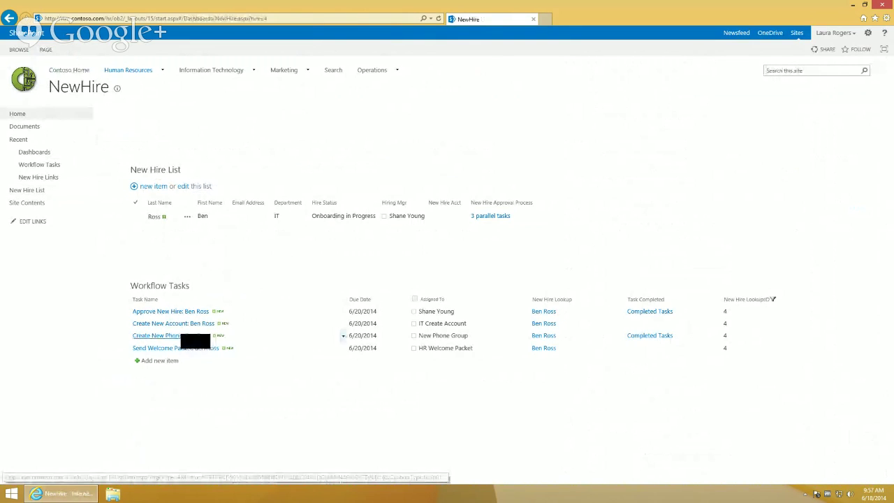
pyautogui.click(173, 323)
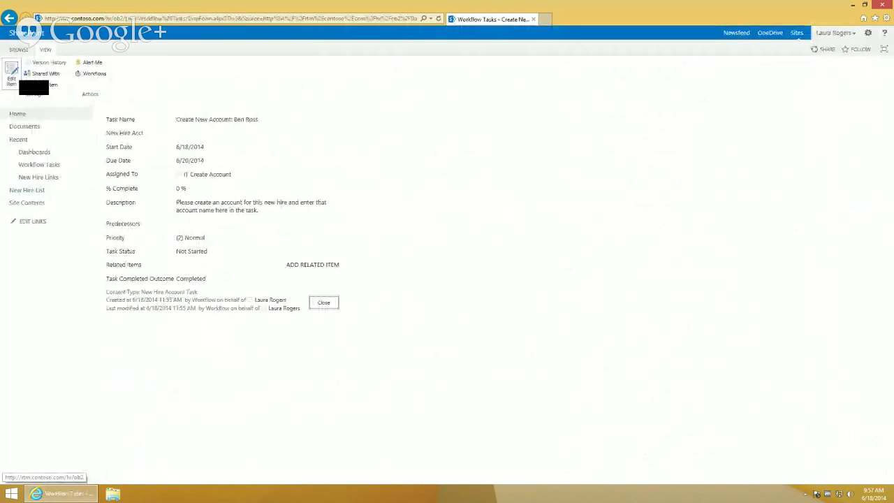
pyautogui.click(13, 77)
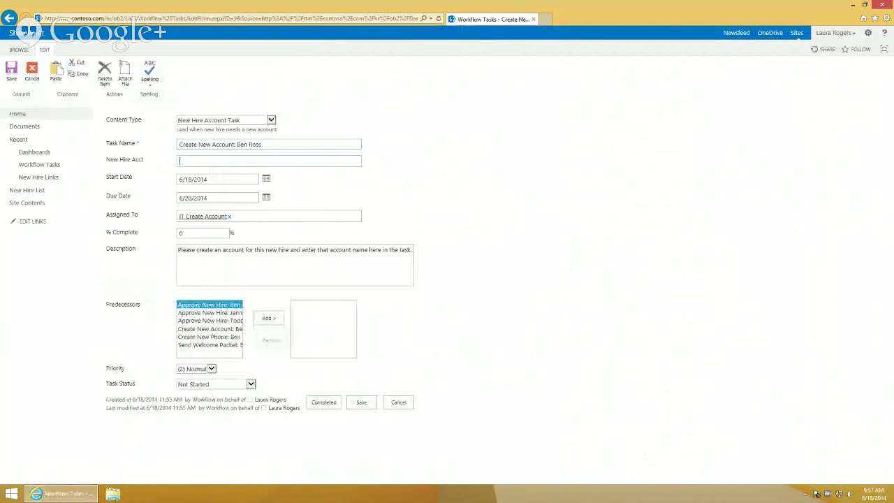
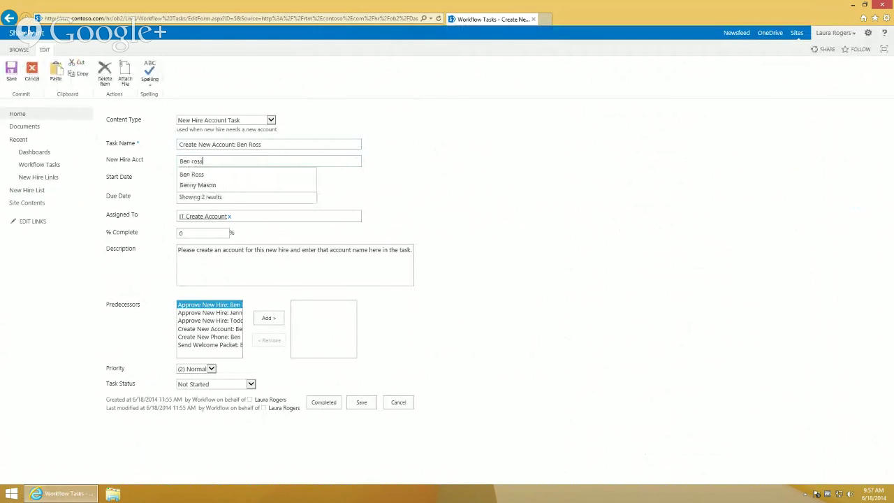
pyautogui.press('Return')
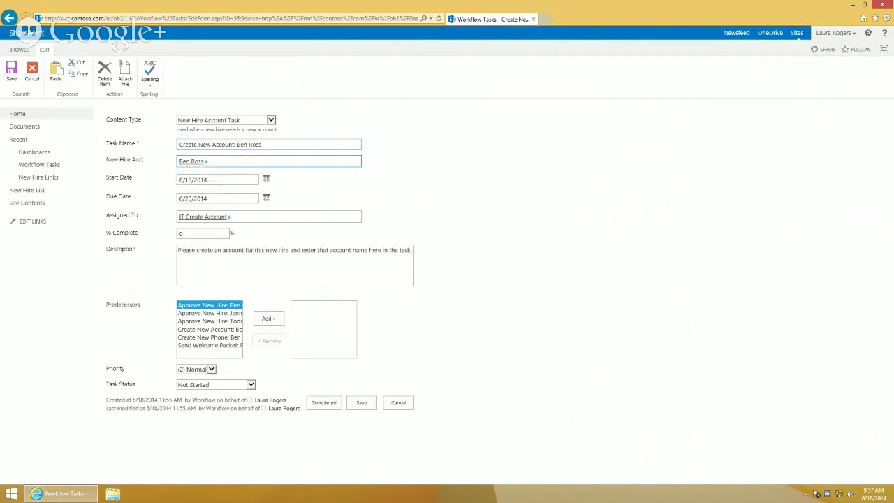
pyautogui.click(323, 404)
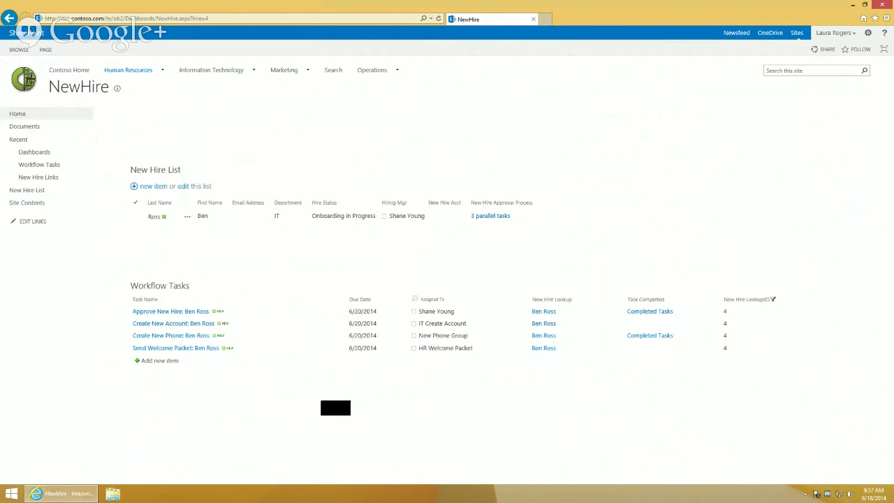
# Refresh the NewHire dashboard and mark the Send Welcome Packet task completed
pyautogui.click(381, 19)
pyautogui.click(381, 19)
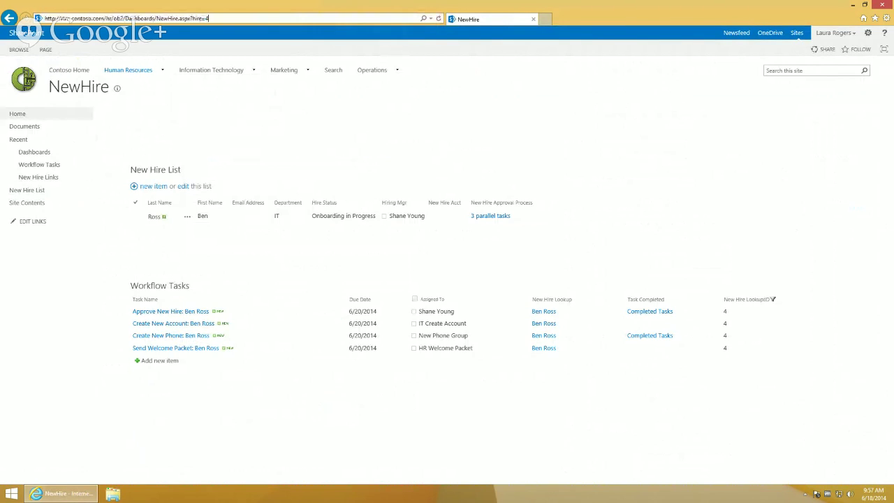
pyautogui.press('Return')
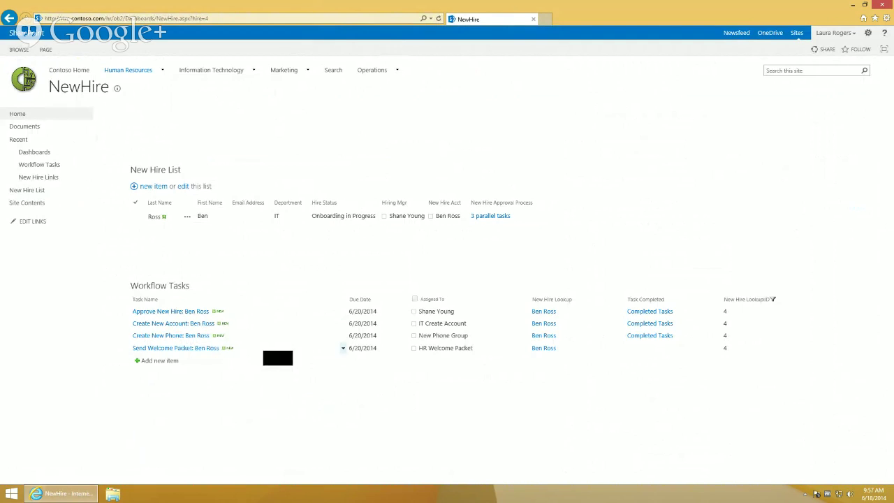
pyautogui.click(343, 348)
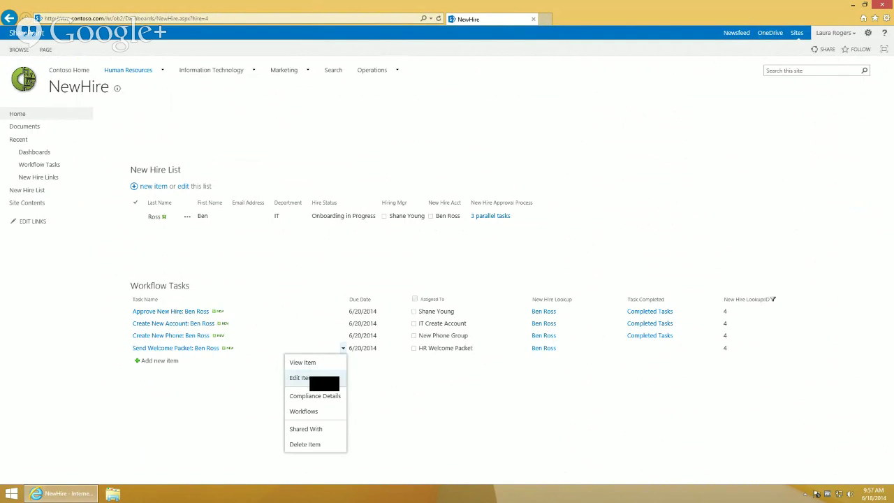
pyautogui.click(299, 378)
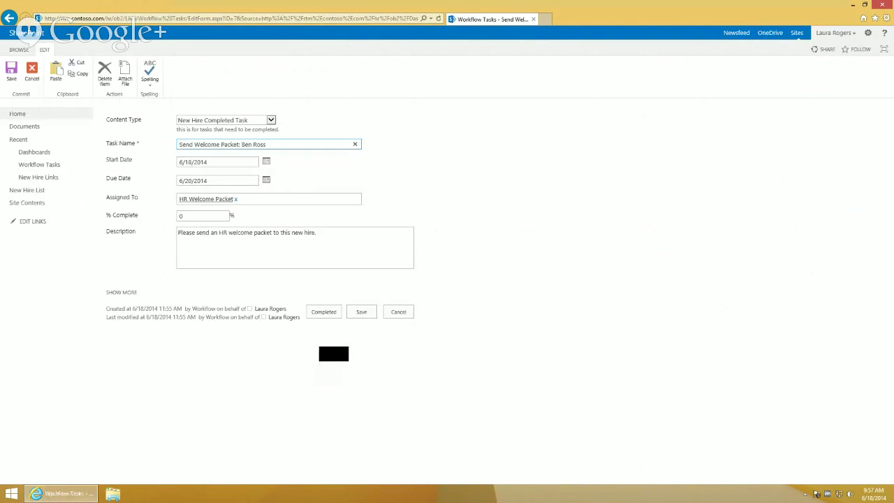
pyautogui.click(324, 313)
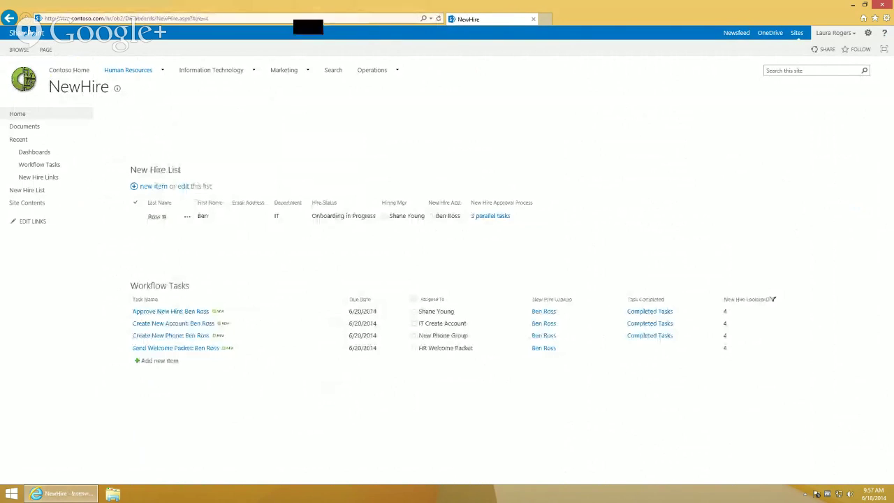
pyautogui.press('Return')
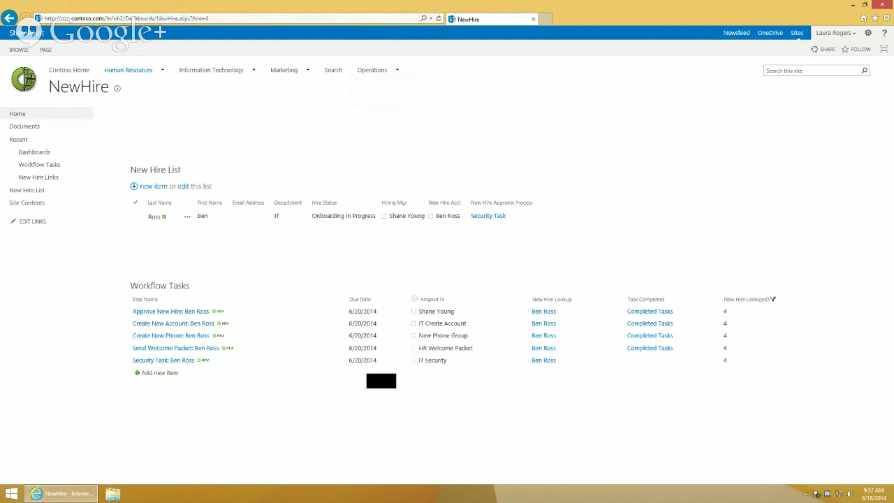
# Mark the new Security Task completed, reload, and select the new hire's row to check approval status
pyautogui.click(356, 344)
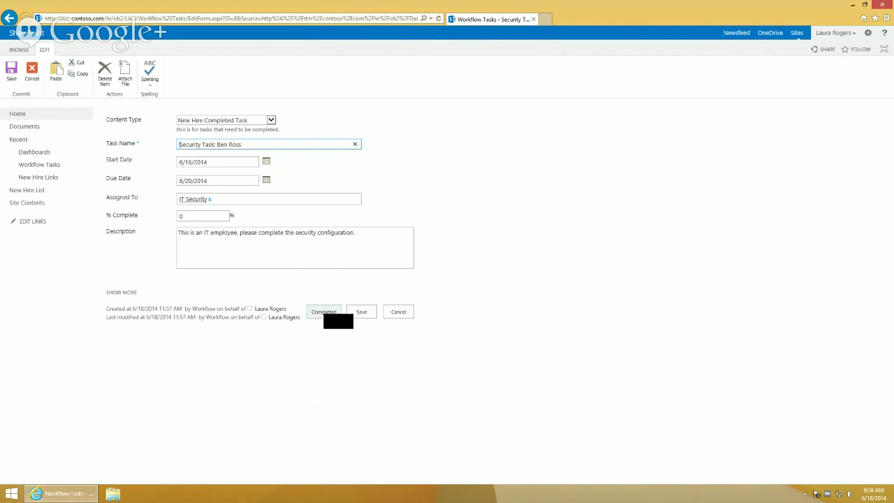
pyautogui.click(326, 314)
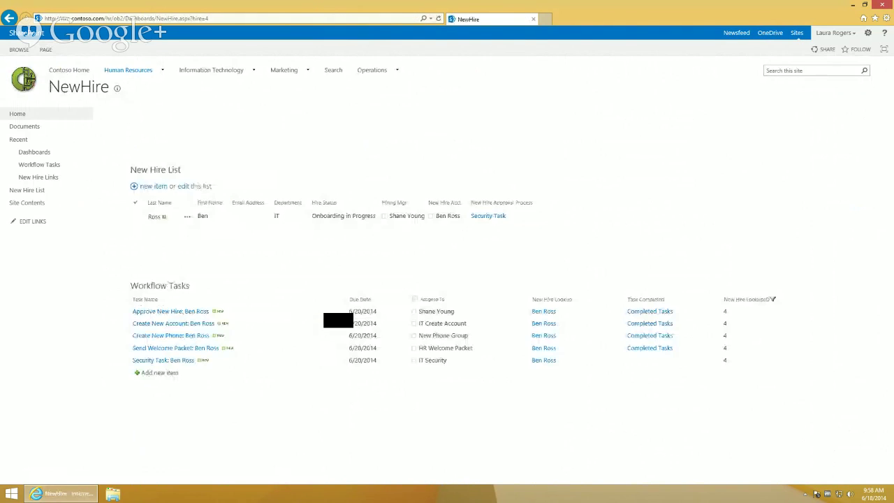
pyautogui.click(370, 19)
pyautogui.press('Return')
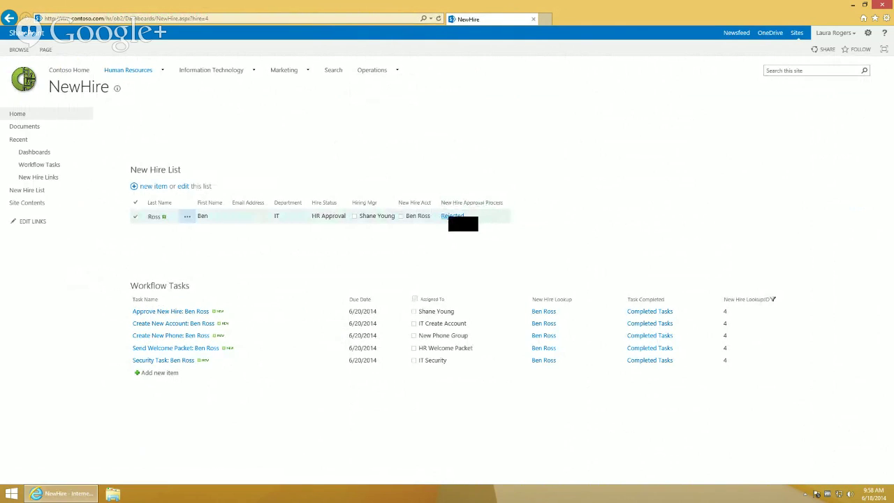
pyautogui.click(480, 217)
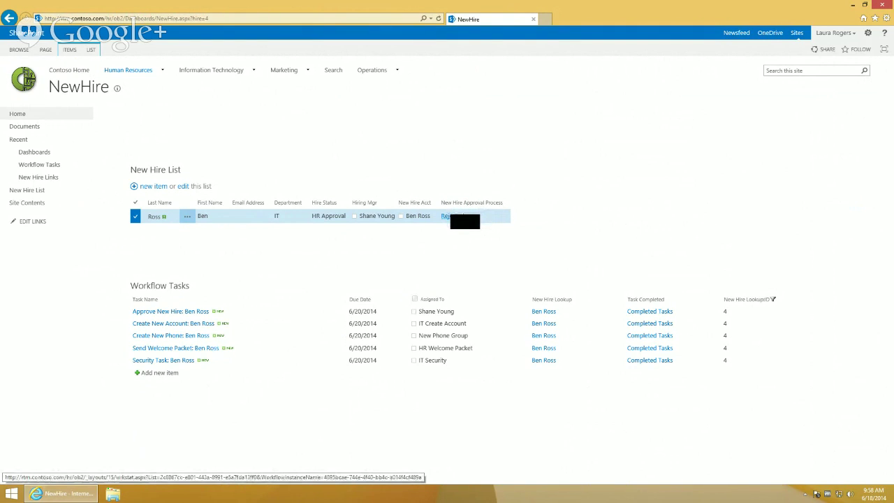
pyautogui.moveTo(679, 4)
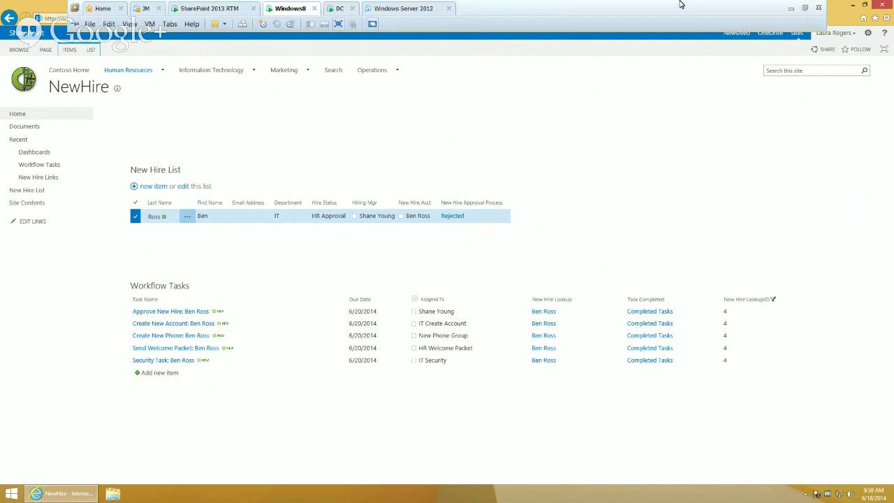
# Mark the dashboard-filtering question done in Hangouts Q&A, then bring up Chrome's Bing tab
pyautogui.click(793, 7)
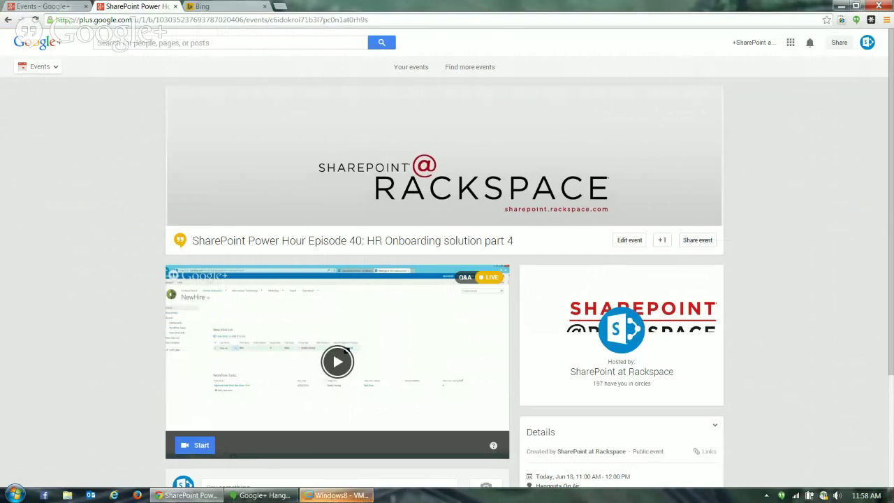
pyautogui.click(261, 496)
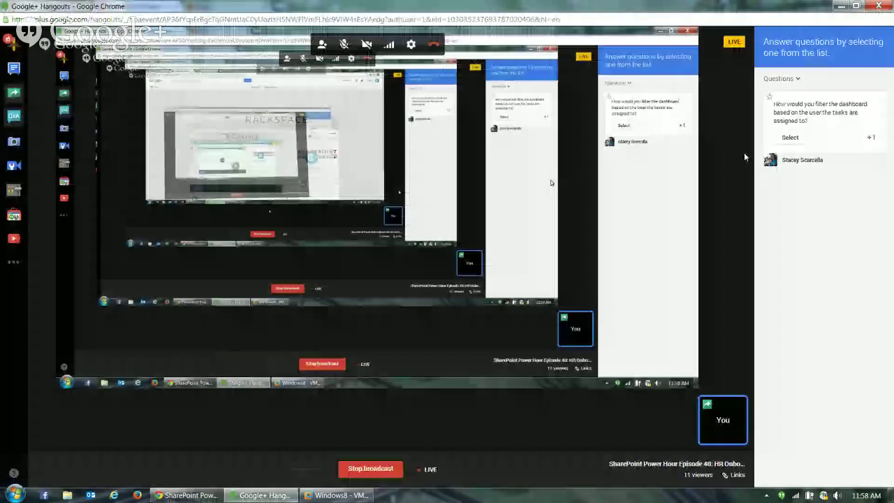
pyautogui.click(791, 138)
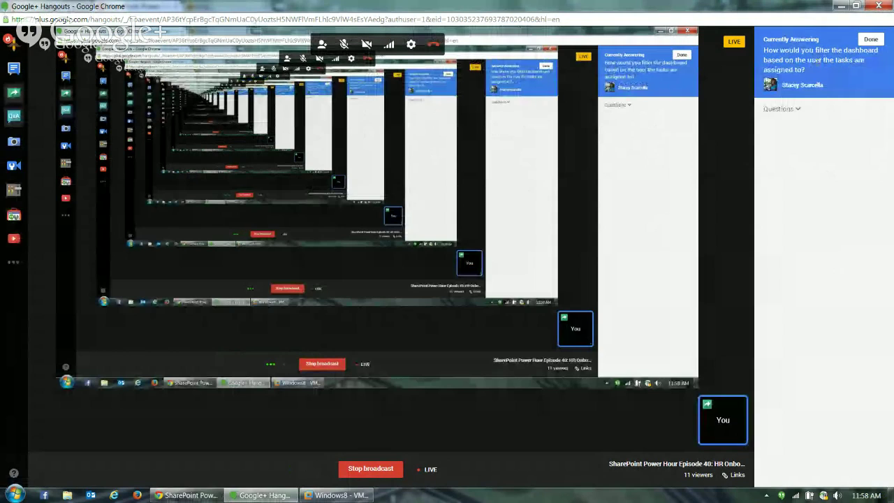
pyautogui.click(871, 40)
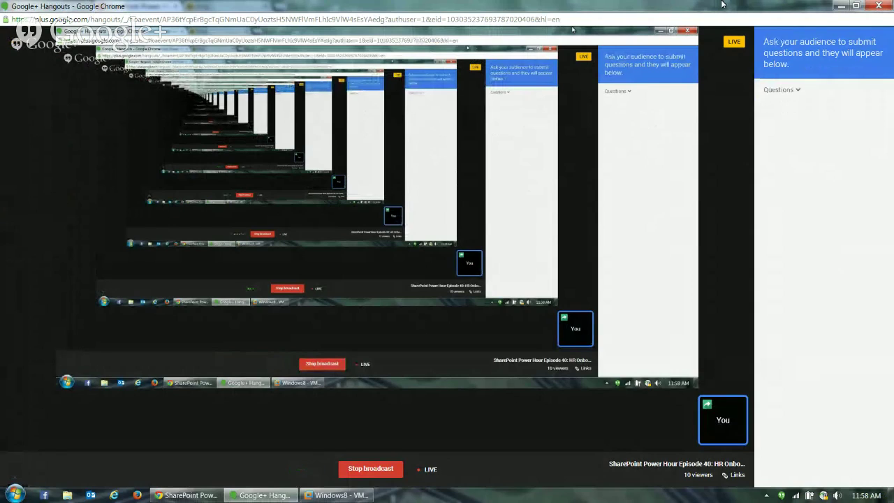
pyautogui.click(843, 6)
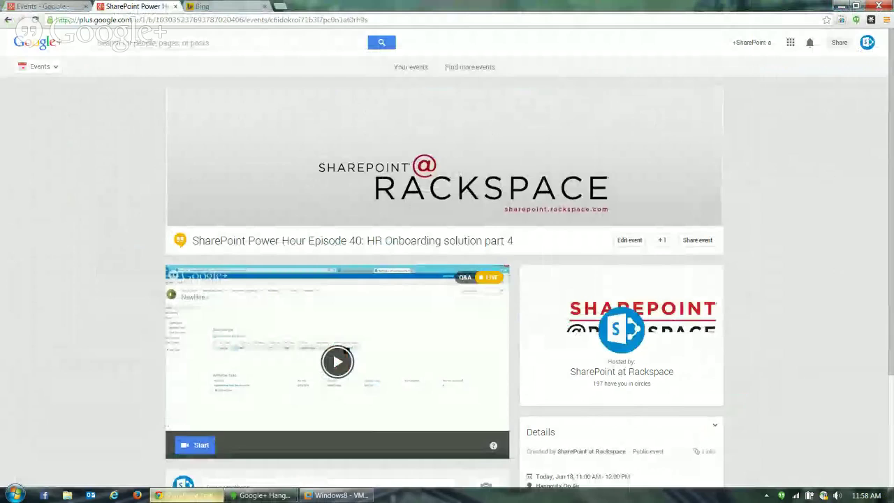
pyautogui.click(238, 8)
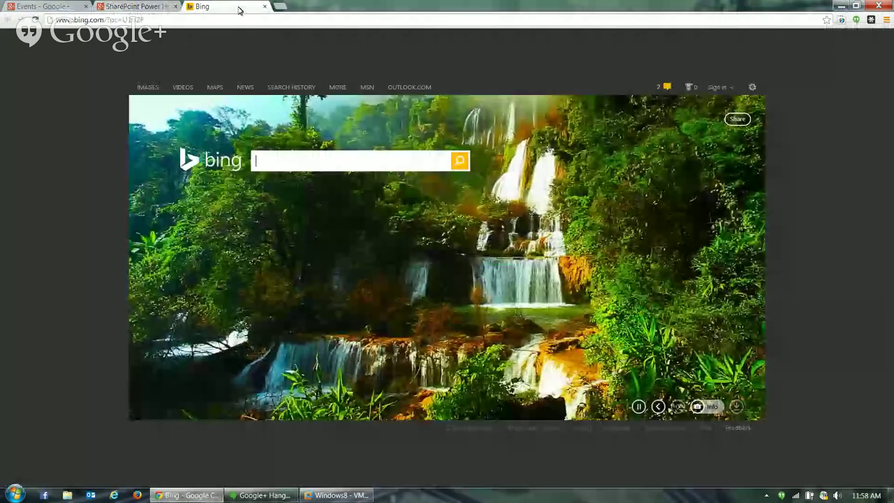
# Load the wonderlaura.com blog in Chrome, then return to the SharePoint VM
pyautogui.click(232, 22)
pyautogui.write('won')
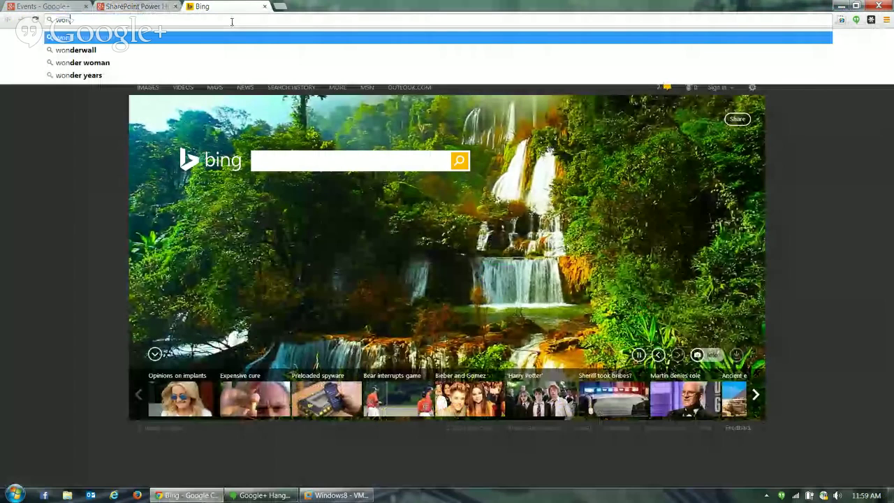
pyautogui.write('derlaura')
pyautogui.press('Return')
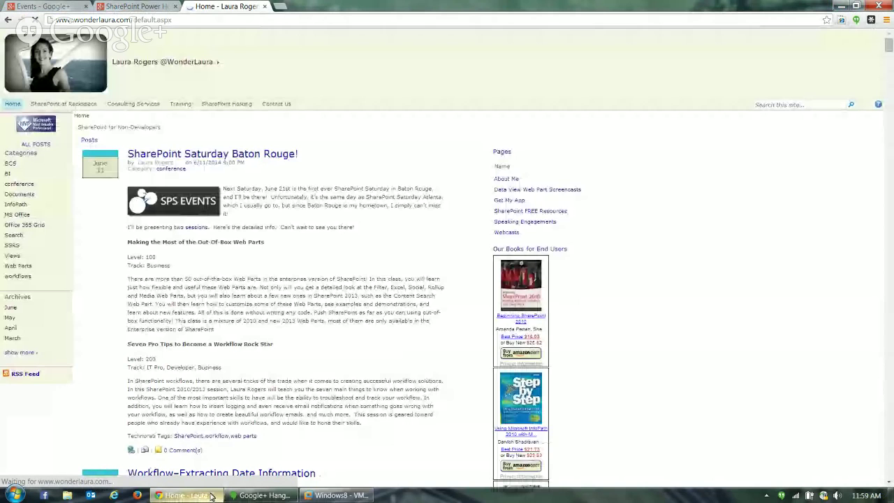
pyautogui.click(325, 496)
# Open the Workflow Tasks list with all tasks completed, show its other views, then minimize the VM
pyautogui.click(182, 287)
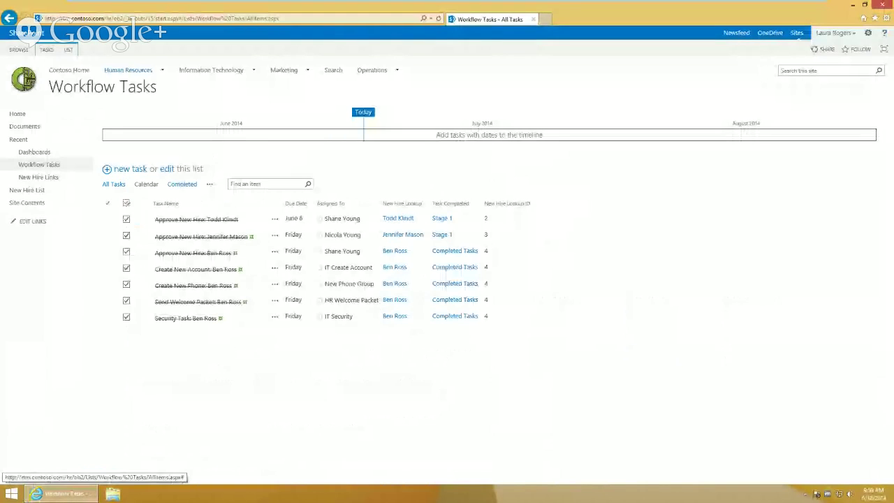
pyautogui.click(210, 183)
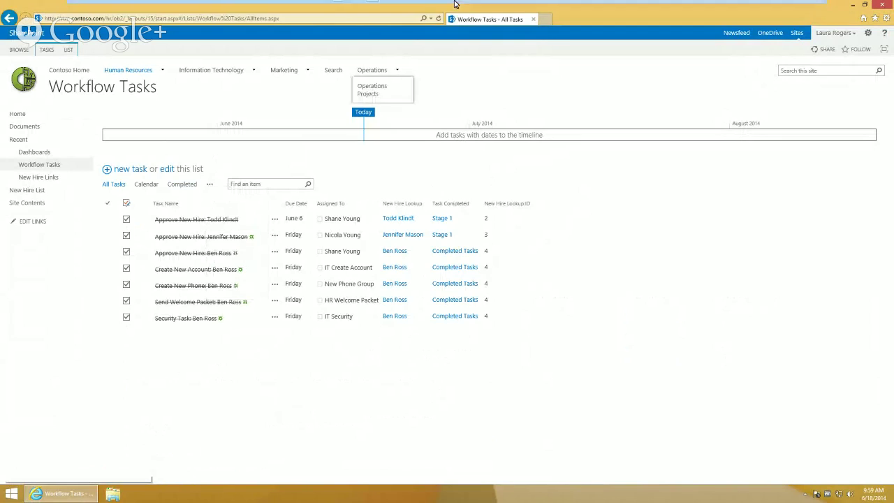
pyautogui.moveTo(729, 4)
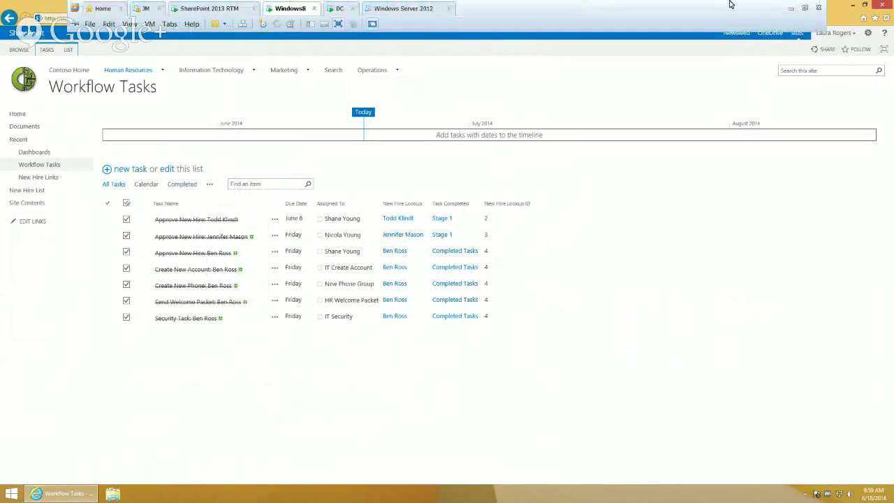
pyautogui.click(790, 8)
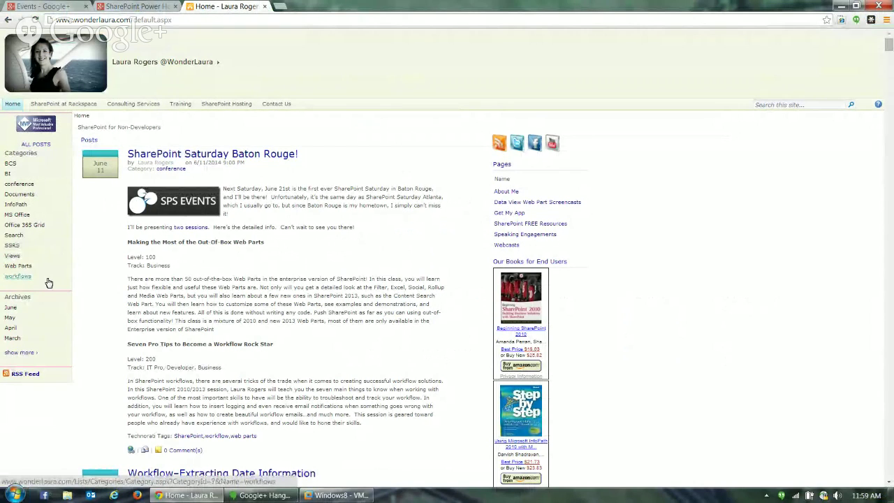
# Search the blog for 'tasks' and open the Tasks By My Groups result, then go back
pyautogui.click(818, 106)
pyautogui.write('tasks')
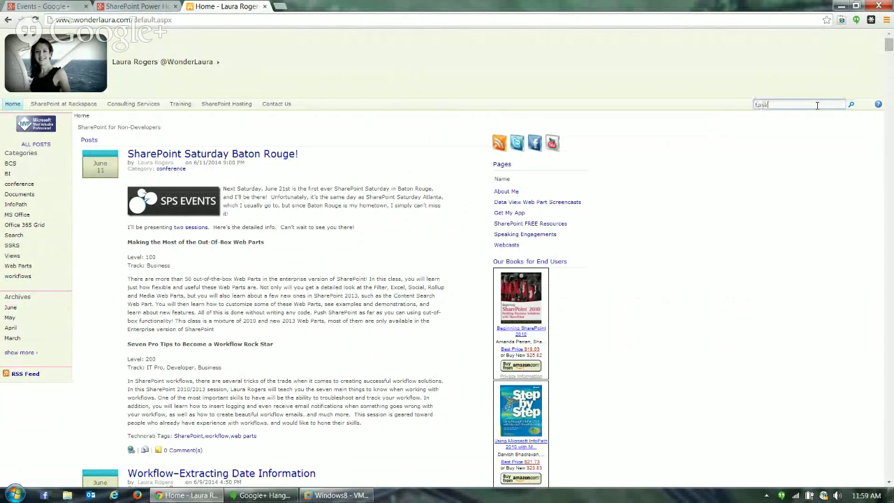
pyautogui.press('Return')
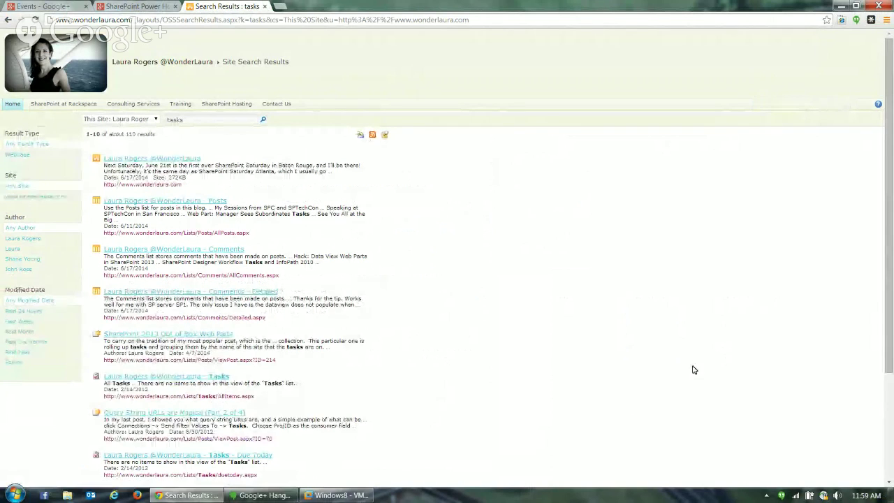
pyautogui.moveTo(892, 348); pyautogui.dragTo(893, 432)
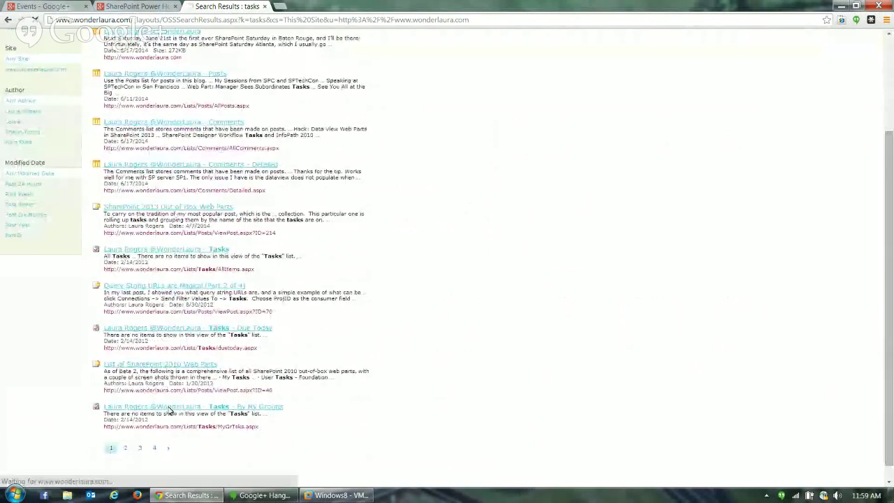
pyautogui.click(193, 408)
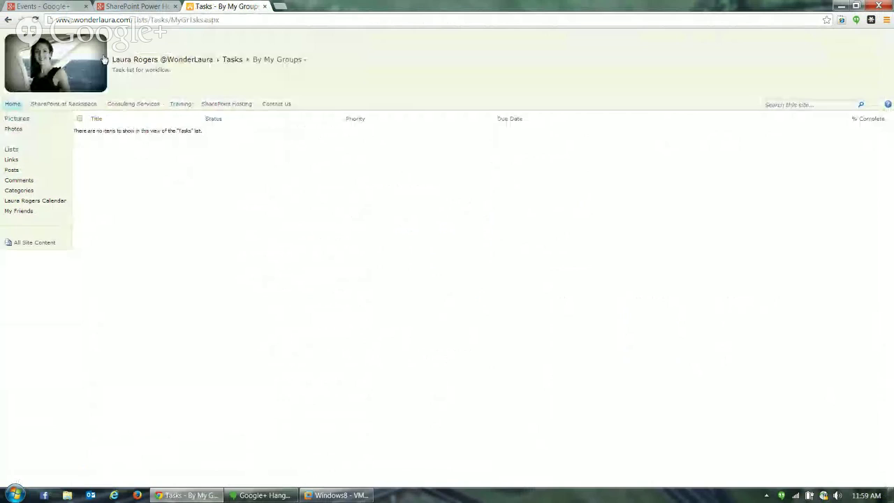
pyautogui.click(8, 20)
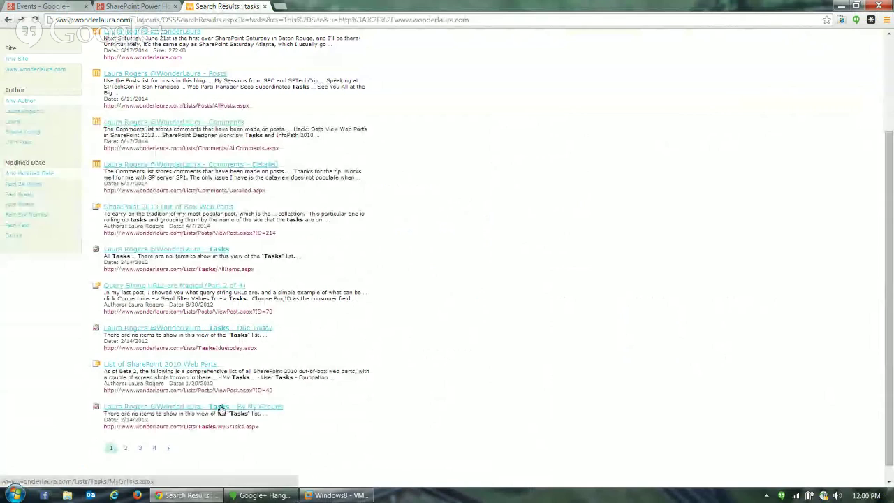
# Browse search result pages 2, 3 and 4, then return to the Hangouts broadcast
pyautogui.click(126, 448)
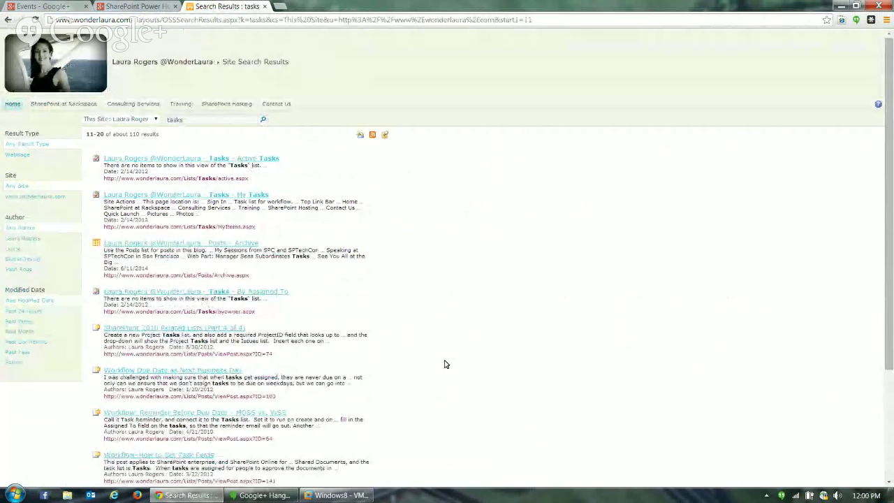
pyautogui.click(889, 389)
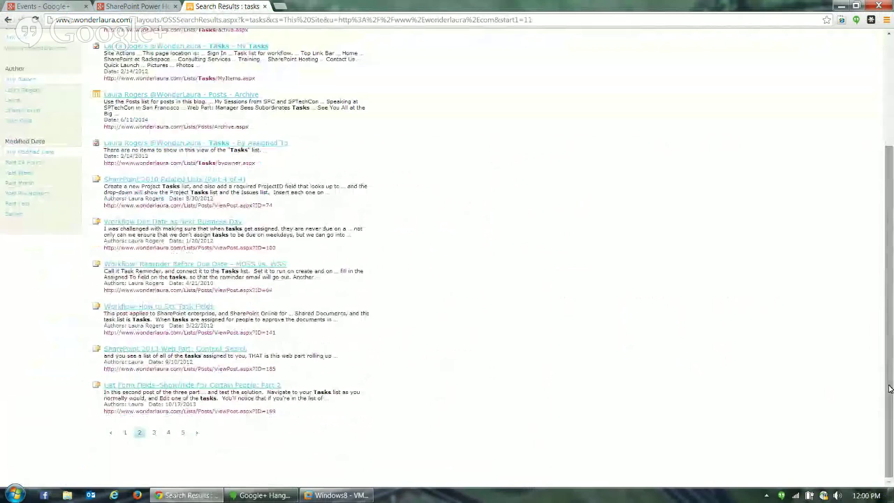
pyautogui.click(155, 434)
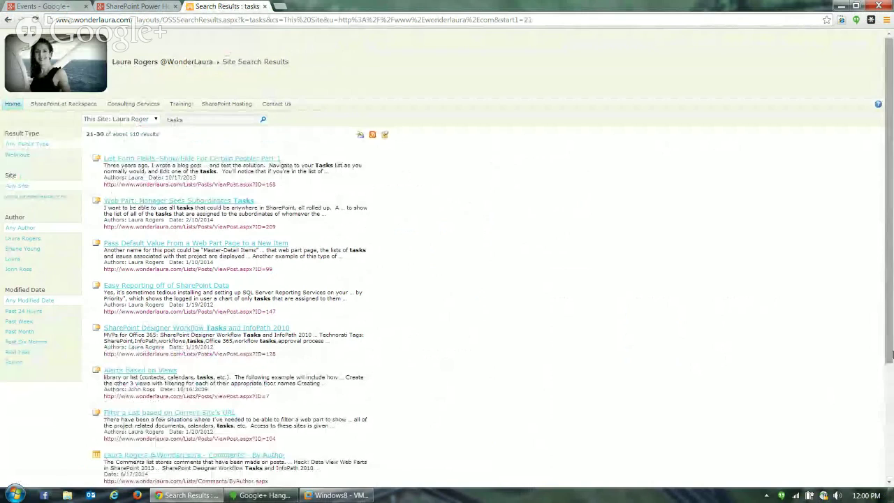
pyautogui.scroll(-3, 890, 355)
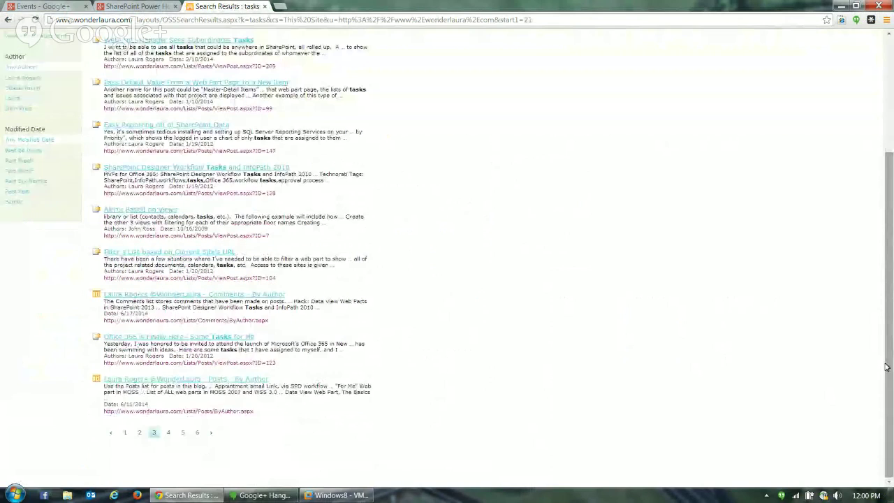
pyautogui.click(167, 432)
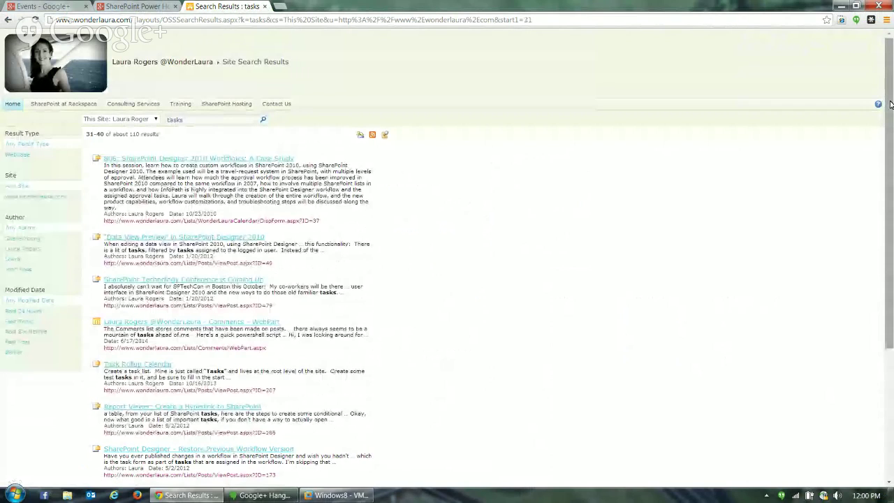
pyautogui.moveTo(891, 104); pyautogui.dragTo(888, 207)
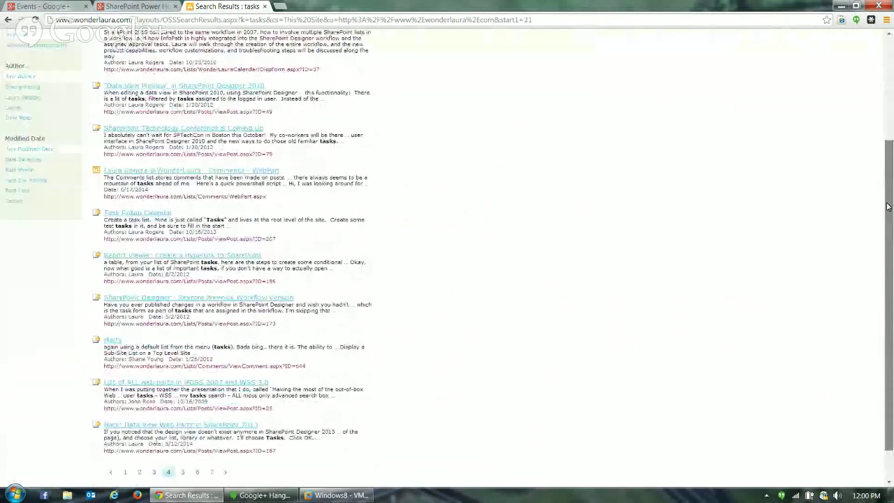
pyautogui.click(842, 6)
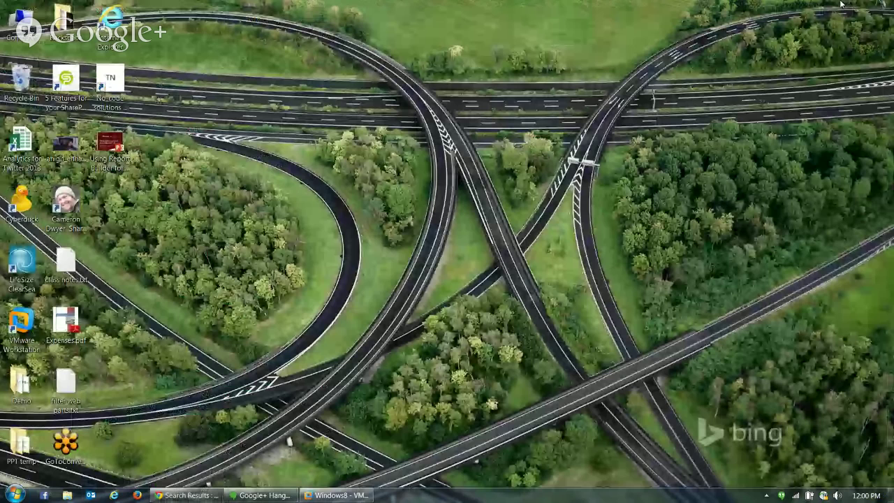
pyautogui.click(190, 497)
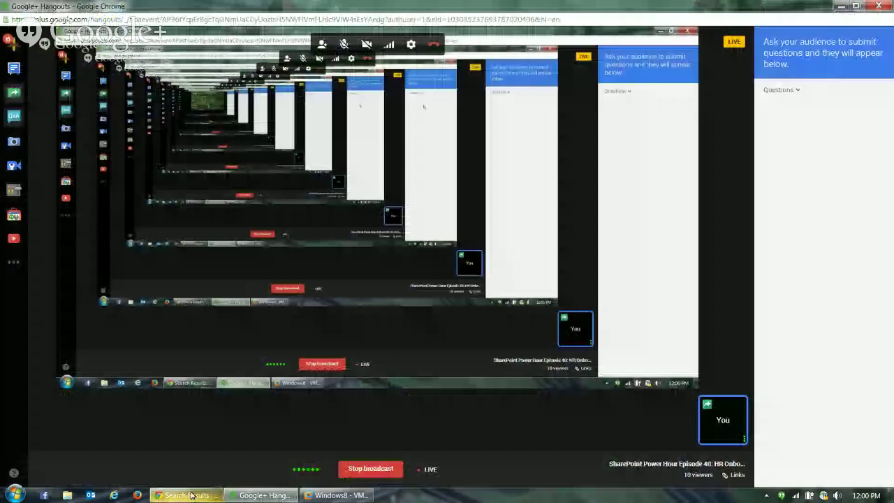